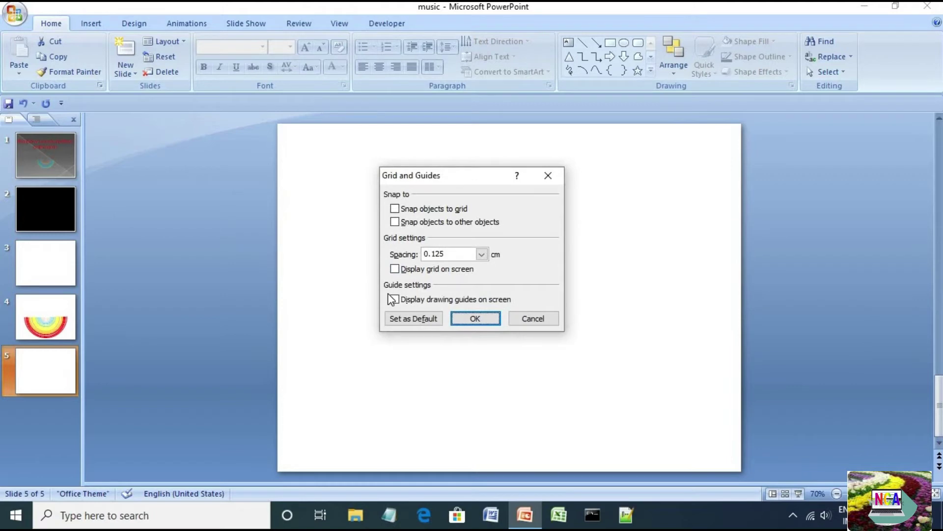
# - Turn on the drawing guides so they display across the blank slide
pyautogui.click(394, 299)
pyautogui.click(475, 319)
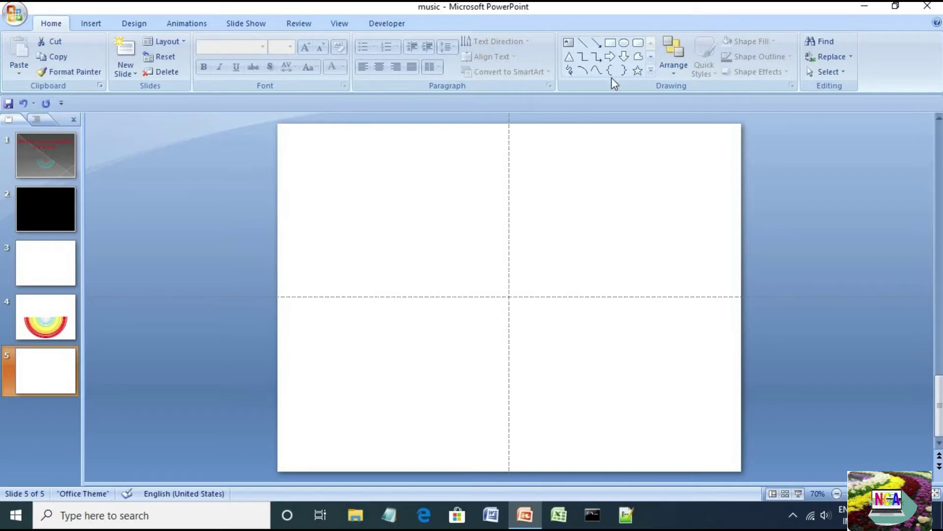
# - Draw a block arc about 6 cm wide centred on the guide intersection and thin its band to a narrow strip
pyautogui.click(652, 70)
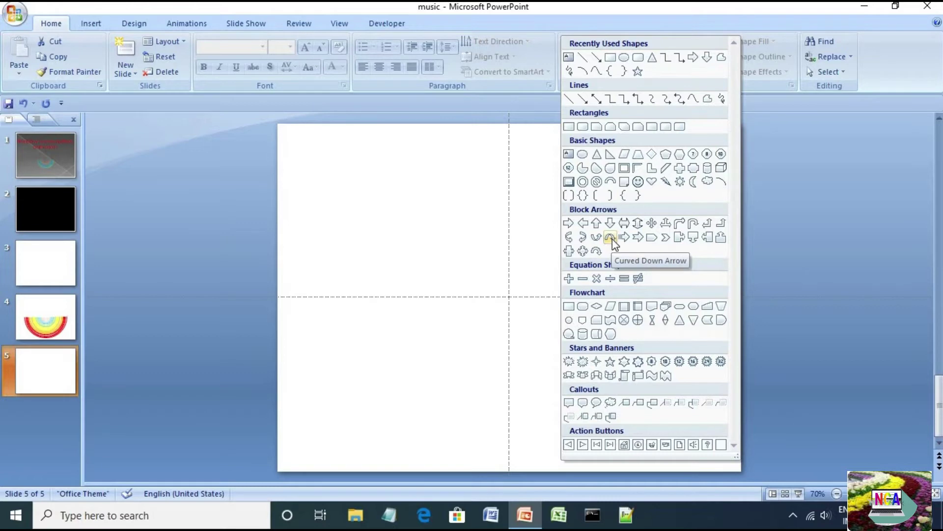
pyautogui.click(608, 183)
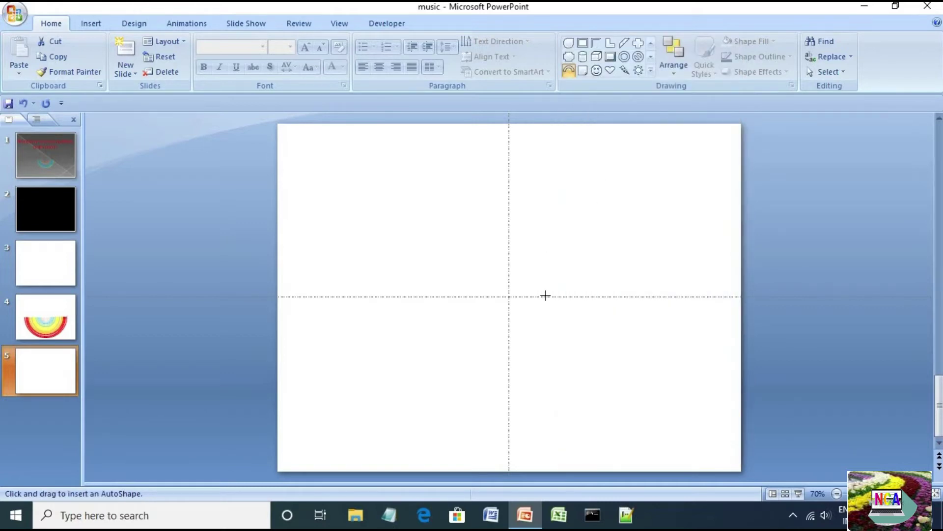
pyautogui.moveTo(482, 269)
pyautogui.mouseDown()
pyautogui.moveTo(535, 311)
pyautogui.moveTo(565, 353)
pyautogui.mouseUp()
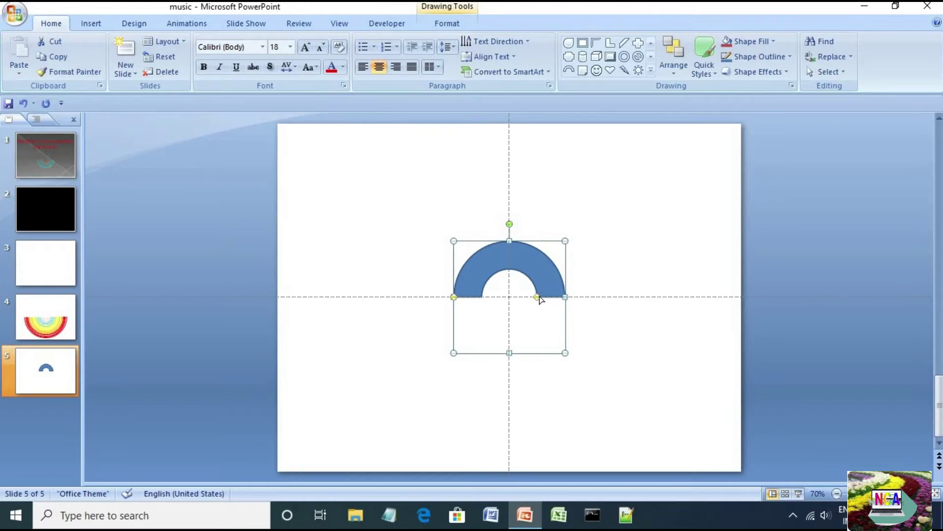
pyautogui.moveTo(537, 297); pyautogui.dragTo(560, 298)
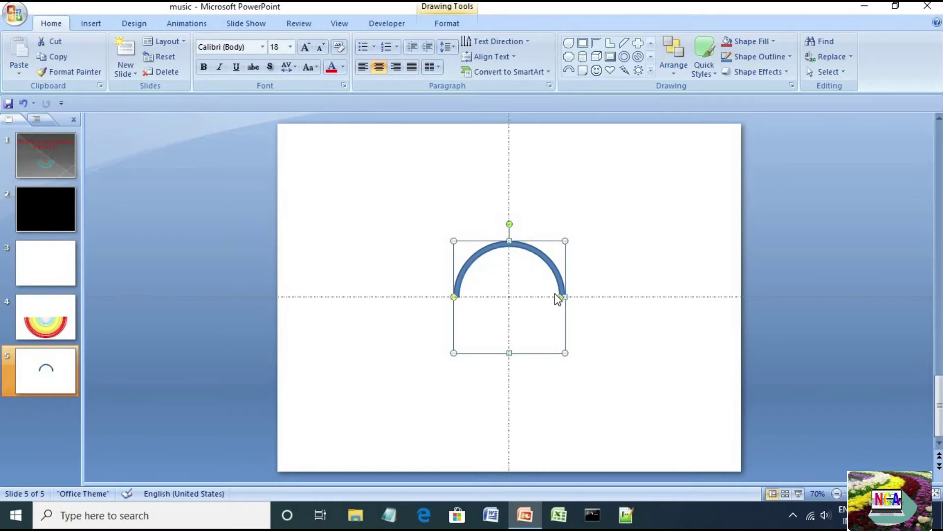
# - Set the block arc's height and width to 18 cm each
pyautogui.click(545, 270)
pyautogui.doubleClick(545, 249)
pyautogui.doubleClick(753, 47)
pyautogui.write('18')
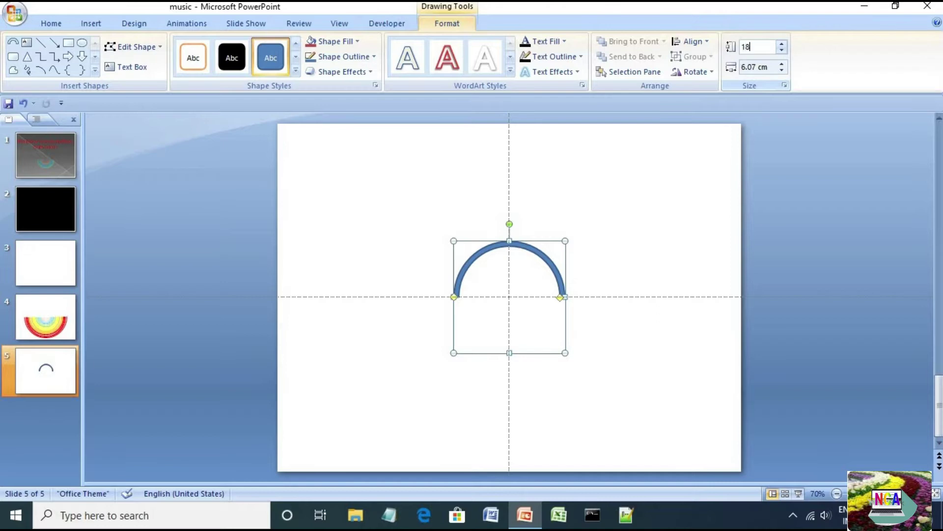
pyautogui.press('Return')
pyautogui.doubleClick(755, 66)
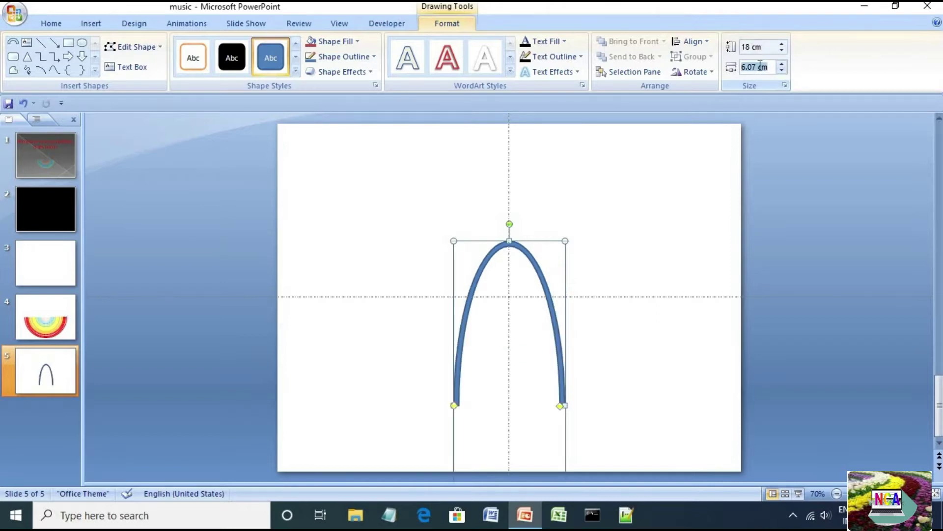
pyautogui.write('18')
pyautogui.press('Return')
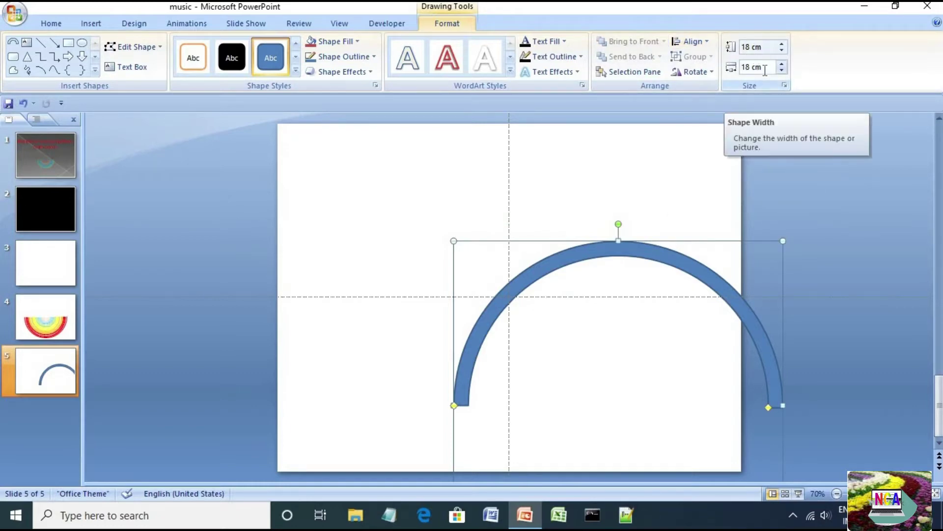
# - Align the arc to the center and middle of the slide
pyautogui.click(693, 43)
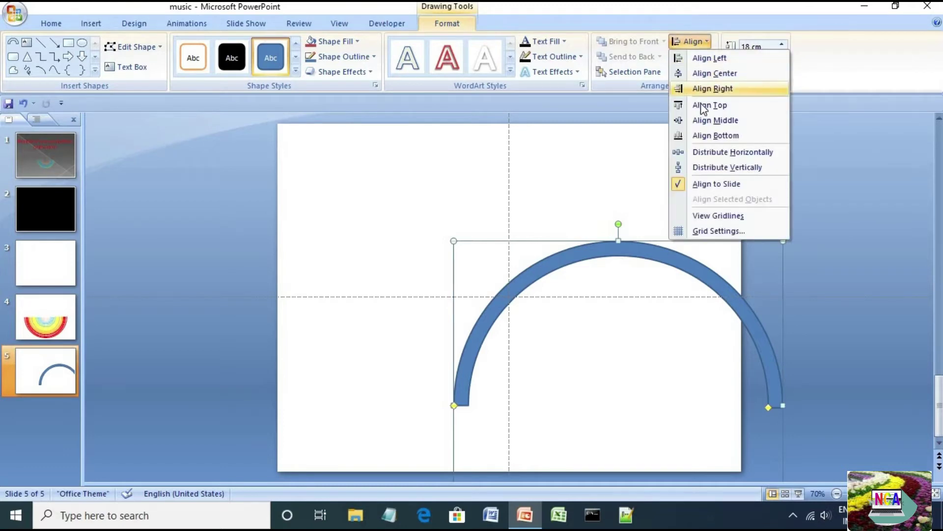
pyautogui.click(715, 73)
pyautogui.click(705, 40)
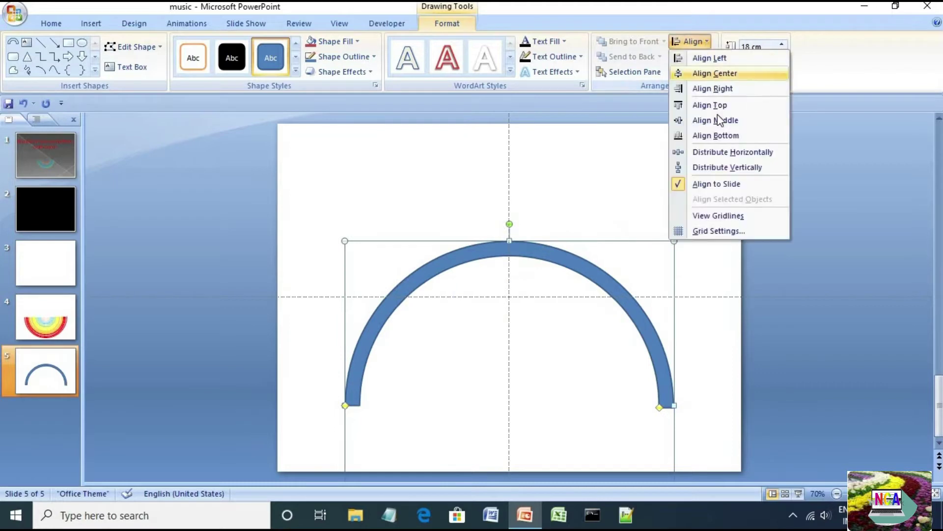
pyautogui.click(718, 120)
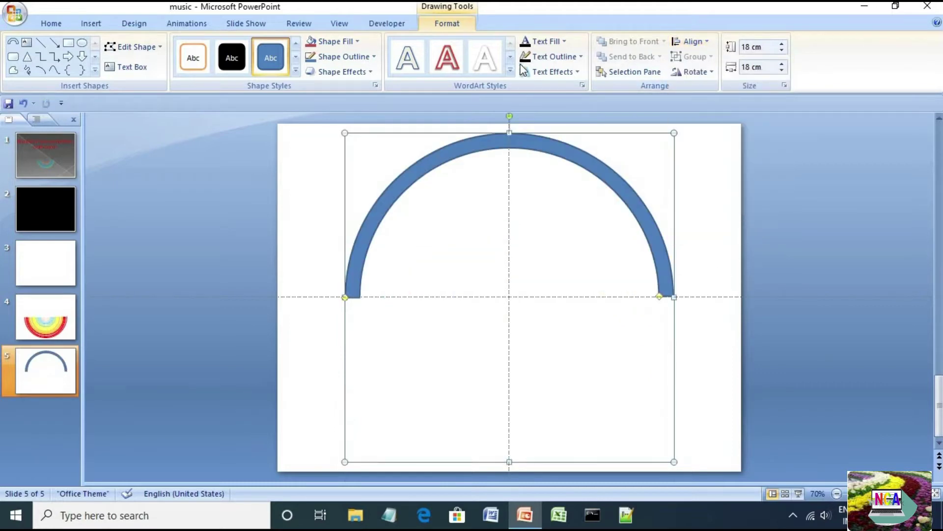
# - Remove the arc's outline and make its band even thinner
pyautogui.click(342, 56)
pyautogui.click(661, 285)
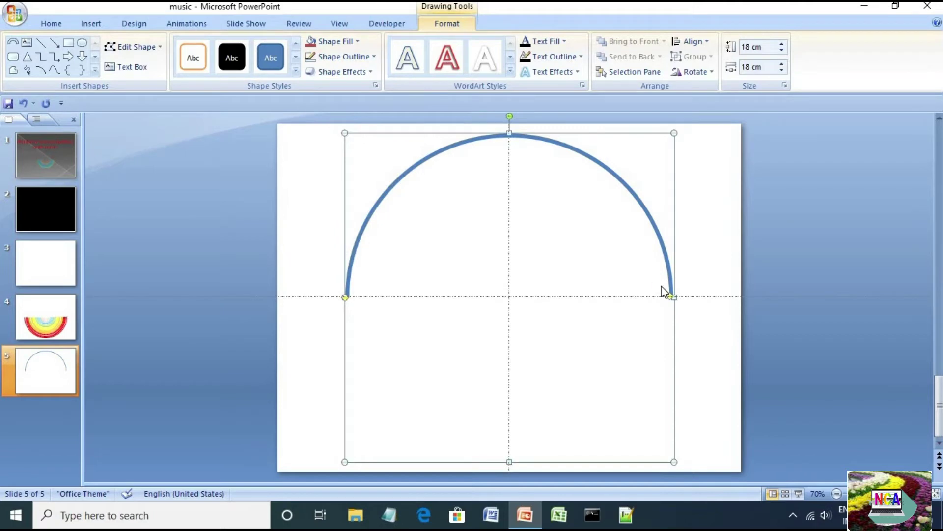
# - Complete the ring with a vertically flipped duplicate of the arc, aligned to the center and middle of the slide
pyautogui.hotkey('ctrl', 'd')
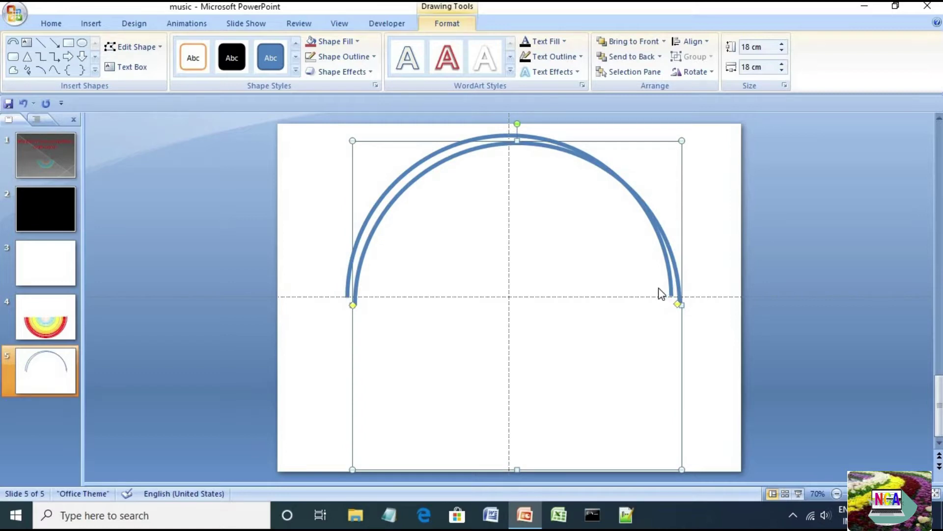
pyautogui.click(692, 42)
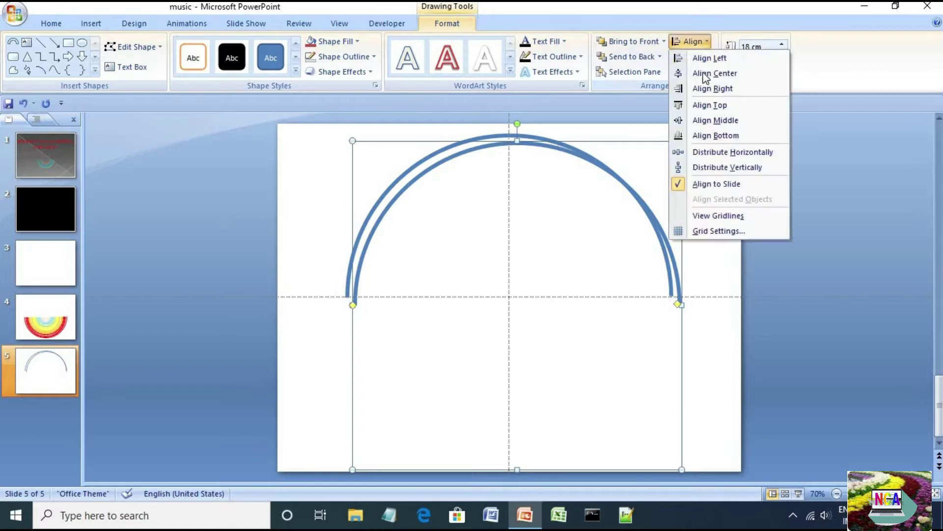
pyautogui.click(703, 75)
pyautogui.click(692, 42)
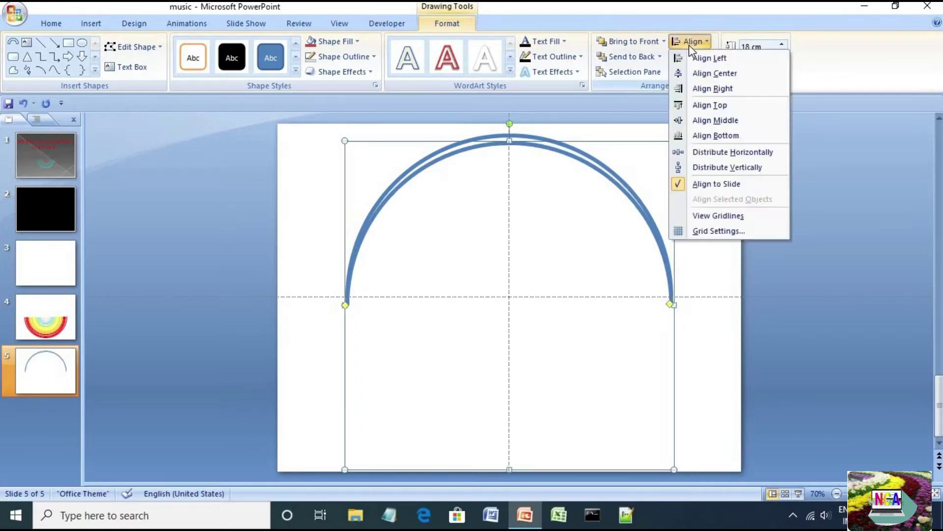
pyautogui.click(712, 121)
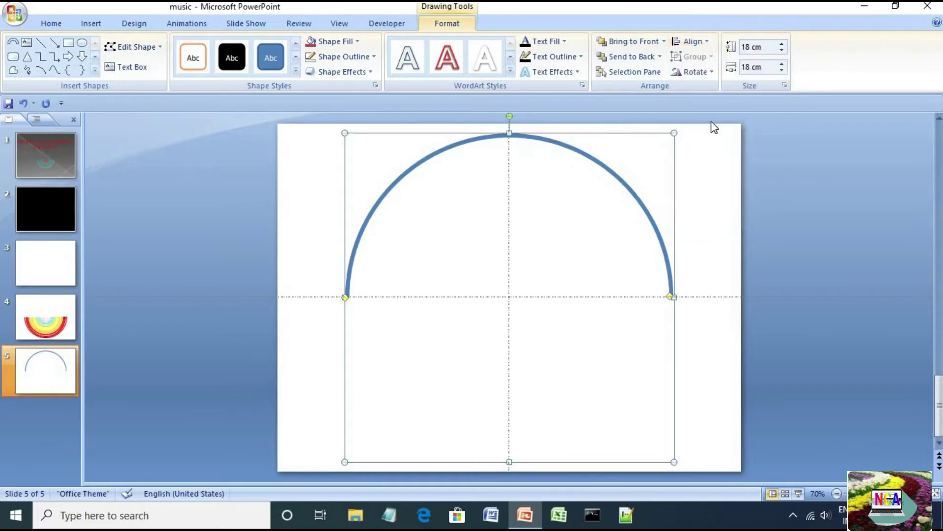
pyautogui.click(711, 72)
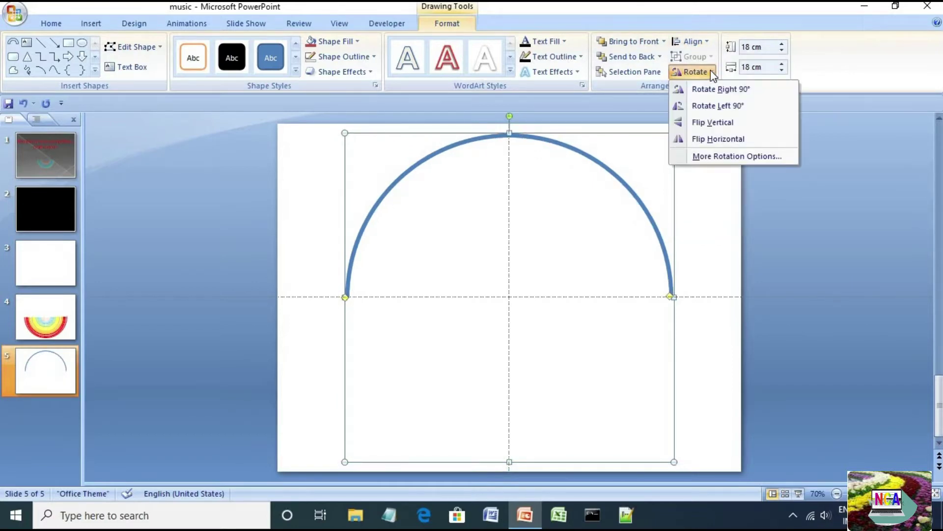
pyautogui.click(710, 126)
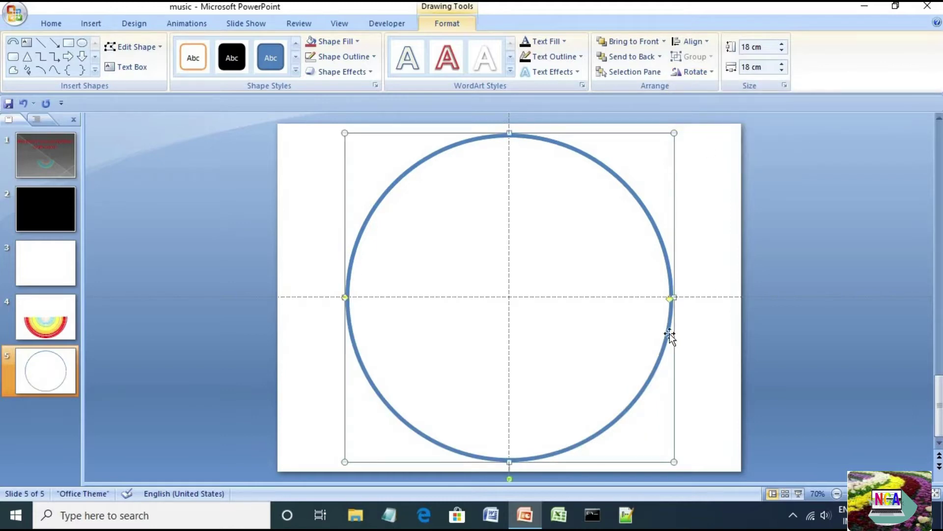
# - Adjust the ends of the lower and upper arcs at the horizontal guide to close the gap in the ring
pyautogui.click(706, 340)
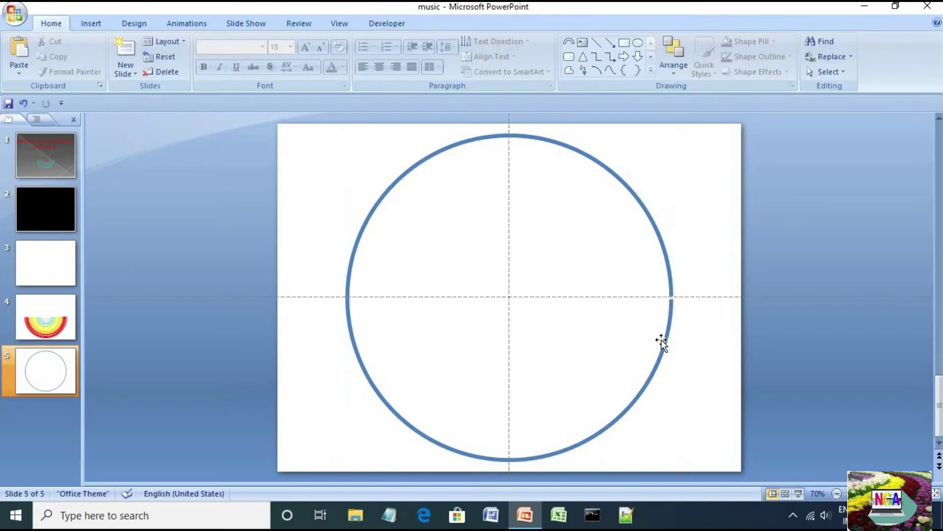
pyautogui.click(666, 343)
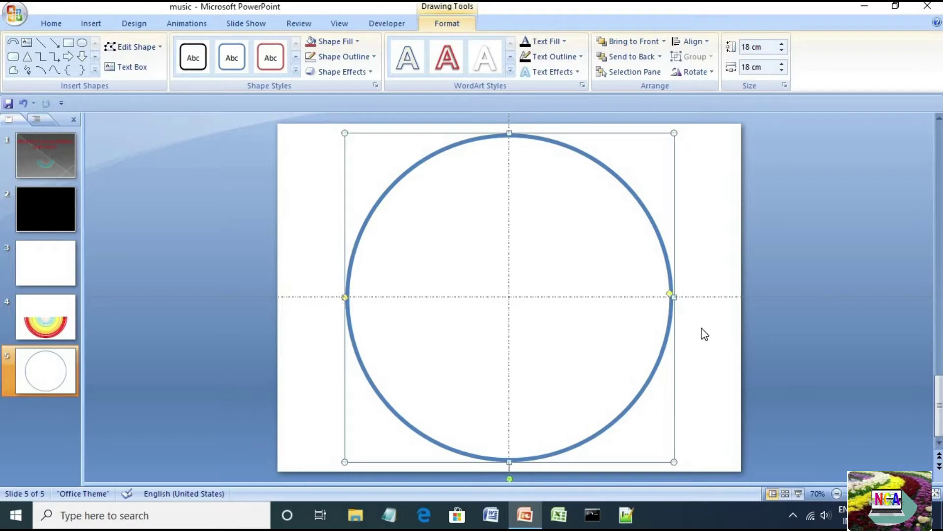
pyautogui.click(682, 339)
pyautogui.click(669, 339)
pyautogui.click(666, 269)
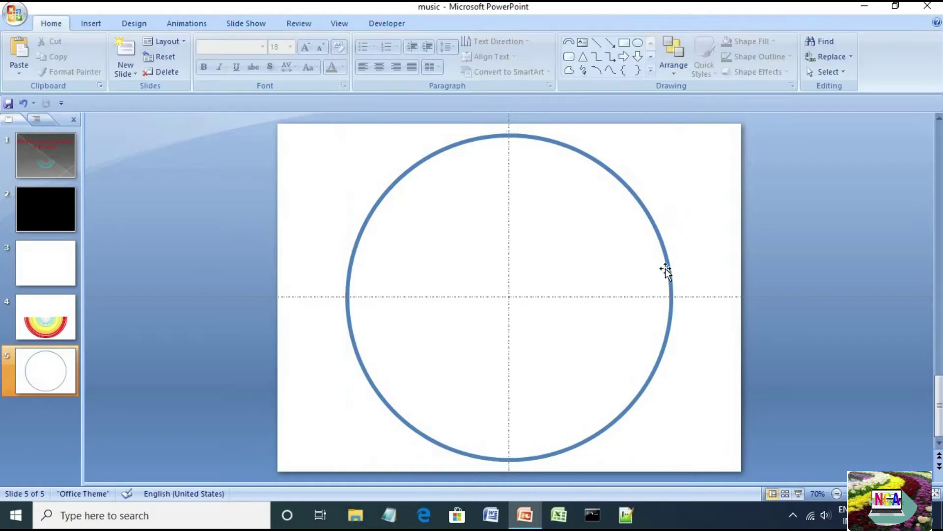
pyautogui.click(670, 277)
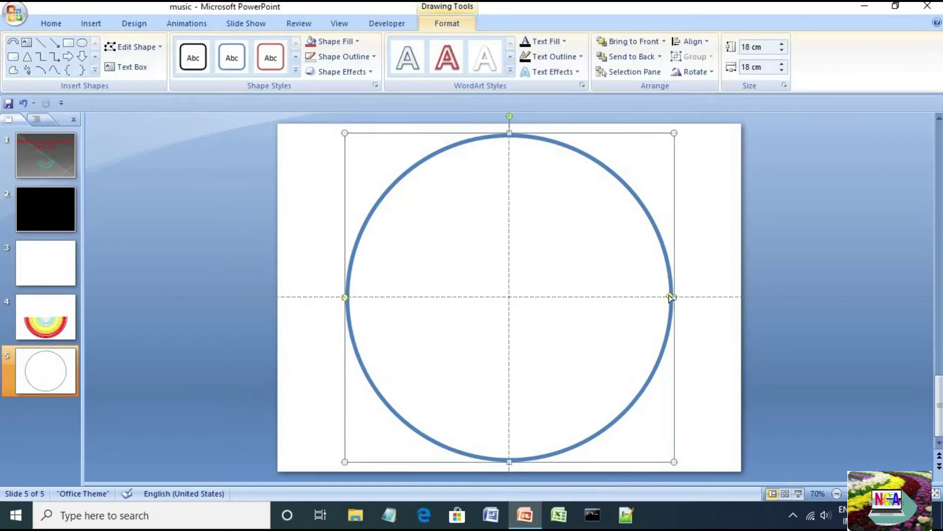
pyautogui.moveTo(671, 297); pyautogui.dragTo(669, 300)
pyautogui.click(693, 235)
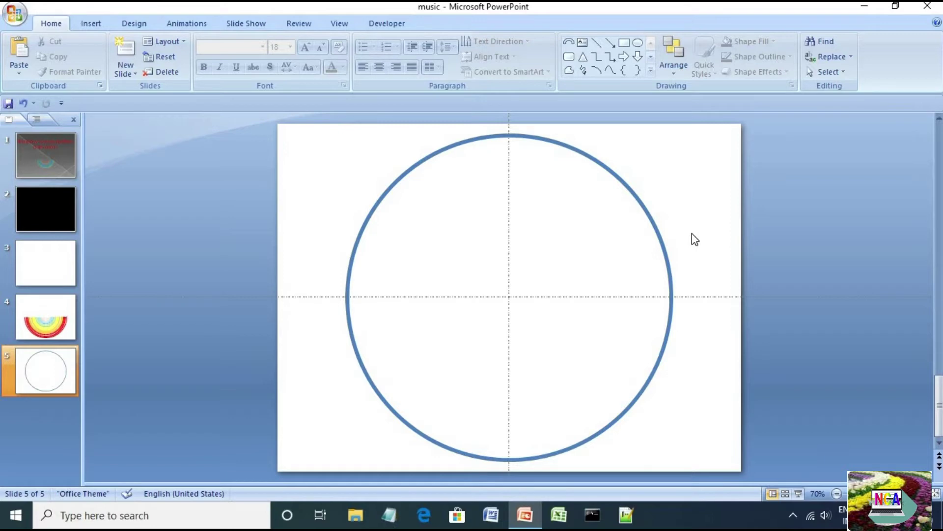
# - Make the lower arc invisible by setting its shape fill to No Fill
pyautogui.doubleClick(645, 382)
pyautogui.click(334, 42)
pyautogui.click(359, 187)
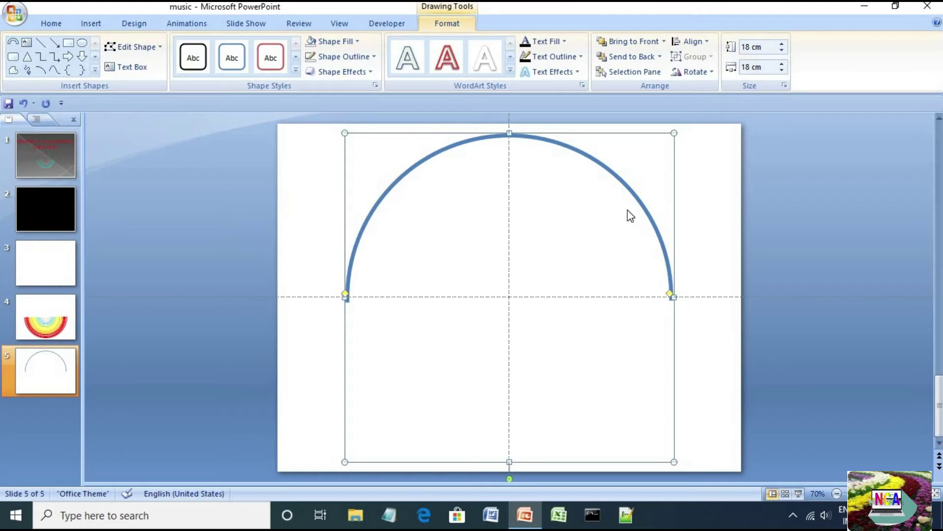
# - Group the visible upper arc with the unfilled lower arc
pyautogui.hotkey('ctrl', 'a')
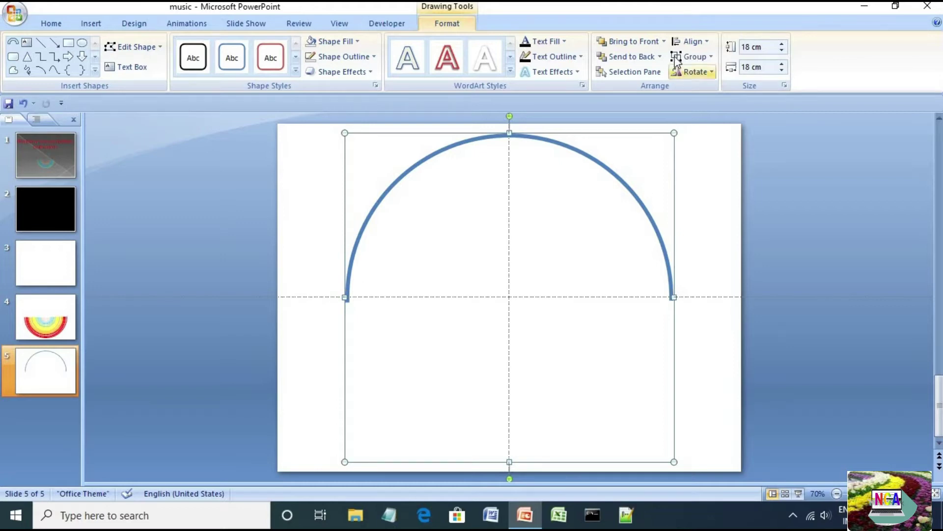
pyautogui.click(711, 56)
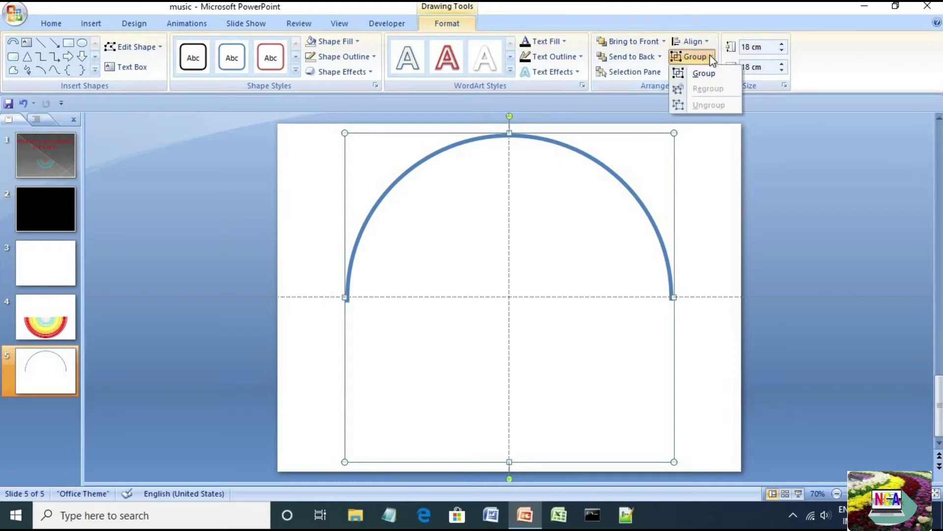
pyautogui.click(705, 75)
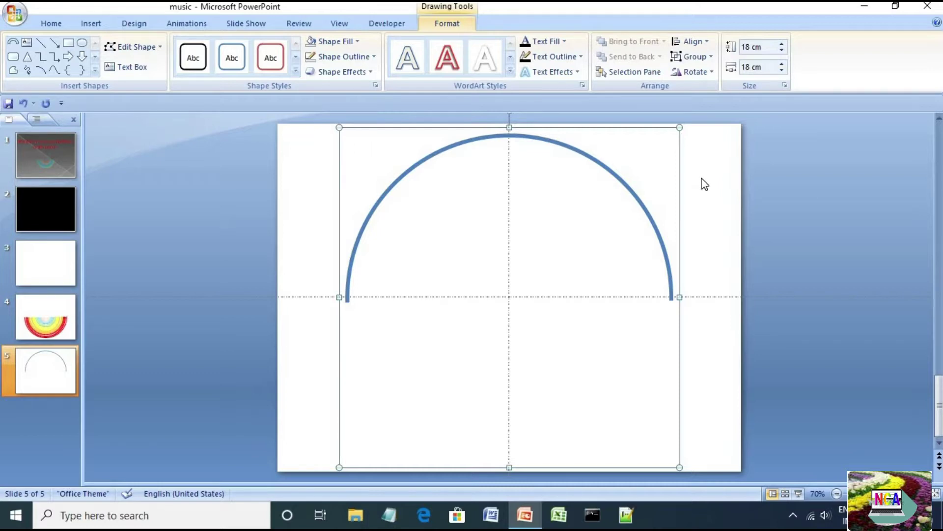
# - Duplicate the grouped half-ring arc 31 times to build a cascade of copies
pyautogui.hotkey('ctrl', 'd')
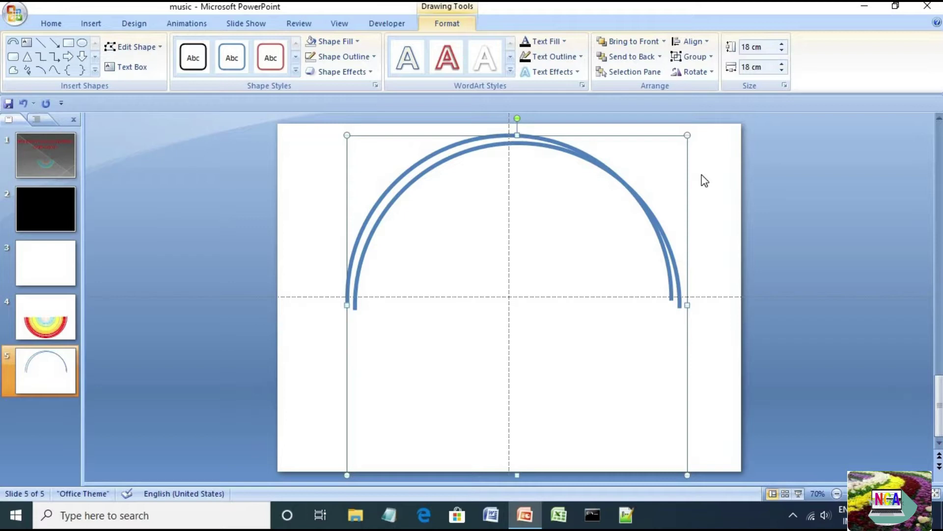
pyautogui.hotkey('ctrl', 'd')
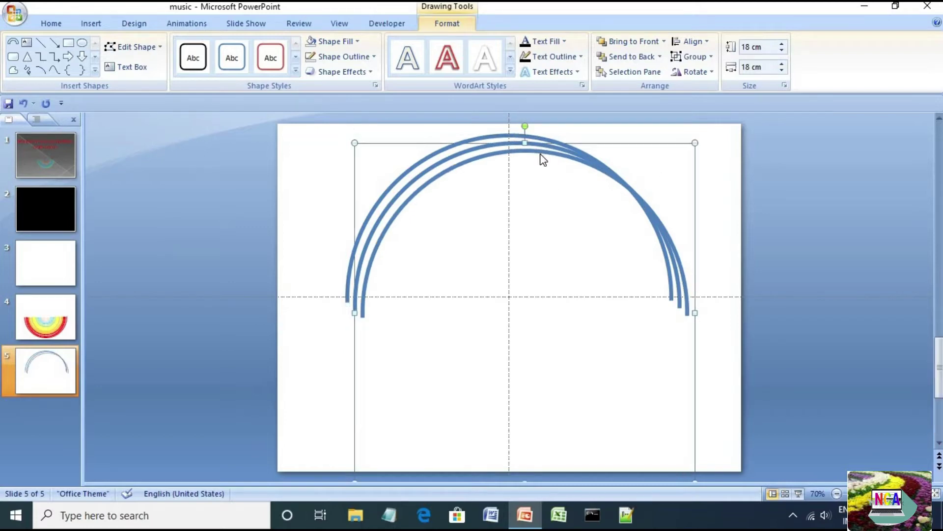
pyautogui.hotkey('ctrl', 'd')
pyautogui.hotkey('ctrl', 'd')
pyautogui.hotkey('ctrl', 'd')
pyautogui.hotkey('ctrl', 'd')
pyautogui.hotkey('ctrl', 'd')
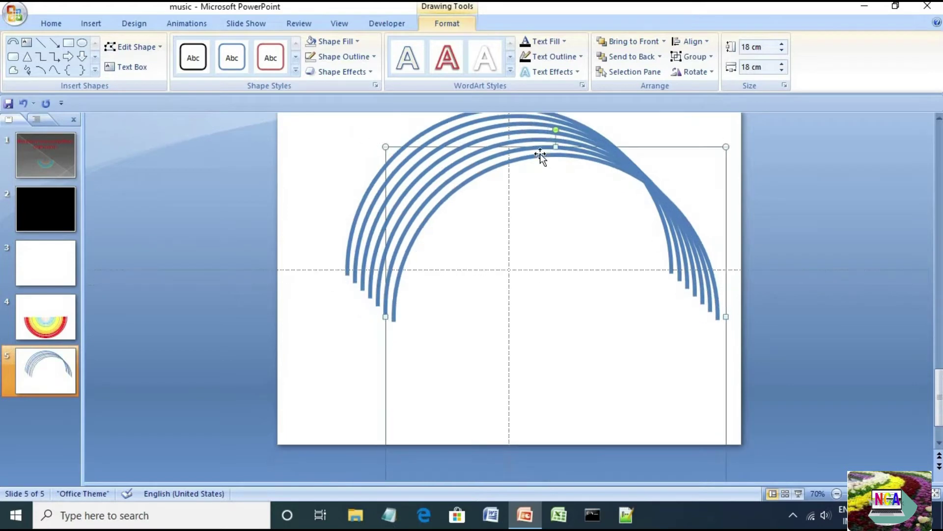
pyautogui.hotkey('ctrl', 'd')
pyautogui.hotkey('ctrl', 'd')
pyautogui.hotkey('ctrl', 'd')
pyautogui.hotkey('ctrl', 'd')
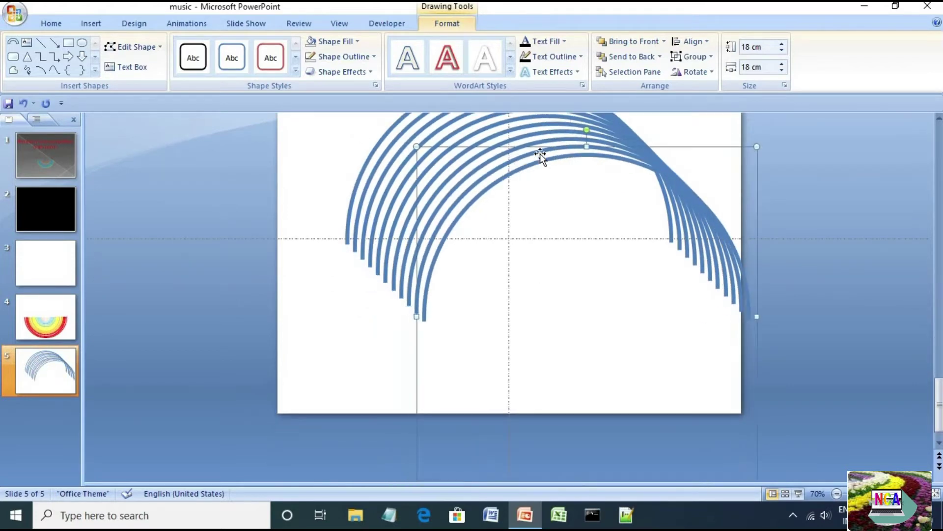
pyautogui.hotkey('ctrl', 'd')
pyautogui.hotkey('ctrl', 'd')
pyautogui.hotkey('ctrl', 'd')
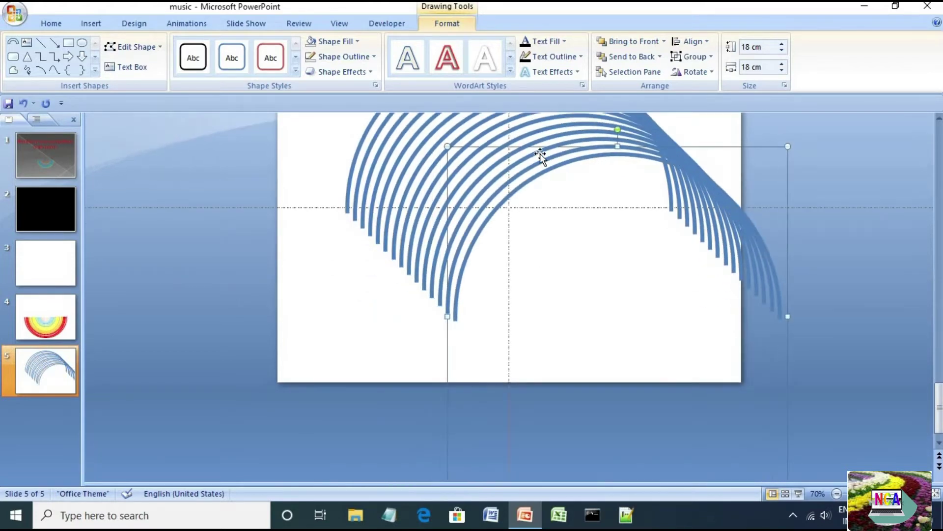
pyautogui.hotkey('ctrl', 'd')
pyautogui.hotkey('ctrl', 'd')
pyautogui.hotkey('ctrl', 'd')
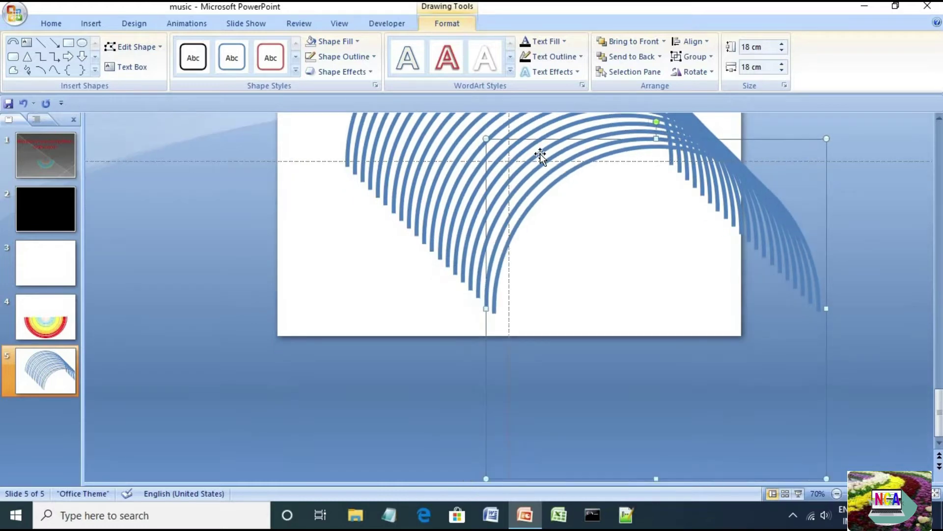
pyautogui.hotkey('ctrl', 'd')
pyautogui.hotkey('ctrl', 'd')
pyautogui.hotkey('ctrl', 'd')
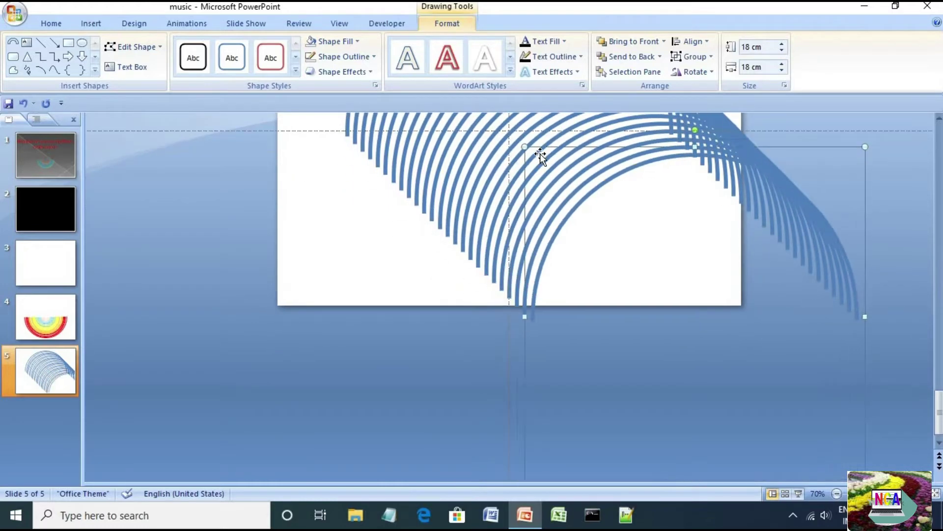
pyautogui.hotkey('ctrl', 'd')
pyautogui.hotkey('ctrl', 'd')
pyautogui.hotkey('ctrl', 'd')
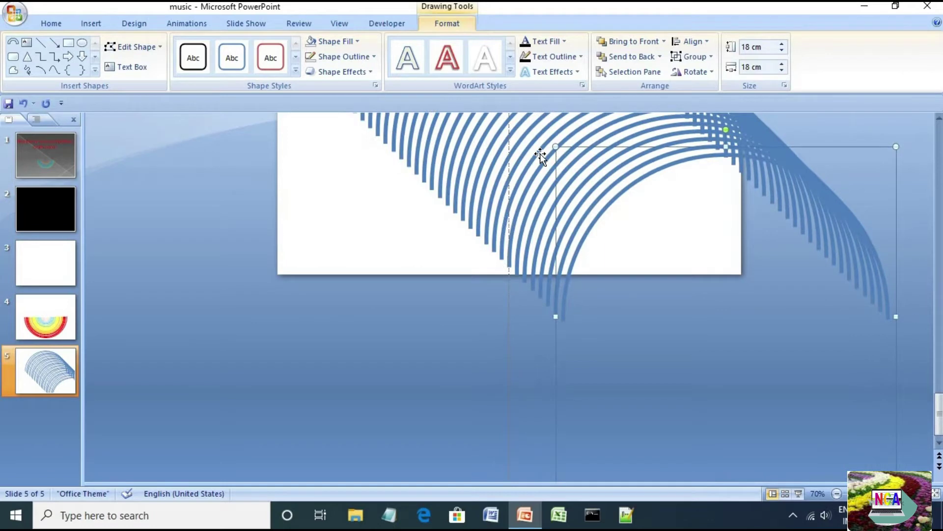
pyautogui.hotkey('ctrl', 'd')
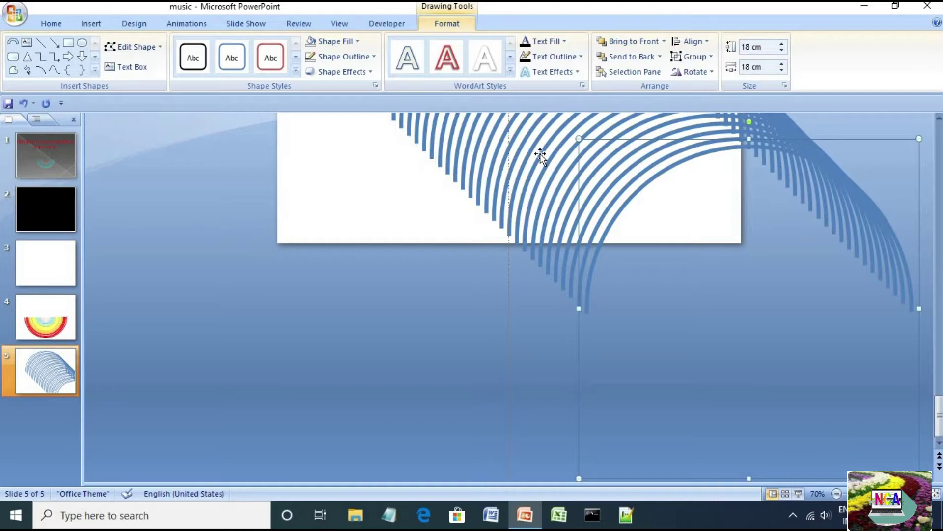
# - Select all the arc groups and align them to the center and middle of the slide
pyautogui.hotkey('ctrl', 'a')
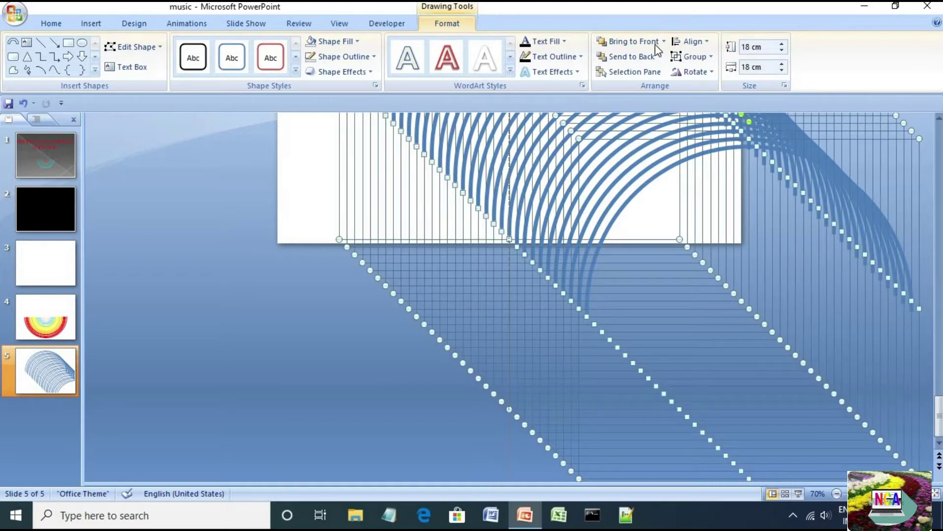
pyautogui.click(694, 42)
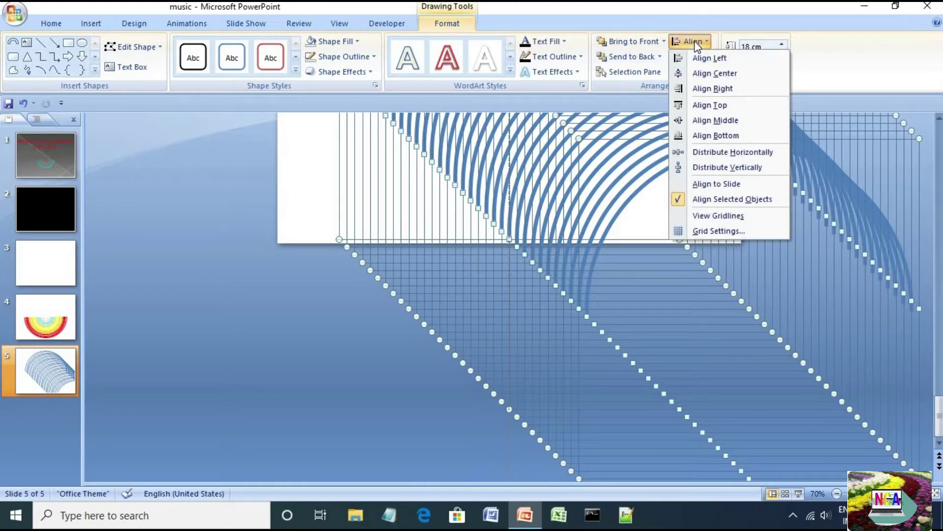
pyautogui.click(728, 184)
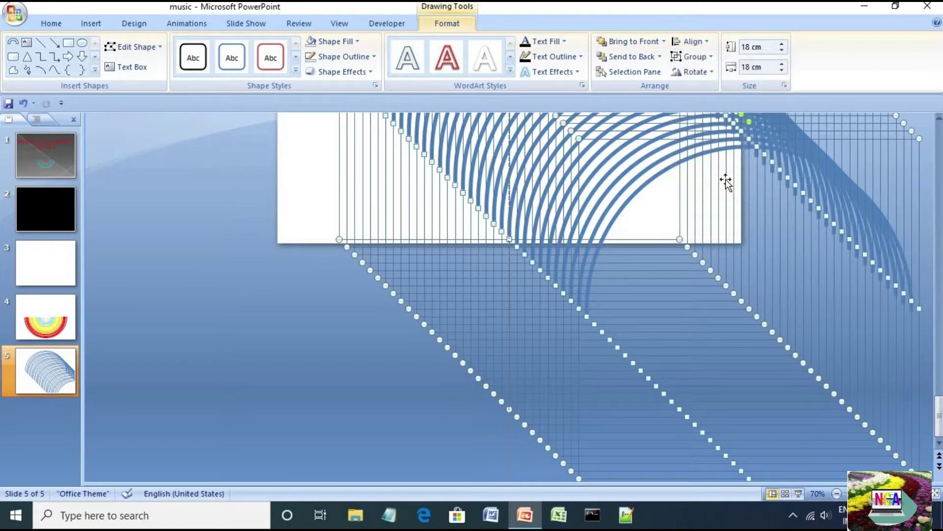
pyautogui.click(692, 41)
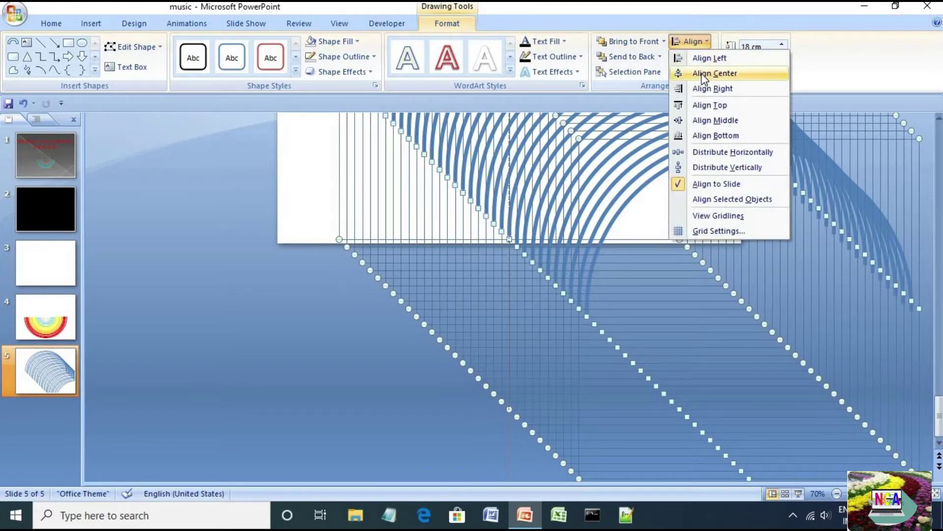
pyautogui.click(715, 74)
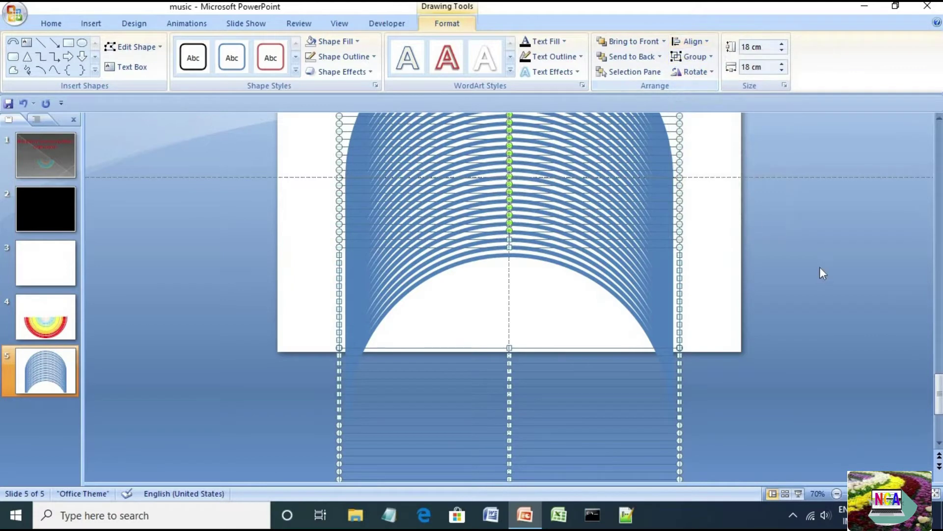
pyautogui.click(691, 41)
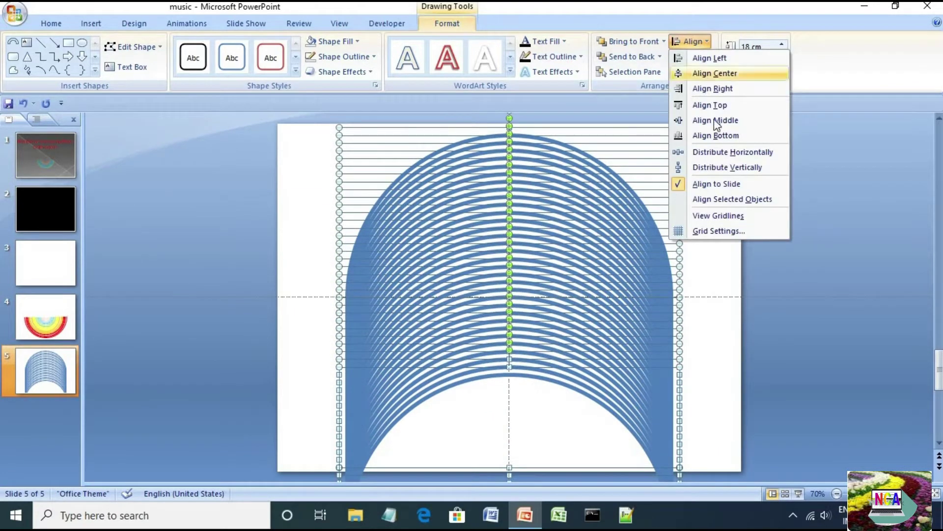
pyautogui.click(716, 121)
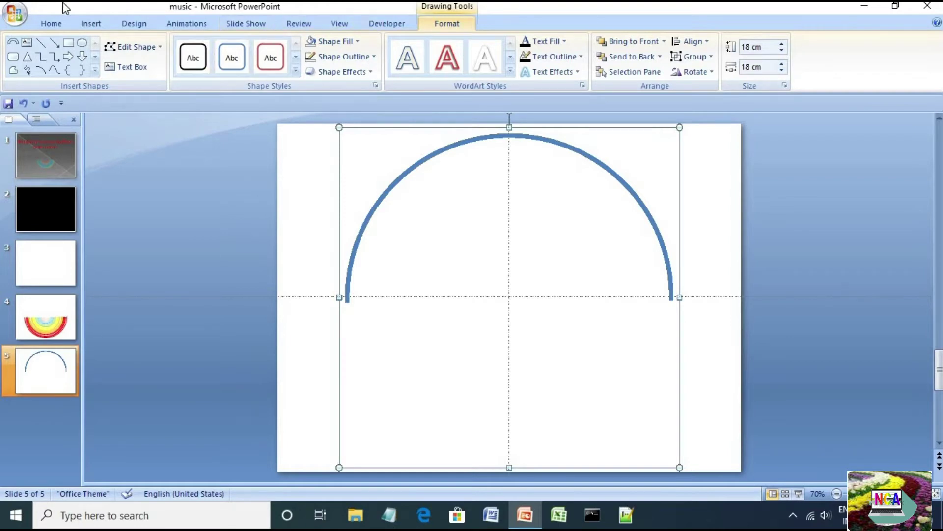
# - List the slide's shapes in the Selection and Visibility pane and hide all of them
pyautogui.click(52, 27)
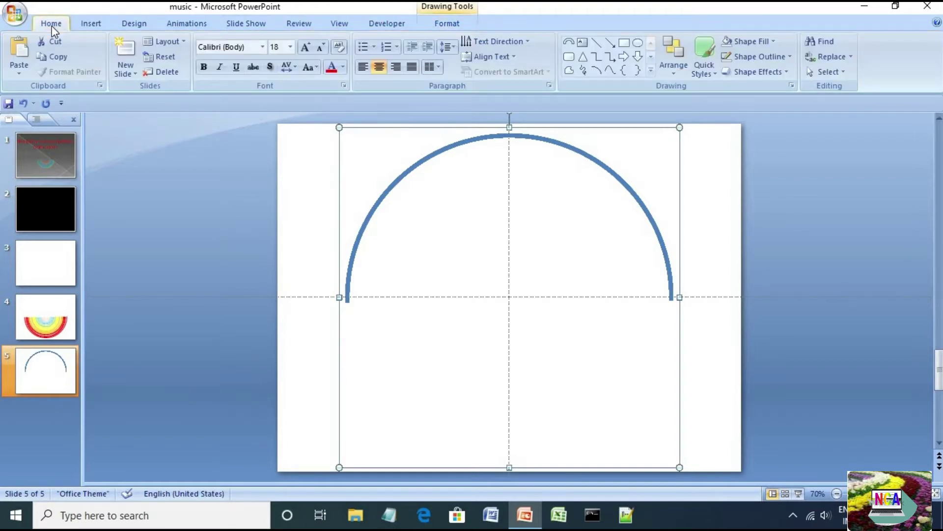
pyautogui.click(843, 72)
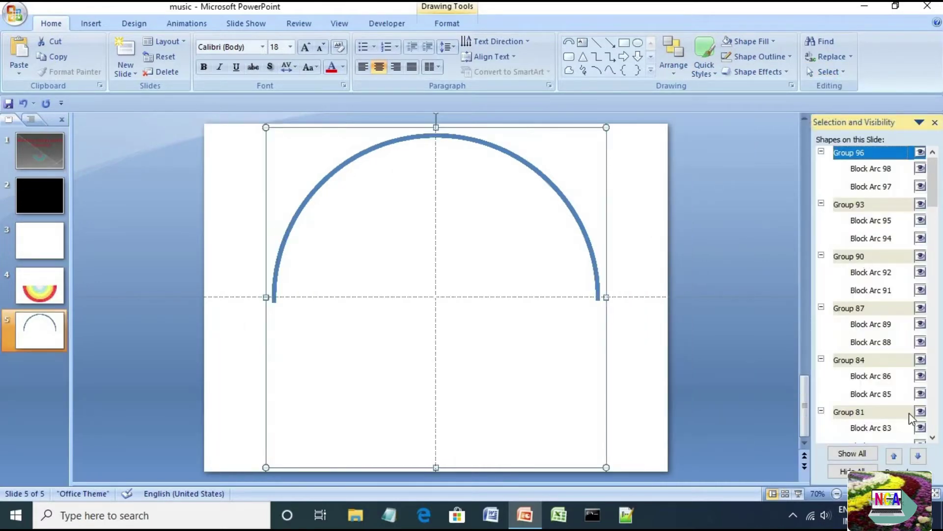
pyautogui.click(853, 471)
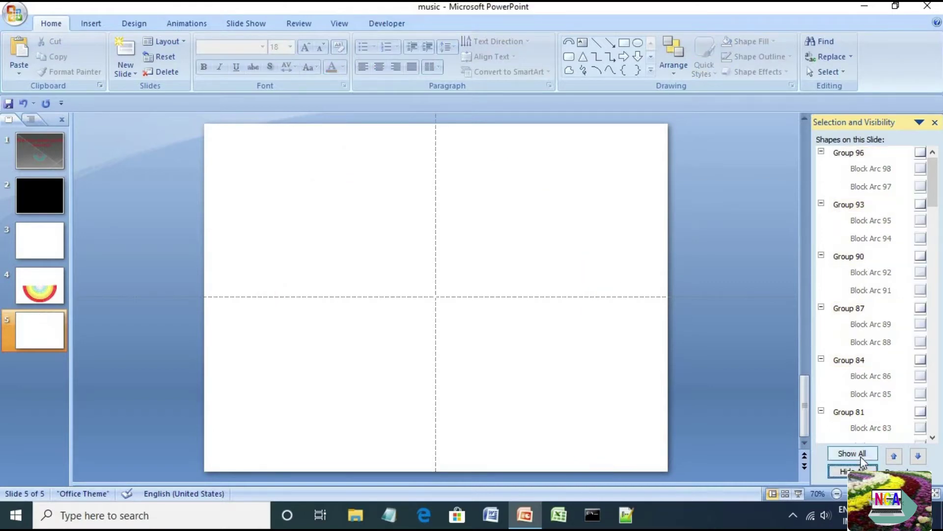
# - Unhide the two bottommost groups in the shape list, Group 5 and Group 6, with their block arcs
pyautogui.scroll(-5, 892, 352)
pyautogui.scroll(-20, 892, 353)
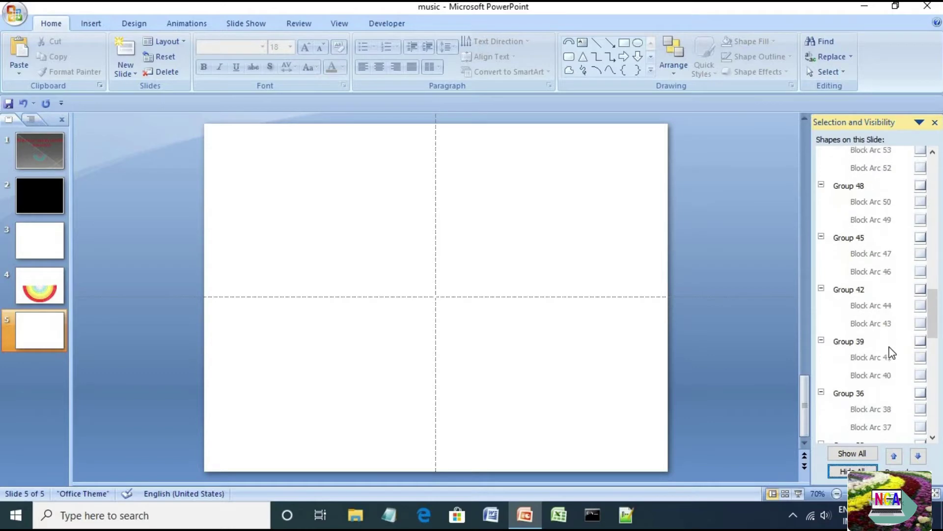
pyautogui.click(921, 417)
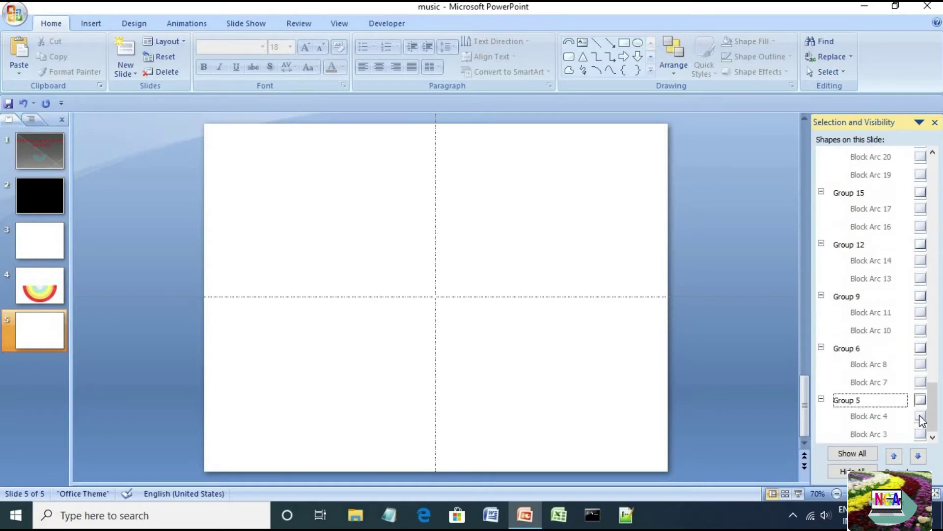
pyautogui.click(920, 433)
pyautogui.click(921, 363)
pyautogui.click(920, 347)
pyautogui.click(920, 382)
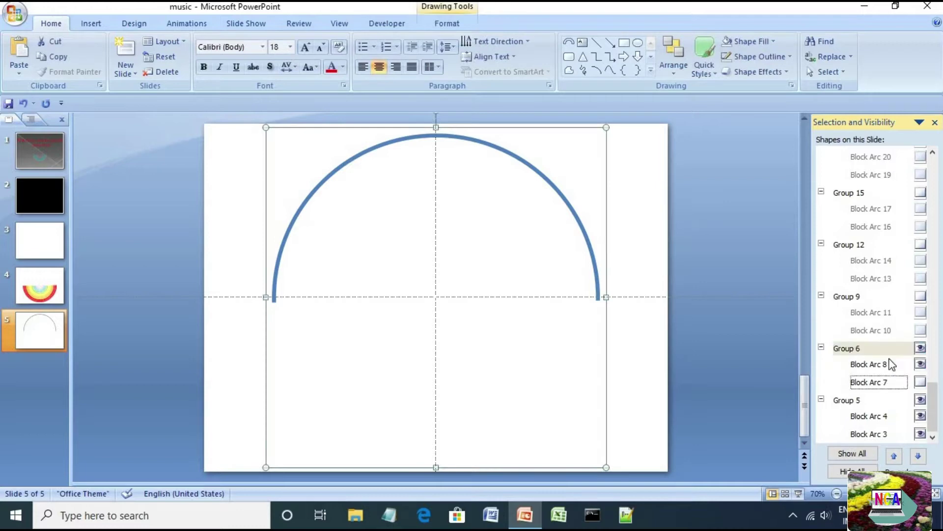
# - Set both the height and width of Group 6 to 17.3 cm
pyautogui.doubleClick(885, 350)
pyautogui.click(893, 349)
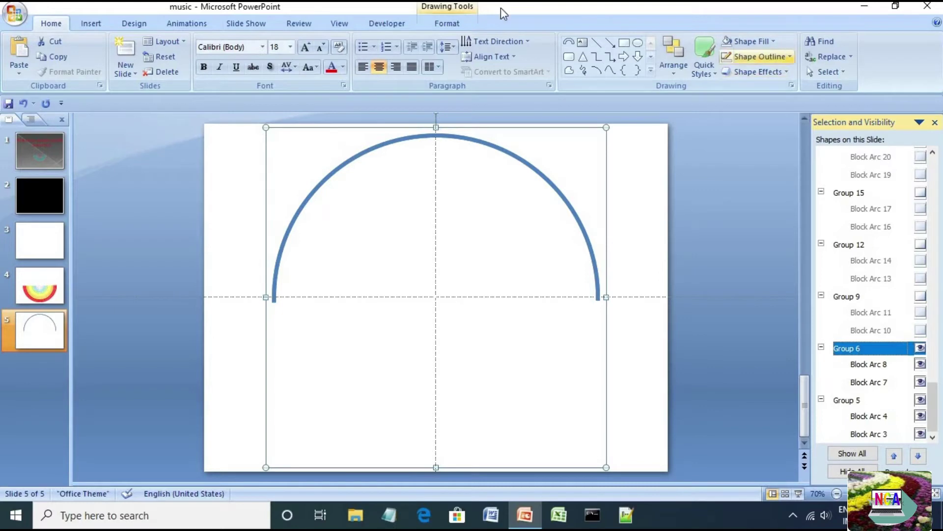
pyautogui.click(447, 24)
pyautogui.tripleClick(768, 46)
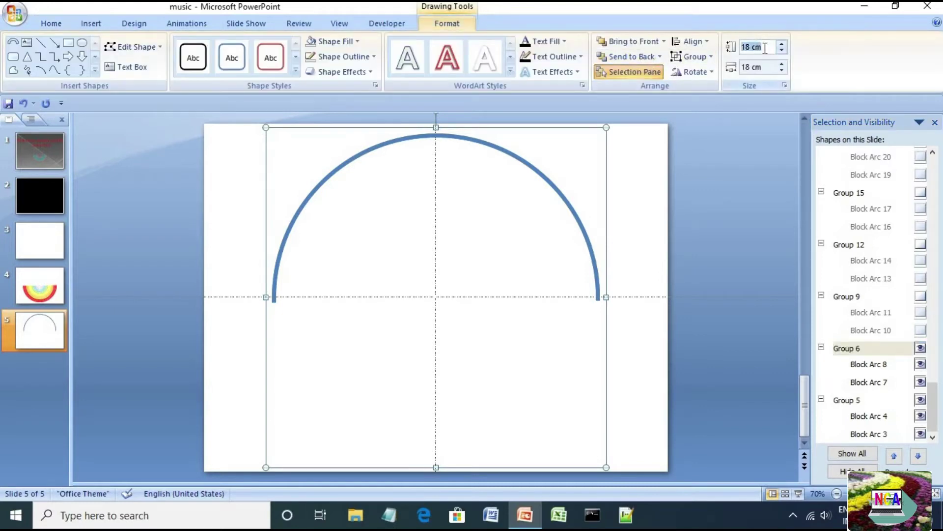
pyautogui.write('17.3')
pyautogui.press('Return')
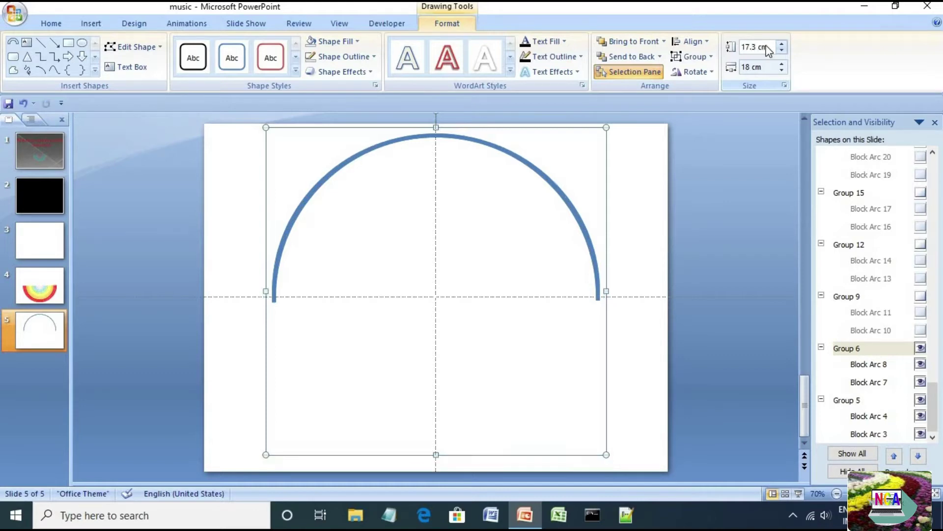
pyautogui.tripleClick(765, 65)
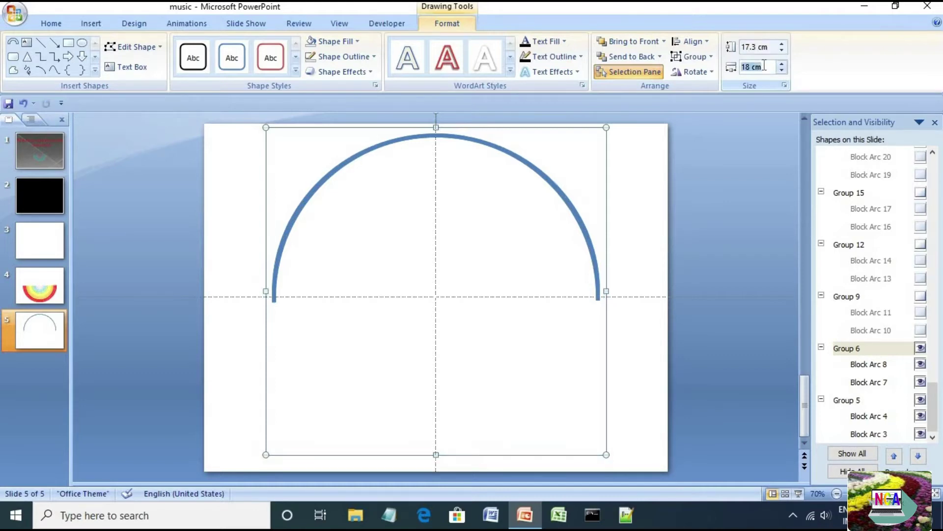
pyautogui.write('17.3')
pyautogui.press('Return')
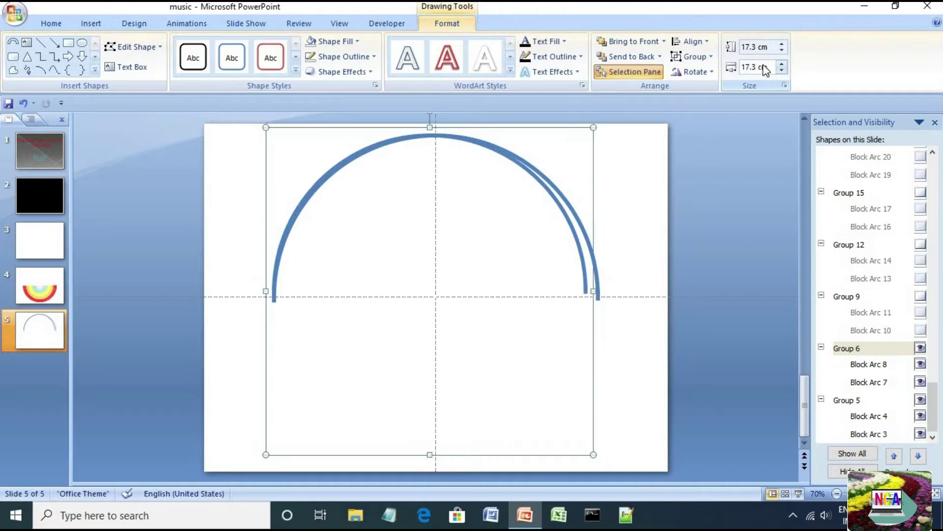
# - Align the resized Group 6 to the center and middle of the slide
pyautogui.click(697, 41)
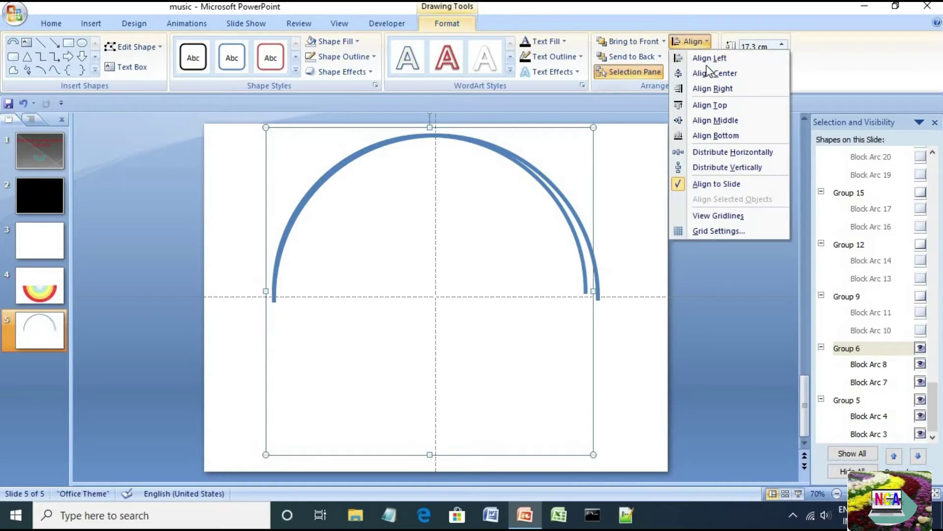
pyautogui.click(711, 73)
pyautogui.click(695, 42)
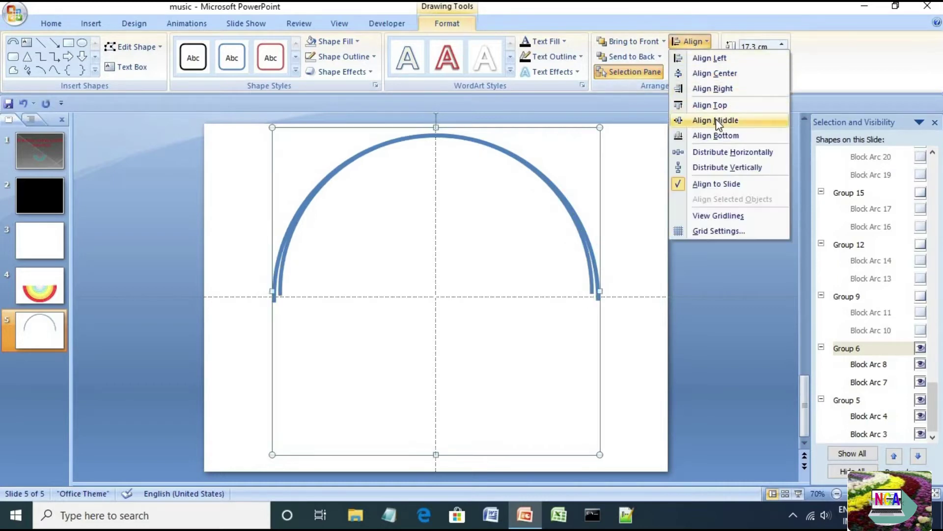
pyautogui.click(716, 120)
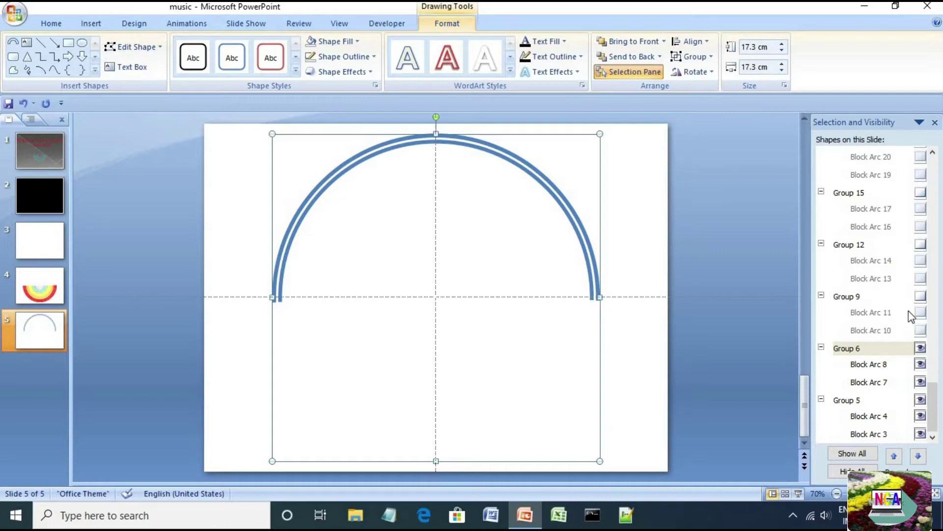
# - Unhide Group 9 and set both its height and width to 16.5 cm
pyautogui.click(921, 296)
pyautogui.click(766, 47)
pyautogui.write('16')
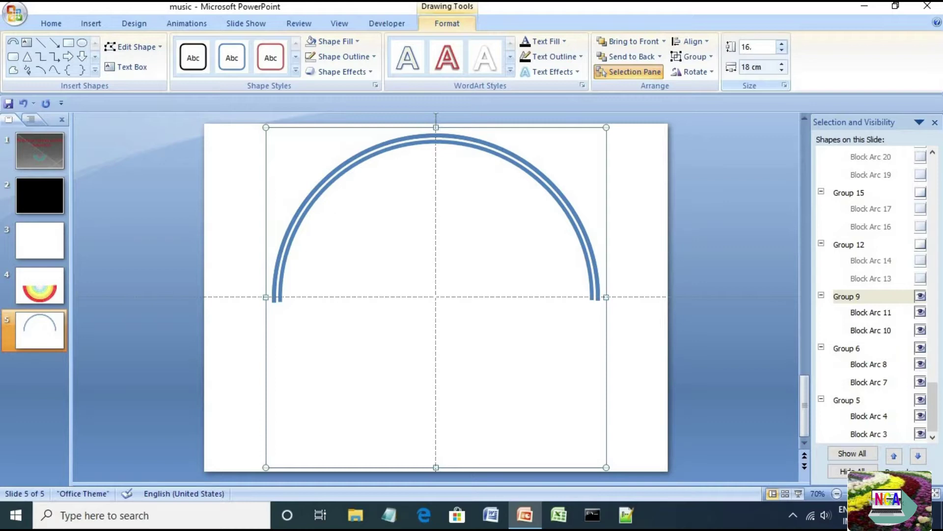
pyautogui.write('.5')
pyautogui.press('Return')
pyautogui.click(764, 72)
pyautogui.write('1')
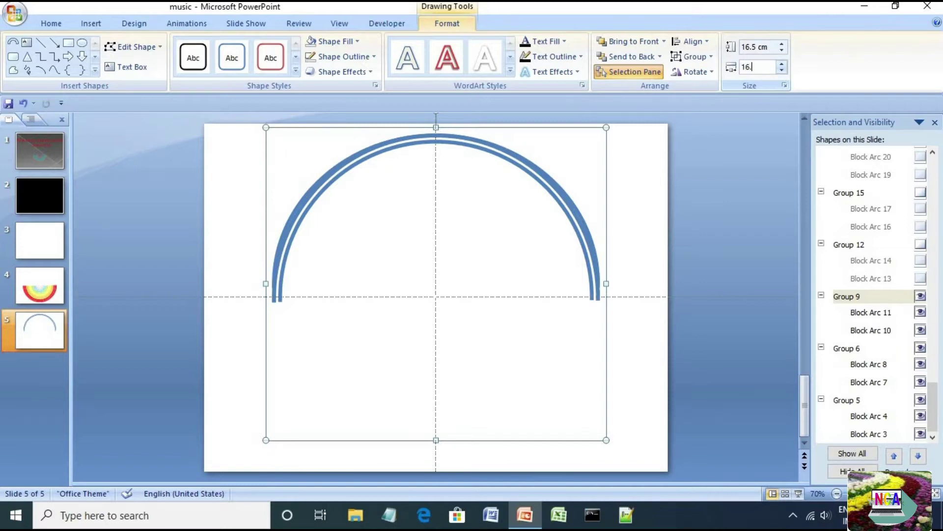
pyautogui.write('6.5')
pyautogui.press('Return')
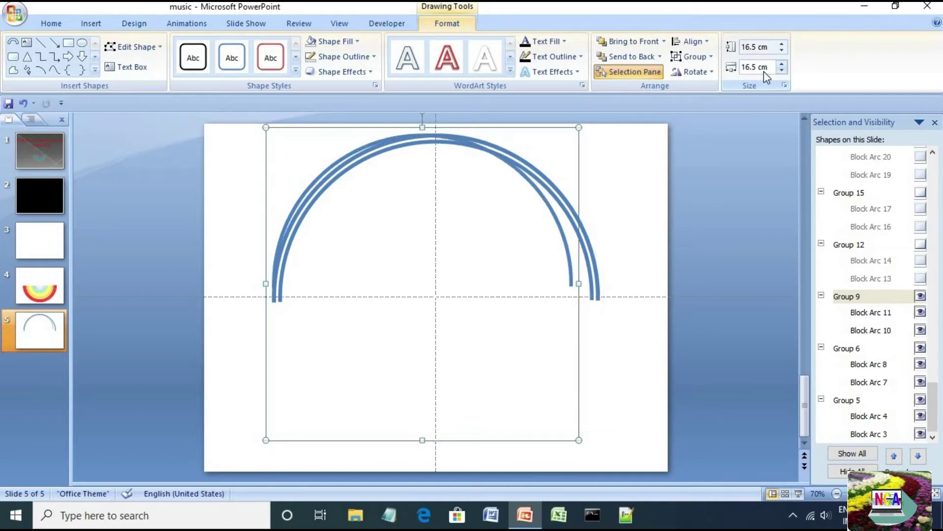
# - Align the resized Group 9 to the center and middle of the slide
pyautogui.click(690, 42)
pyautogui.click(699, 77)
pyautogui.click(690, 41)
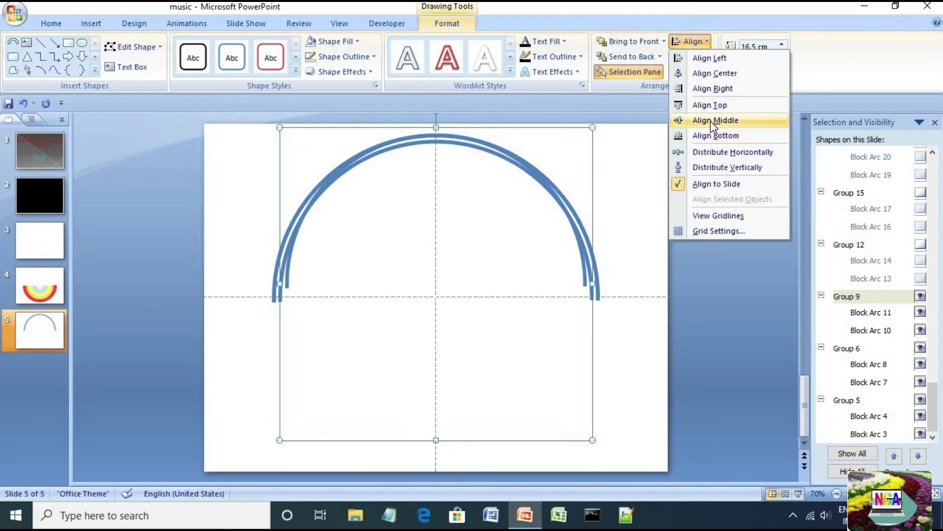
pyautogui.click(710, 121)
# - Unhide Group 12 with Block Arc 14 and Block Arc 13, and set the group's height and width to 16 cm
pyautogui.click(920, 244)
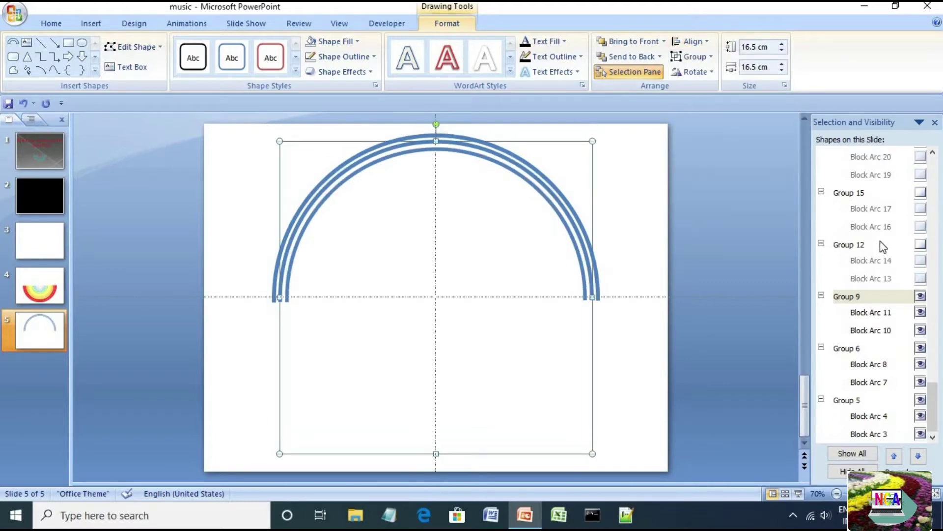
pyautogui.click(884, 245)
pyautogui.click(920, 260)
pyautogui.click(921, 278)
pyautogui.click(765, 48)
pyautogui.write('16')
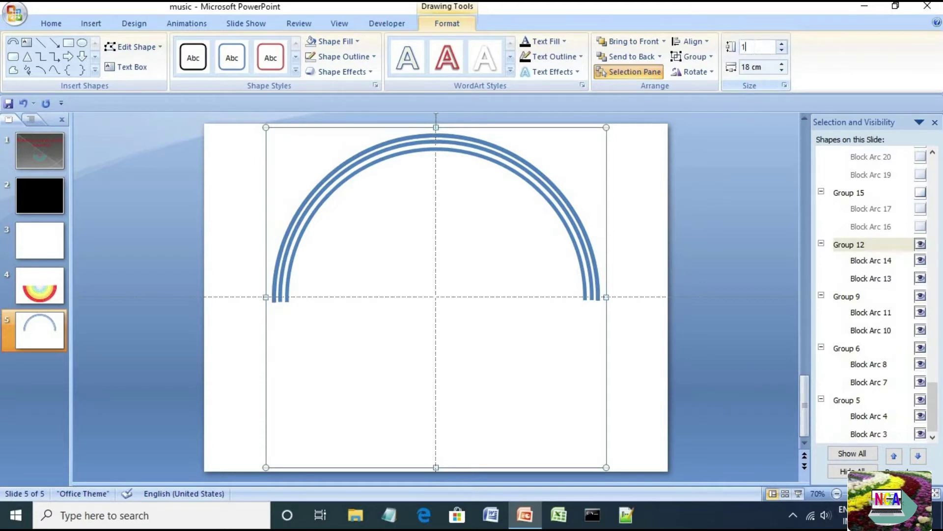
pyautogui.press('Return')
pyautogui.click(769, 65)
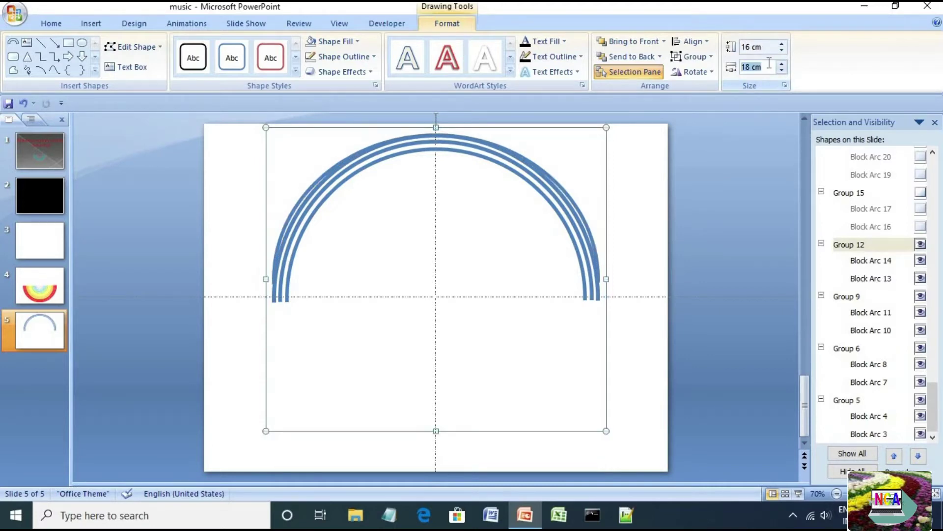
pyautogui.write('16')
pyautogui.press('Return')
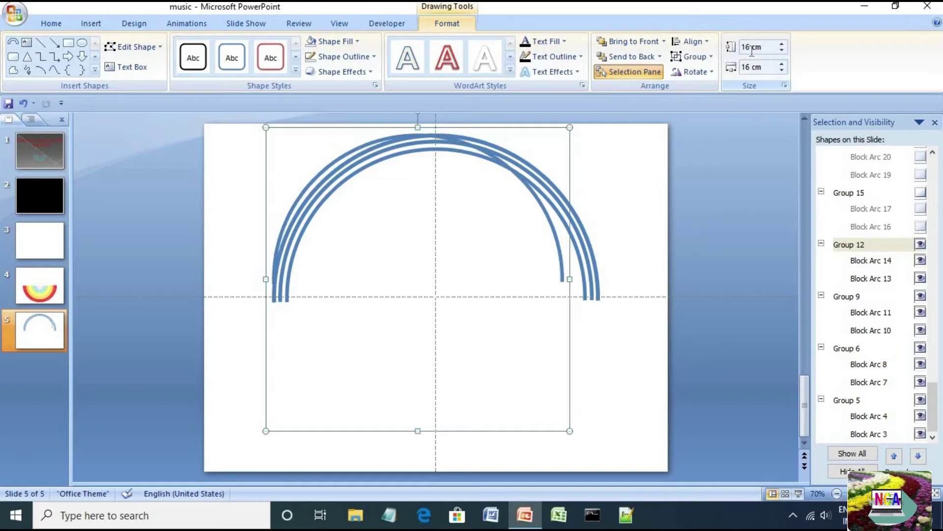
# - Align the resized Group 12 to the center and middle of the slide
pyautogui.click(707, 41)
pyautogui.click(713, 73)
pyautogui.click(695, 42)
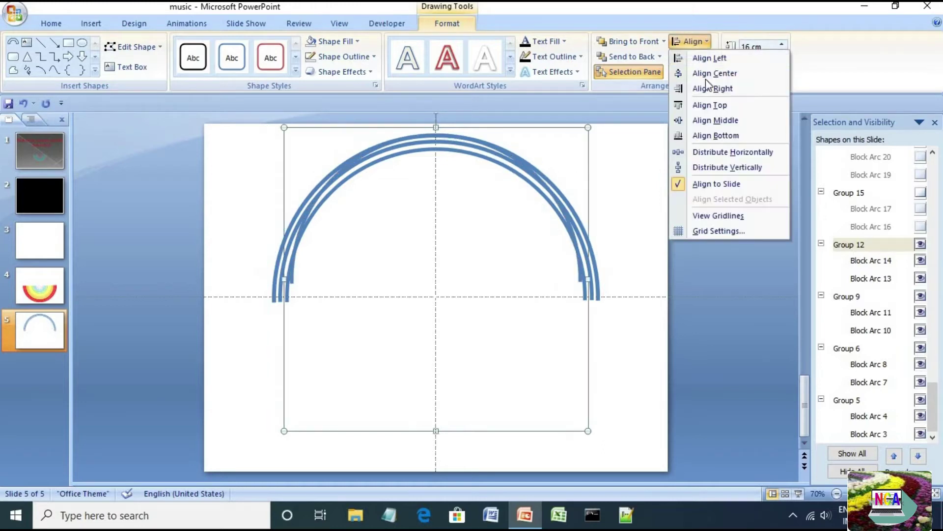
pyautogui.click(716, 121)
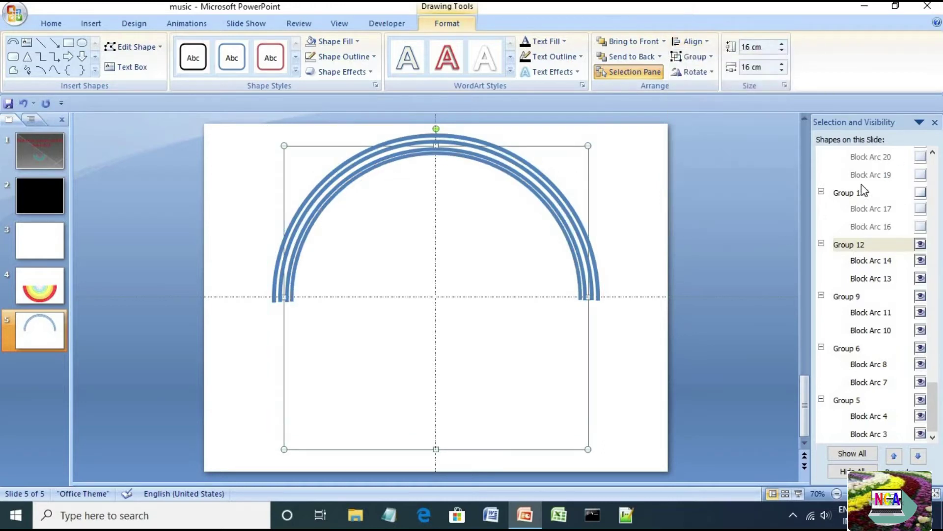
# - Set both the height and width of Group 9 to 16.7 cm
pyautogui.click(868, 297)
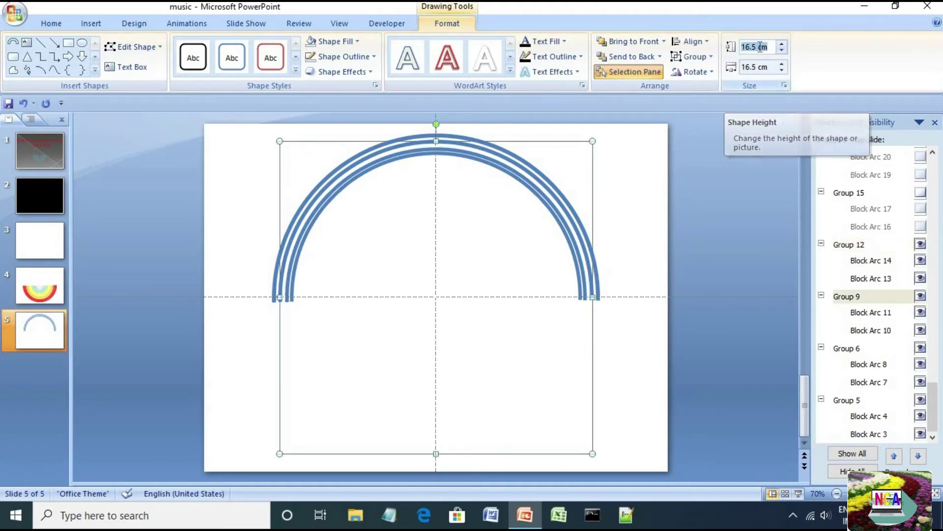
pyautogui.click(757, 46)
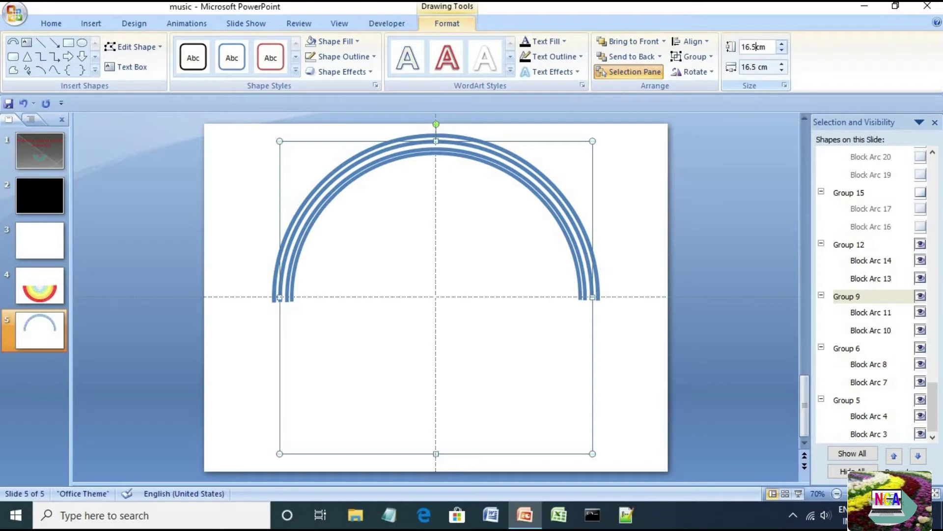
pyautogui.write('7')
pyautogui.press('Return')
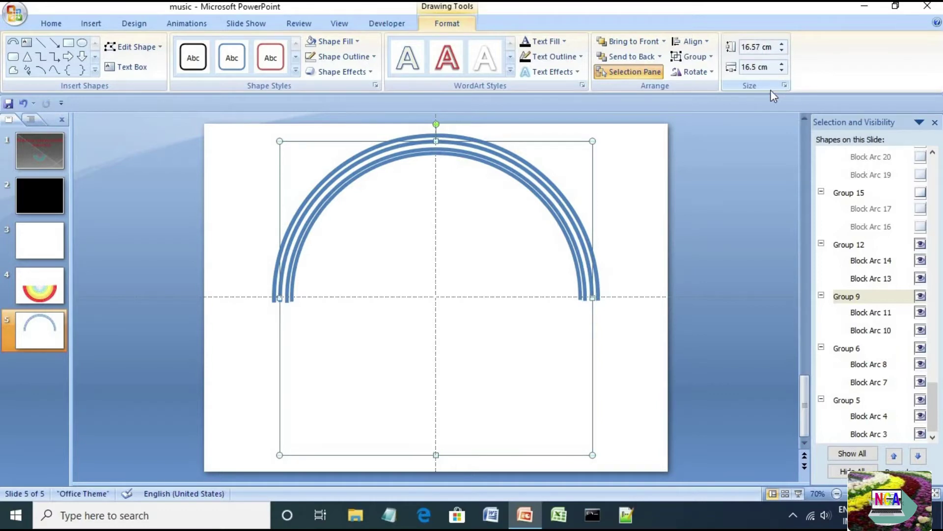
pyautogui.click(762, 47)
pyautogui.click(762, 46)
pyautogui.click(749, 46)
pyautogui.press('Delete')
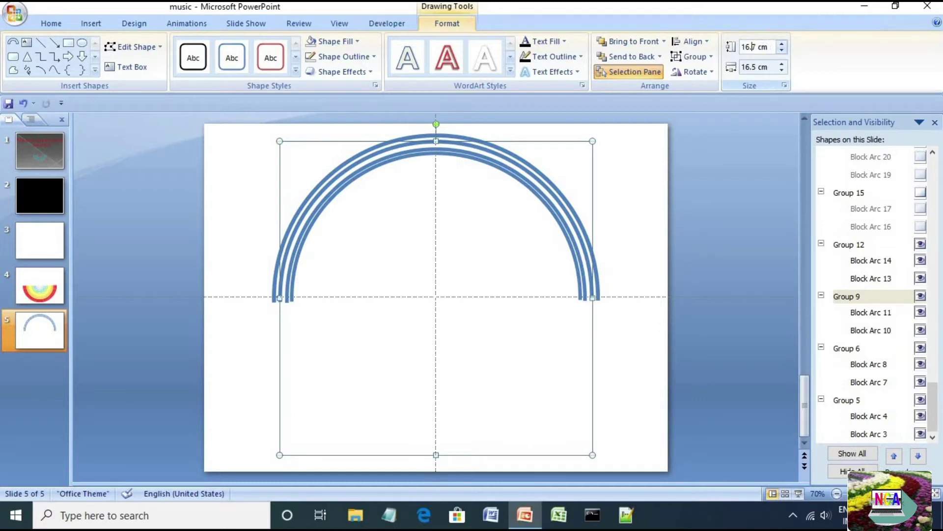
pyautogui.click(760, 69)
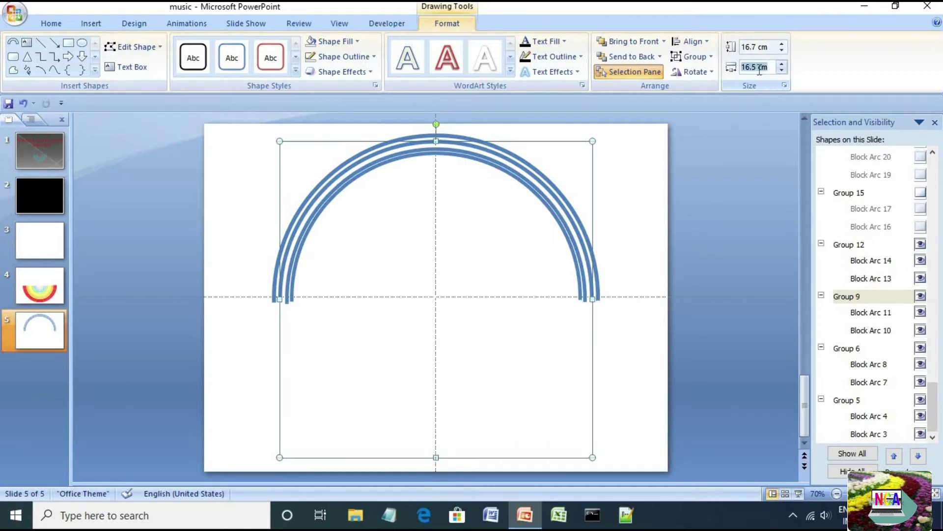
pyautogui.click(760, 69)
pyautogui.press('BackSpace')
pyautogui.write('7')
pyautogui.press('Return')
# - Realign the enlarged Group 9 to the center and middle of the slide
pyautogui.click(704, 41)
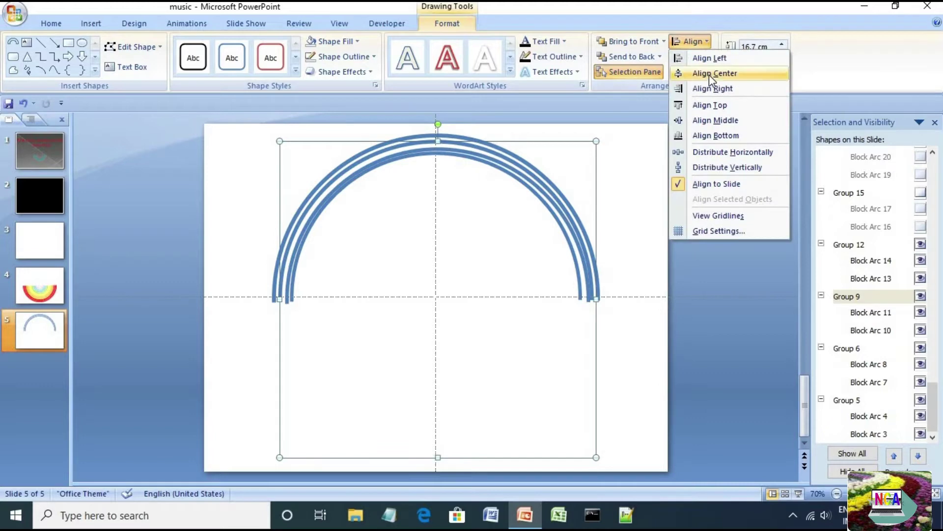
pyautogui.click(709, 75)
pyautogui.click(705, 42)
pyautogui.click(713, 122)
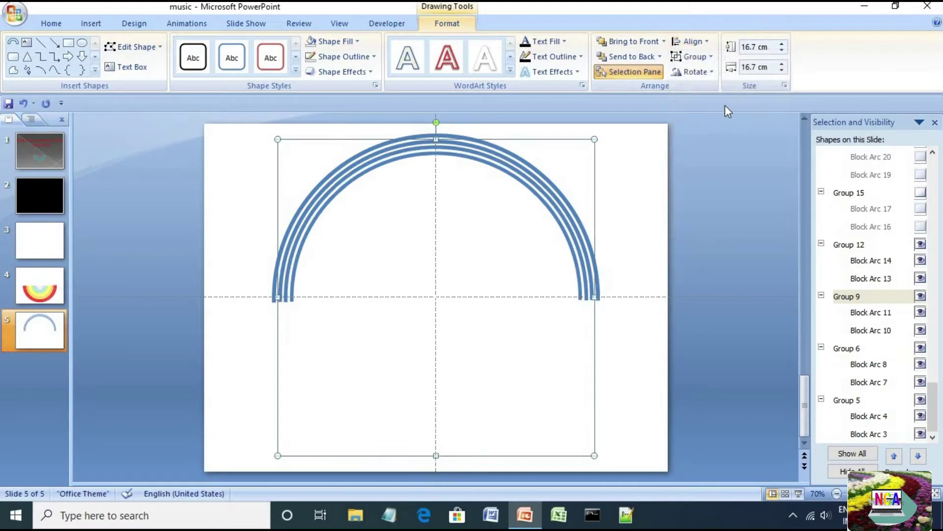
# - Unhide Group 15 together with Block Arc 17 and Block Arc 16, and keep the group selected
pyautogui.click(861, 193)
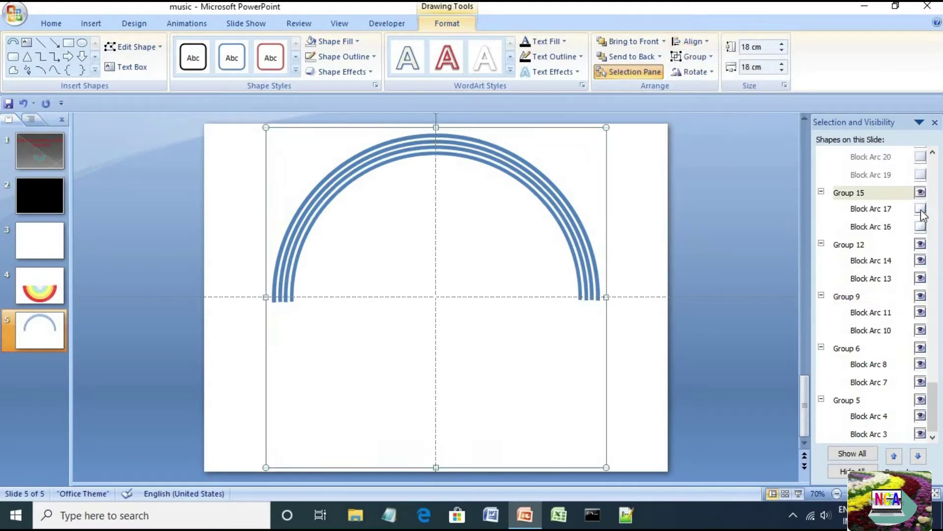
pyautogui.click(920, 209)
pyautogui.click(920, 227)
pyautogui.click(864, 244)
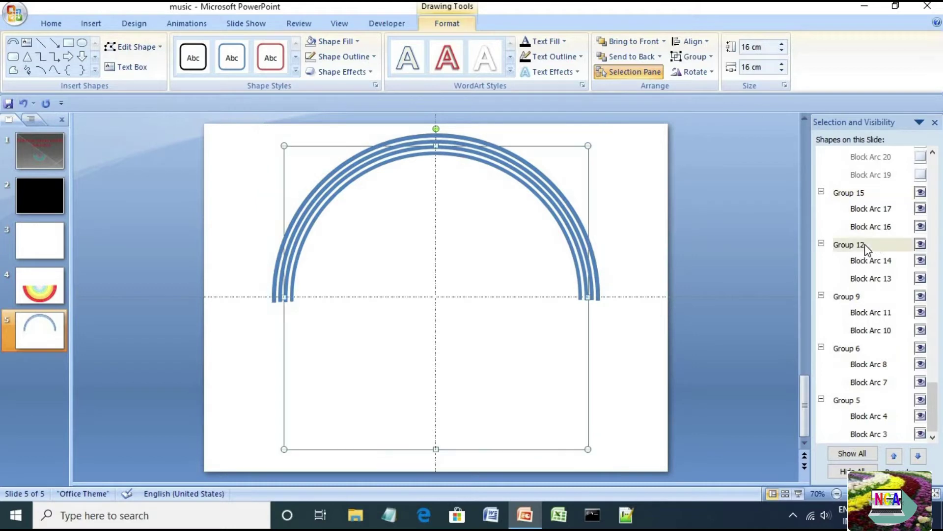
pyautogui.click(863, 192)
# - Set Group 15's height and width to 15.5 cm and align it to the center and middle of the slide
pyautogui.click(768, 47)
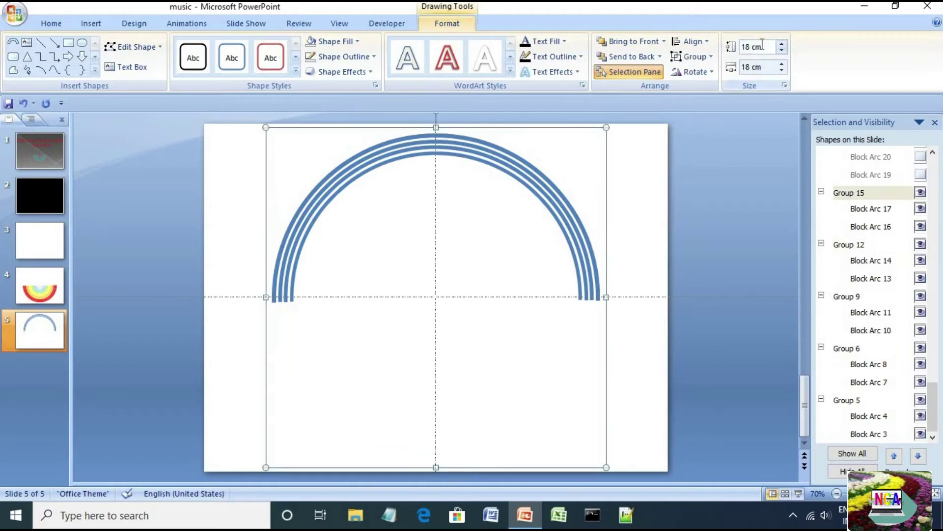
pyautogui.write('15.5')
pyautogui.press('Return')
pyautogui.click(770, 66)
pyautogui.write('15')
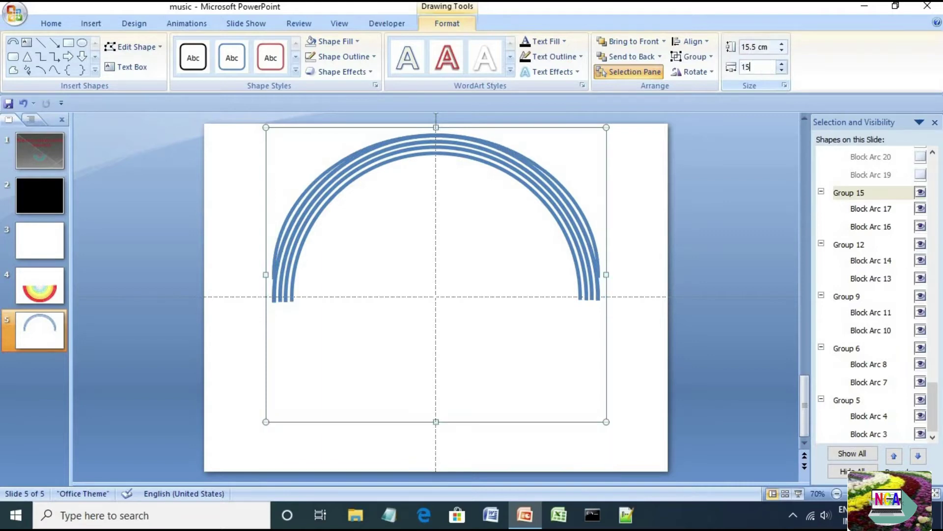
pyautogui.press('Return')
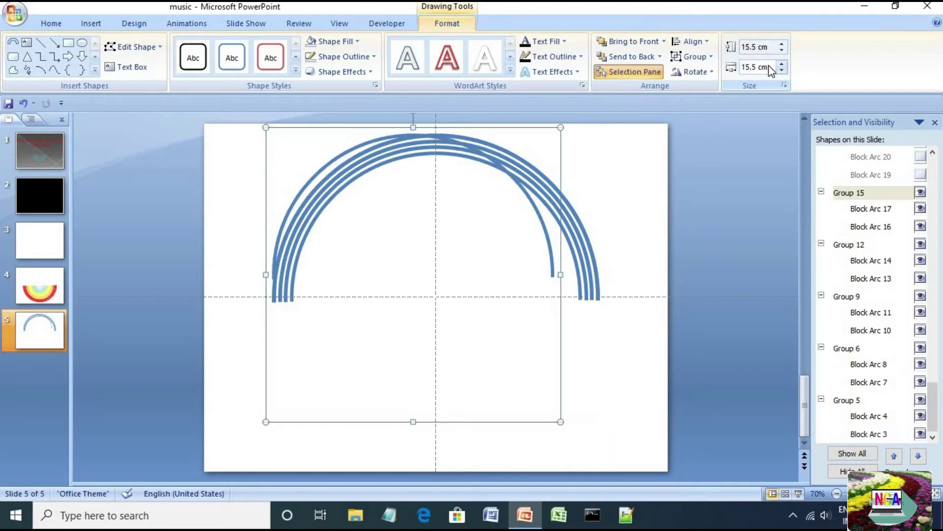
pyautogui.click(693, 41)
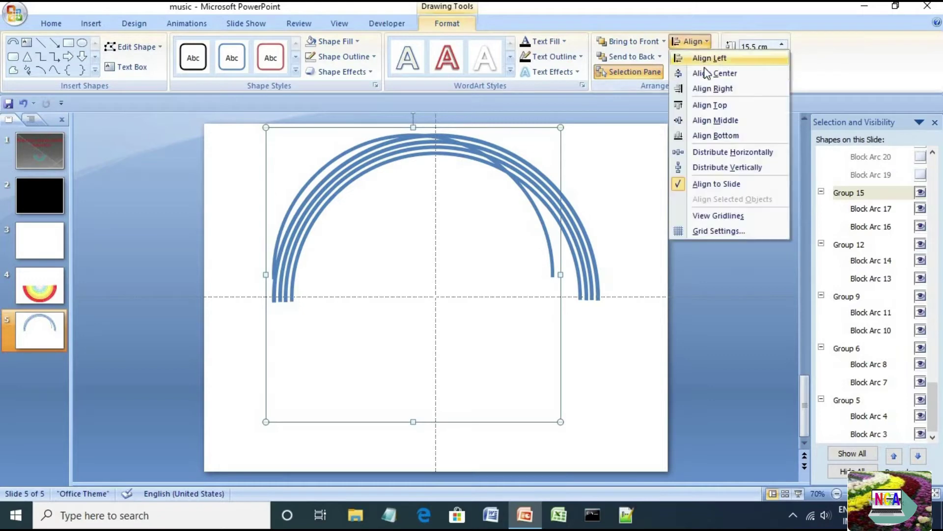
pyautogui.click(712, 121)
# - Unhide Group 18 together with Block Arc 20 and Block Arc 19
pyautogui.scroll(2, 914, 224)
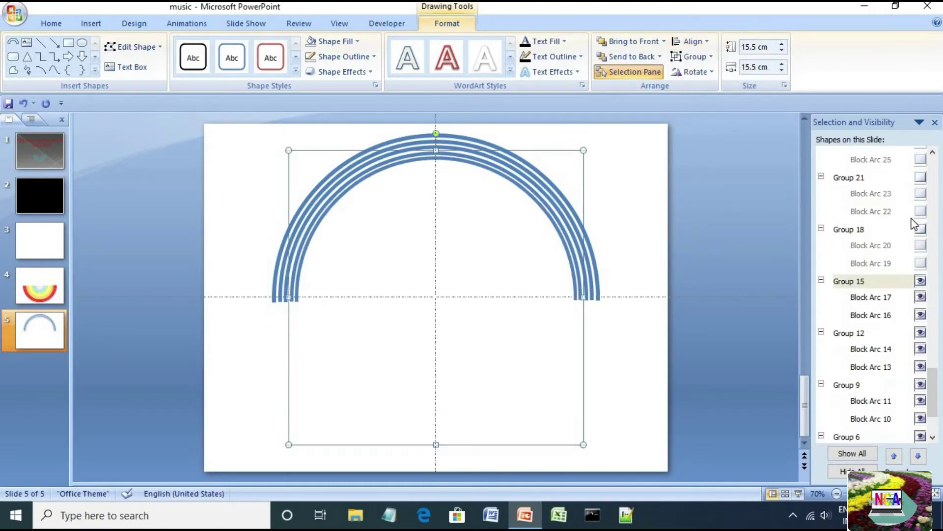
pyautogui.click(892, 229)
pyautogui.click(920, 245)
pyautogui.click(920, 262)
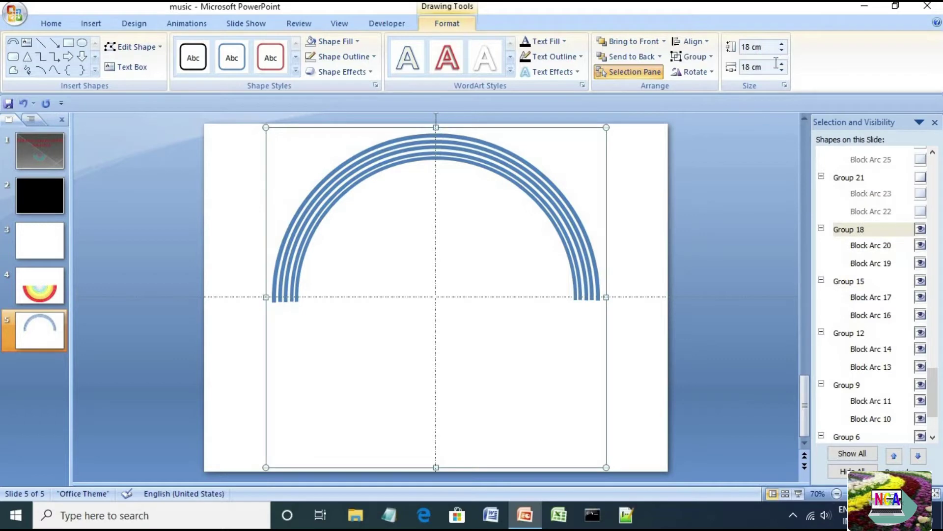
# - Set Group 18's height and width to 15 cm and align it to the center and middle of the slide
pyautogui.click(764, 47)
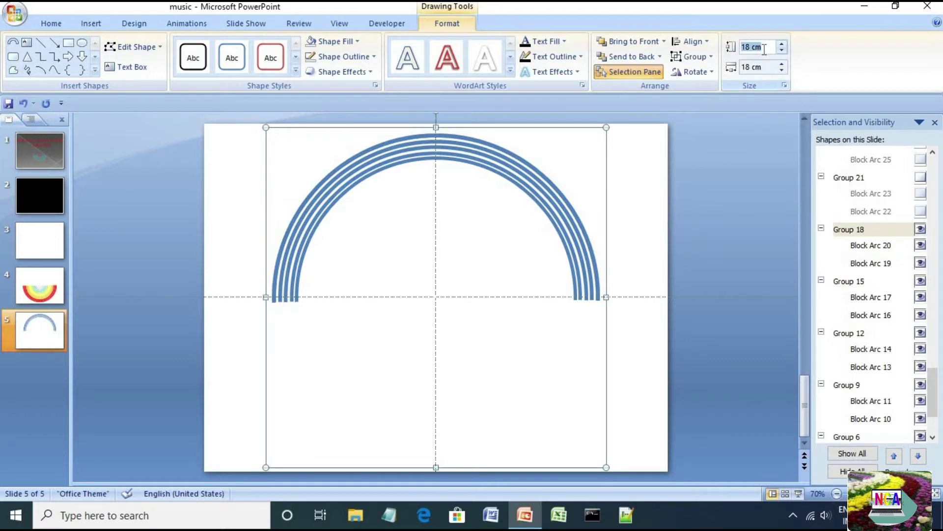
pyautogui.write('15')
pyautogui.press('Return')
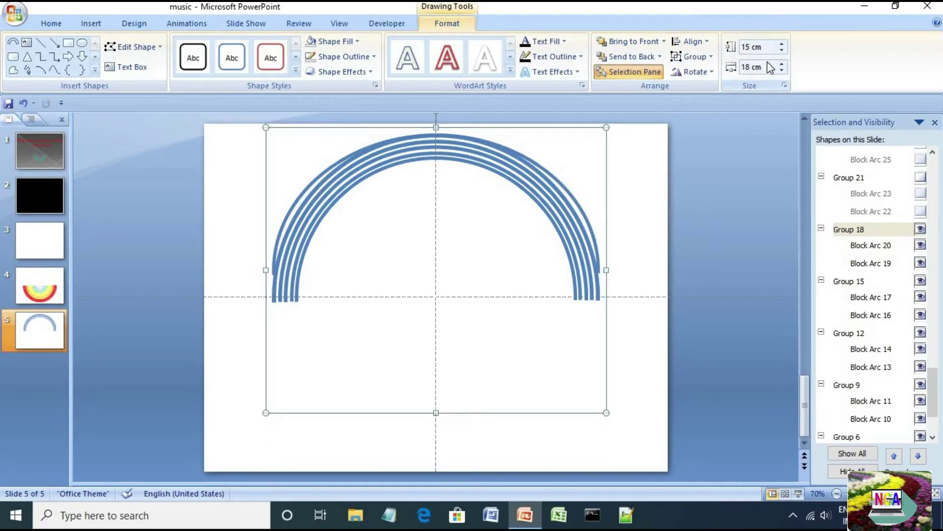
pyautogui.click(770, 66)
pyautogui.write('15')
pyautogui.press('Return')
pyautogui.click(703, 45)
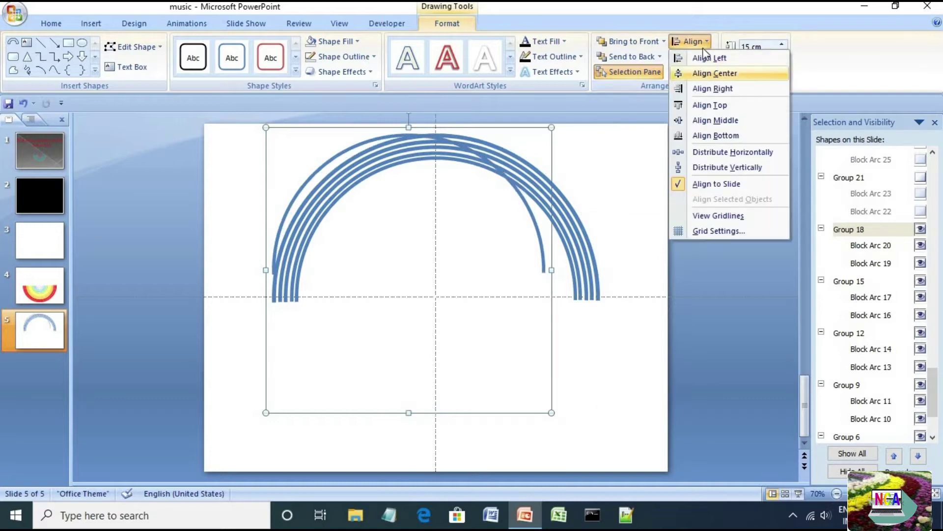
pyautogui.click(716, 120)
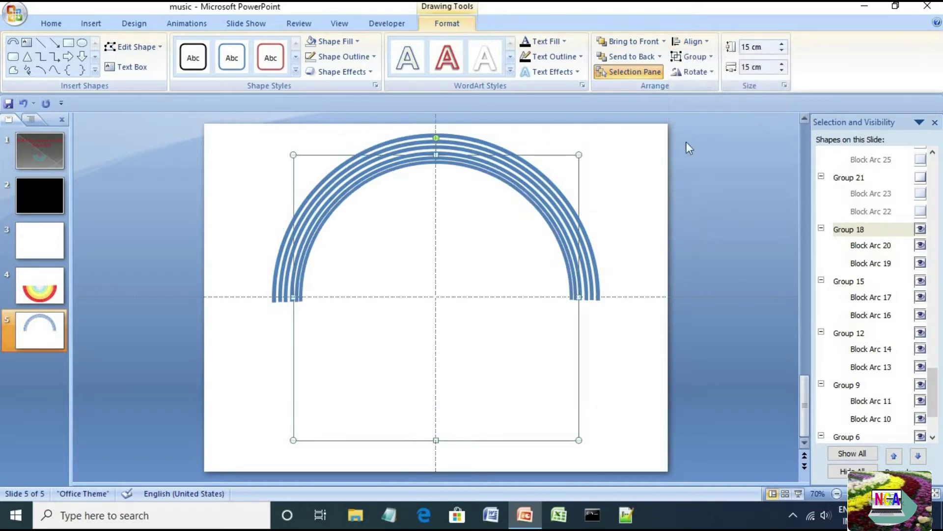
# - Reduce Group 18's height and width to 14.9 cm and realign it to the center and middle of the slide
pyautogui.click(781, 50)
pyautogui.click(781, 70)
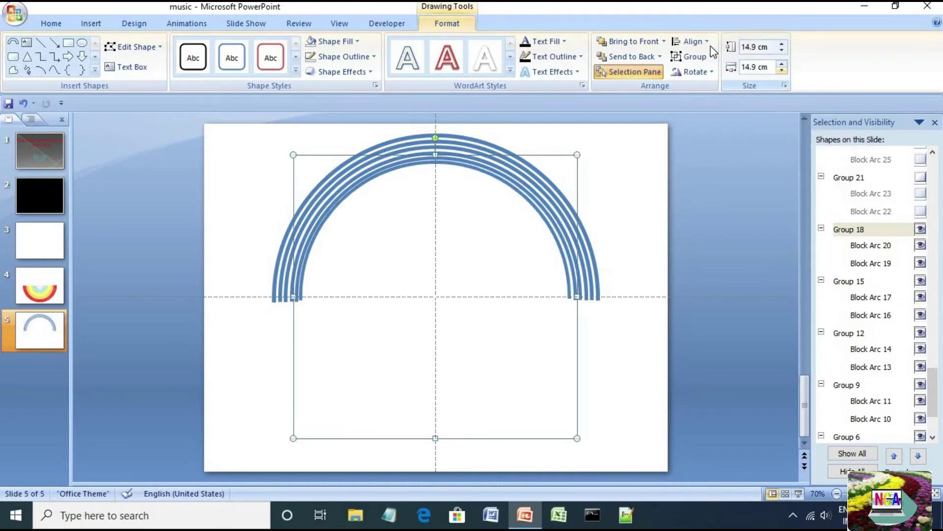
pyautogui.click(693, 41)
pyautogui.click(707, 75)
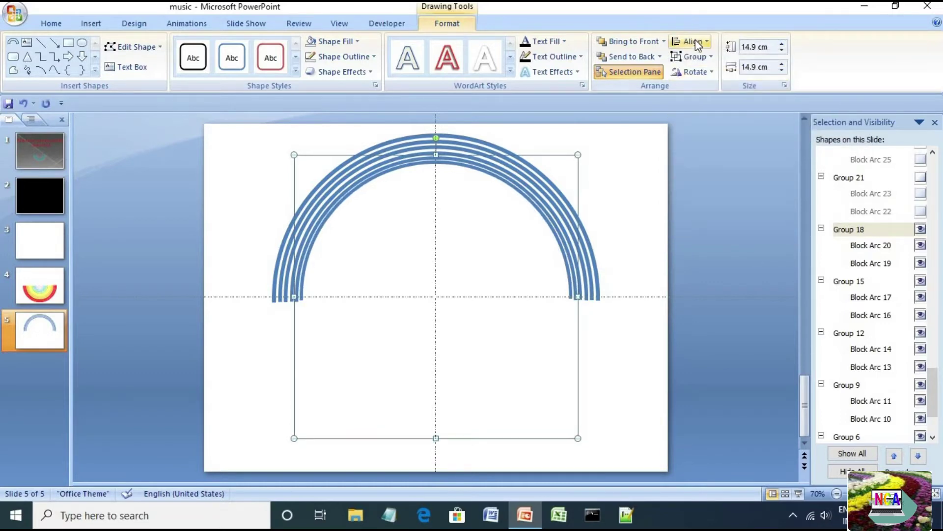
pyautogui.click(694, 40)
pyautogui.click(715, 120)
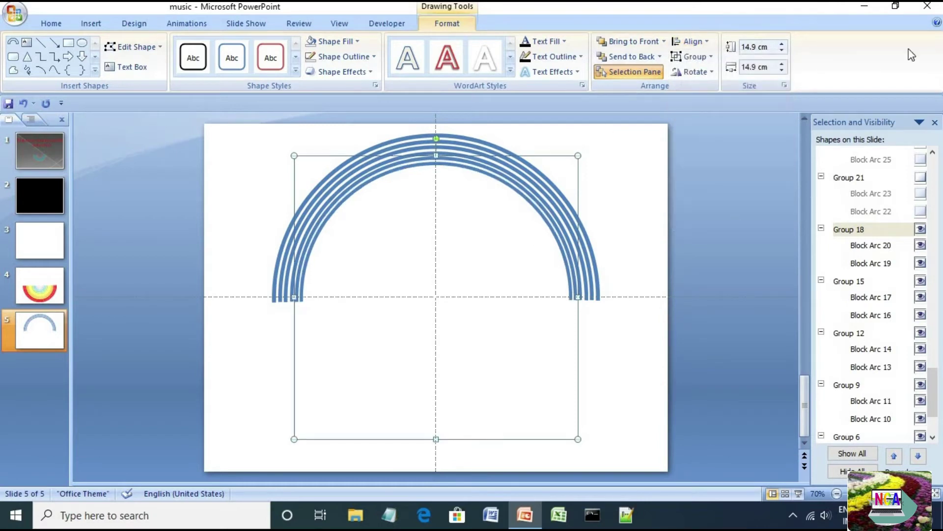
# - Unhide Group 21 with Block Arc 23 and Block Arc 22, and set the group's height and width to 14 cm
pyautogui.click(848, 177)
pyautogui.click(920, 193)
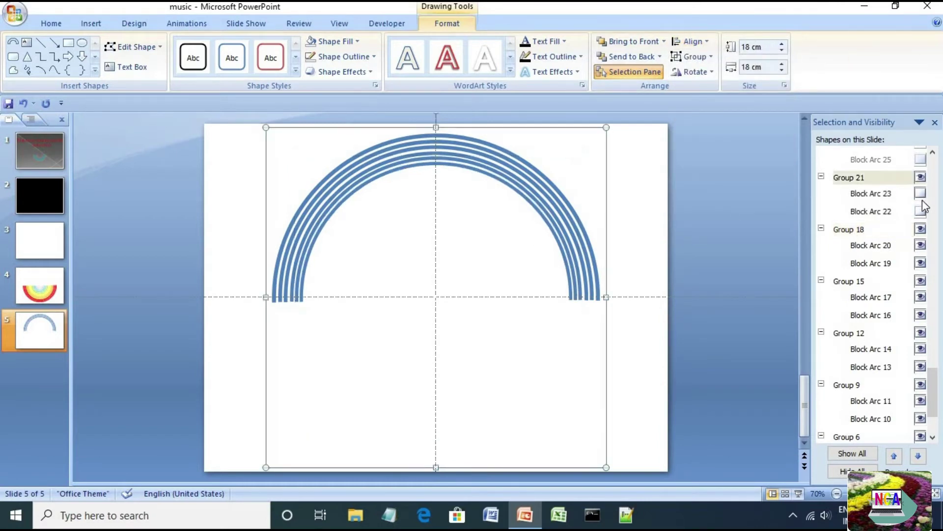
pyautogui.click(921, 209)
pyautogui.click(764, 47)
pyautogui.write('14')
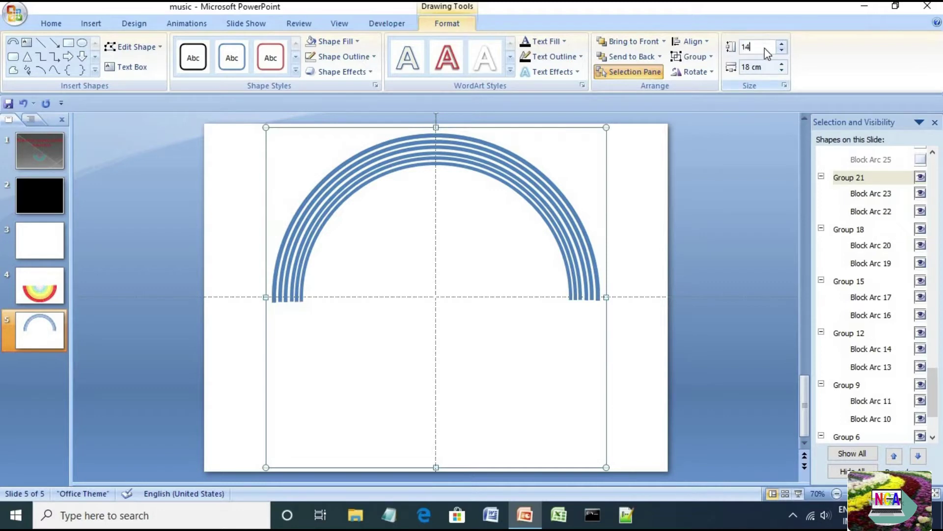
pyautogui.press('Return')
pyautogui.click(762, 67)
pyautogui.write('14')
pyautogui.press('Return')
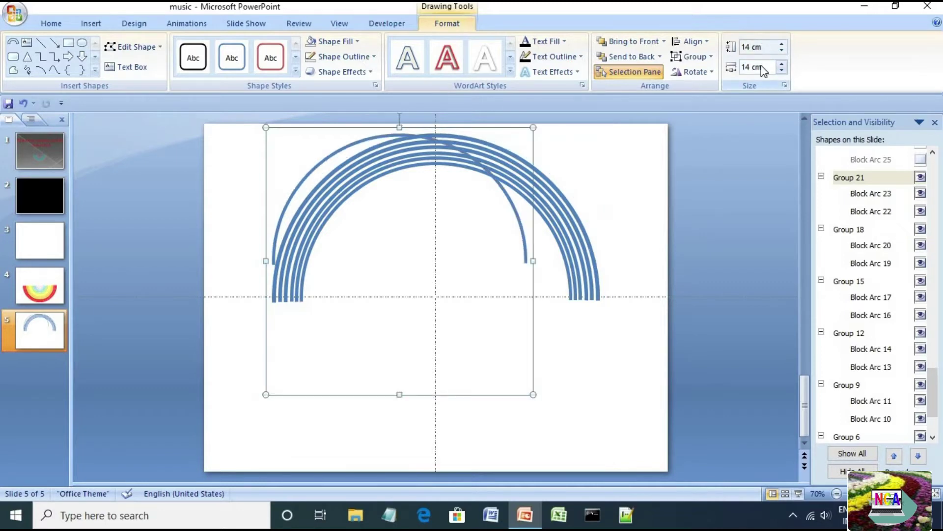
# - Align the resized Group 21 to the center and middle of the slide
pyautogui.click(708, 46)
pyautogui.click(715, 73)
pyautogui.click(700, 46)
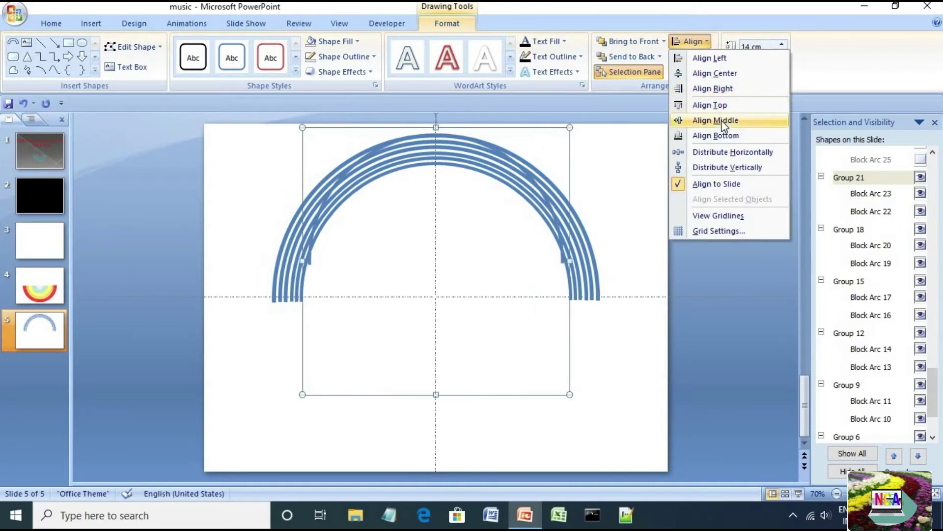
pyautogui.click(724, 121)
# - Increase both the height and width of Group 21 to 14.3 cm
pyautogui.click(783, 44)
pyautogui.click(783, 44)
pyautogui.click(783, 44)
pyautogui.click(782, 65)
pyautogui.click(782, 64)
pyautogui.click(782, 65)
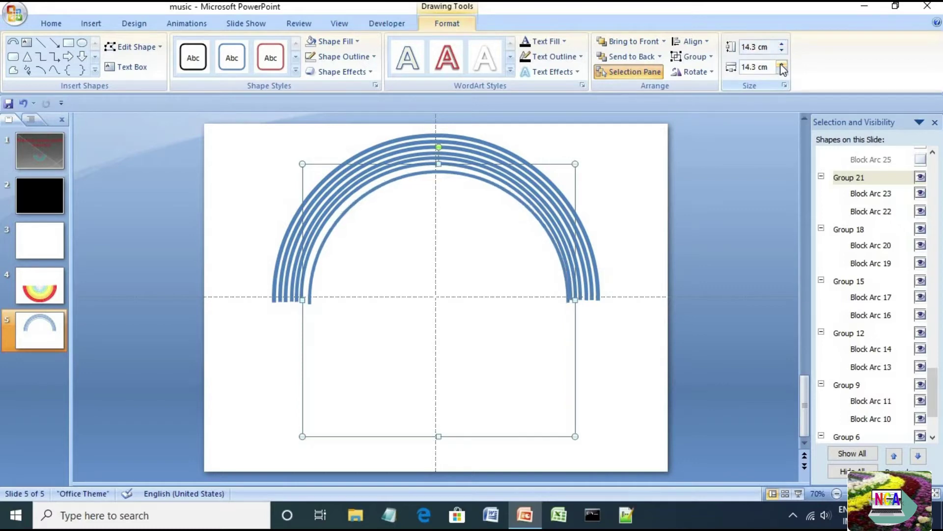
# - Realign the enlarged Group 21 to the center and middle of the slide
pyautogui.click(692, 42)
pyautogui.click(715, 73)
pyautogui.click(691, 41)
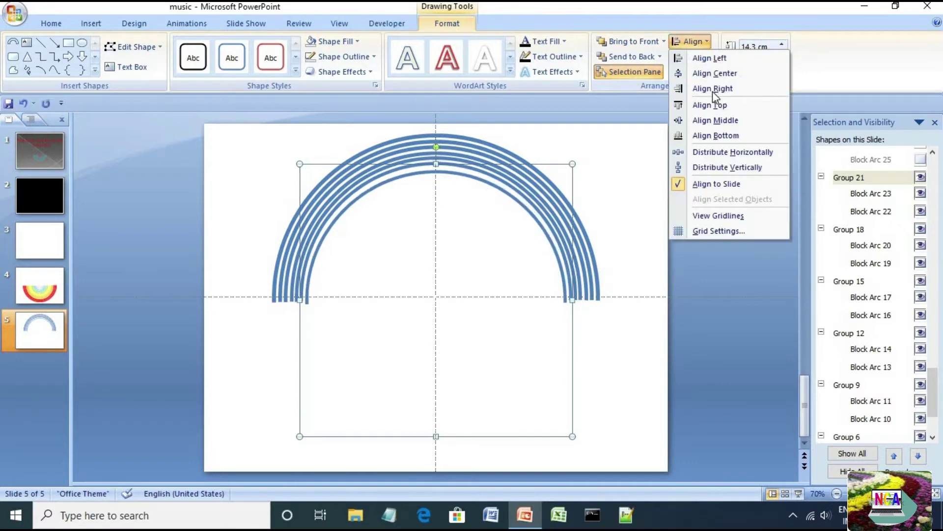
pyautogui.click(714, 120)
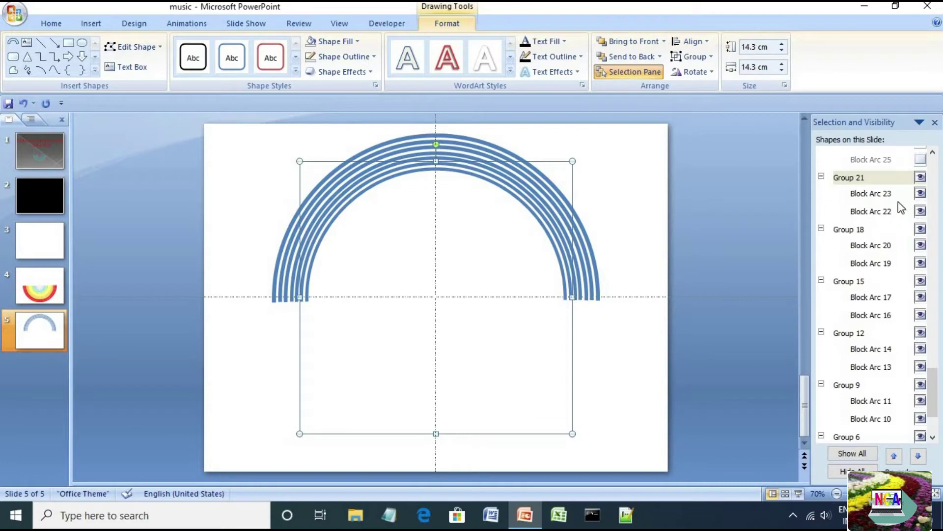
# - Unhide Group 24 with Block Arc 26 and Block Arc 25, and set the group's height and width to 13.8 cm
pyautogui.scroll(3, 903, 206)
pyautogui.click(920, 258)
pyautogui.click(920, 274)
pyautogui.click(920, 292)
pyautogui.click(766, 47)
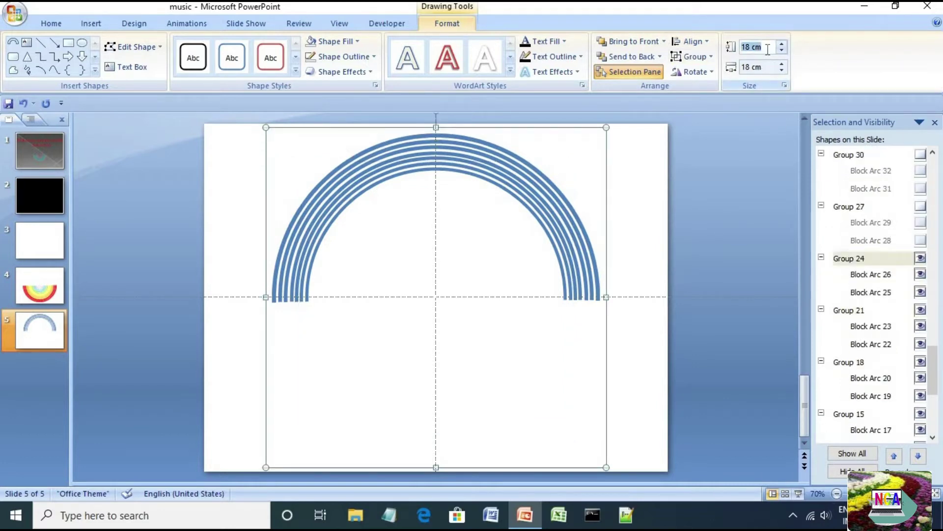
pyautogui.write('13.8')
pyautogui.press('Return')
pyautogui.click(768, 68)
pyautogui.write('1')
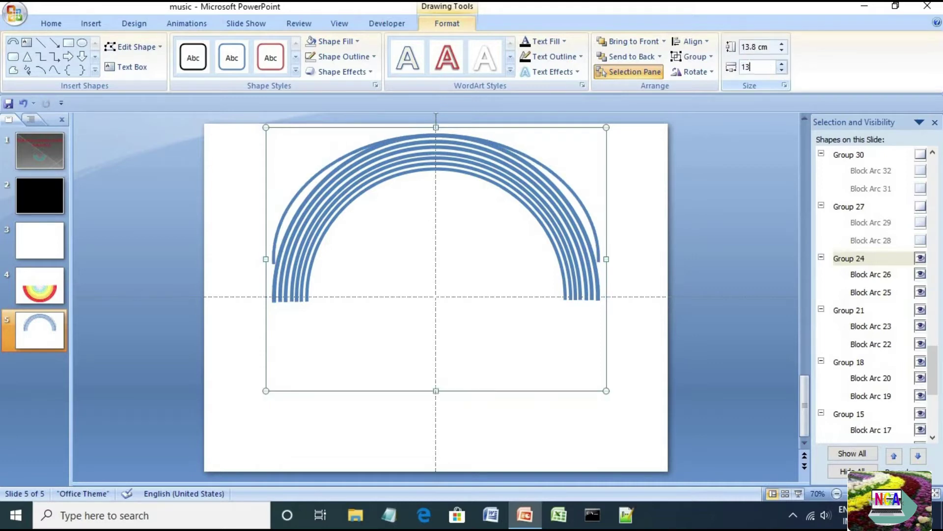
pyautogui.press('Return')
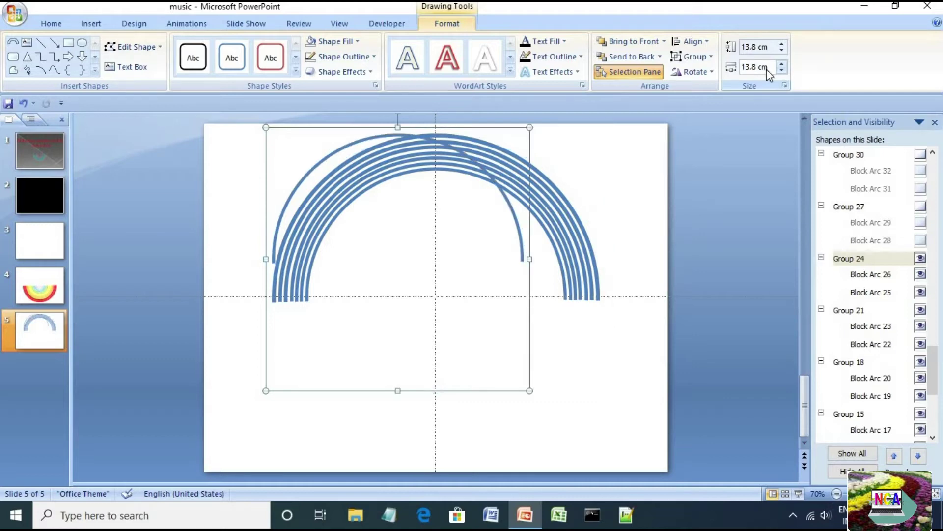
# - Align the resized Group 24 to the center and middle of the slide
pyautogui.click(707, 41)
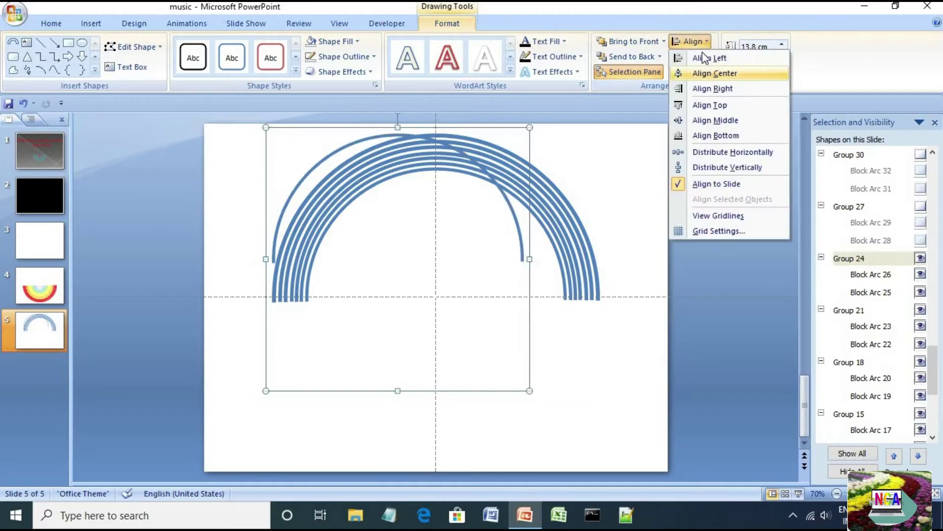
pyautogui.click(715, 73)
pyautogui.click(693, 41)
pyautogui.click(719, 121)
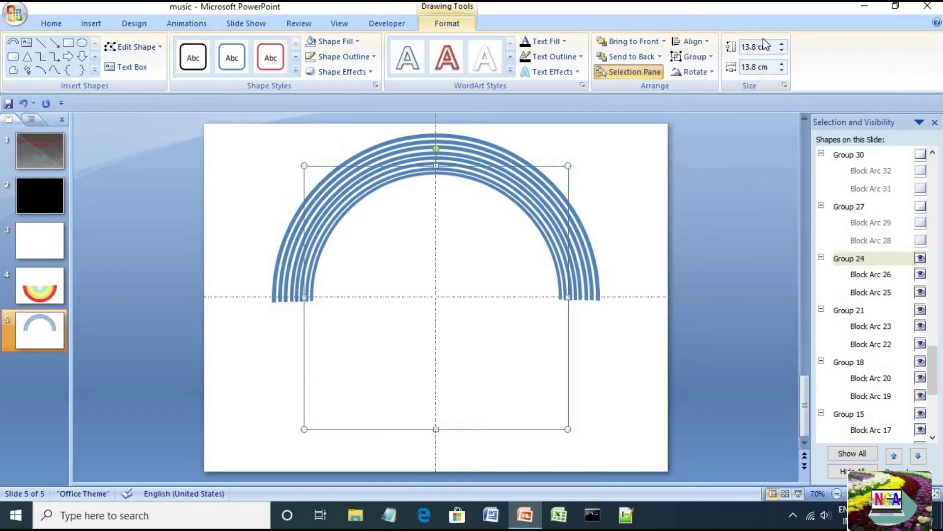
# - Unhide Group 27 with Block Arc 29 and Block Arc 28, and set the group's height and width to 13 cm
pyautogui.click(920, 206)
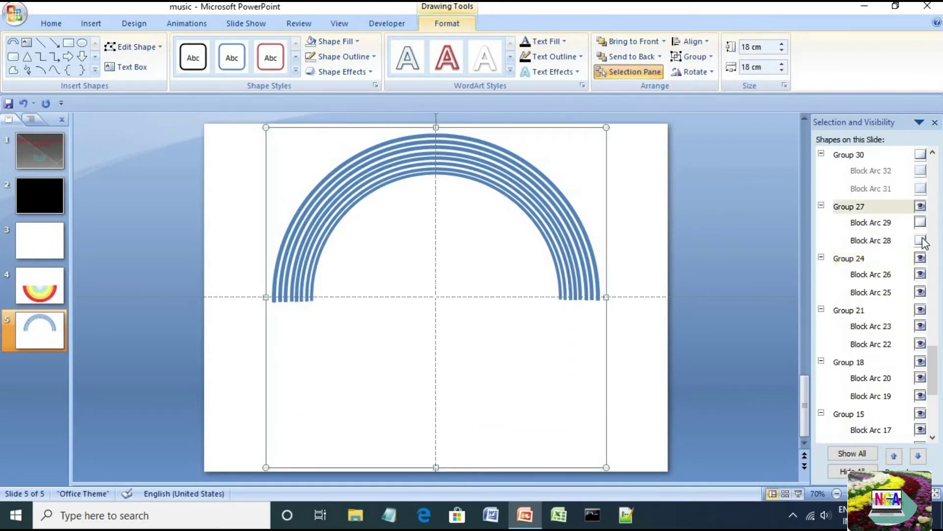
pyautogui.click(766, 48)
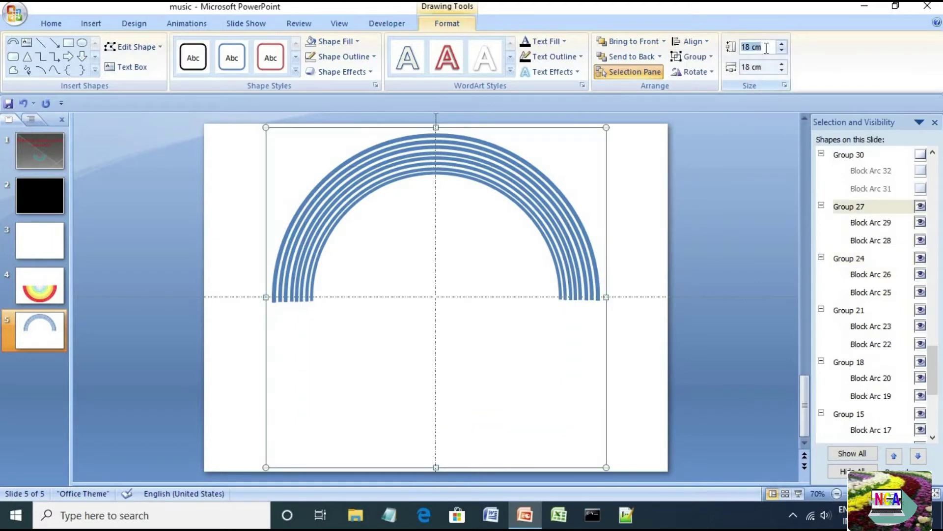
pyautogui.write('13')
pyautogui.press('Return')
pyautogui.click(770, 67)
pyautogui.write('13')
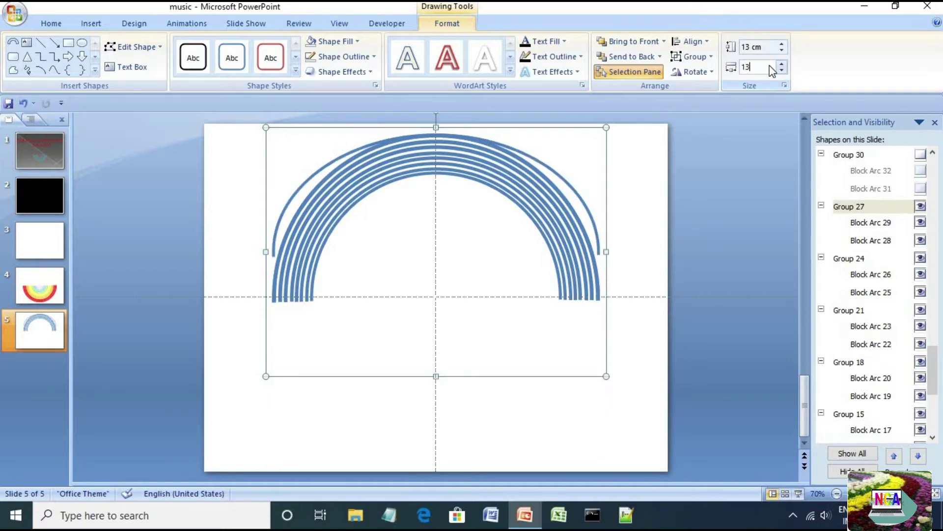
pyautogui.press('Return')
# - Align the resized Group 27 to the center and middle of the slide
pyautogui.click(693, 41)
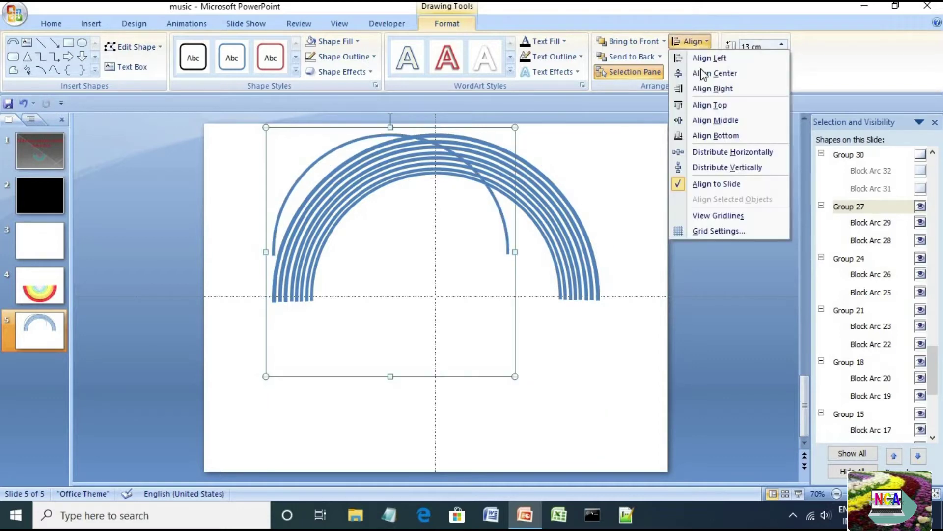
pyautogui.click(703, 73)
pyautogui.click(693, 42)
pyautogui.click(715, 123)
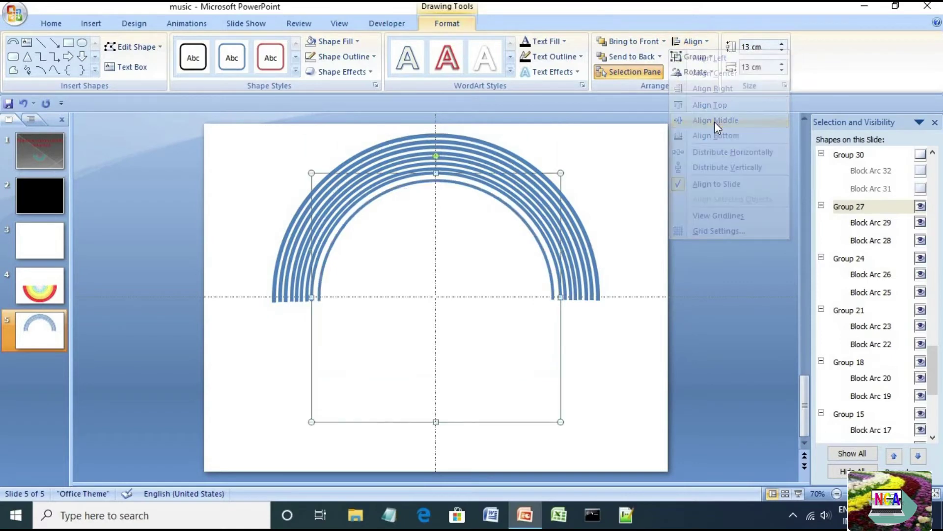
# - Increase both the height and width of Group 27 to 13.3 cm
pyautogui.click(781, 45)
pyautogui.click(781, 44)
pyautogui.click(781, 44)
pyautogui.click(782, 64)
pyautogui.click(782, 64)
pyautogui.click(781, 64)
# - Realign the enlarged Group 27 to the center and middle of the slide
pyautogui.click(707, 41)
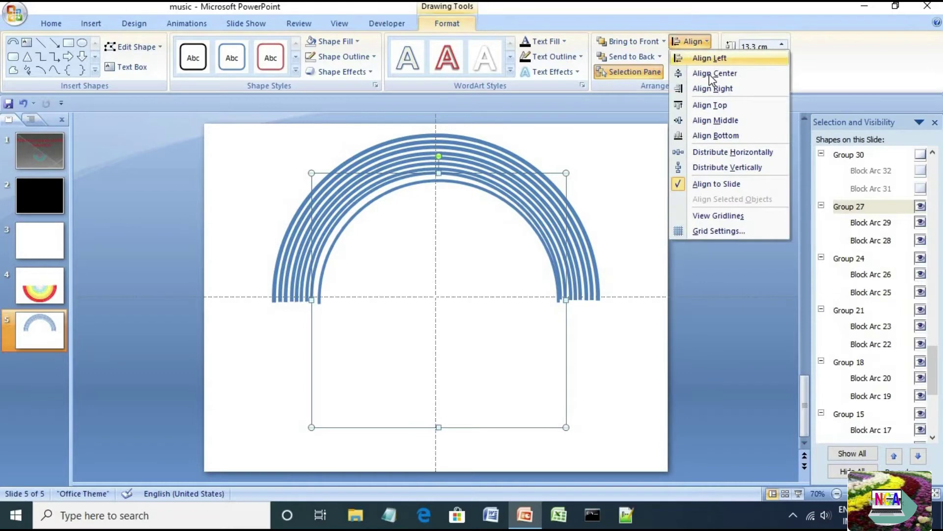
pyautogui.click(715, 74)
pyautogui.click(690, 42)
pyautogui.click(720, 122)
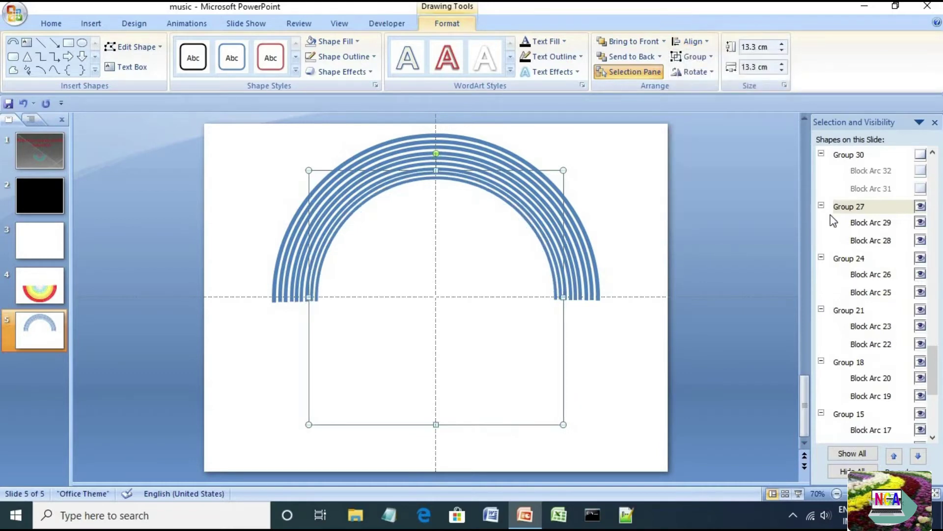
# - Unhide Group 30 with Block Arc 32 and Block Arc 31, and set the group's height and width to 12.5 cm
pyautogui.scroll(1, 879, 196)
pyautogui.click(885, 201)
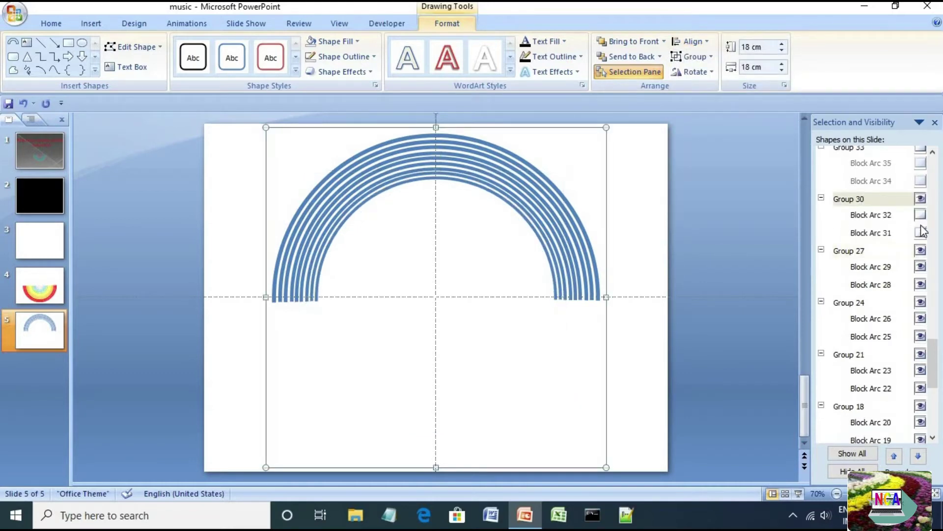
pyautogui.click(765, 48)
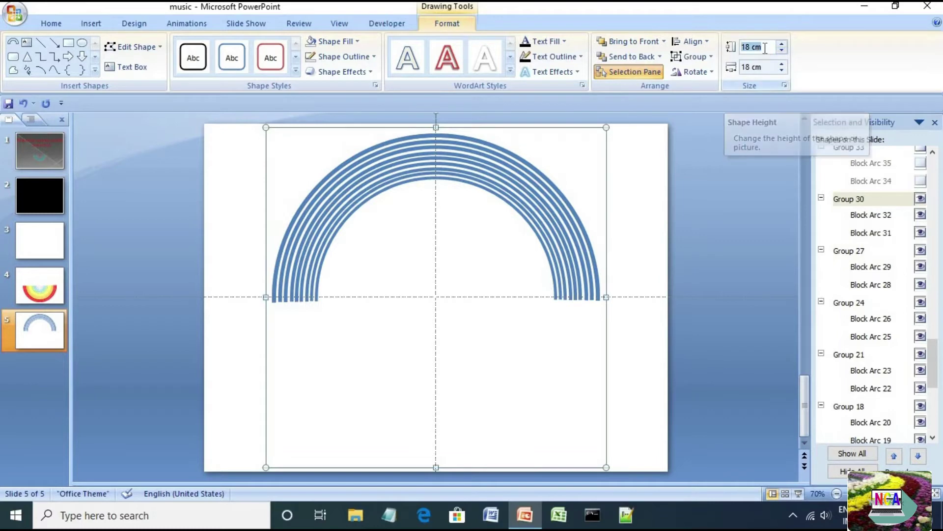
pyautogui.write('12.5')
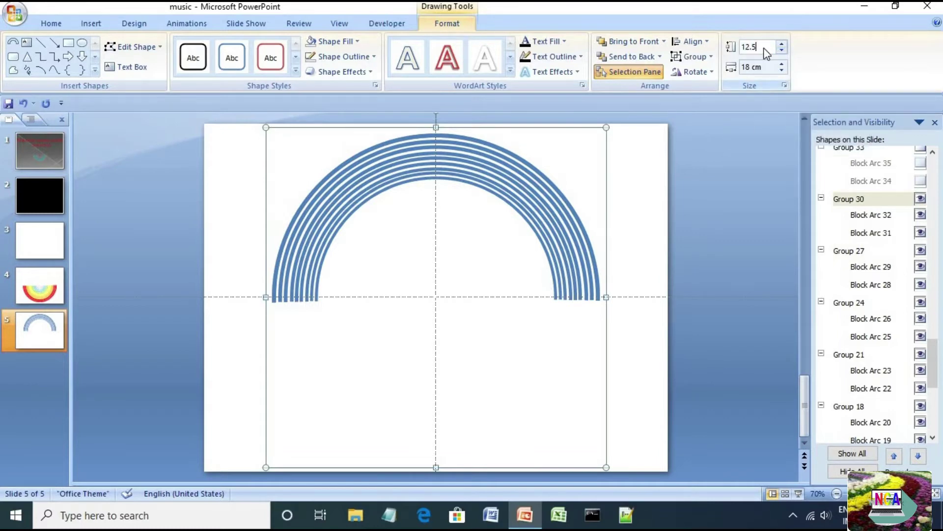
pyautogui.press('Return')
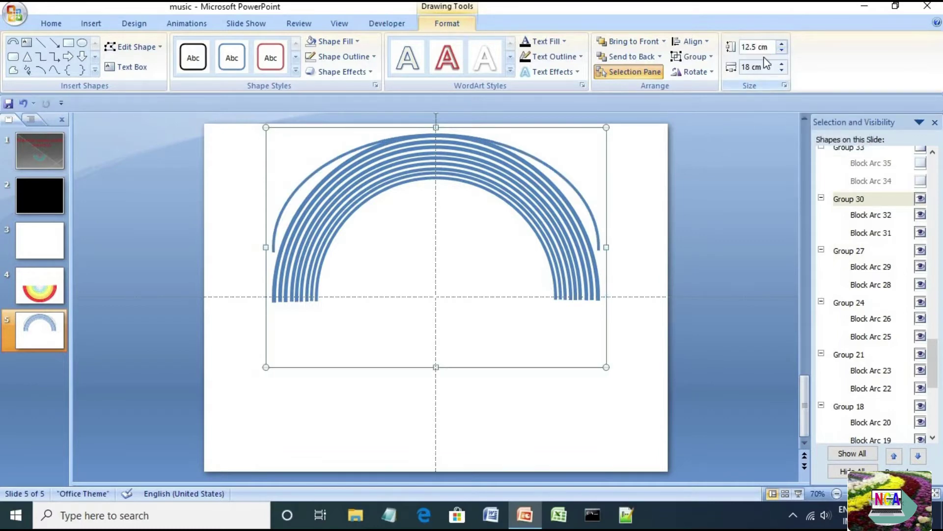
pyautogui.click(755, 67)
pyautogui.write('12')
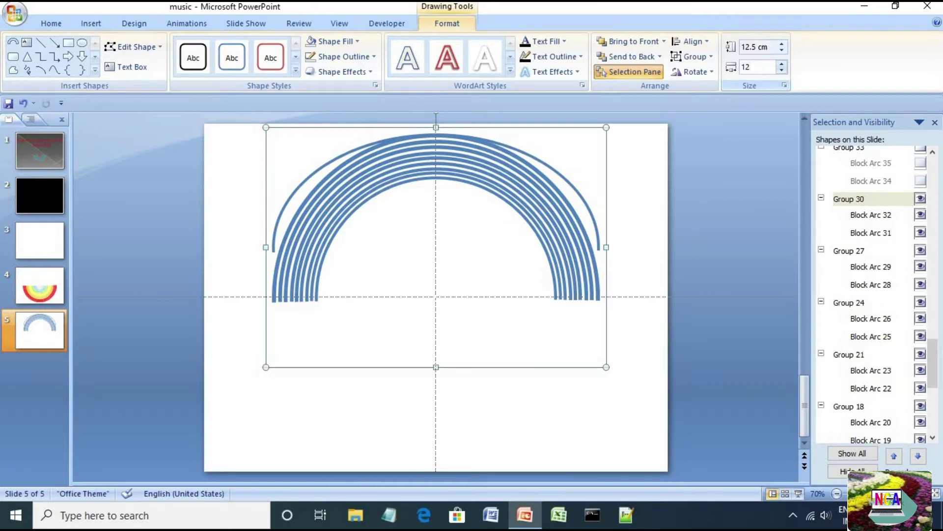
pyautogui.write('.5')
pyautogui.press('Return')
# - Align the resized Group 30 to the center and middle of the slide
pyautogui.click(706, 39)
pyautogui.click(709, 75)
pyautogui.click(698, 41)
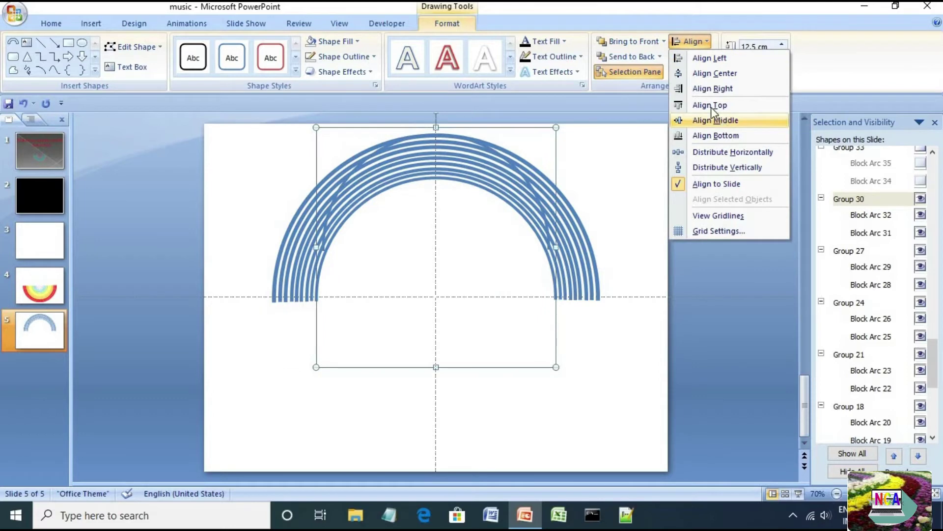
pyautogui.click(722, 121)
# - Increase both the height and width of Group 30 to 12.7 cm
pyautogui.click(781, 44)
pyautogui.click(781, 44)
pyautogui.click(781, 65)
pyautogui.click(781, 64)
# - Realign the enlarged Group 30 to the center and middle of the slide
pyautogui.click(693, 42)
pyautogui.click(713, 74)
pyautogui.click(731, 121)
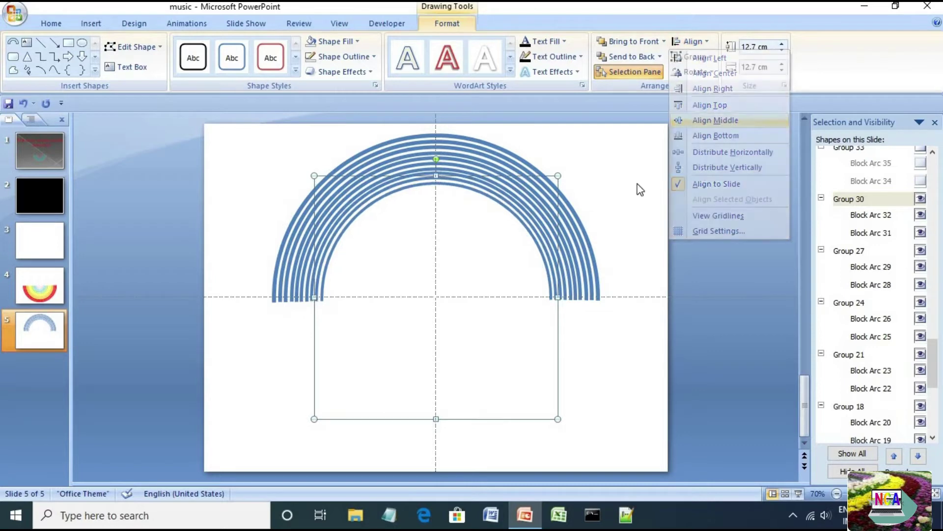
# - Unhide Group 33 together with Block Arc 35 and Block Arc 34, and select the group
pyautogui.scroll(2, 879, 214)
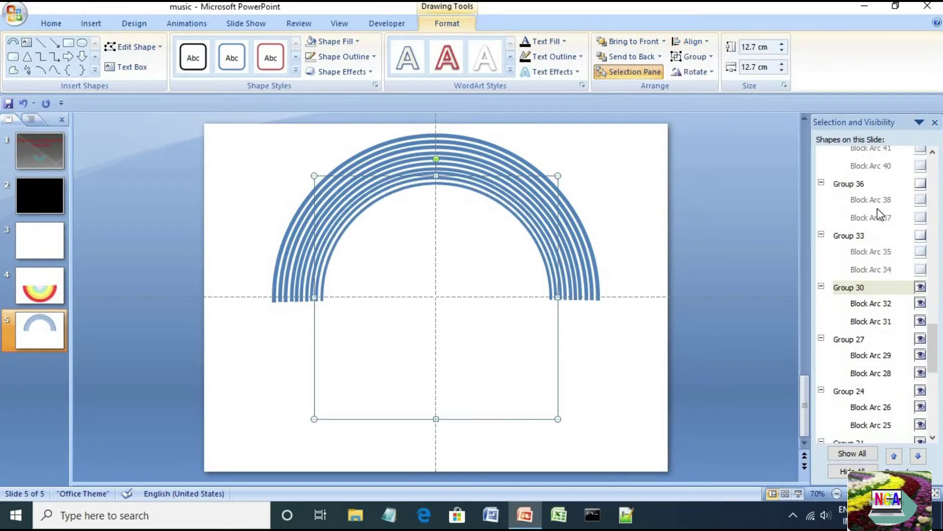
pyautogui.click(892, 237)
pyautogui.click(920, 235)
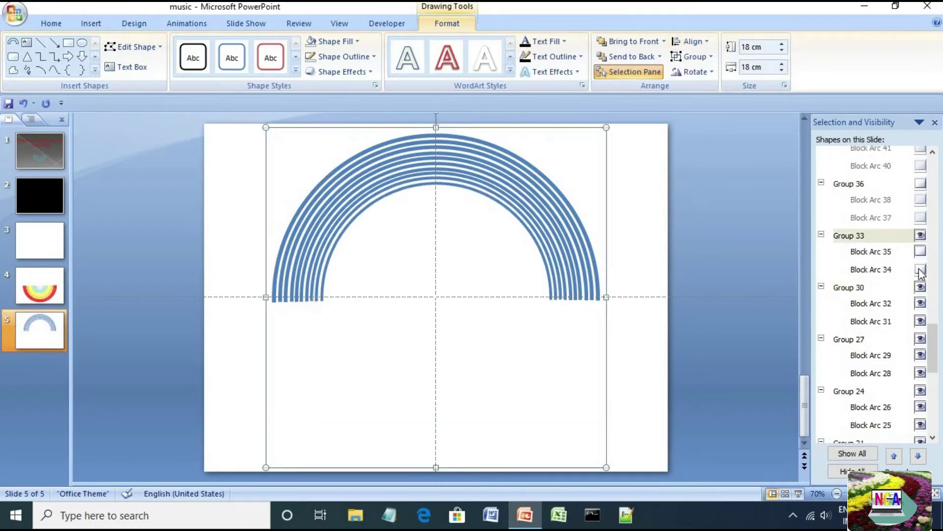
pyautogui.click(895, 292)
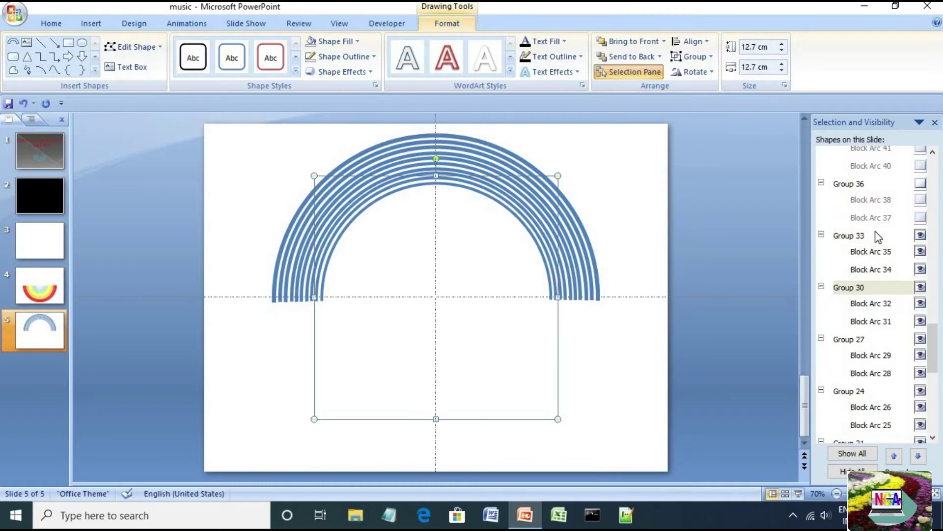
pyautogui.click(879, 236)
# - Set both the height and width of Group 33 to 12 cm
pyautogui.click(770, 47)
pyautogui.write('12')
pyautogui.press('Return')
pyautogui.click(775, 67)
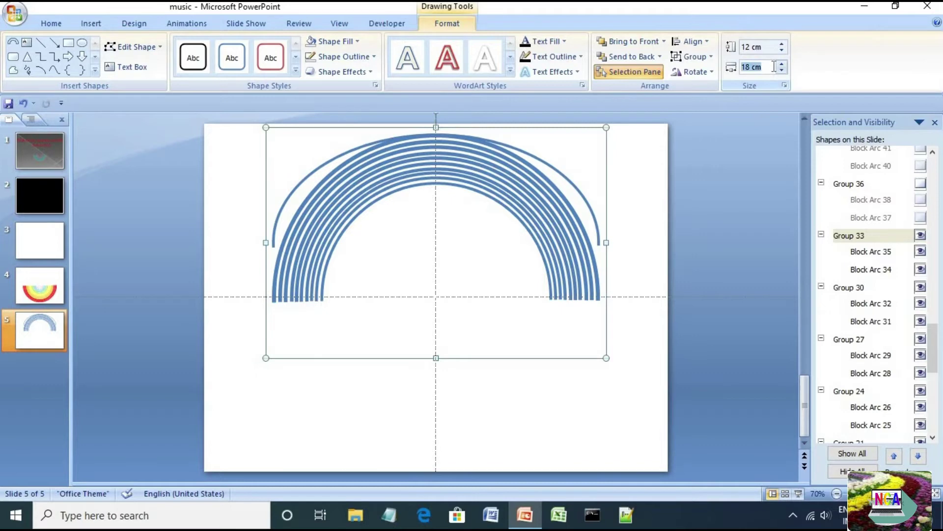
pyautogui.write('12')
pyautogui.press('Return')
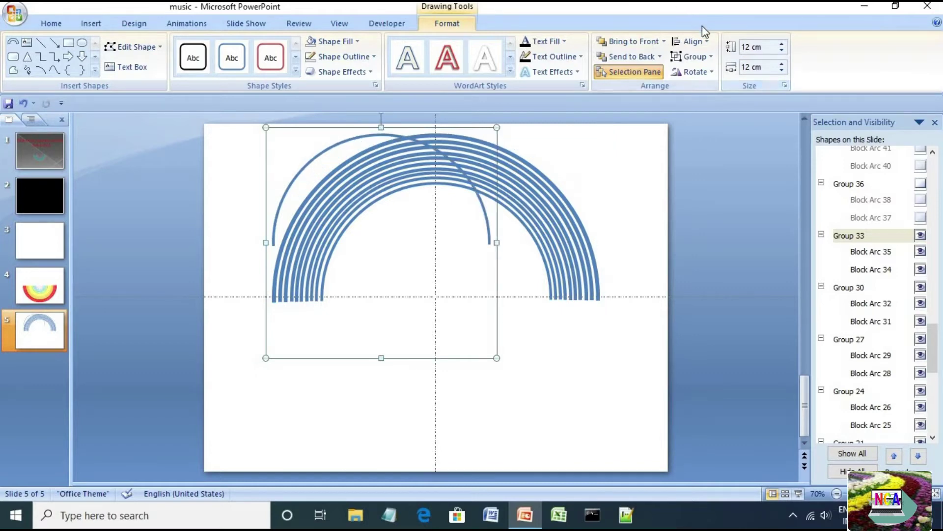
# - Align the resized Group 33 to the center and middle of the slide
pyautogui.click(706, 45)
pyautogui.click(714, 73)
pyautogui.click(704, 44)
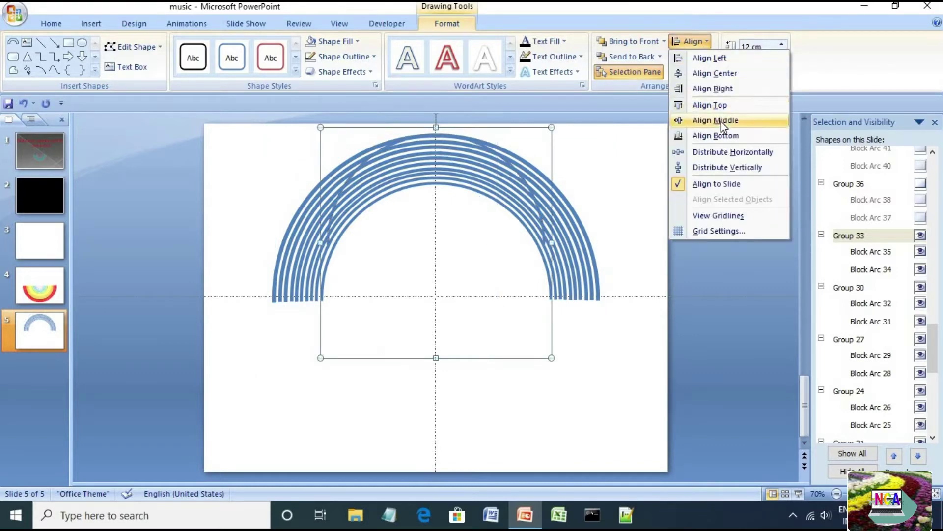
pyautogui.click(716, 120)
# - Increase both the height and width of Group 33 to 12.2 cm
pyautogui.click(782, 44)
pyautogui.click(782, 44)
pyautogui.click(783, 64)
pyautogui.click(782, 64)
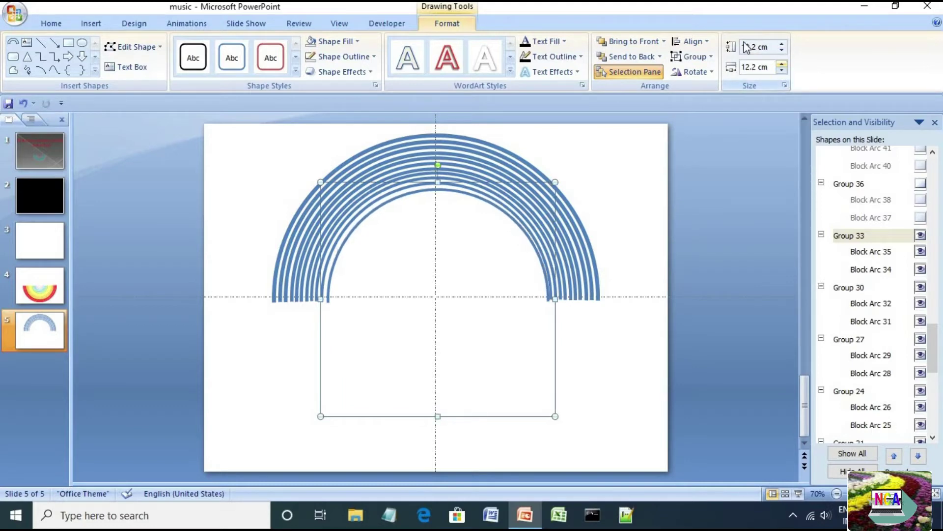
# - Realign the enlarged Group 33 to the center and middle of the slide
pyautogui.click(699, 44)
pyautogui.click(715, 74)
pyautogui.click(693, 41)
pyautogui.click(724, 121)
# - Unhide Group 36 with Block Arc 38 and Block Arc 37, and set the group's height and width to 11.7 cm
pyautogui.click(920, 183)
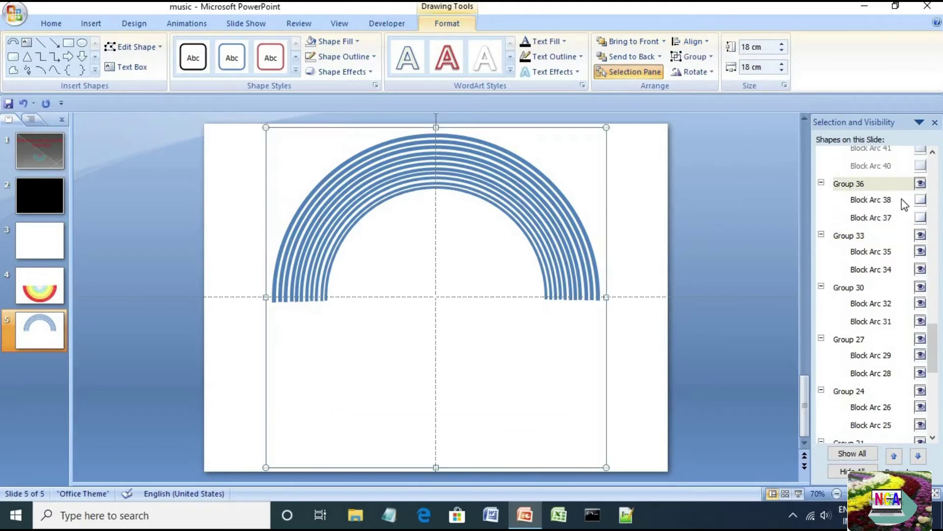
pyautogui.click(767, 48)
pyautogui.write('11.7')
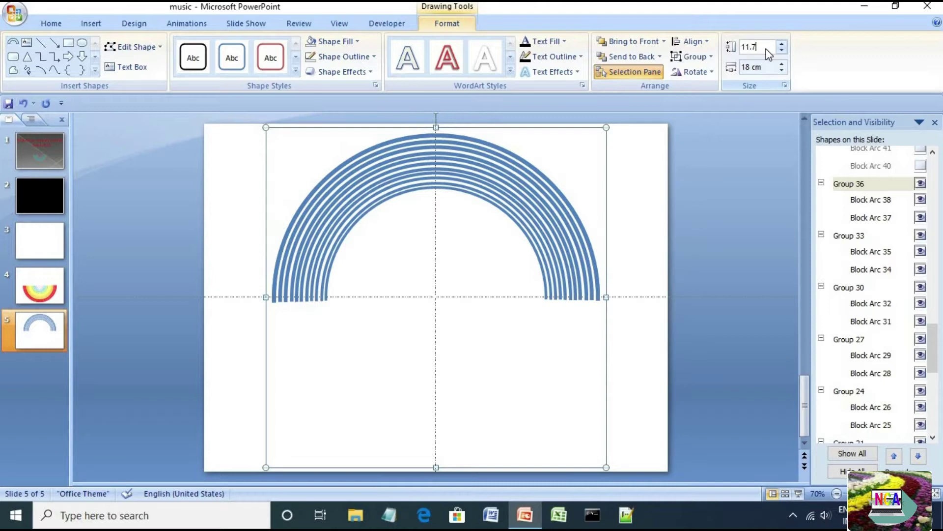
pyautogui.press('Return')
pyautogui.click(765, 68)
pyautogui.write('11.')
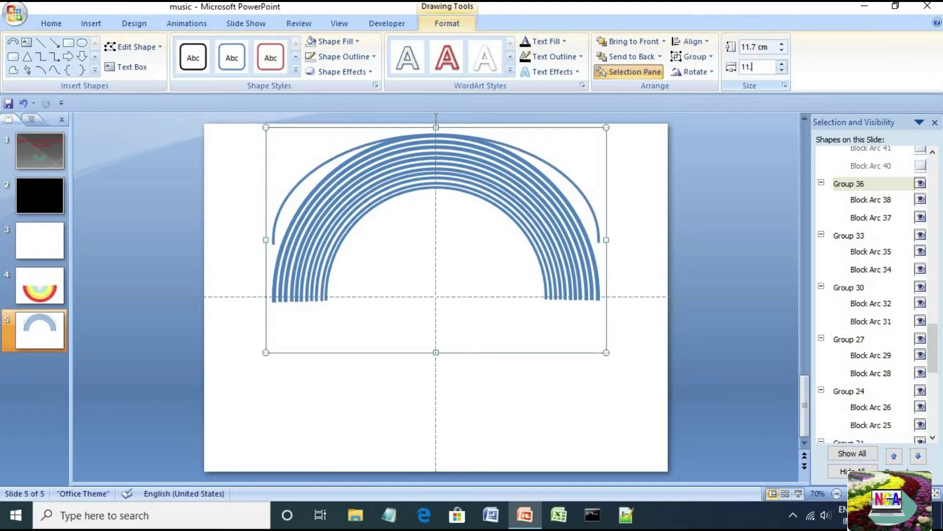
pyautogui.press('Return')
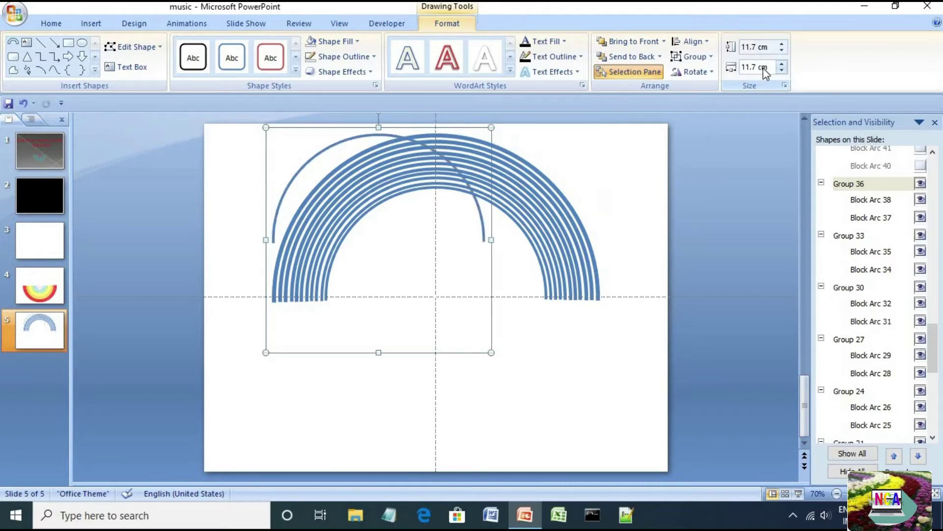
# - Align the resized Group 36 to the center and middle of the slide
pyautogui.click(690, 41)
pyautogui.click(697, 73)
pyautogui.click(693, 41)
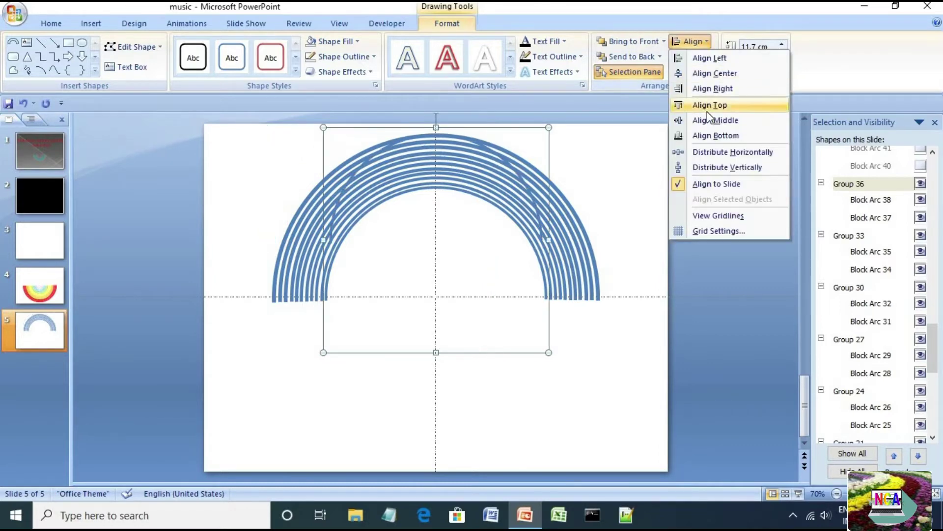
pyautogui.click(709, 121)
# - Unhide Group 39 together with Block Arc 41 and Block Arc 40, and keep the group selected
pyautogui.scroll(3, 840, 245)
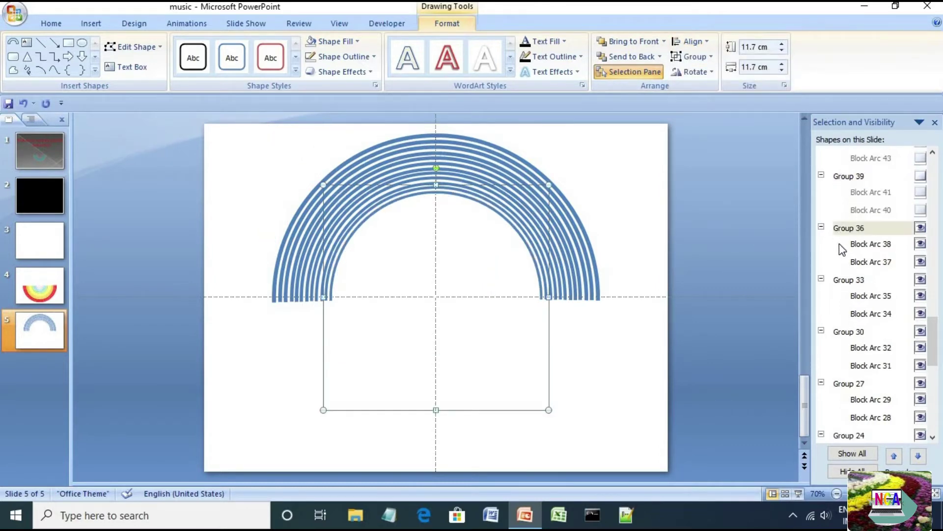
pyautogui.click(854, 264)
pyautogui.click(921, 264)
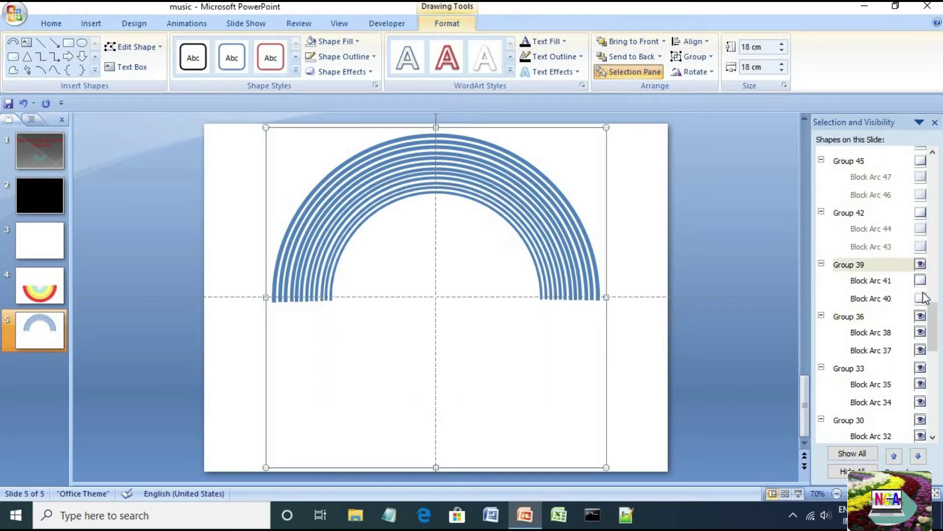
pyautogui.click(888, 319)
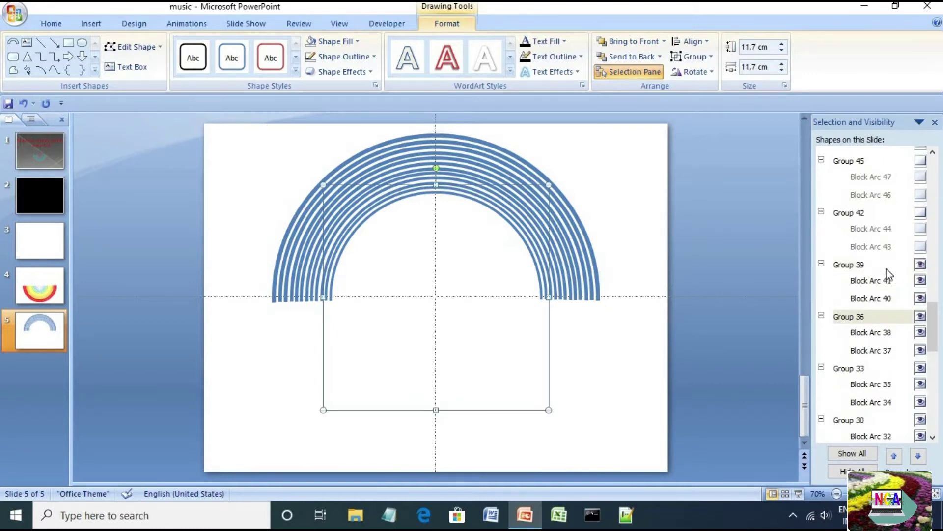
pyautogui.click(885, 264)
# - Set the height and width of Group 39 to 11.2 cm
pyautogui.click(766, 48)
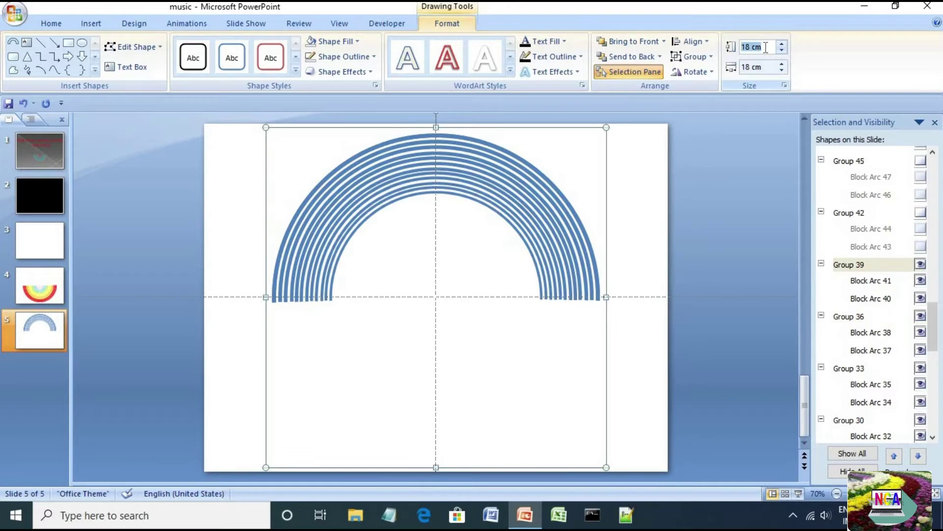
pyautogui.write('11.2')
pyautogui.press('Return')
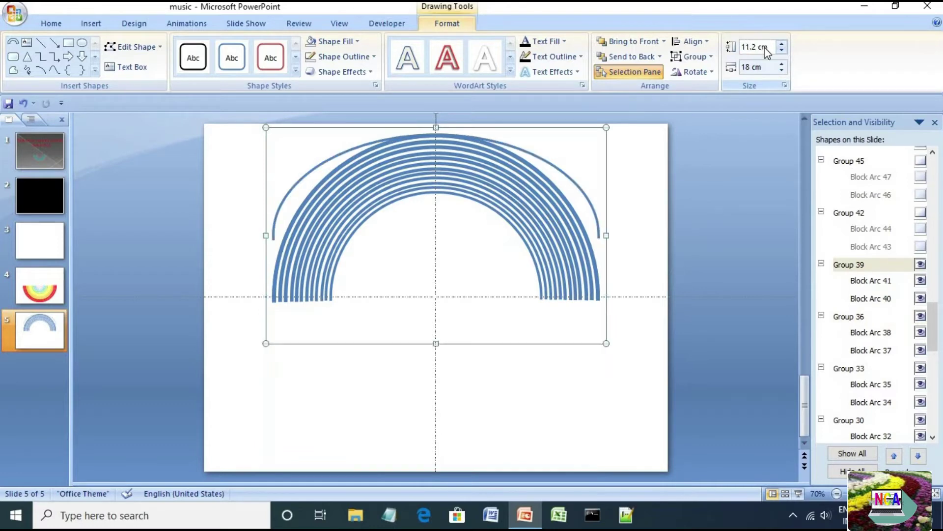
pyautogui.click(768, 67)
pyautogui.write('11.2')
pyautogui.press('Return')
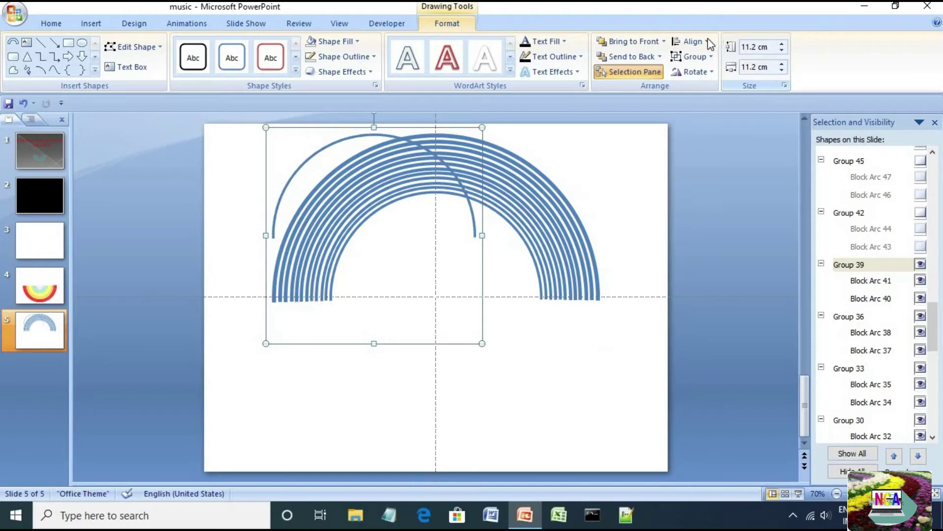
# - Align the resized Group 39 to the center and middle of the slide
pyautogui.click(692, 41)
pyautogui.click(715, 73)
pyautogui.click(692, 41)
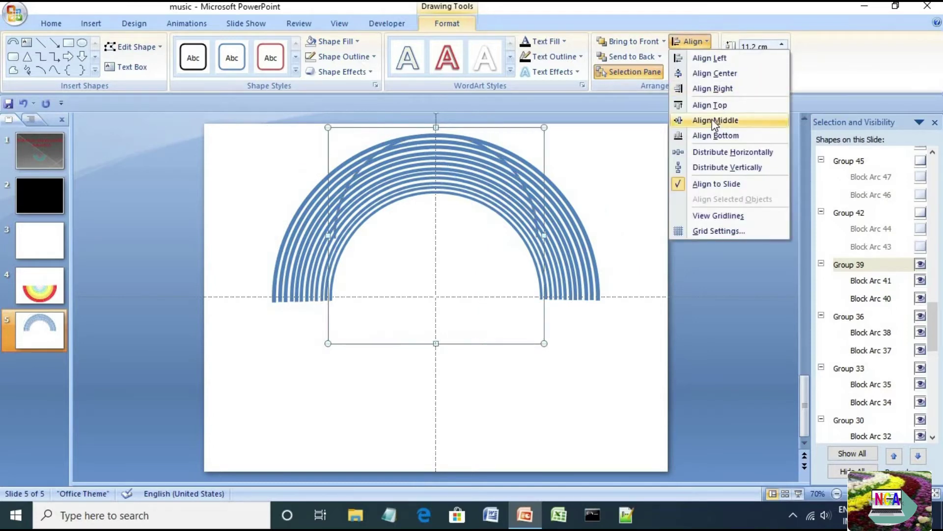
pyautogui.click(715, 120)
# - Unhide Group 42 with Block Arc 44 and Block Arc 43, and set the group's height and width to 10.7 cm
pyautogui.click(921, 212)
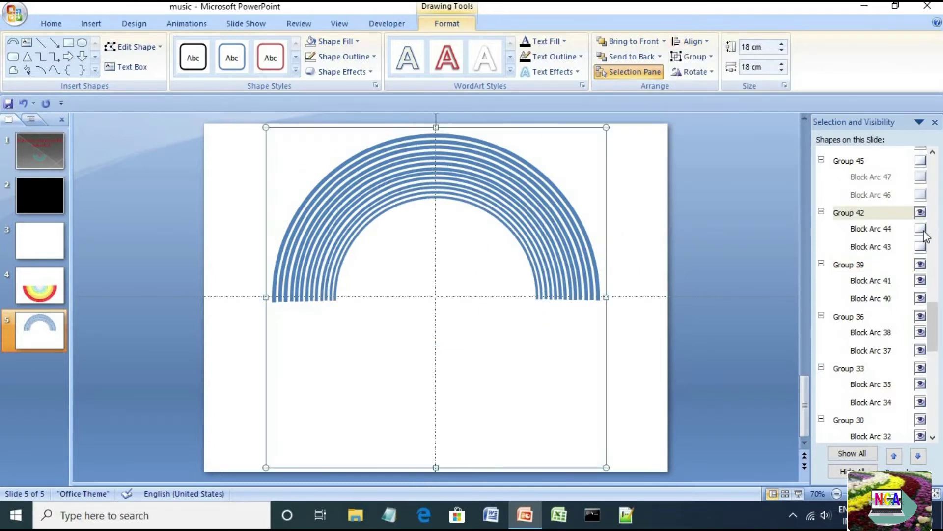
pyautogui.click(765, 46)
pyautogui.write('10.7')
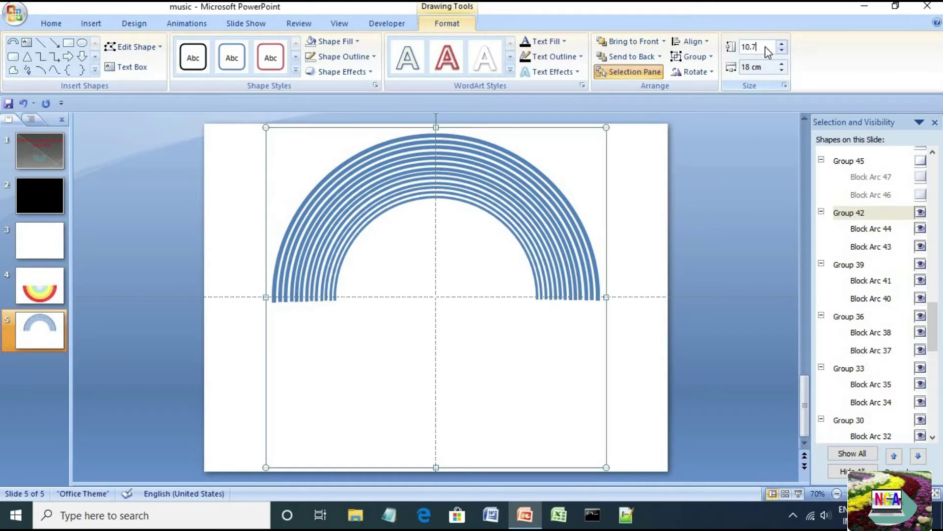
pyautogui.press('Return')
pyautogui.click(766, 67)
pyautogui.write('10.7')
pyautogui.press('Return')
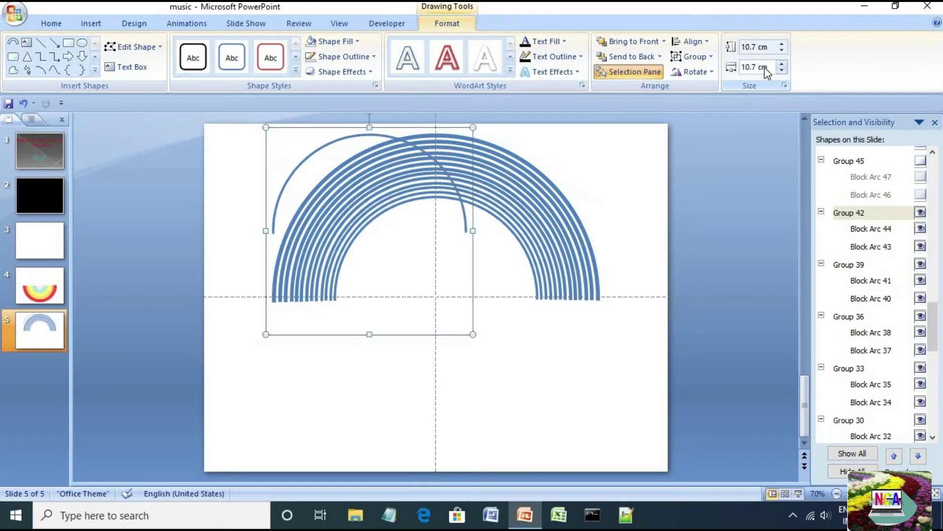
# - Align the resized Group 42 to the center and middle of the slide
pyautogui.click(701, 41)
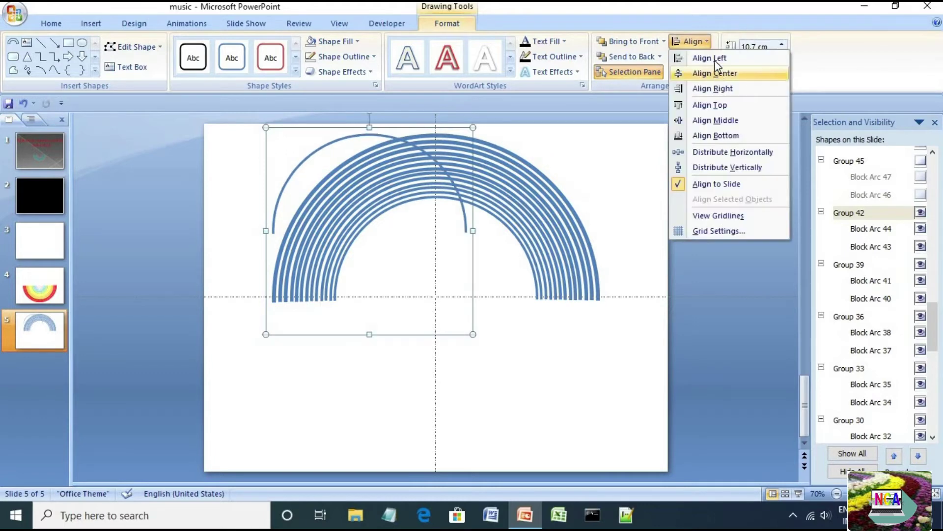
pyautogui.click(717, 73)
pyautogui.click(707, 43)
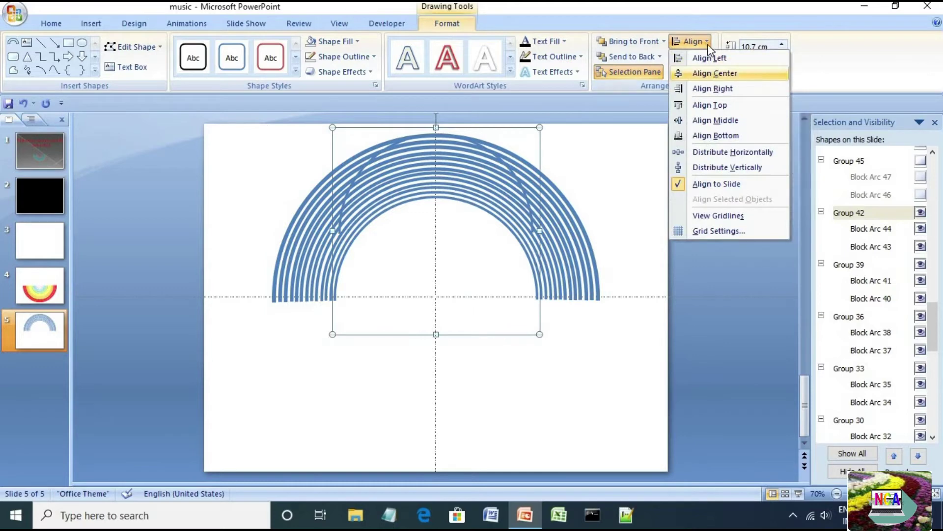
pyautogui.click(717, 121)
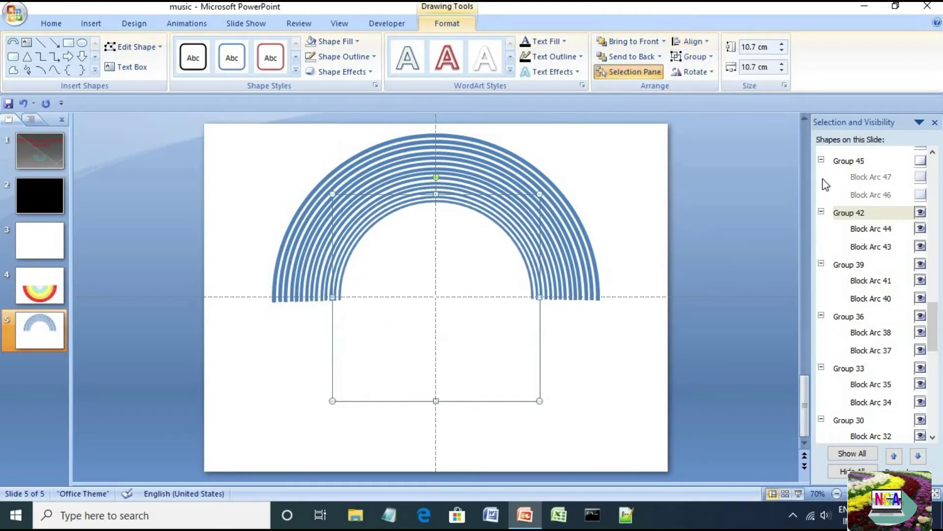
# - Unhide Group 45 with Block Arc 47 and Block Arc 46, and set the group's height and width to 12.2 cm
pyautogui.scroll(3, 902, 271)
pyautogui.click(920, 250)
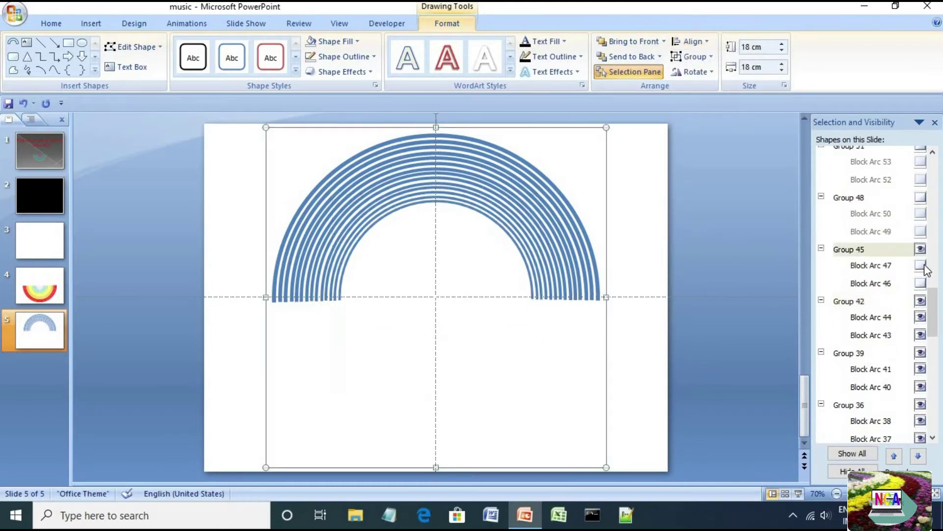
pyautogui.click(762, 47)
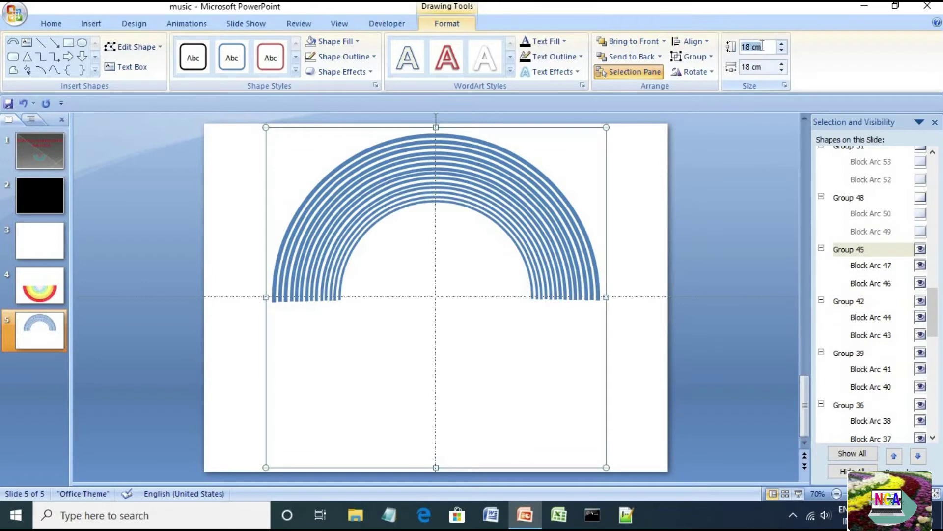
pyautogui.write('12.2')
pyautogui.press('Return')
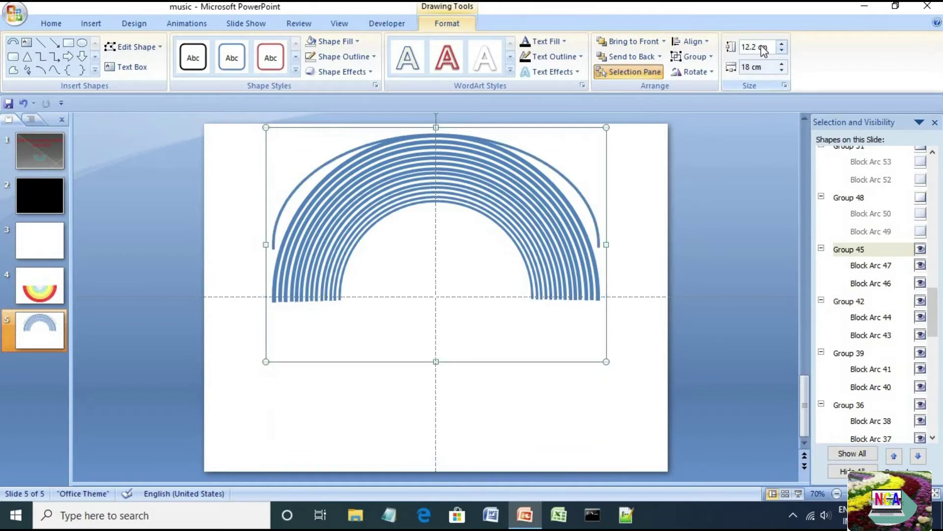
pyautogui.click(763, 67)
pyautogui.write('12.2')
pyautogui.press('Return')
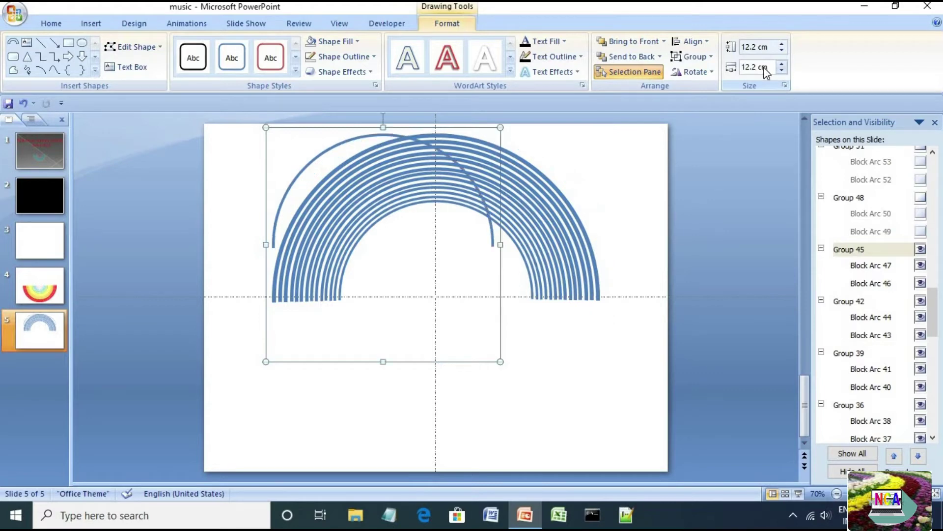
# - Align the 12.2 cm Group 45 to the center and middle of the slide
pyautogui.click(707, 41)
pyautogui.click(715, 74)
pyautogui.click(700, 43)
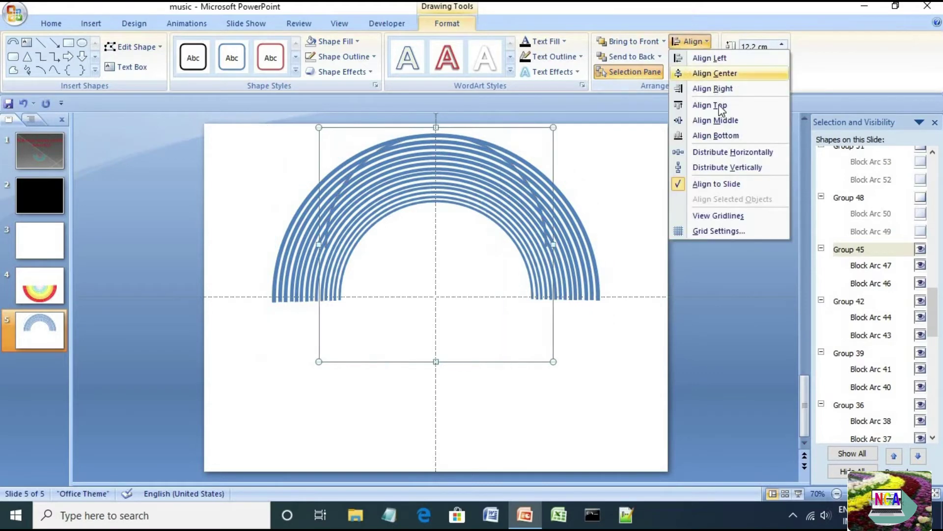
pyautogui.click(720, 120)
# - Unhide Group 48 with Block Arc 50 and Block Arc 49, and set the group's height and width to 11.7 cm
pyautogui.scroll(3, 895, 236)
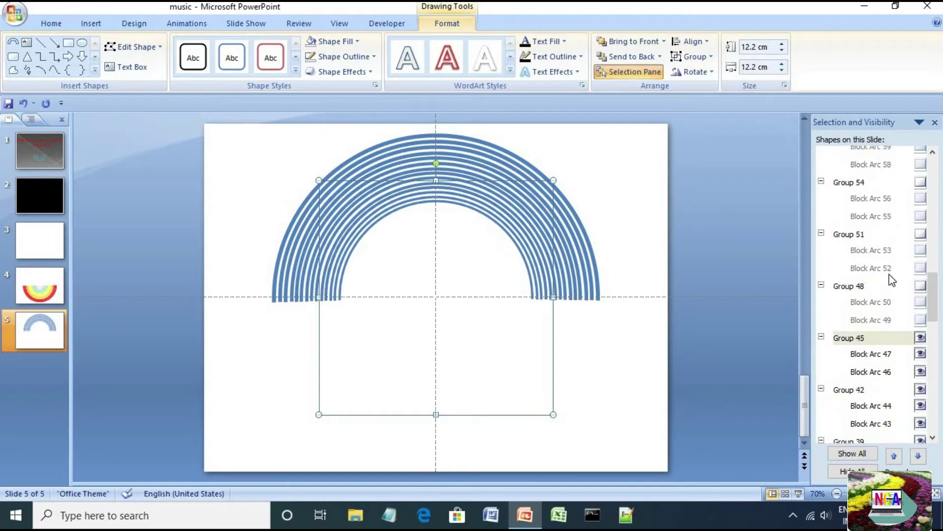
pyautogui.click(883, 287)
pyautogui.click(921, 320)
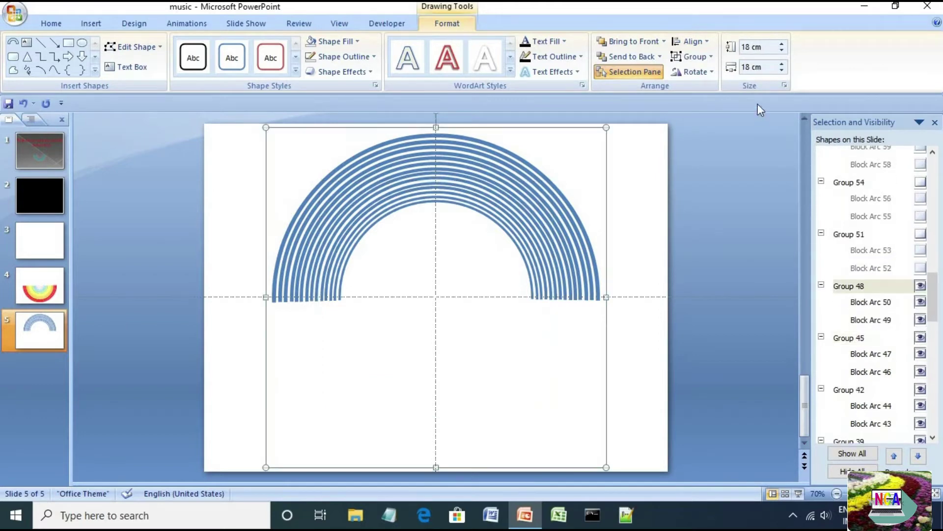
pyautogui.click(764, 47)
pyautogui.write('1')
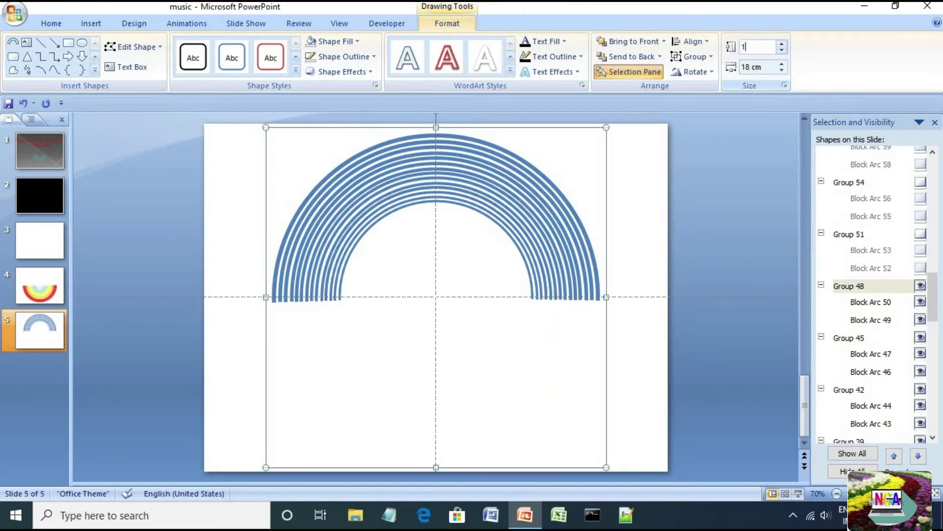
pyautogui.write('1.7')
pyautogui.press('Return')
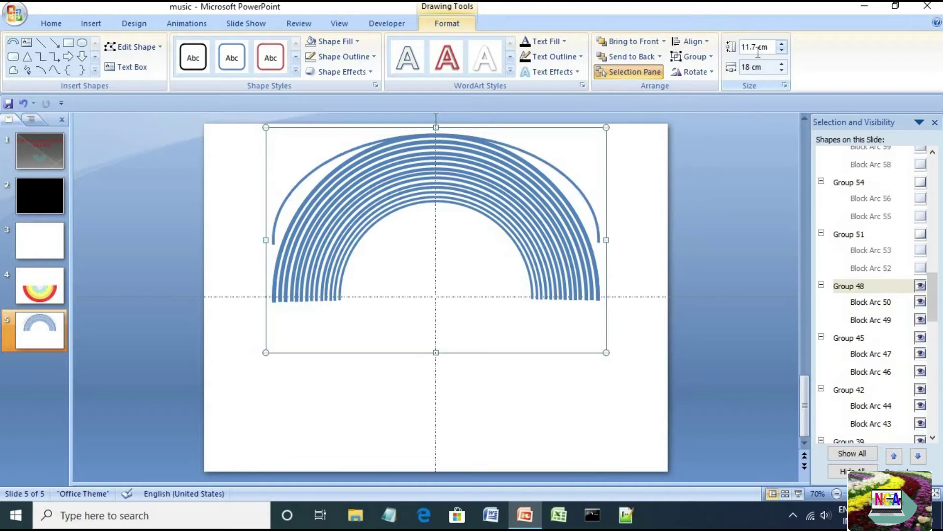
pyautogui.click(760, 65)
pyautogui.write('11.7')
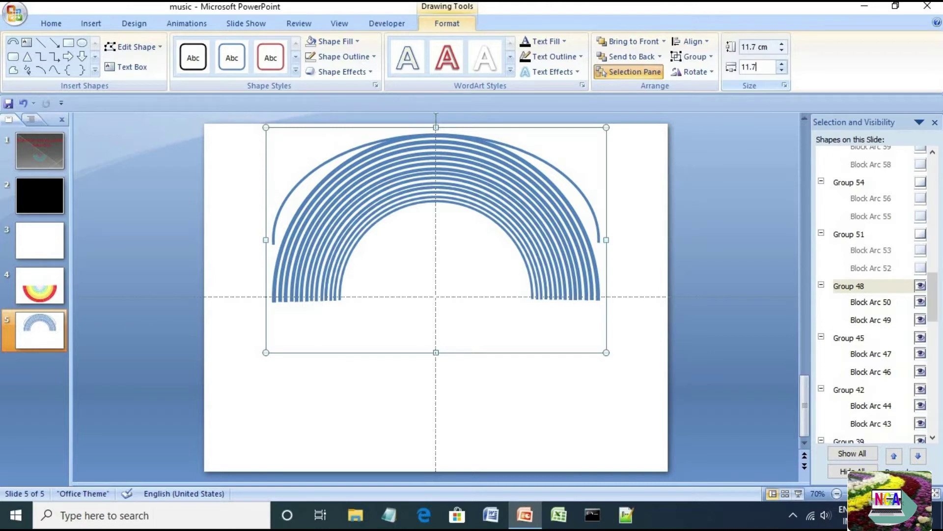
pyautogui.press('Return')
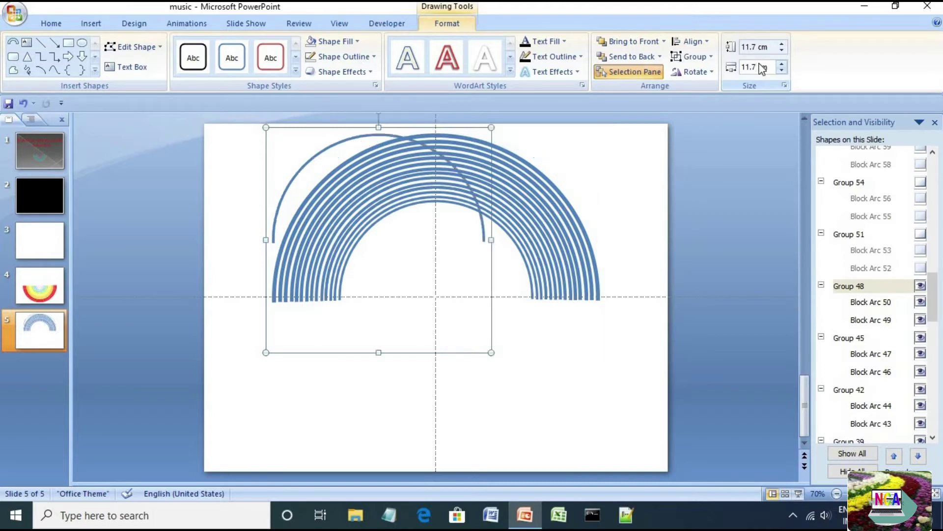
# - Align the resized Group 48 to the center and middle of the slide
pyautogui.click(691, 41)
pyautogui.click(714, 73)
pyautogui.click(707, 43)
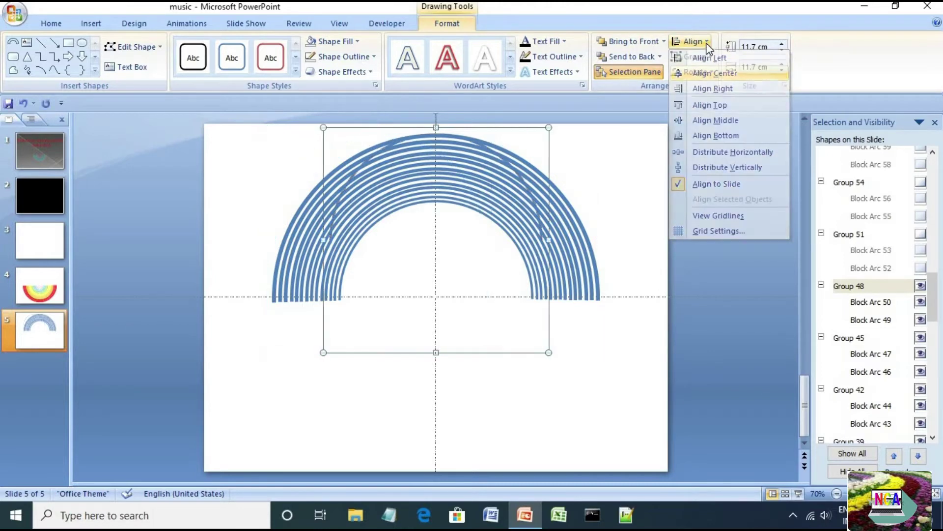
pyautogui.click(722, 120)
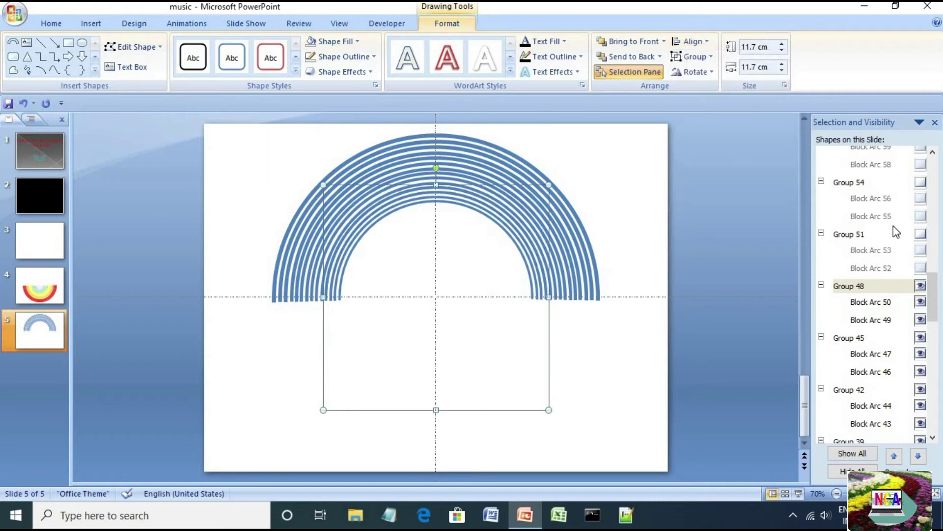
# - Nudge Group 48 slightly down and back up to check its position among the other arcs
pyautogui.press('Down')
pyautogui.press('Down')
pyautogui.press('Up')
pyautogui.press('Up')
pyautogui.press('Up')
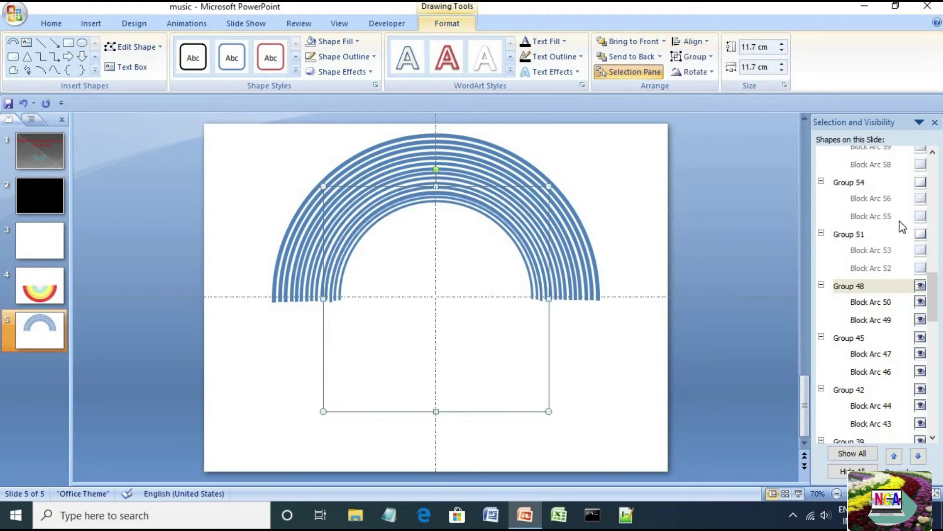
# - Compare the sizes of Group 45 and Group 42, and reduce Group 45 to 10.2 cm in height and width
pyautogui.click(866, 339)
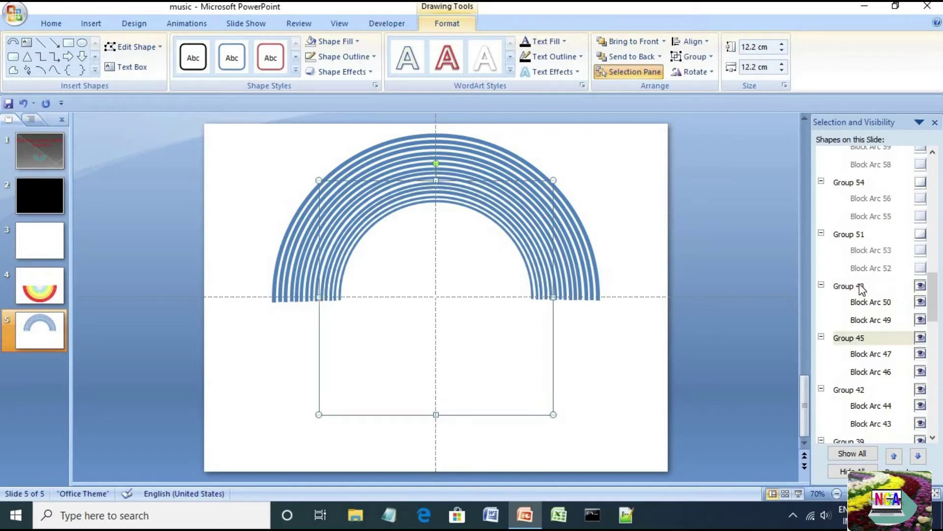
pyautogui.click(853, 390)
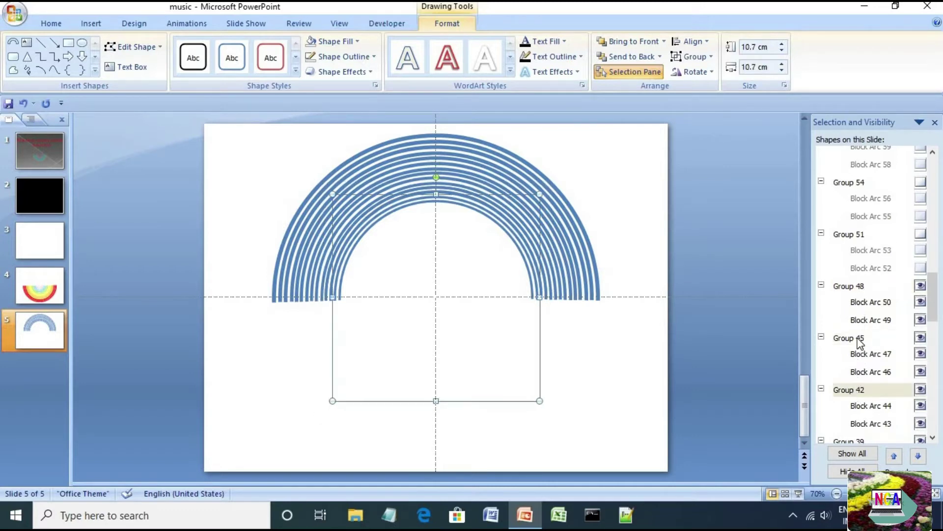
pyautogui.click(860, 339)
pyautogui.click(755, 47)
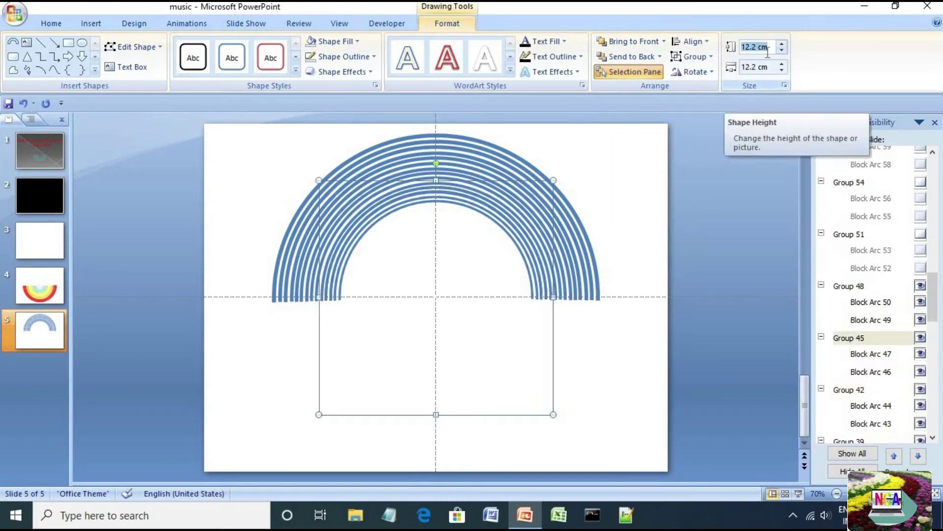
pyautogui.write('10')
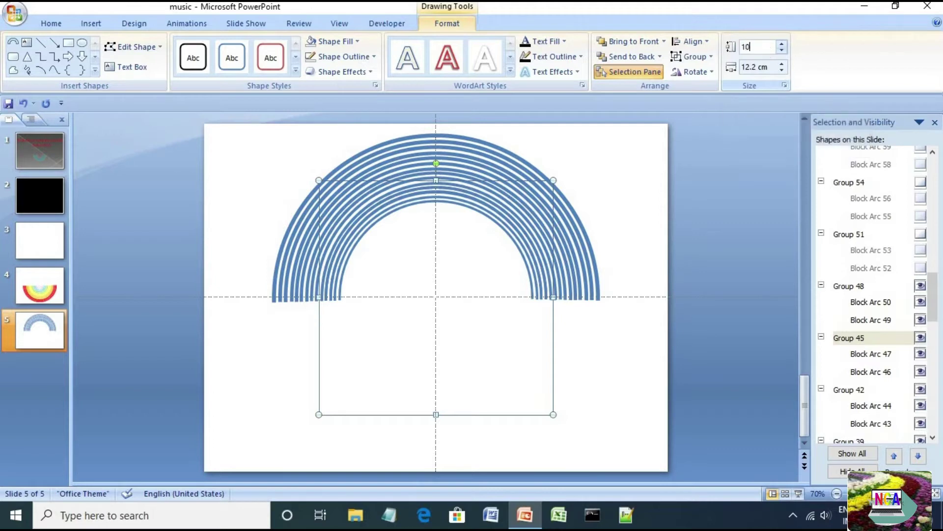
pyautogui.write('.2')
pyautogui.press('Return')
pyautogui.click(765, 67)
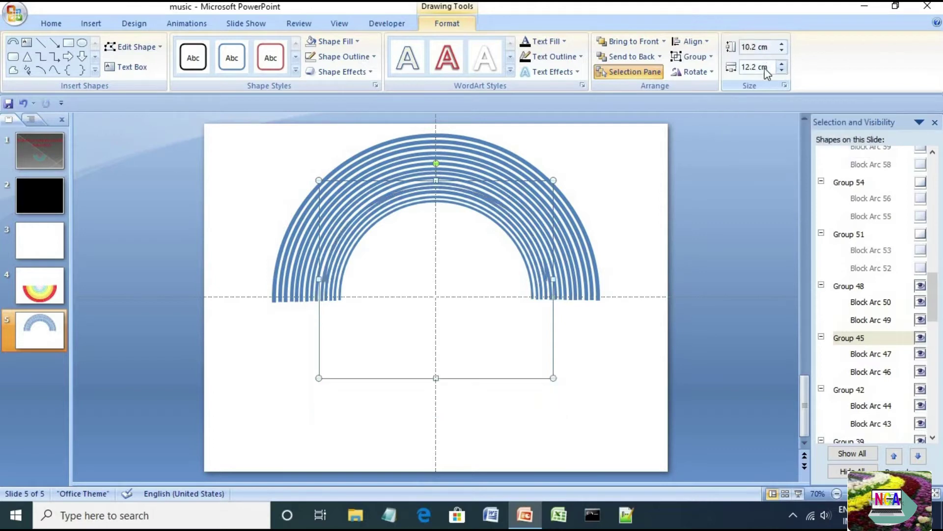
pyautogui.write('10.2')
pyautogui.press('Return')
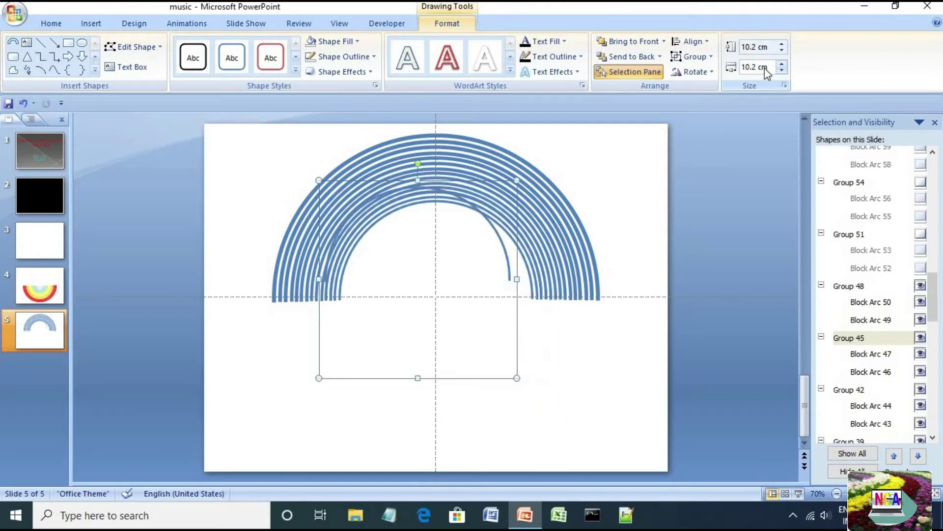
# - Realign the reduced Group 45 to the center and middle of the slide
pyautogui.click(690, 41)
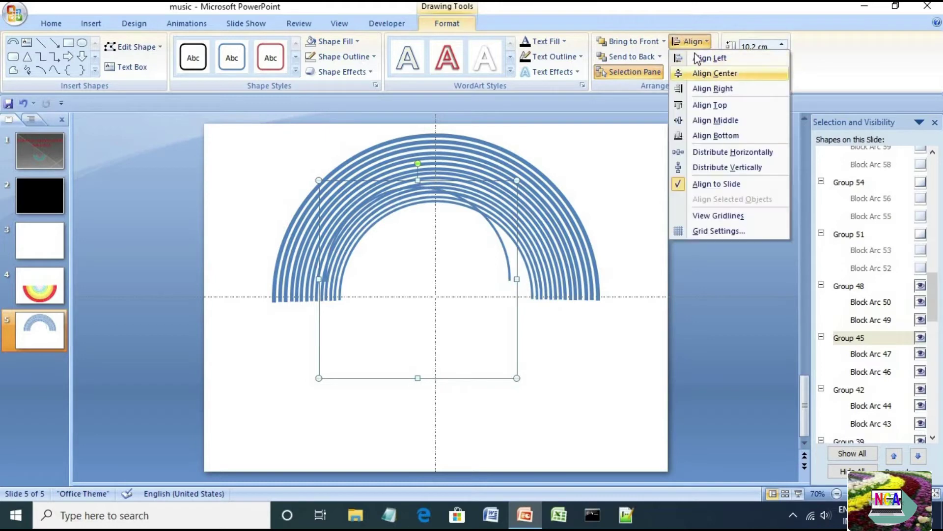
pyautogui.click(699, 74)
pyautogui.click(692, 42)
pyautogui.click(716, 120)
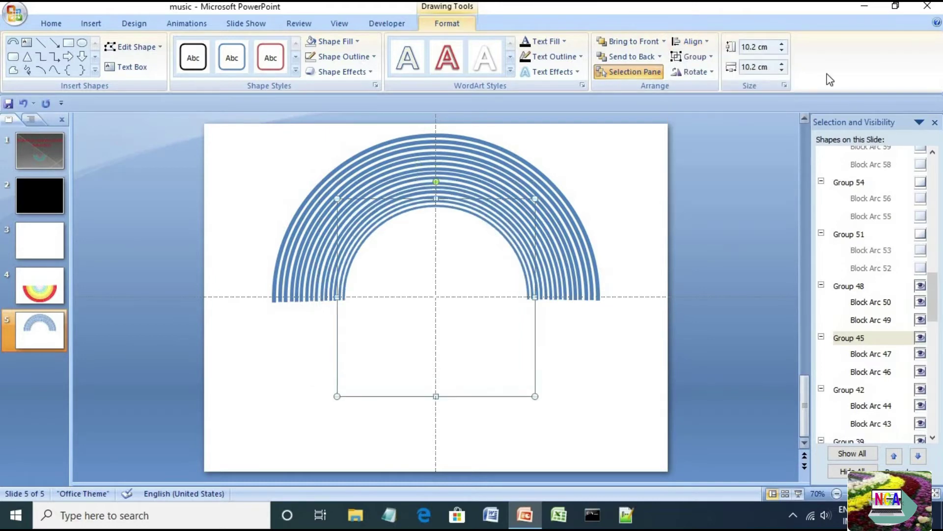
# - Reduce Group 48 to 9.7 cm in height and width and realign it to the center and middle of the slide
pyautogui.click(858, 286)
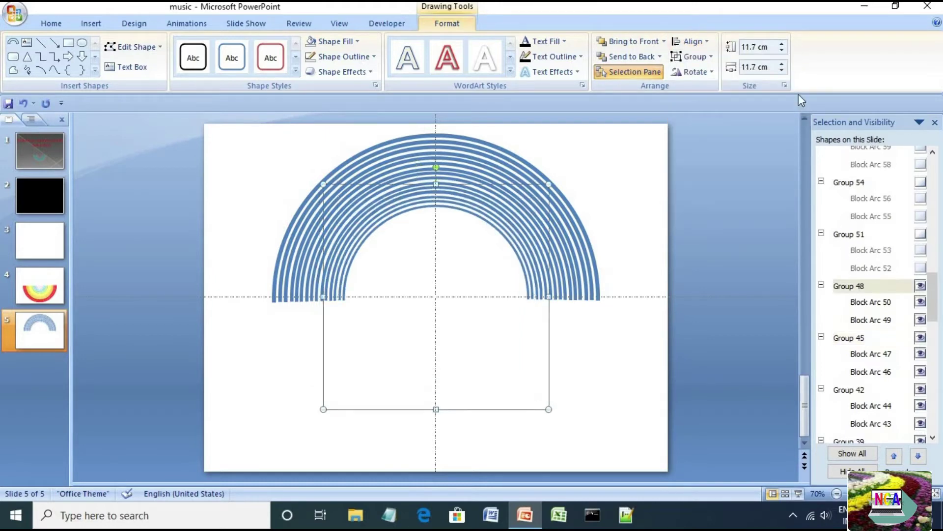
pyautogui.click(760, 46)
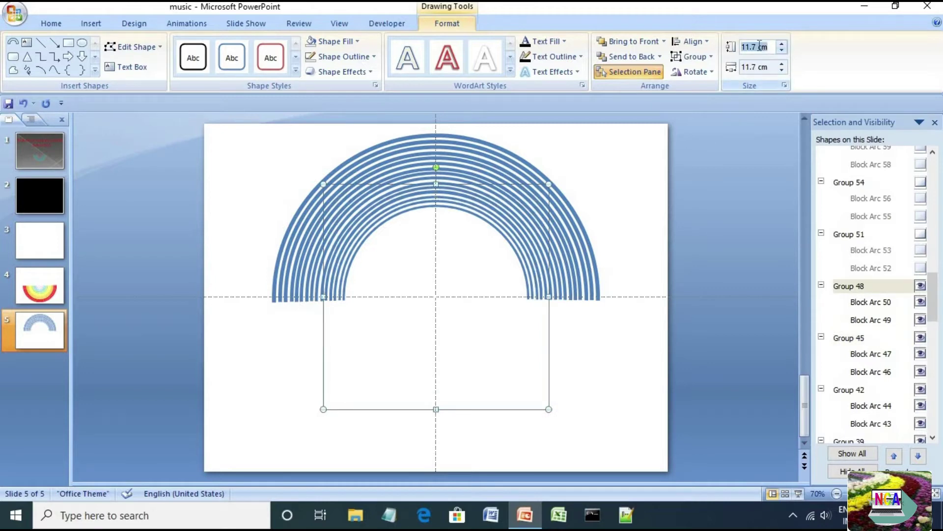
pyautogui.write('9.7')
pyautogui.press('Return')
pyautogui.write('9')
pyautogui.press('Return')
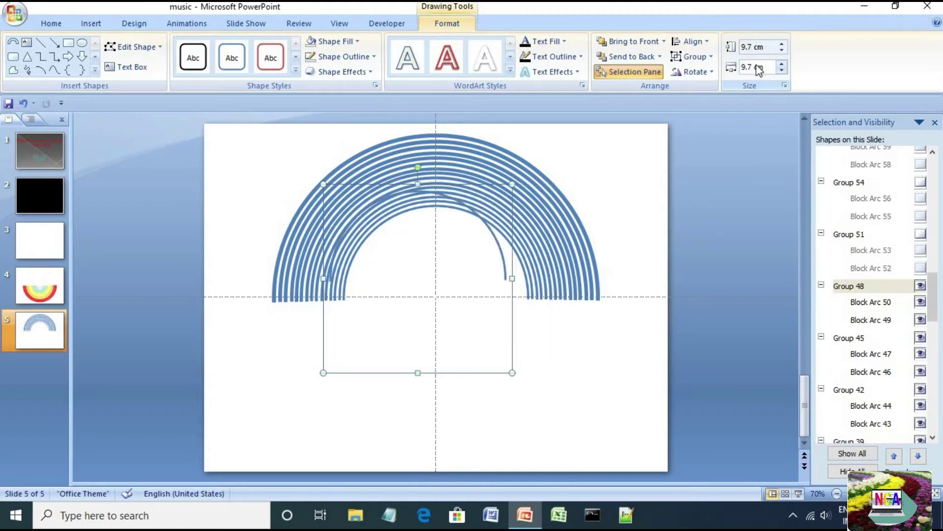
pyautogui.click(704, 42)
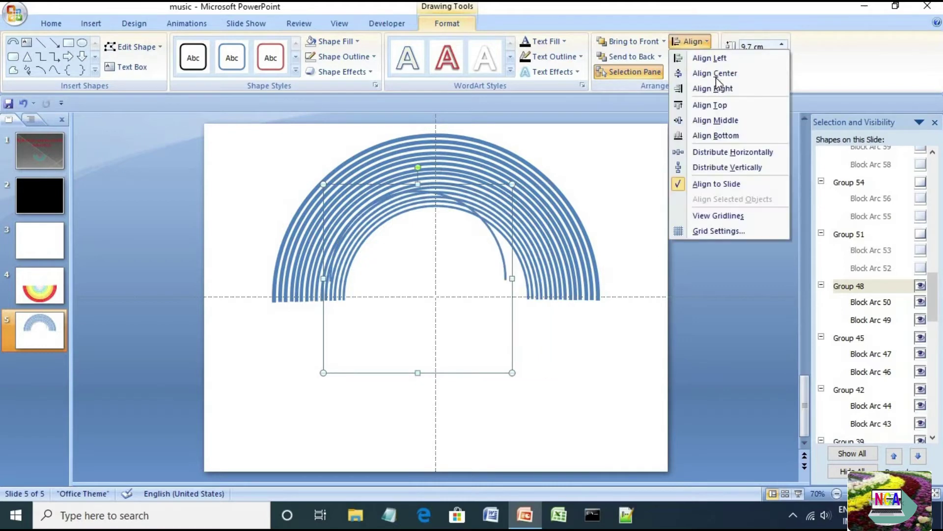
pyautogui.click(723, 120)
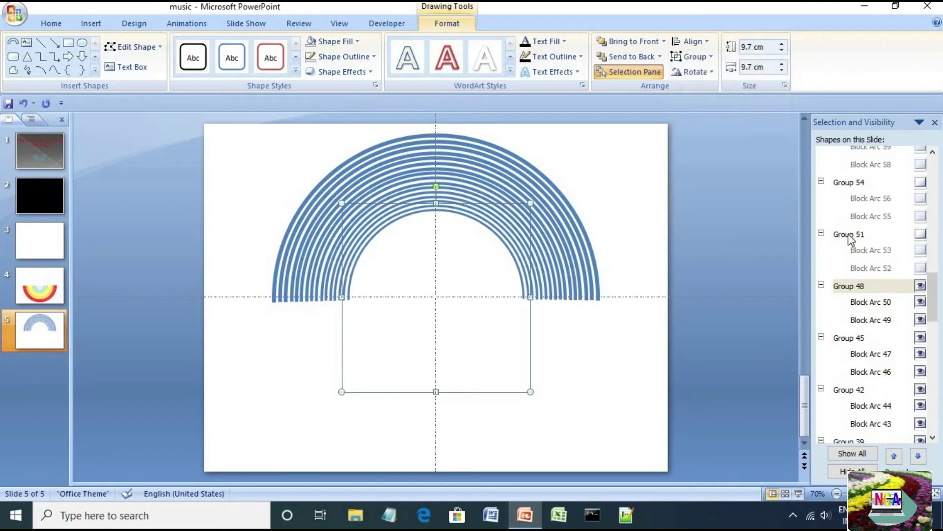
# - Reveal the hidden Group 51 at 9.2 cm in height and width, aligned to the center and middle of the slide
pyautogui.click(920, 250)
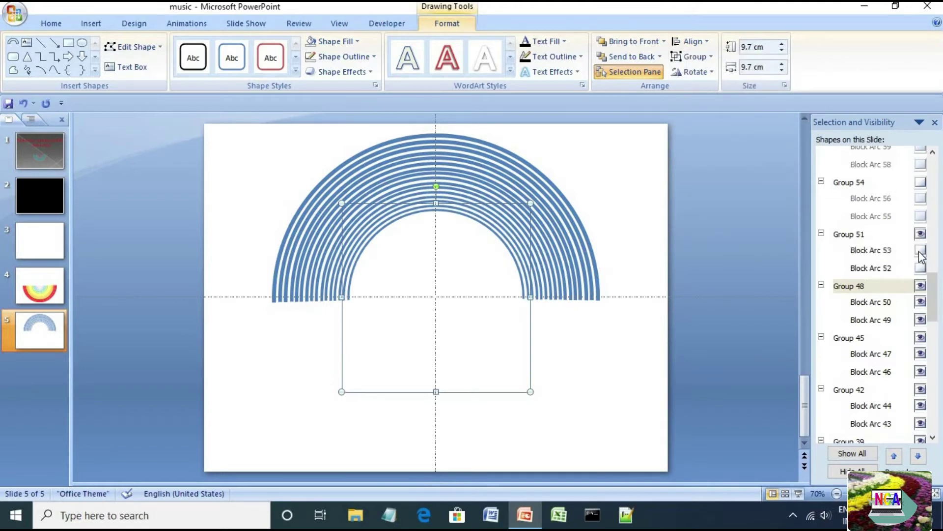
pyautogui.click(877, 234)
pyautogui.click(766, 47)
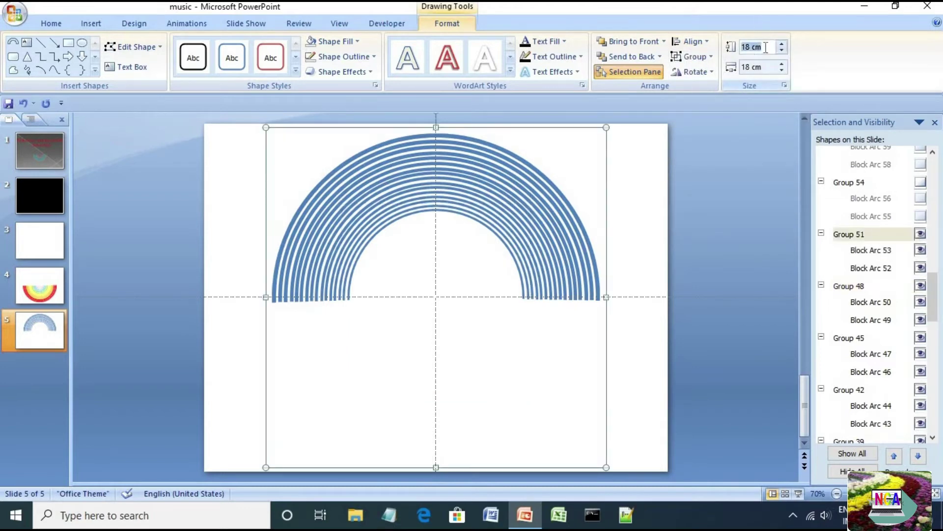
pyautogui.write('9')
pyautogui.press('Return')
pyautogui.click(766, 65)
pyautogui.write('9.2')
pyautogui.press('Return')
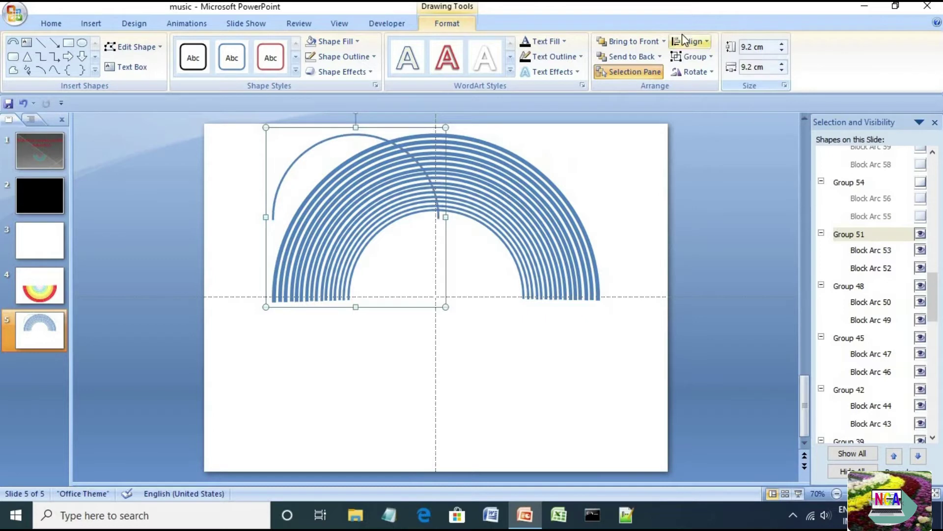
pyautogui.click(702, 42)
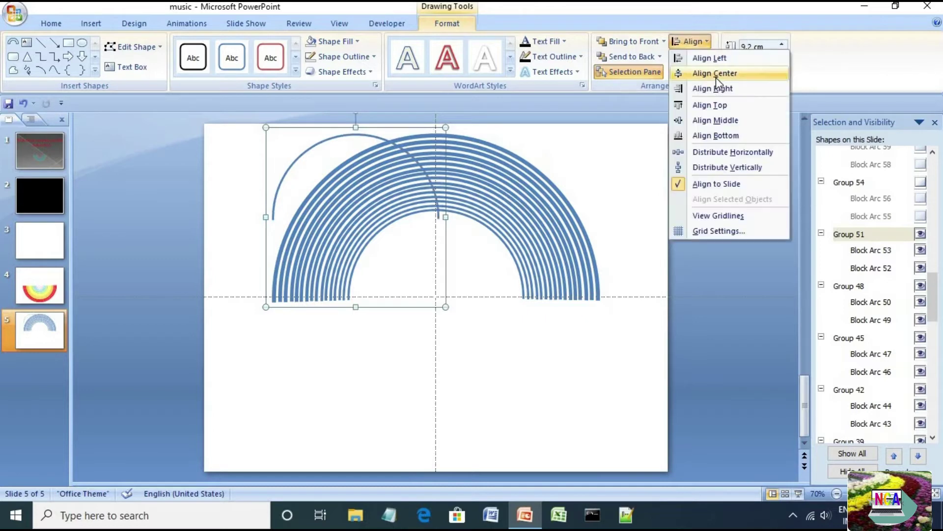
pyautogui.click(727, 122)
# - Unhide Group 54 with its block arcs and reduce it to 8.7 cm in height and width
pyautogui.scroll(3, 854, 212)
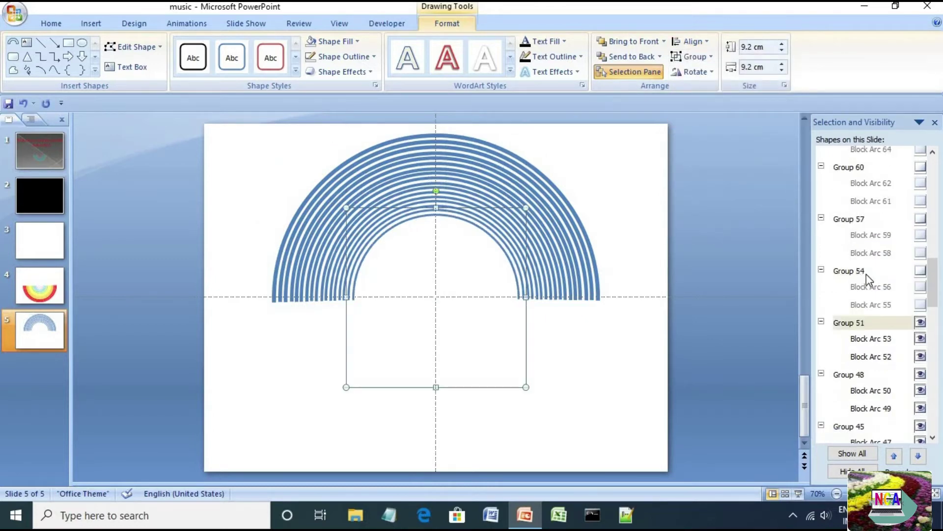
pyautogui.click(857, 271)
pyautogui.click(773, 46)
pyautogui.write('8')
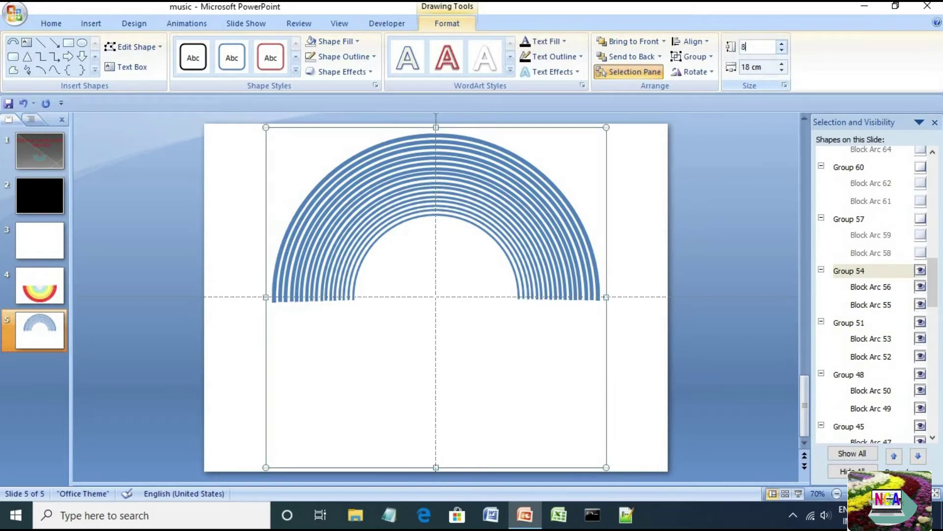
pyautogui.press('Return')
pyautogui.click(766, 67)
pyautogui.write('8')
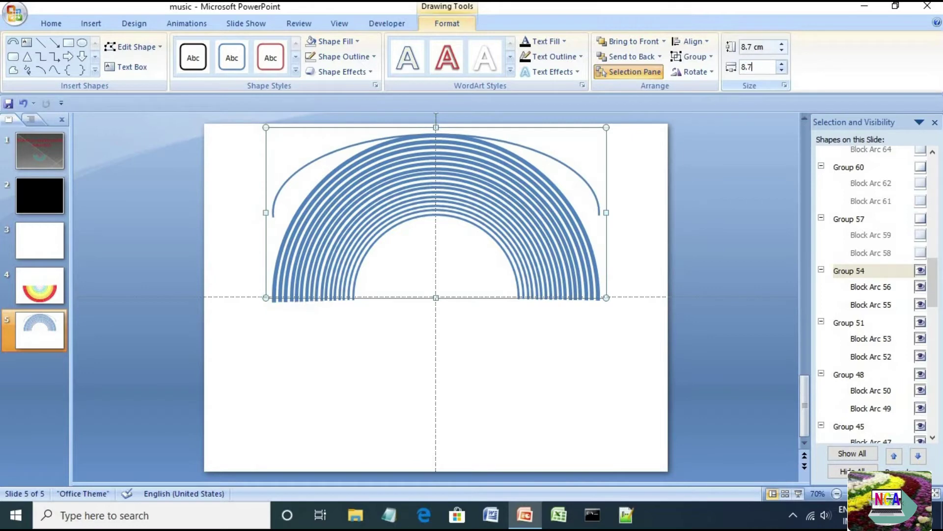
pyautogui.write('.7')
pyautogui.press('Return')
# - Align the resized Group 54 to the center and middle of the slide
pyautogui.click(690, 42)
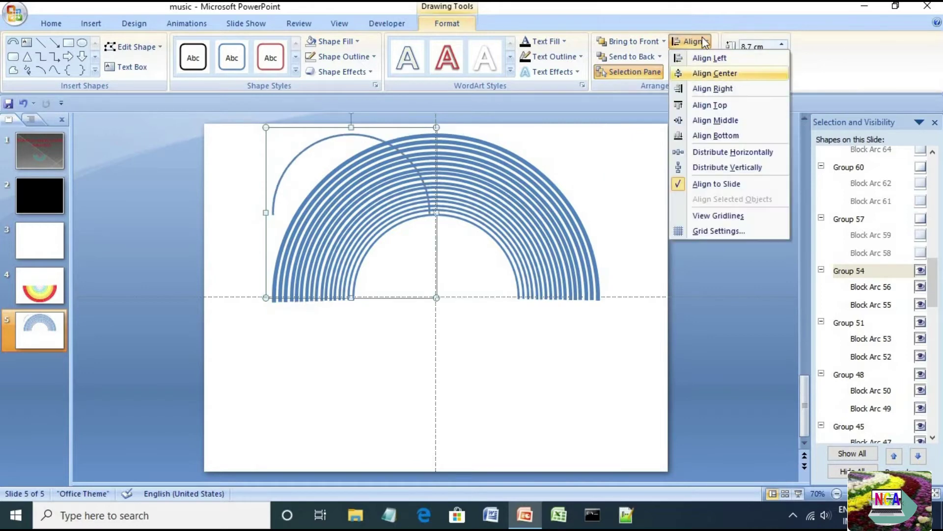
pyautogui.click(720, 73)
pyautogui.click(693, 42)
pyautogui.click(716, 120)
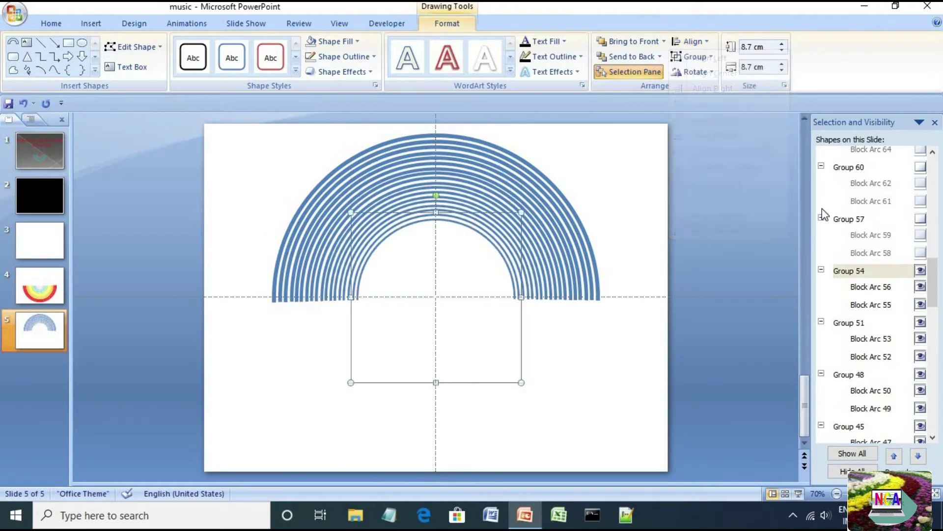
# - Unhide Group 57 with its block arcs, compare it with Group 54, and reduce it to 8.2 cm in height and width
pyautogui.scroll(1, 886, 239)
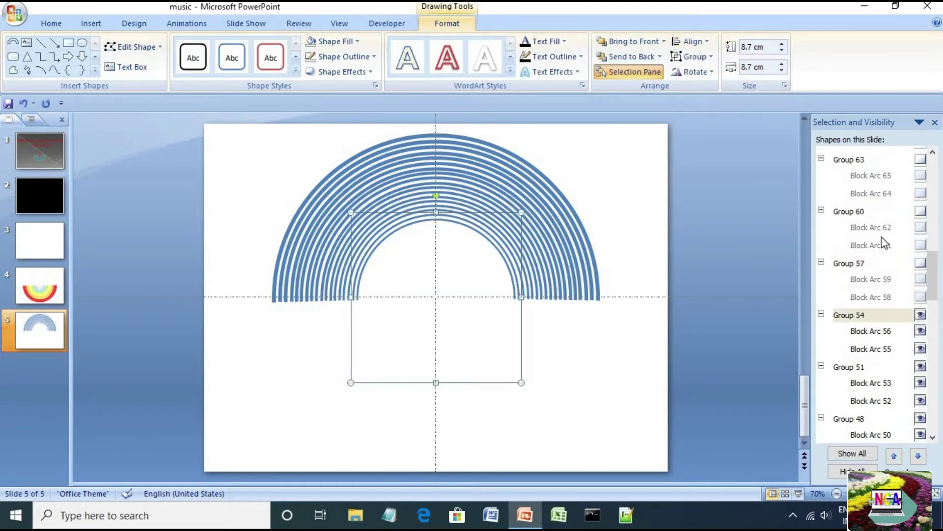
pyautogui.click(880, 264)
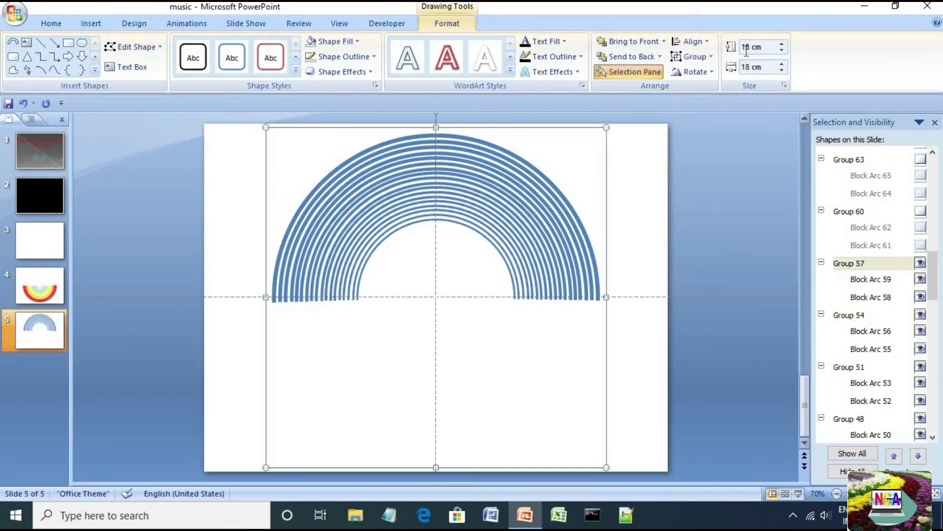
pyautogui.click(863, 317)
pyautogui.click(858, 264)
pyautogui.click(765, 46)
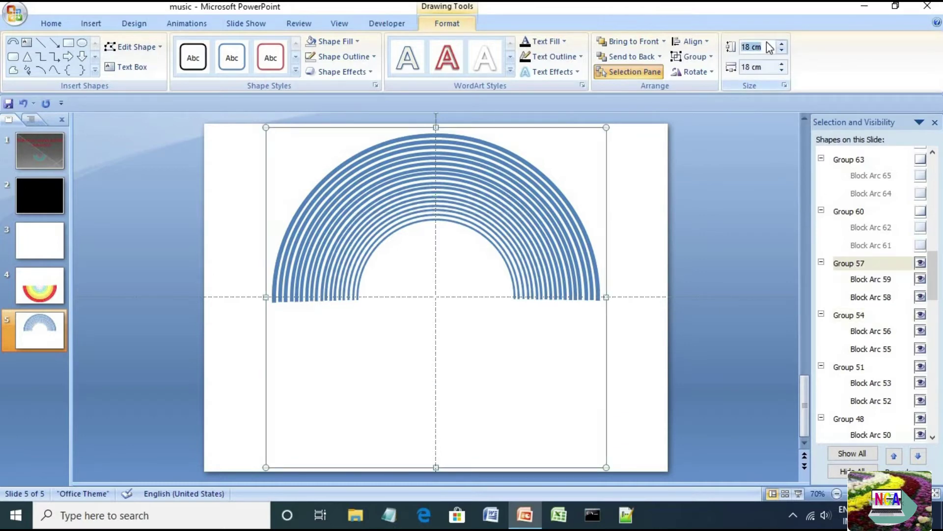
pyautogui.write('8.2')
pyautogui.press('Return')
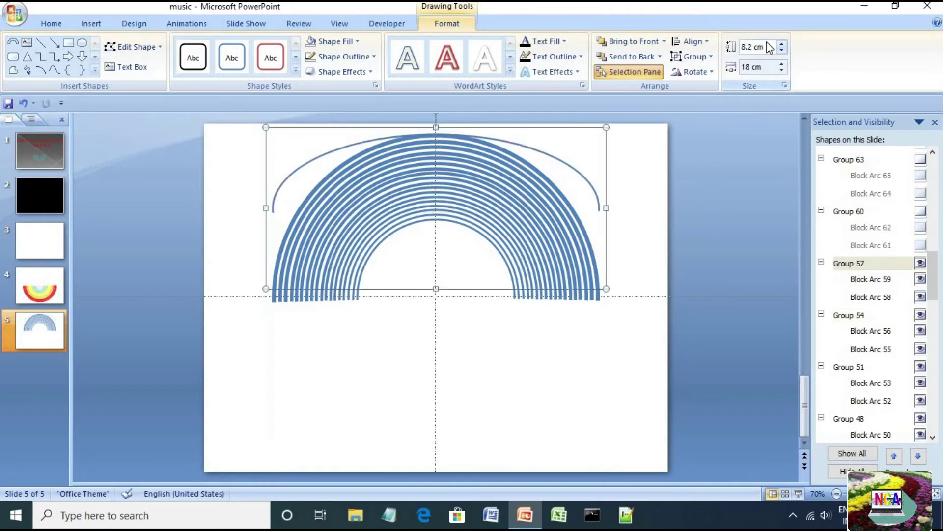
pyautogui.write('8.2')
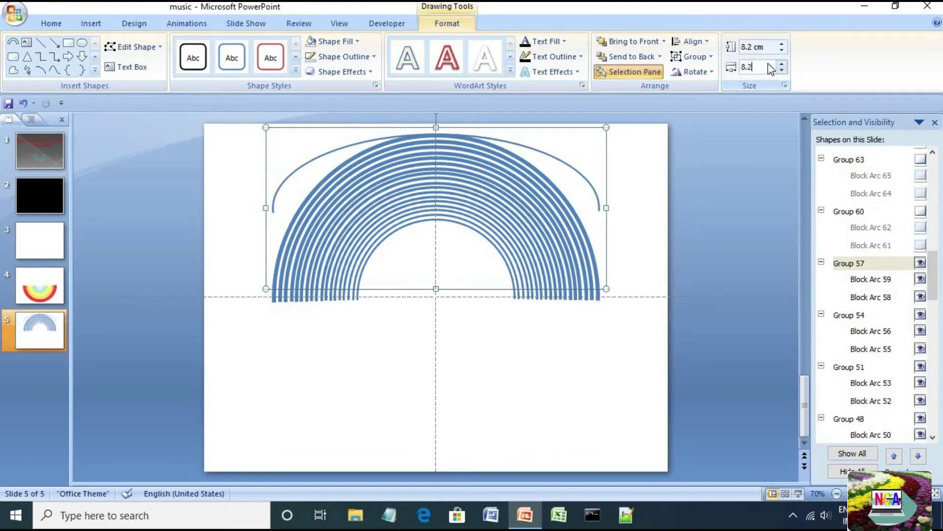
pyautogui.press('Return')
# - Align the resized Group 57 to the center and middle of the slide
pyautogui.click(691, 41)
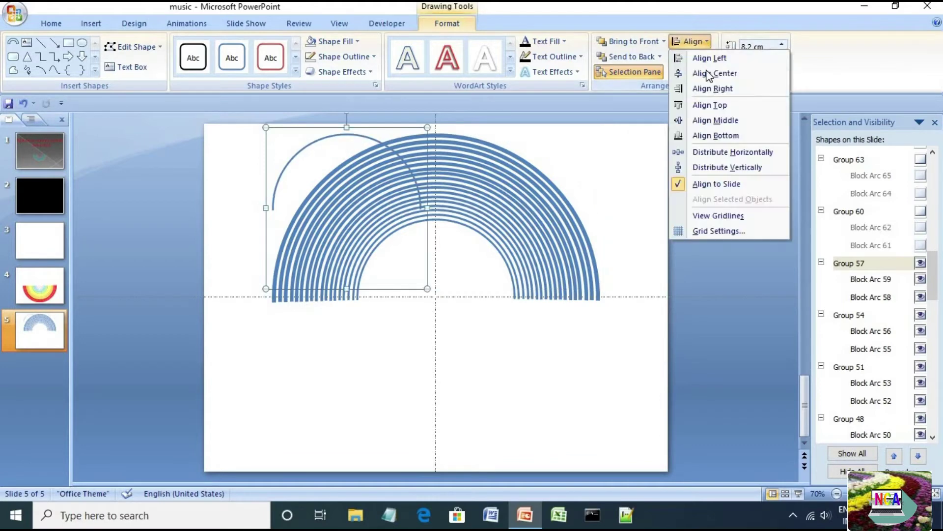
pyautogui.click(715, 73)
pyautogui.click(690, 41)
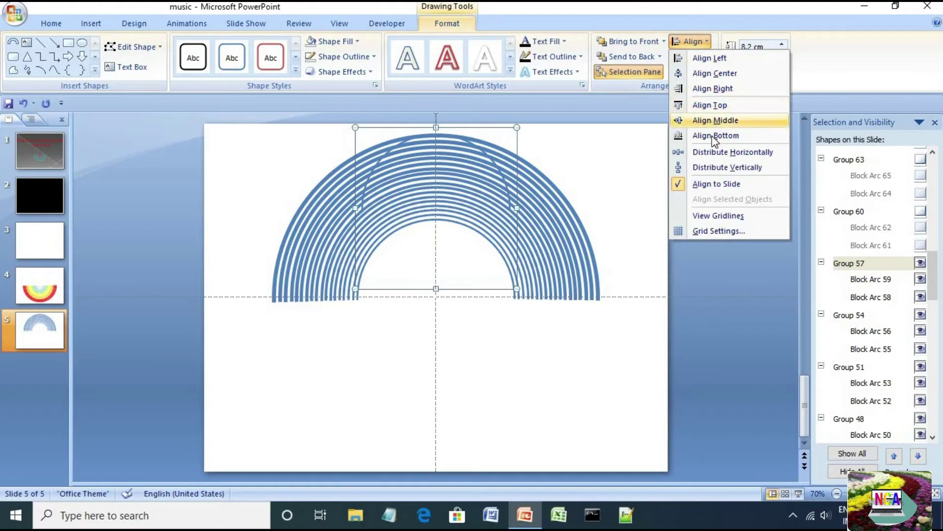
pyautogui.click(715, 120)
# - Unhide Group 60 with its block arcs and reduce it to 7.7 cm in height and width
pyautogui.scroll(2, 874, 239)
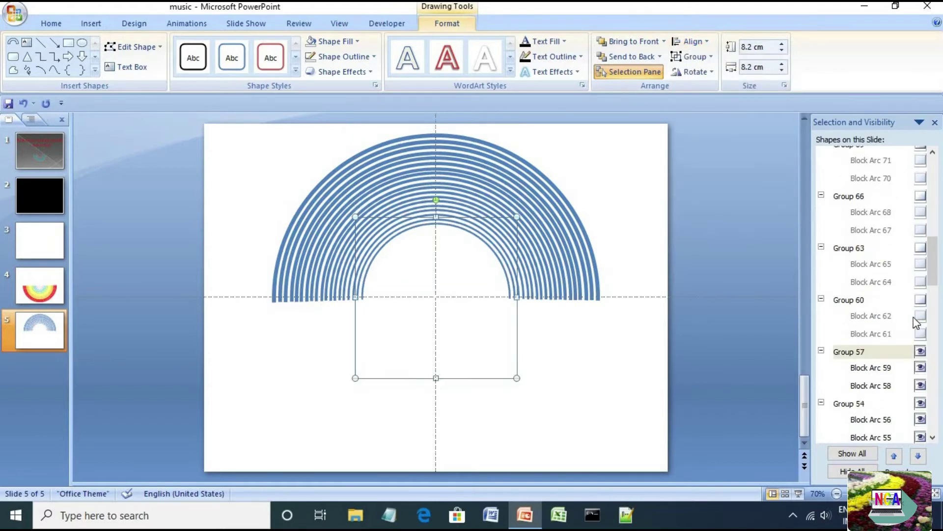
pyautogui.click(920, 299)
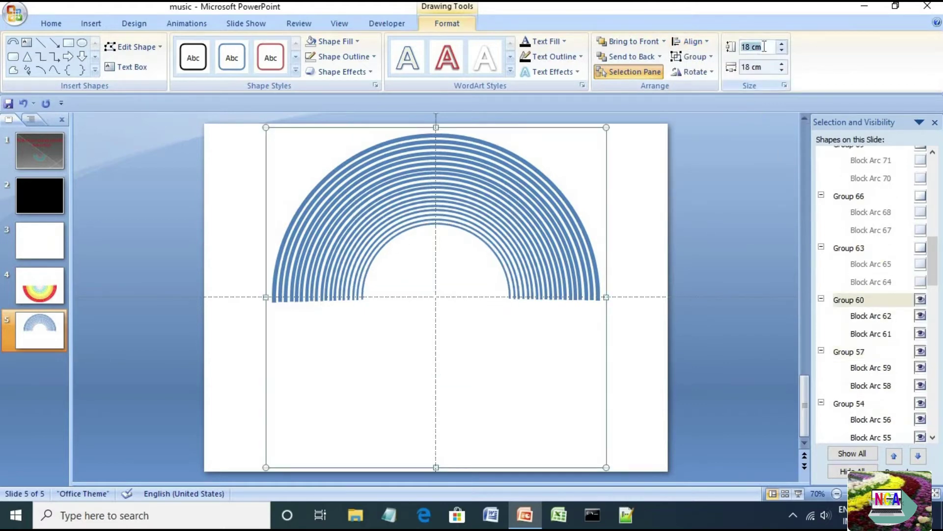
pyautogui.write('7.7')
pyautogui.press('Return')
pyautogui.click(765, 66)
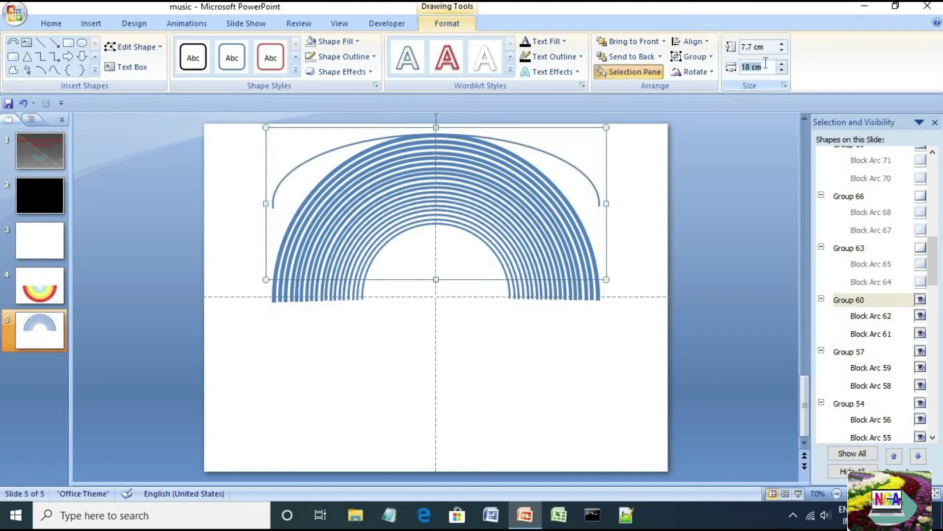
pyautogui.write('7.7')
pyautogui.press('Return')
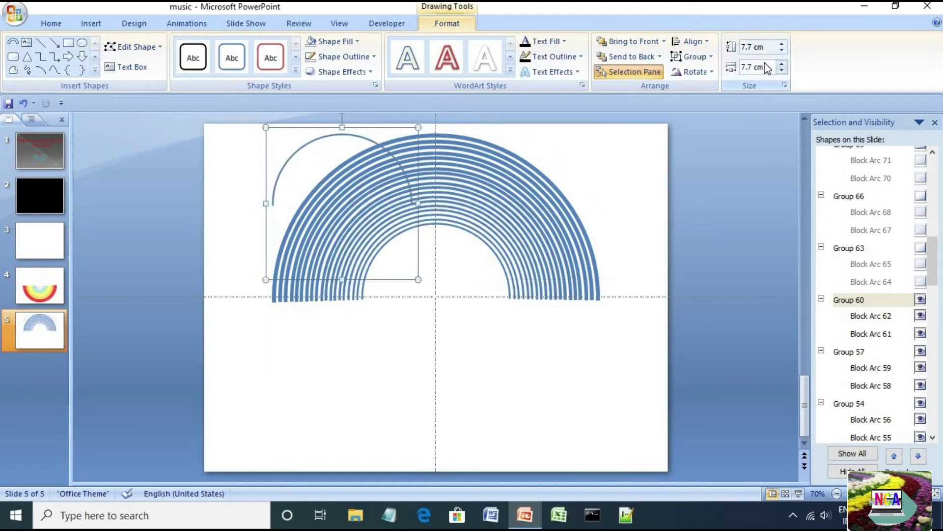
# - Align the resized Group 60 to the center and middle of the slide
pyautogui.click(690, 42)
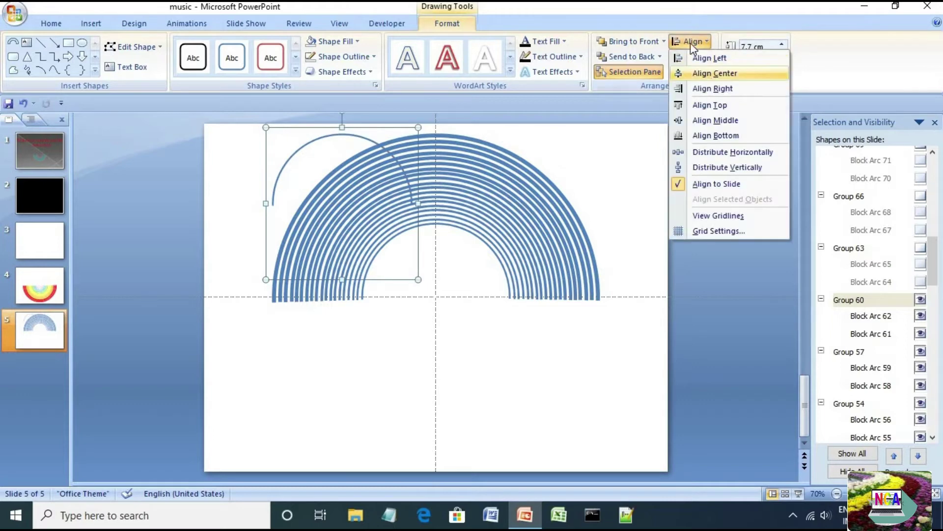
pyautogui.click(709, 77)
pyautogui.click(690, 41)
pyautogui.click(716, 121)
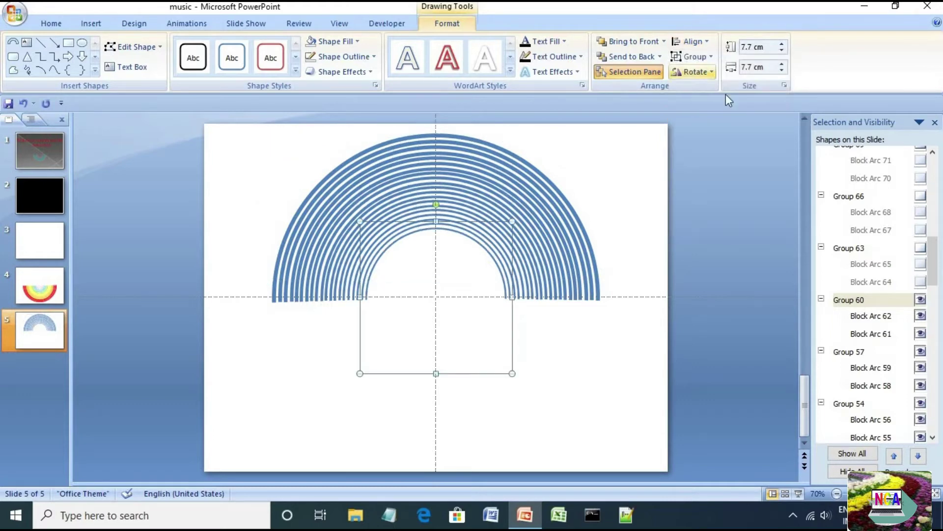
# - Unhide Group 63 with its block arcs and reduce it to 7.2 cm in height and width
pyautogui.click(920, 247)
pyautogui.click(921, 264)
pyautogui.click(920, 281)
pyautogui.click(766, 47)
pyautogui.write('7.2')
pyautogui.press('Return')
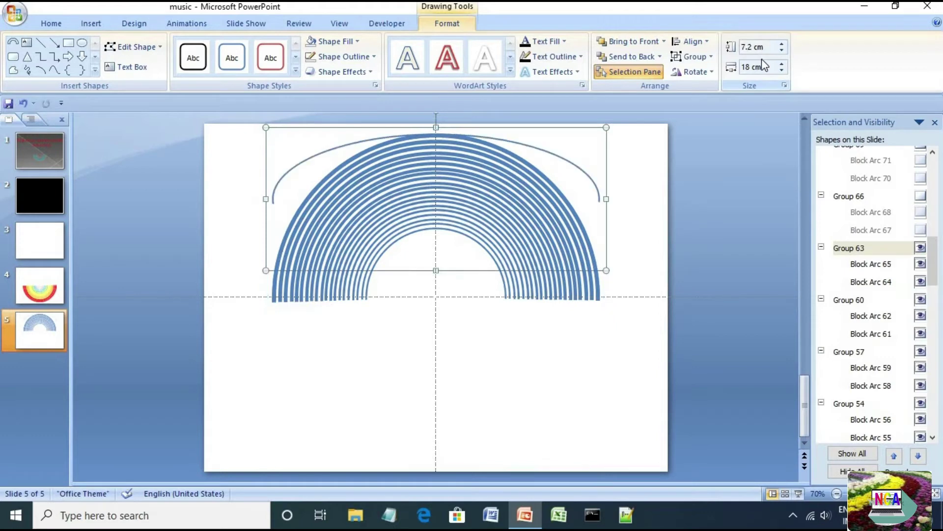
pyautogui.click(765, 65)
pyautogui.write('7')
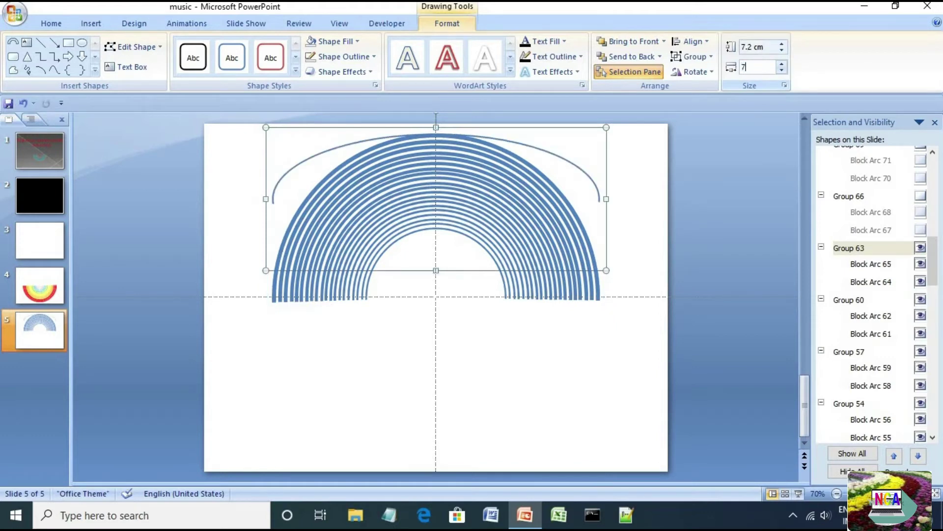
pyautogui.write('.2')
pyautogui.press('Return')
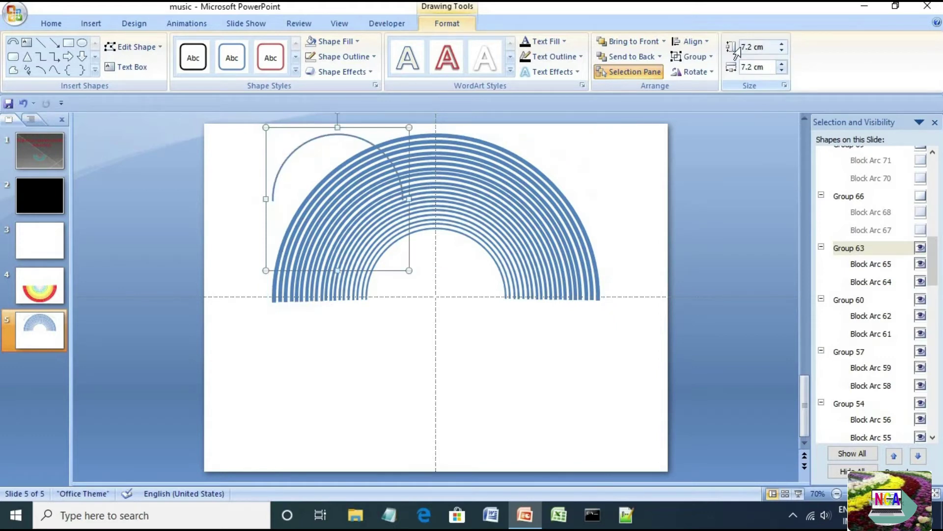
# - Align the resized Group 63 to the center and middle of the slide
pyautogui.click(698, 43)
pyautogui.click(711, 74)
pyautogui.click(692, 41)
pyautogui.click(724, 122)
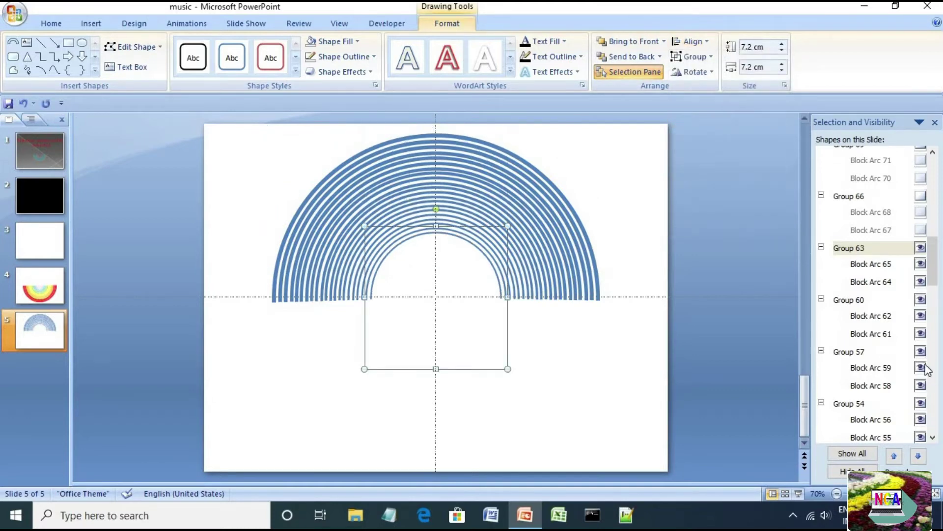
# - Unhide Group 66 with its block arcs and reduce it to 6.7 cm in height and width
pyautogui.scroll(2, 886, 303)
pyautogui.click(893, 291)
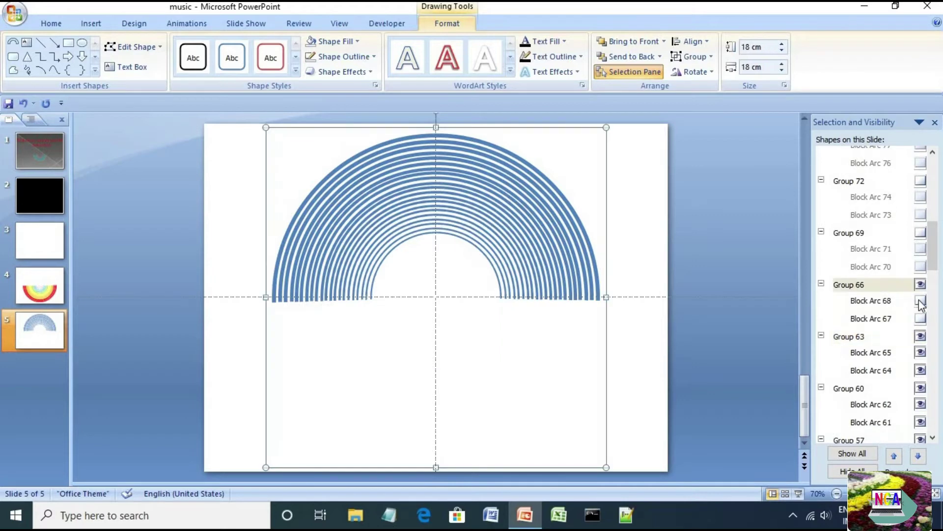
pyautogui.click(760, 47)
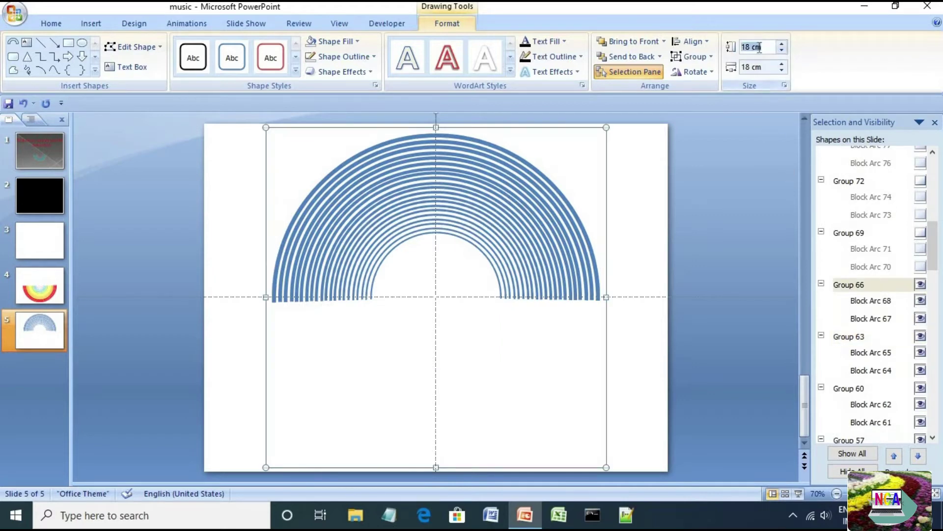
pyautogui.write('6.7')
pyautogui.press('Return')
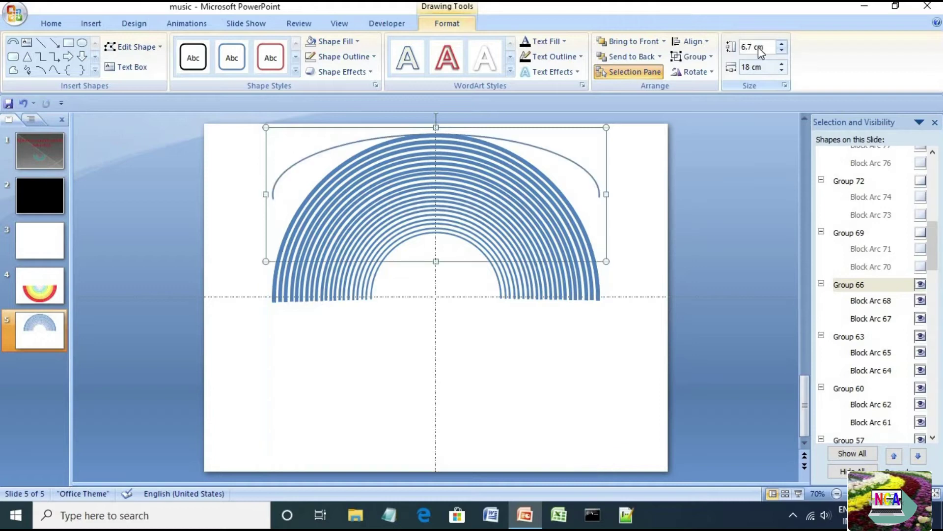
pyautogui.write('6')
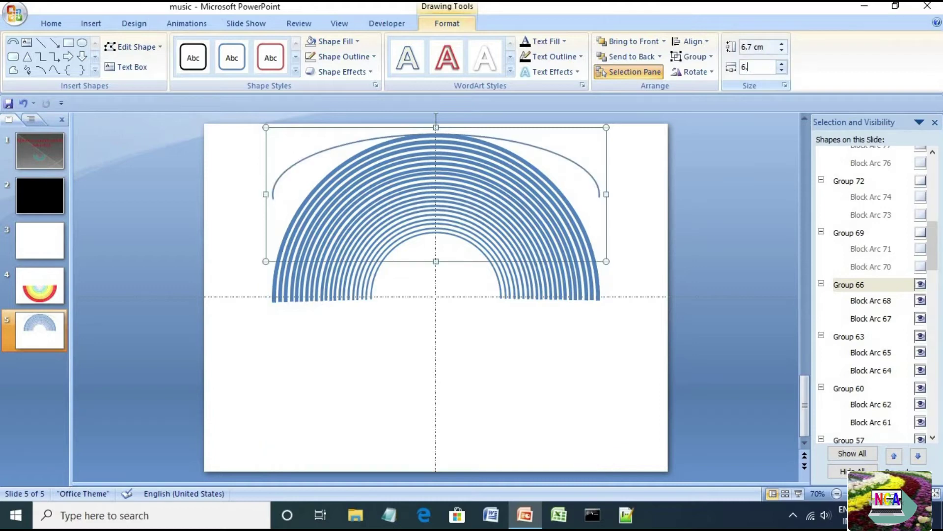
pyautogui.write('.7')
pyautogui.press('Return')
# - Align the resized Group 66 to the center and middle of the slide
pyautogui.click(690, 41)
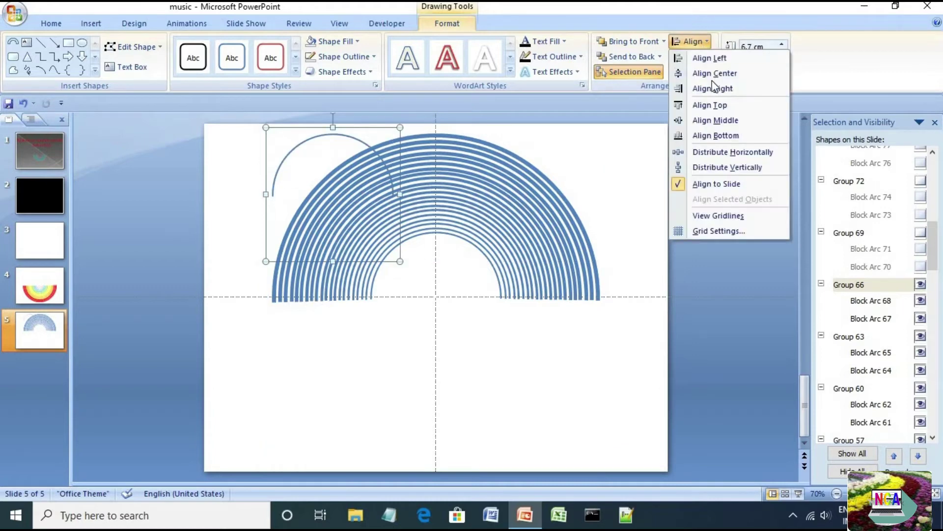
pyautogui.click(711, 74)
pyautogui.click(690, 42)
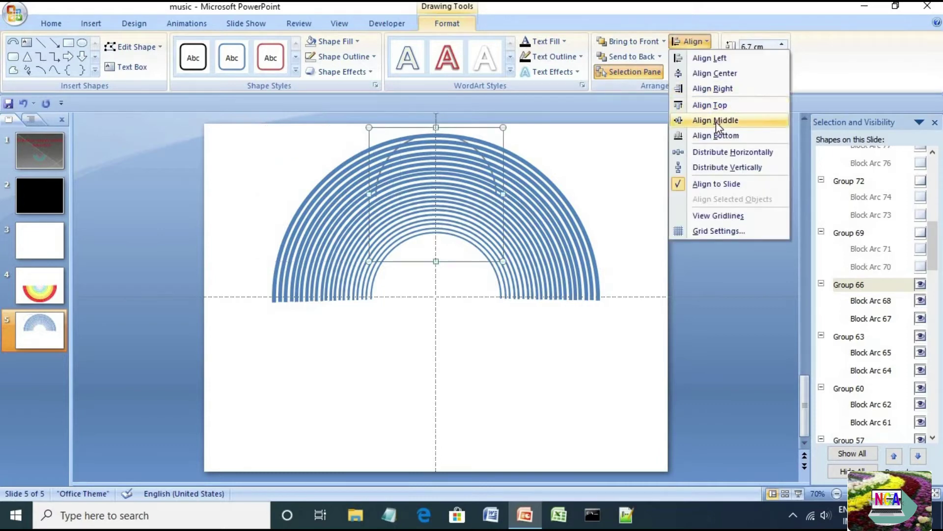
pyautogui.click(715, 121)
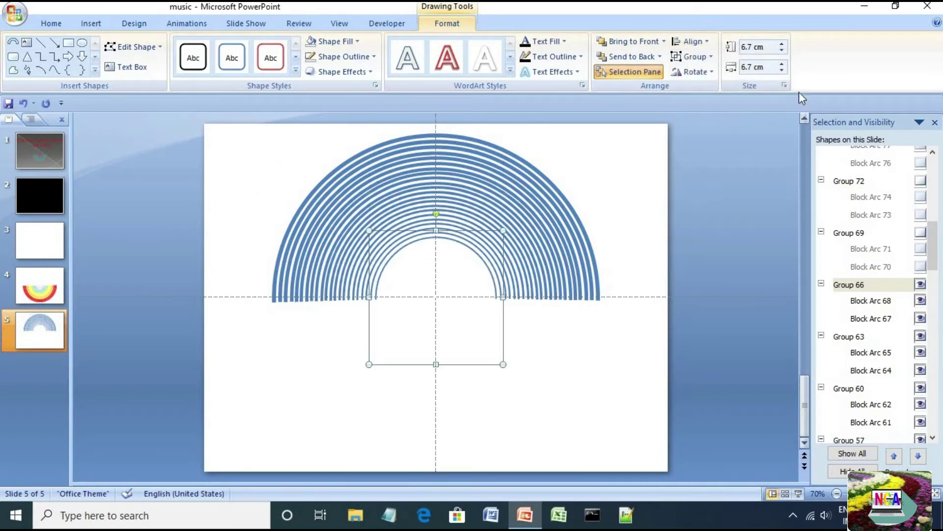
# - Enlarge Group 66 to 6.9 cm in height and width and realign it to the slide's center and middle
pyautogui.click(782, 44)
pyautogui.click(782, 43)
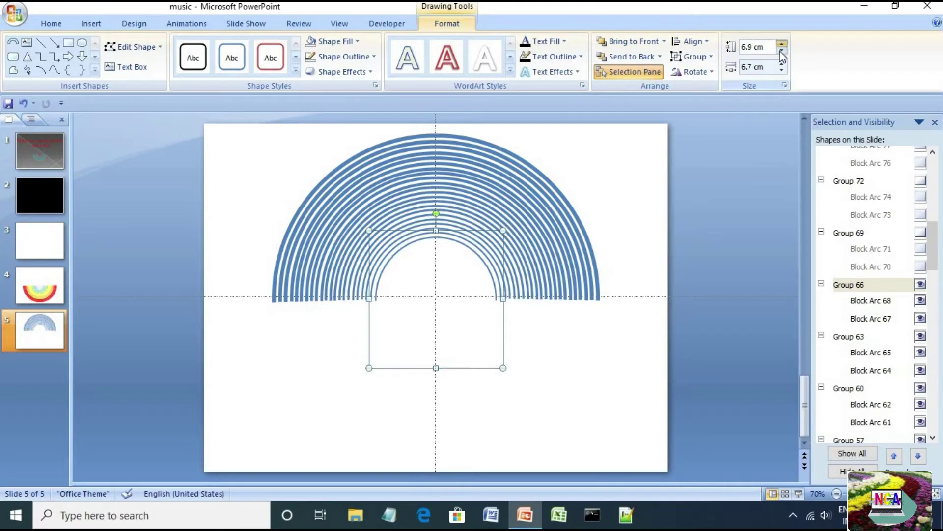
pyautogui.click(782, 67)
pyautogui.click(782, 67)
pyautogui.click(690, 41)
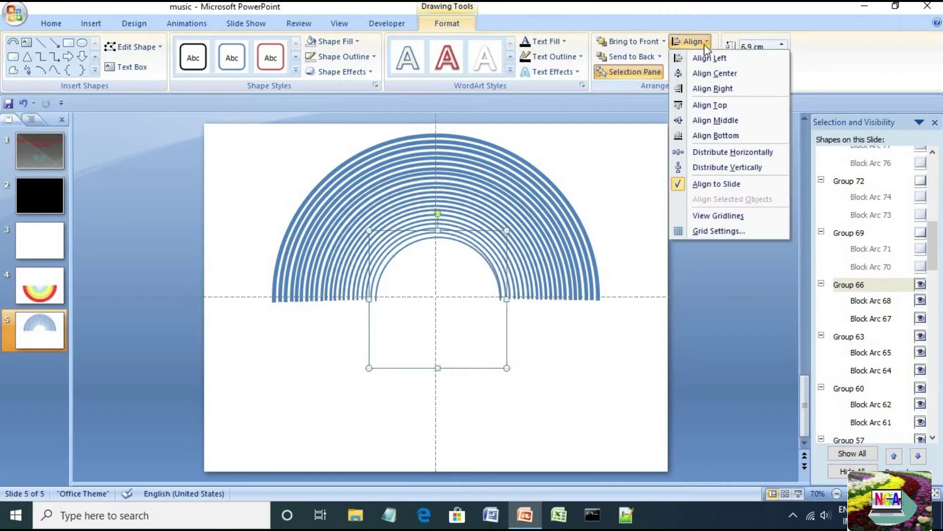
pyautogui.click(704, 74)
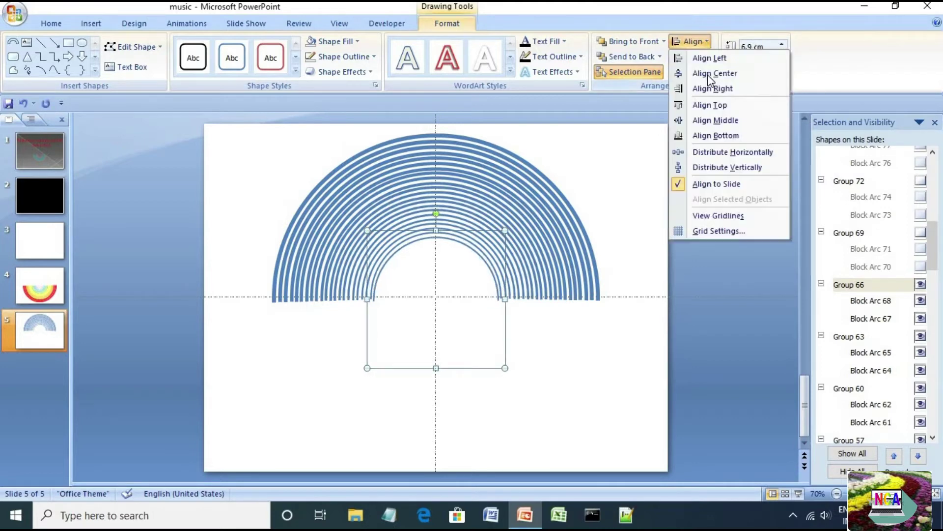
pyautogui.click(718, 120)
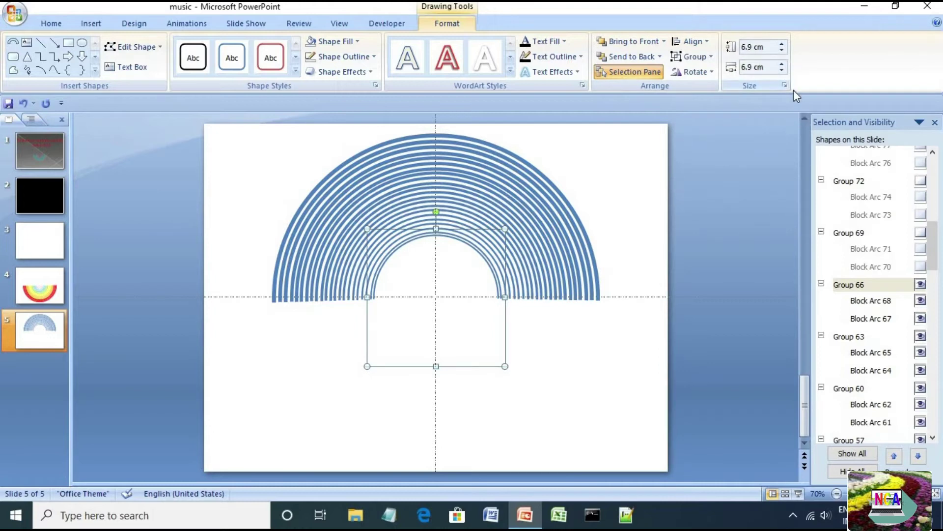
# - Unhide Group 69 with its block arcs and reduce it to 6.5 cm in height and width
pyautogui.click(858, 233)
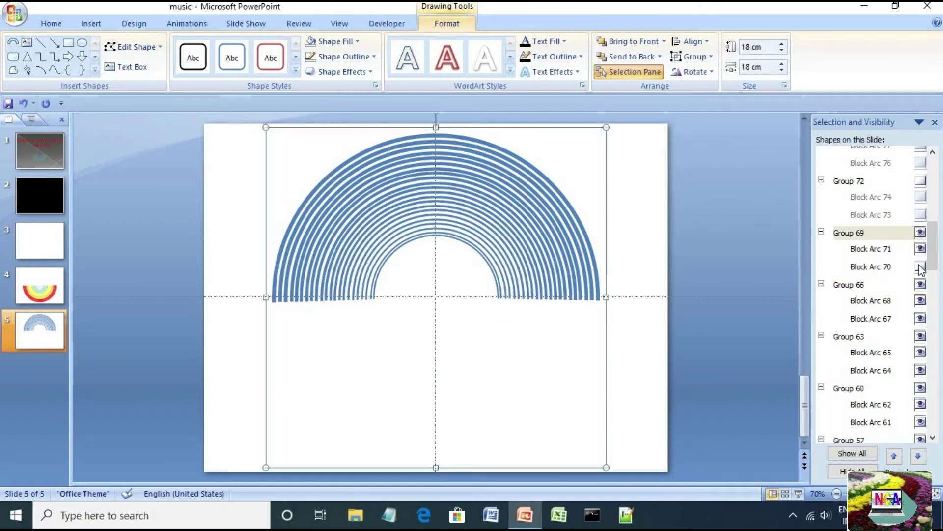
pyautogui.click(765, 48)
pyautogui.write('6.5')
pyautogui.press('Return')
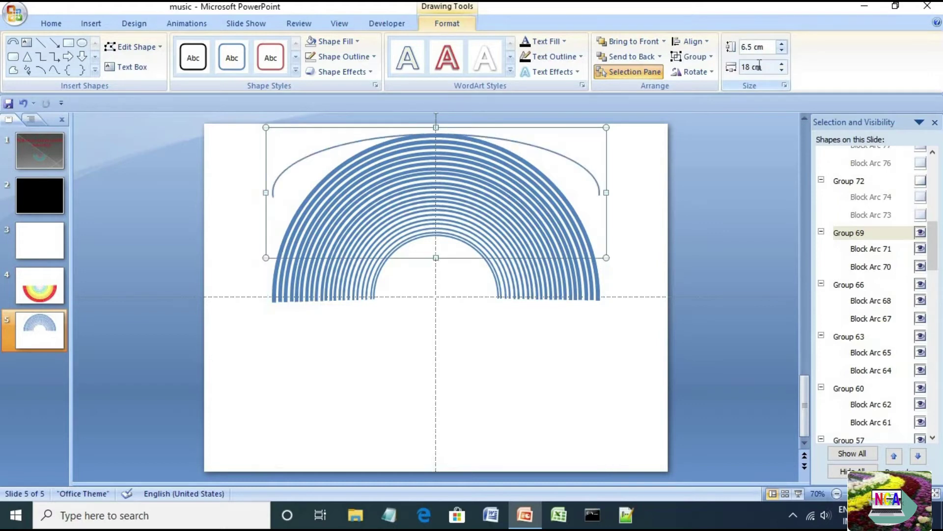
pyautogui.click(765, 68)
pyautogui.write('6.5')
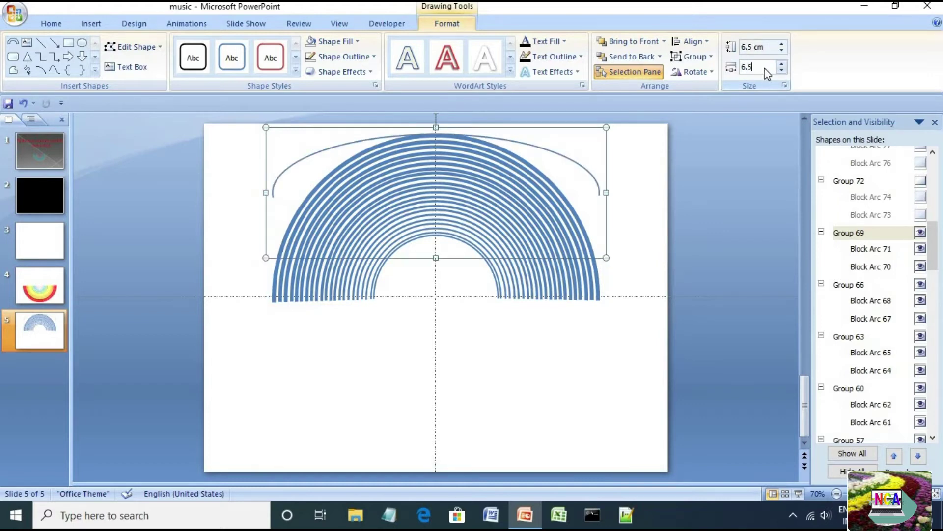
pyautogui.press('Return')
# - Align the resized Group 69 to the center and middle of the slide
pyautogui.click(691, 42)
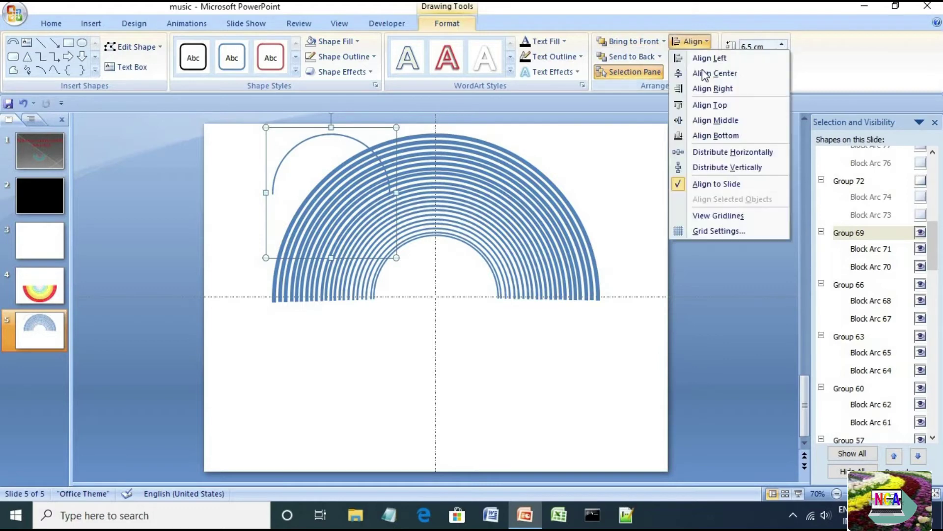
pyautogui.click(714, 73)
pyautogui.click(693, 41)
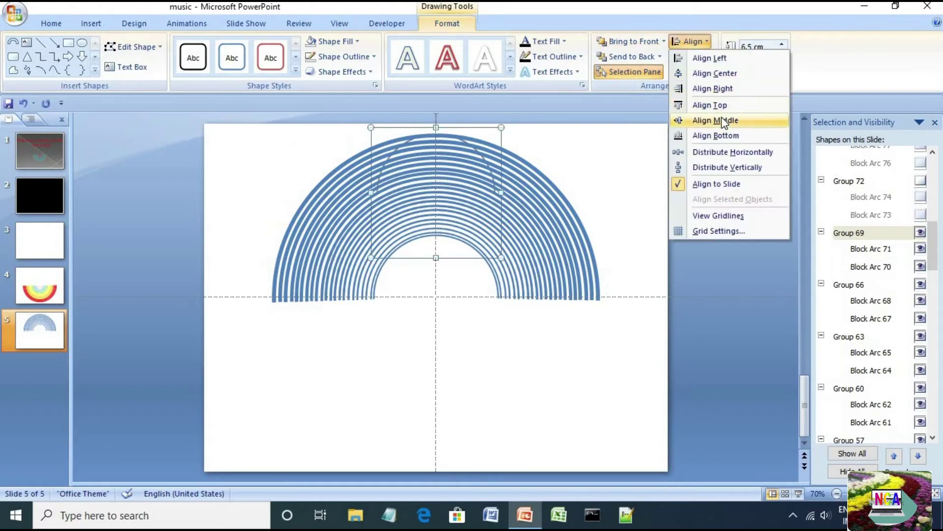
pyautogui.click(724, 121)
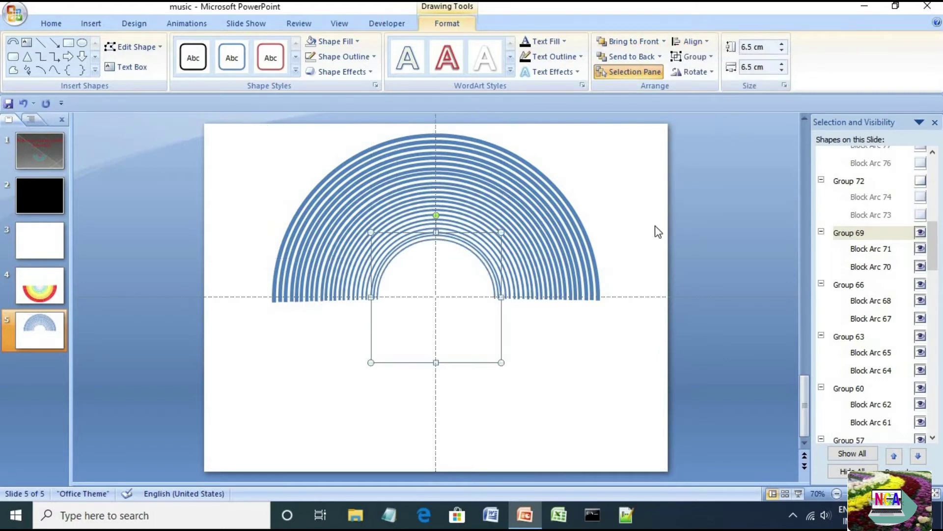
# - Unhide Group 72 with its block arcs and reduce it to 6 cm in height and width
pyautogui.click(920, 180)
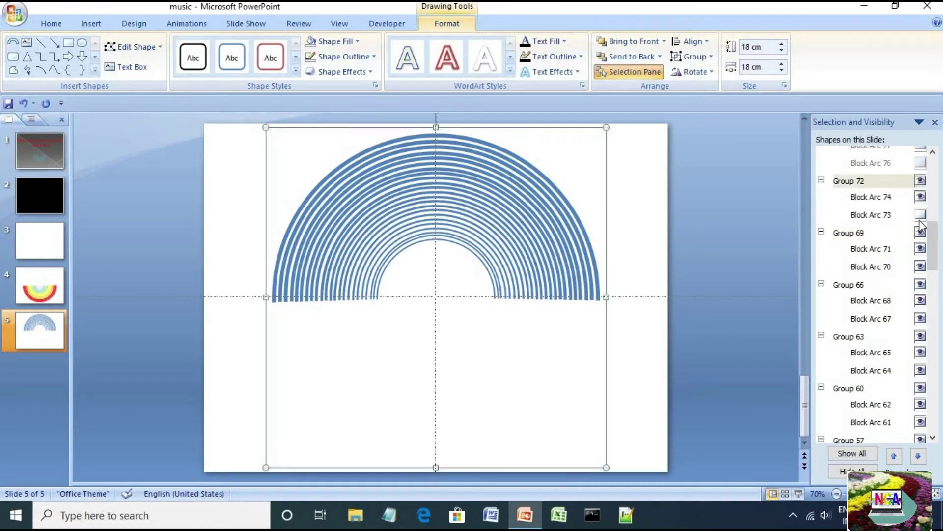
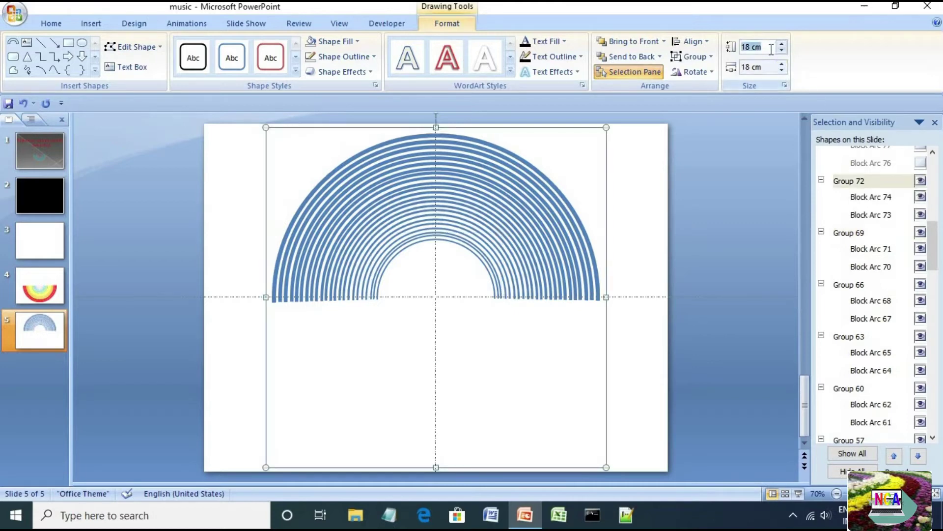
pyautogui.write('6')
pyautogui.press('Return')
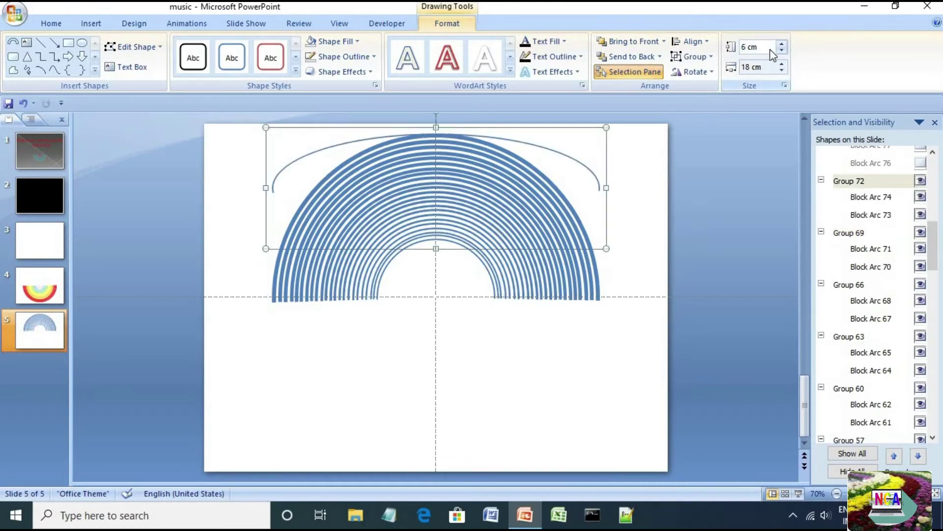
pyautogui.click(770, 67)
pyautogui.write('6')
pyautogui.press('Return')
# - Align the resized Group 72 to the center and middle of the slide
pyautogui.click(690, 42)
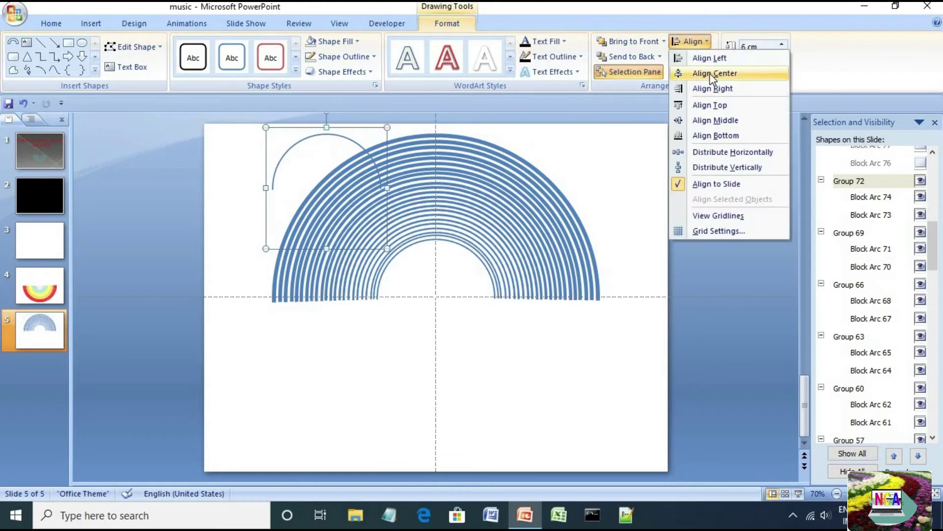
pyautogui.click(714, 74)
pyautogui.click(691, 41)
pyautogui.click(707, 120)
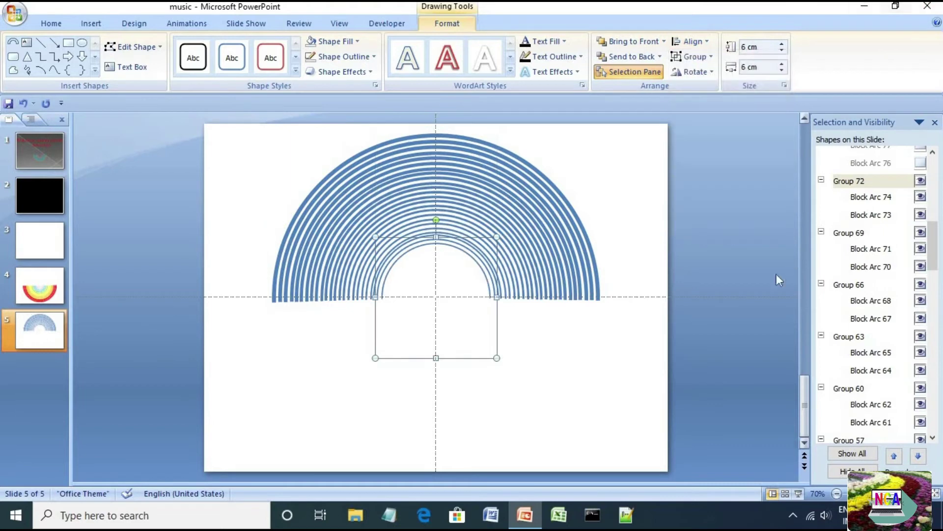
# - Unhide Group 75 with its block arcs and reduce it to 5.7 cm in height and width
pyautogui.scroll(3, 896, 257)
pyautogui.scroll(2, 895, 258)
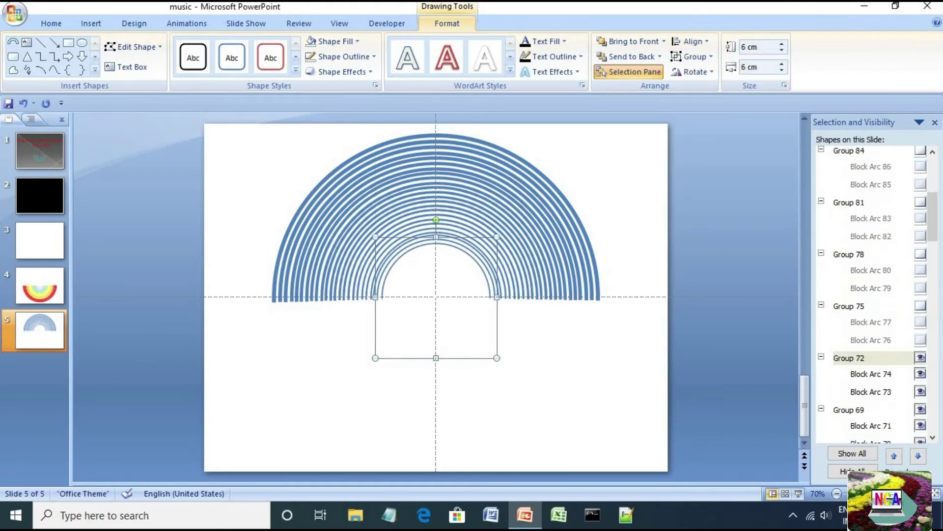
pyautogui.scroll(1, 884, 339)
pyautogui.click(883, 350)
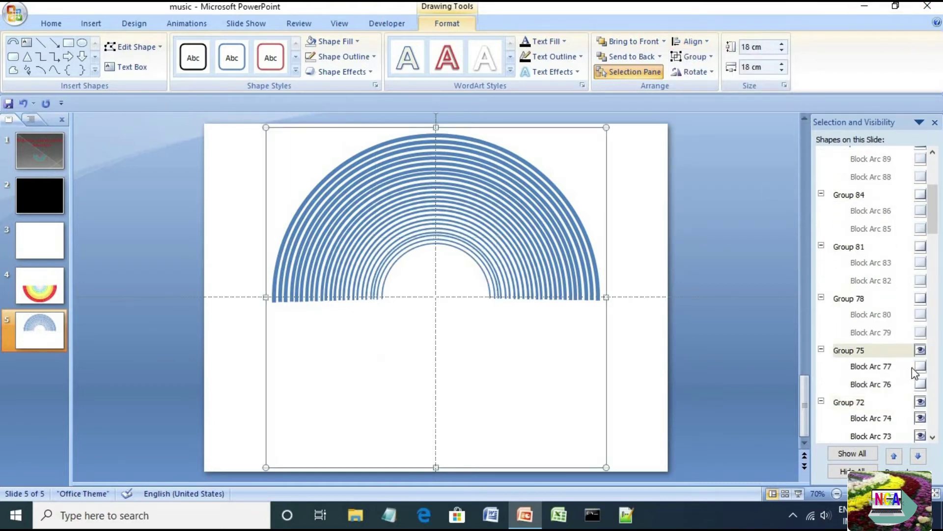
pyautogui.click(920, 384)
pyautogui.click(887, 350)
pyautogui.click(767, 47)
pyautogui.write('5')
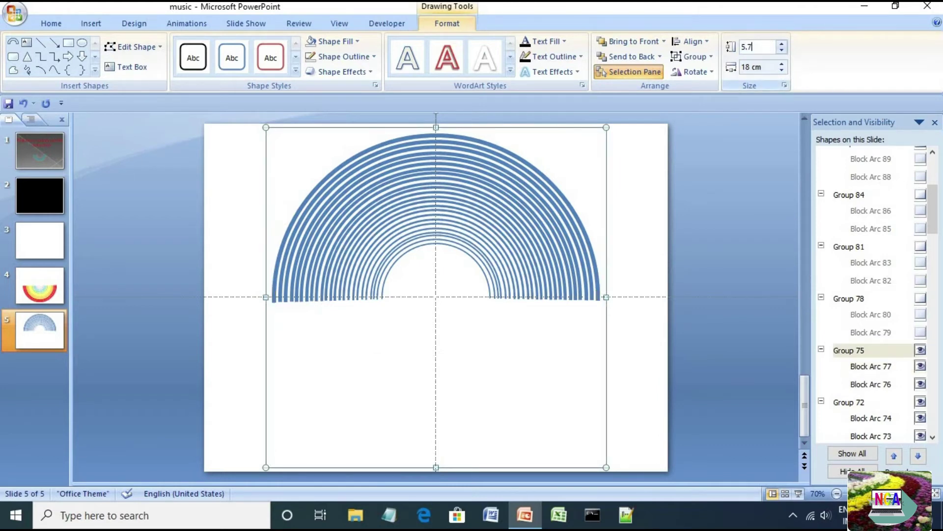
pyautogui.write('.7')
pyautogui.press('Return')
pyautogui.click(766, 68)
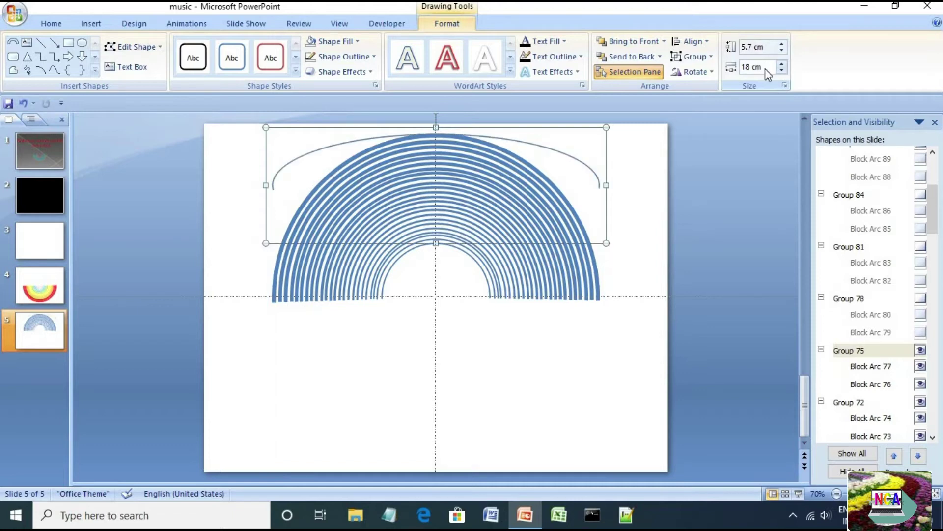
pyautogui.write('5.7')
pyautogui.press('Return')
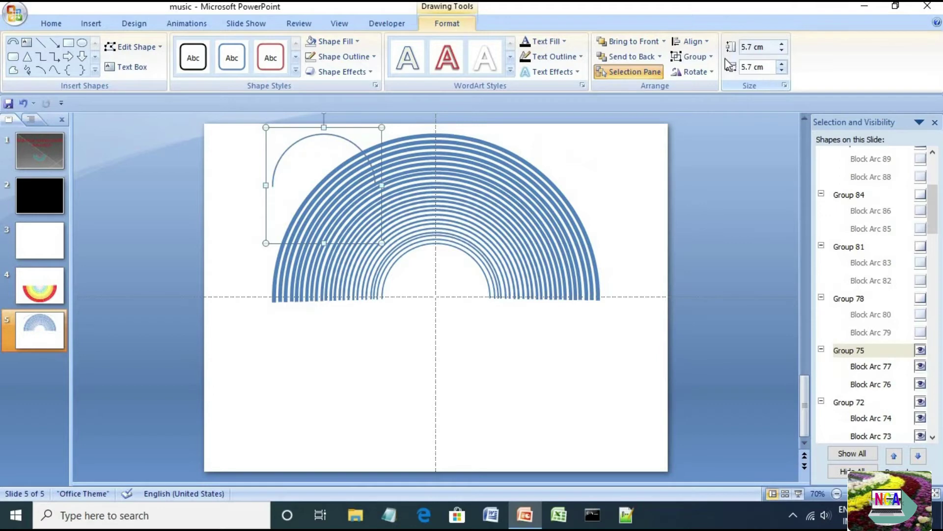
# - Align the resized Group 75 to the center and middle of the slide
pyautogui.click(692, 41)
pyautogui.click(706, 76)
pyautogui.click(697, 44)
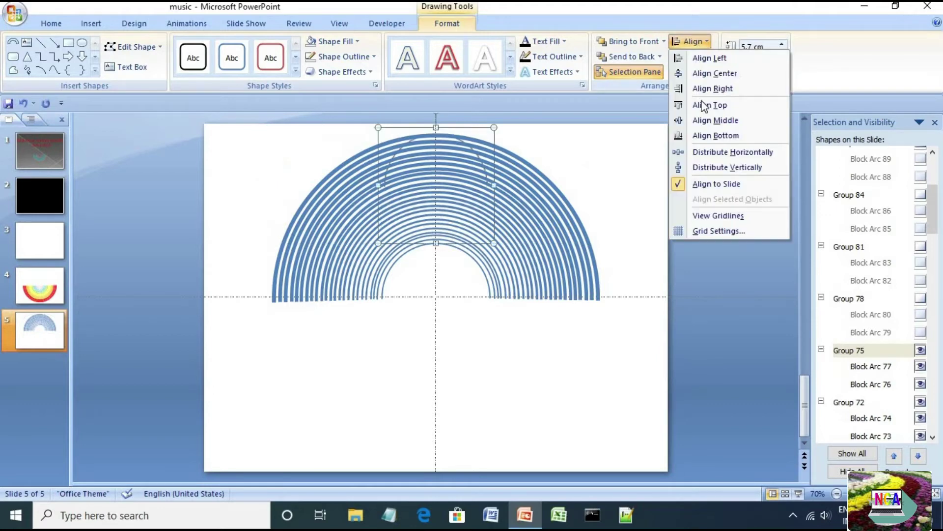
pyautogui.click(706, 121)
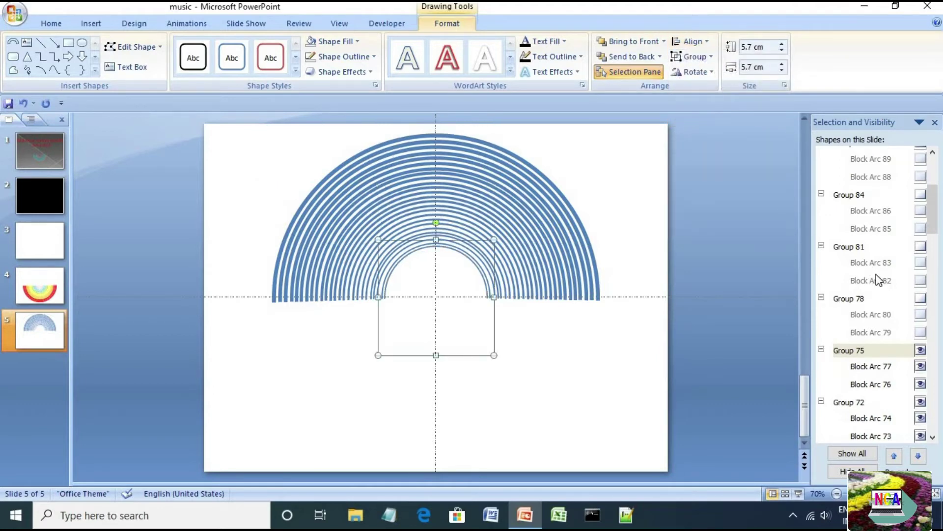
# - Enlarge Group 72 to 6.3 cm in height and width and realign it to the slide's center and middle
pyautogui.click(857, 403)
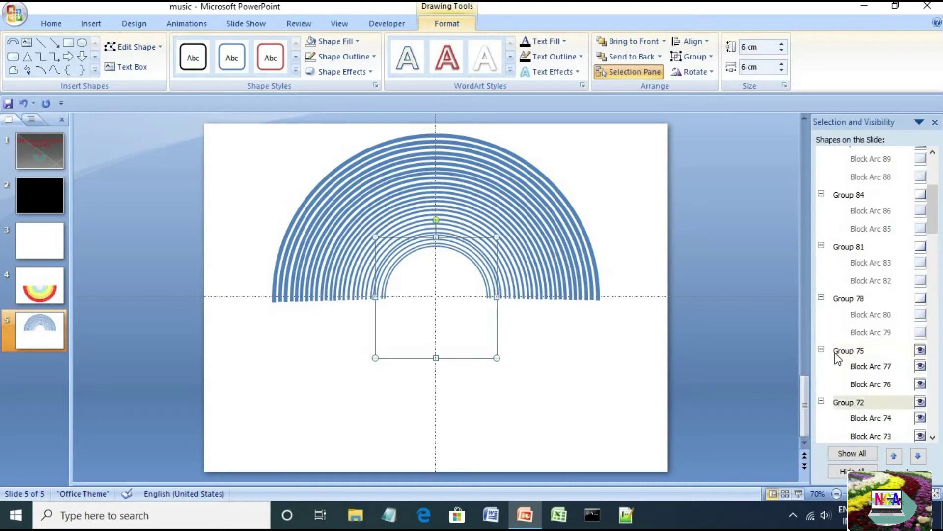
pyautogui.click(781, 44)
pyautogui.click(781, 43)
pyautogui.click(782, 43)
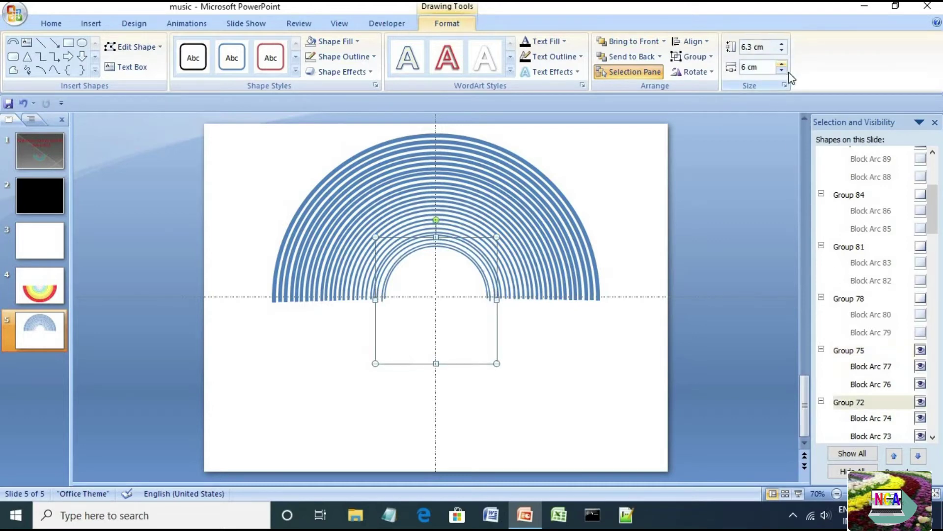
pyautogui.click(782, 64)
pyautogui.click(781, 64)
pyautogui.click(782, 64)
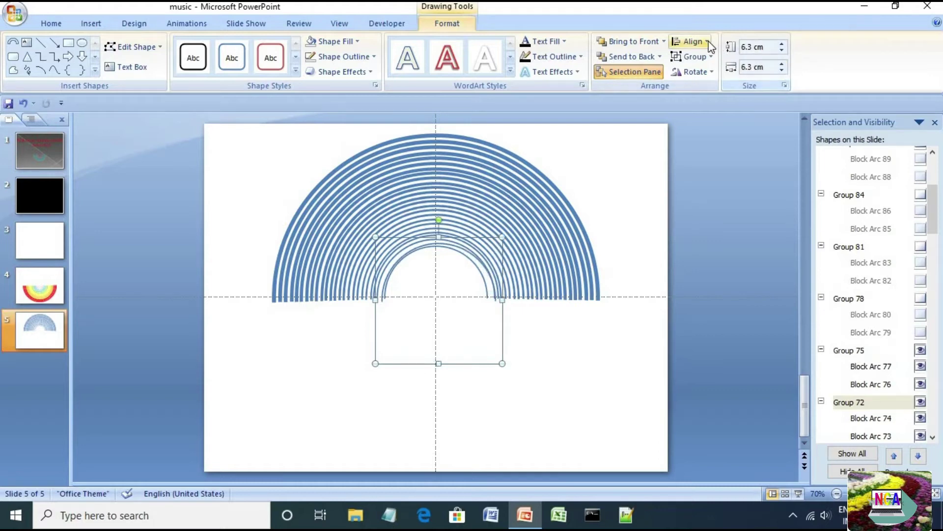
pyautogui.click(691, 41)
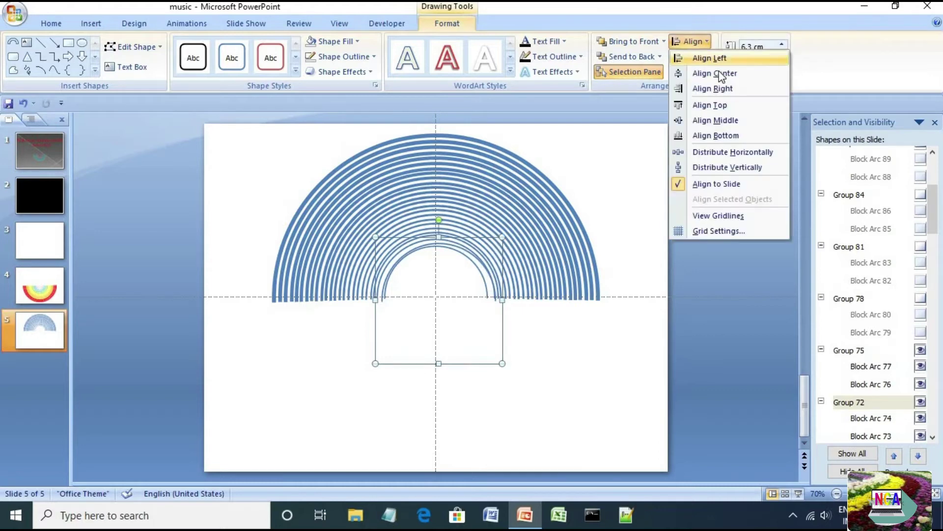
pyautogui.click(726, 118)
# - Reduce Group 72 to 6.2 cm in height and width and realign it to the slide's center and middle
pyautogui.click(782, 50)
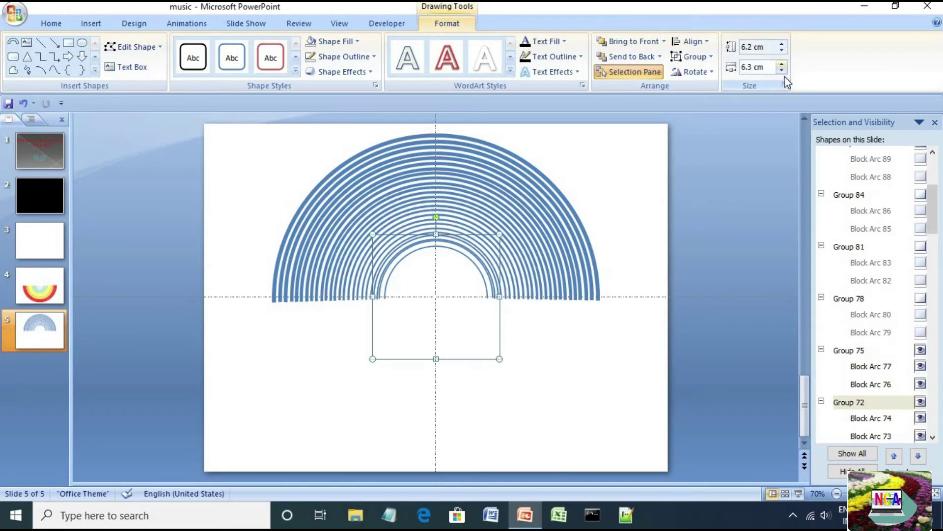
pyautogui.click(782, 70)
pyautogui.click(691, 41)
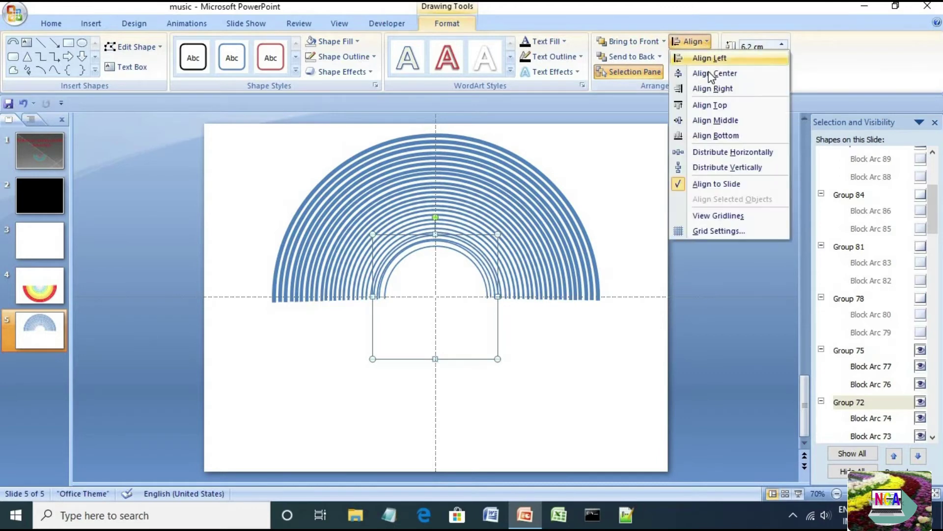
pyautogui.click(718, 119)
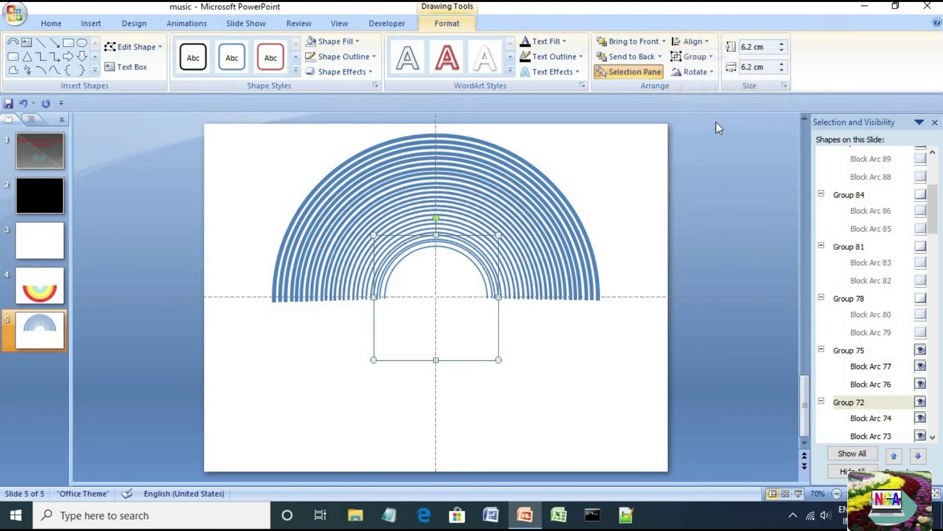
# - Shrink Group 72 further to 6.1 cm in height and width and realign it to the slide's center and middle
pyautogui.click(781, 50)
pyautogui.click(780, 71)
pyautogui.click(706, 41)
pyautogui.click(707, 73)
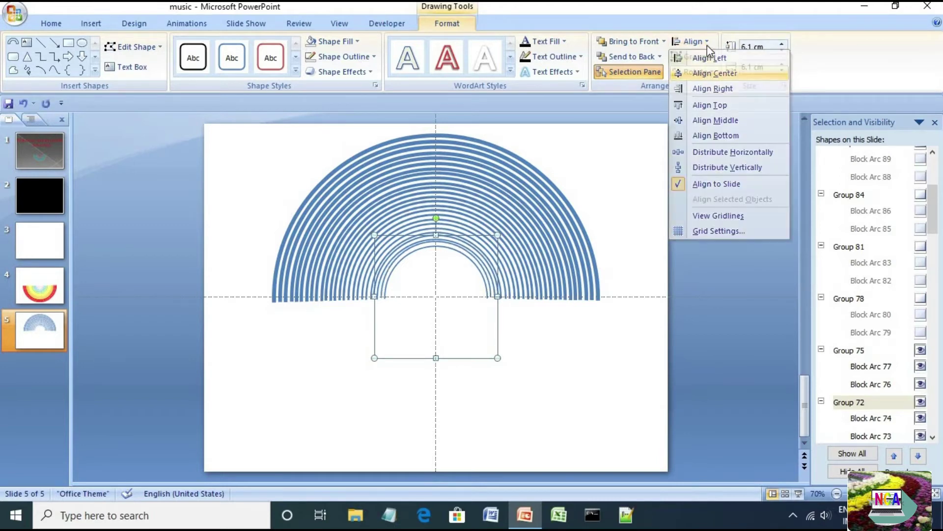
pyautogui.click(707, 43)
pyautogui.click(719, 121)
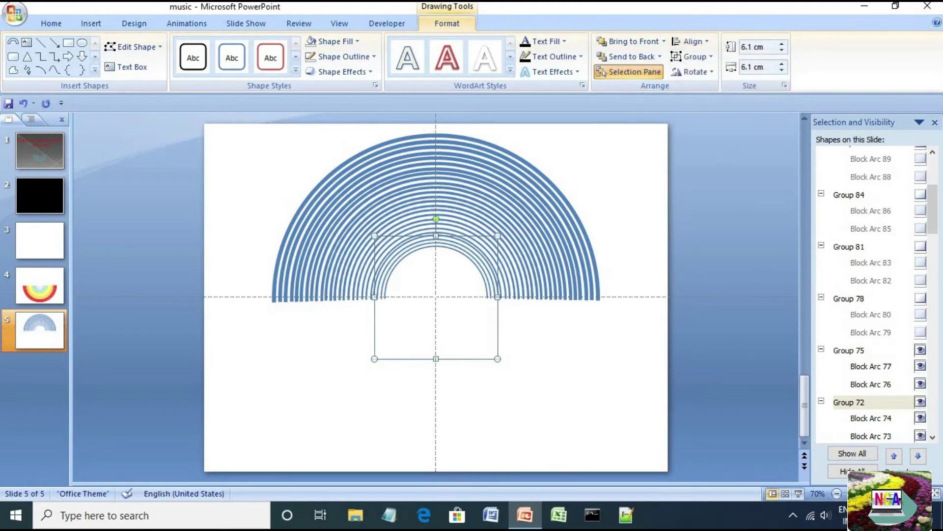
# - Unhide Group 78 with its block arcs and reduce it to 5.3 cm in height and width
pyautogui.click(858, 351)
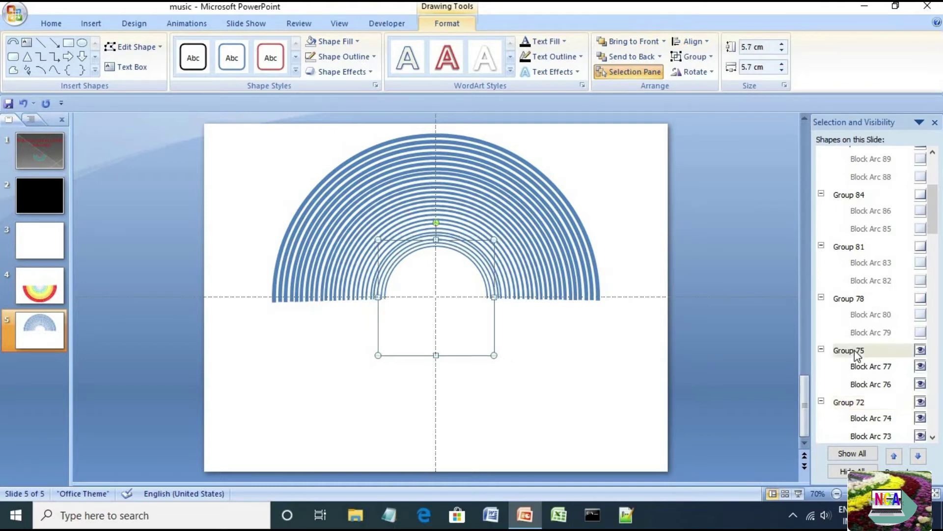
pyautogui.click(920, 298)
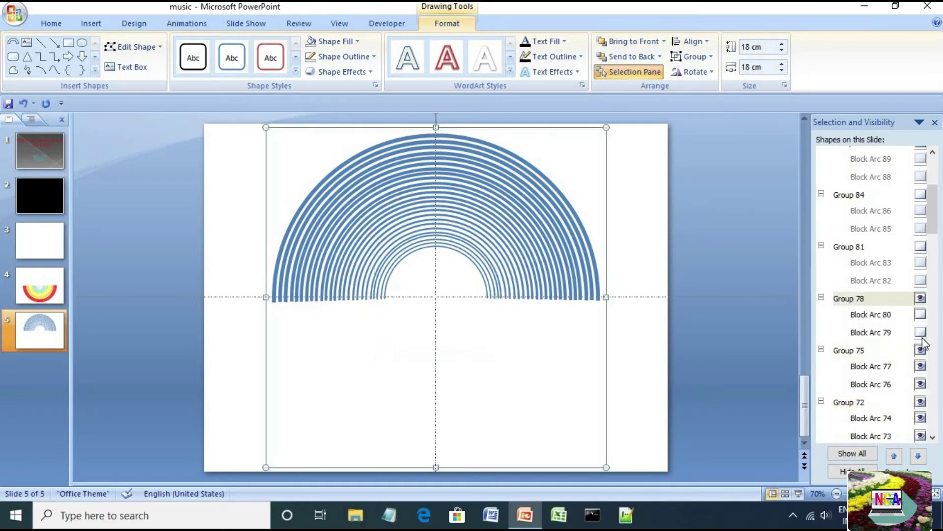
pyautogui.click(766, 47)
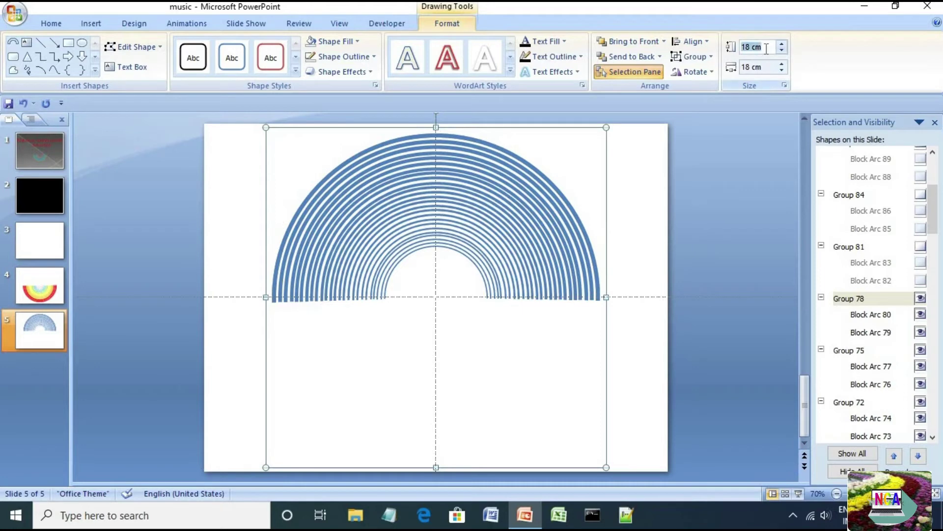
pyautogui.write('5.3')
pyautogui.press('Return')
pyautogui.click(760, 67)
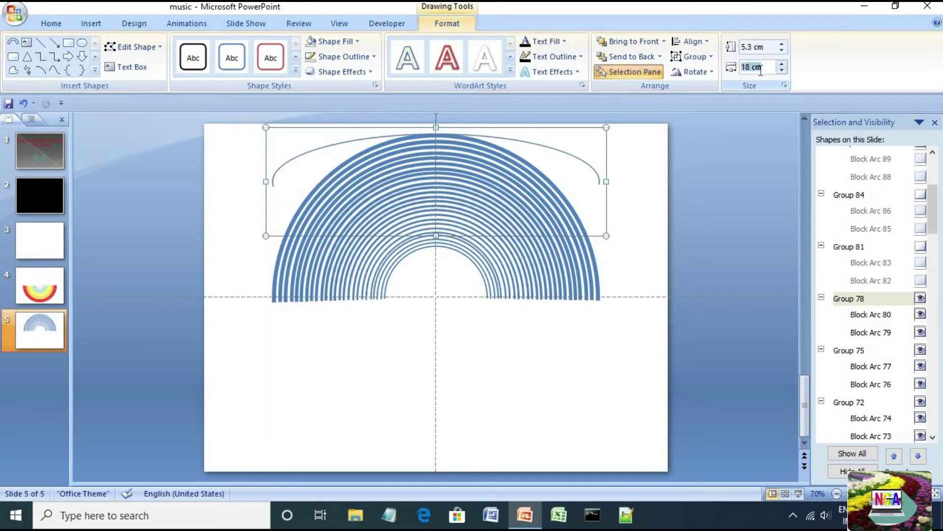
pyautogui.write('5.3')
pyautogui.press('Return')
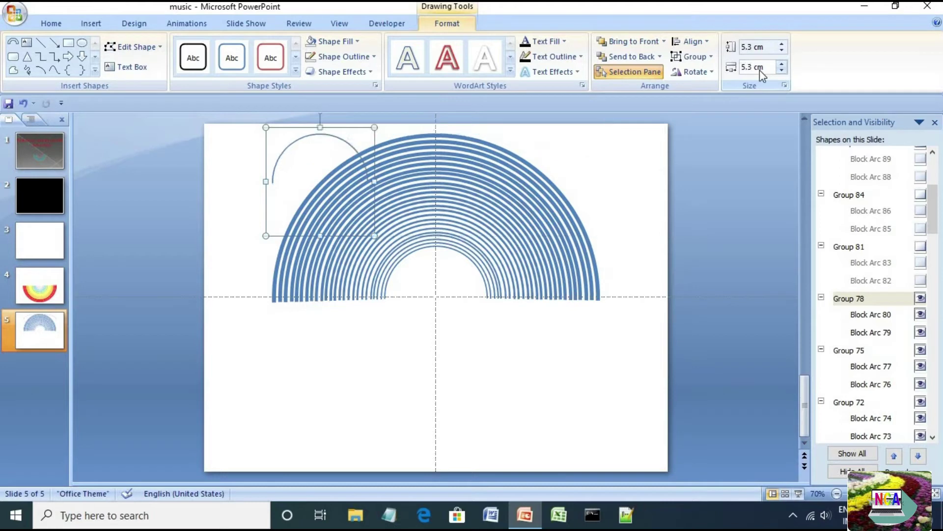
# - Align the resized Group 78 to the center and middle of the slide
pyautogui.click(697, 40)
pyautogui.click(697, 40)
pyautogui.click(696, 41)
pyautogui.click(716, 120)
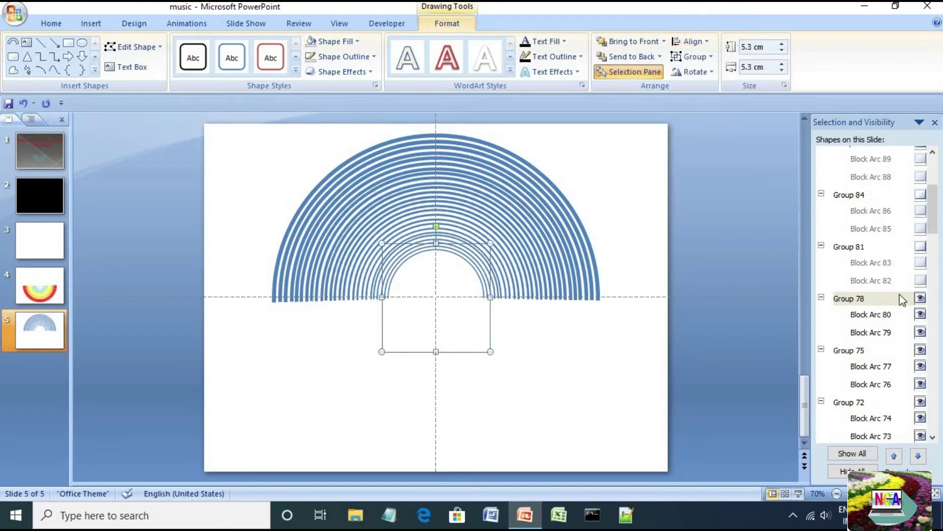
# - Unhide Group 81 with its block arcs and reduce it to 5 cm in height and width
pyautogui.scroll(3, 902, 299)
pyautogui.click(880, 378)
pyautogui.click(920, 379)
pyautogui.click(765, 47)
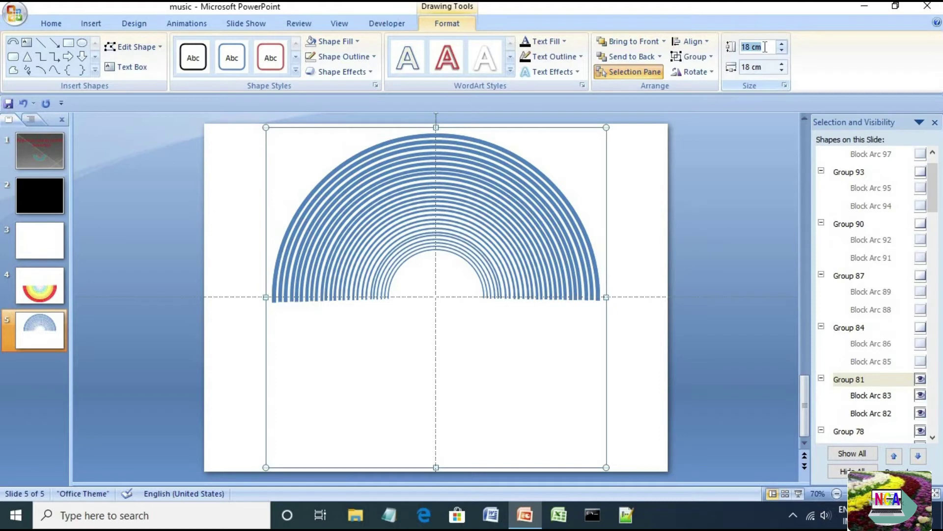
pyautogui.write('5')
pyautogui.press('Return')
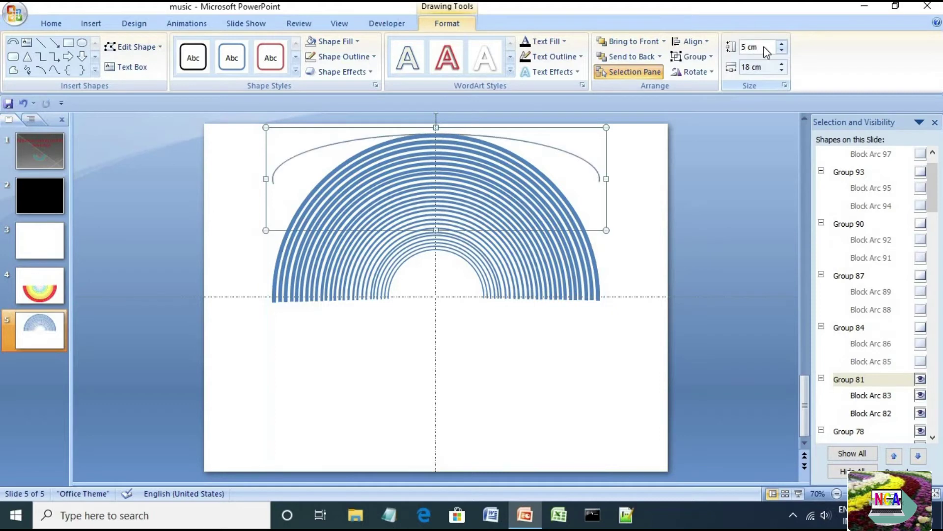
pyautogui.write('5')
pyautogui.press('Return')
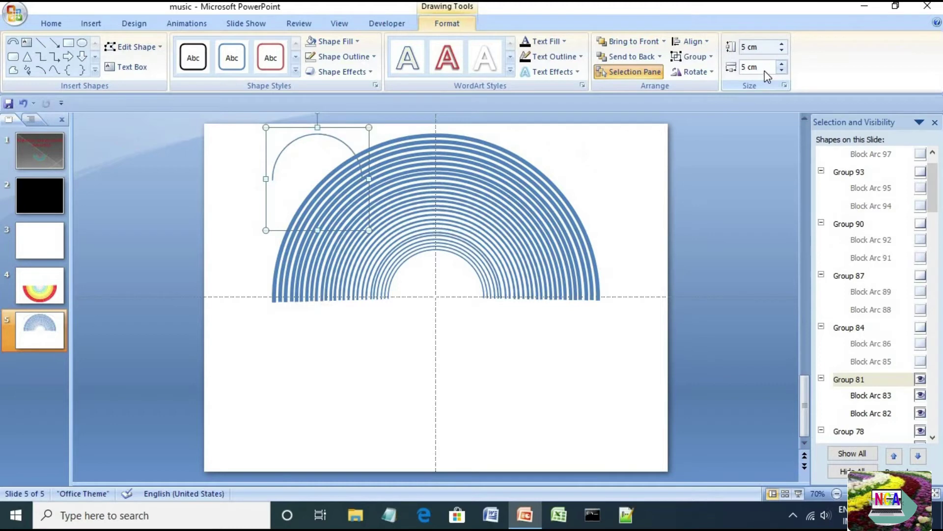
# - Align the resized Group 81 to the center and middle of the slide
pyautogui.click(709, 48)
pyautogui.click(714, 73)
pyautogui.click(704, 44)
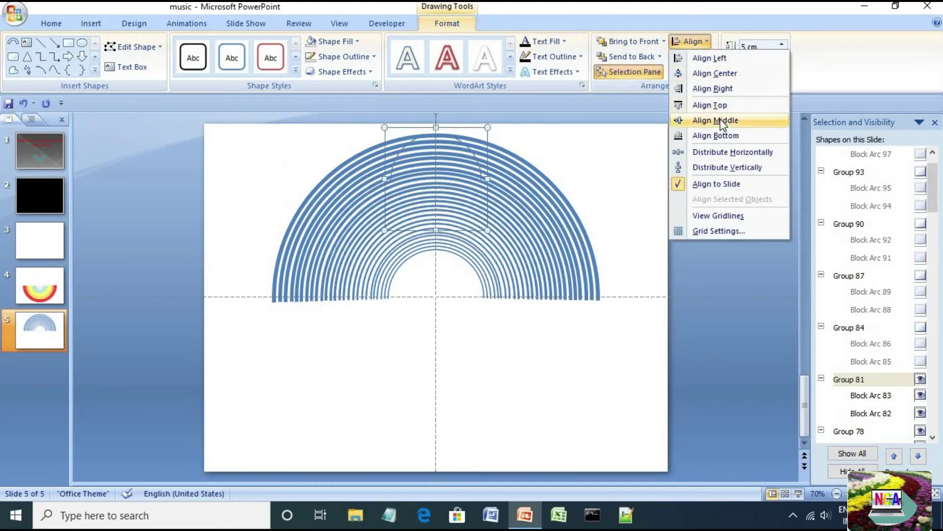
# - Align Group 81 to the slide's middle and make the hidden Group 84 visible with both its block arcs, keeping it selected
pyautogui.click(721, 121)
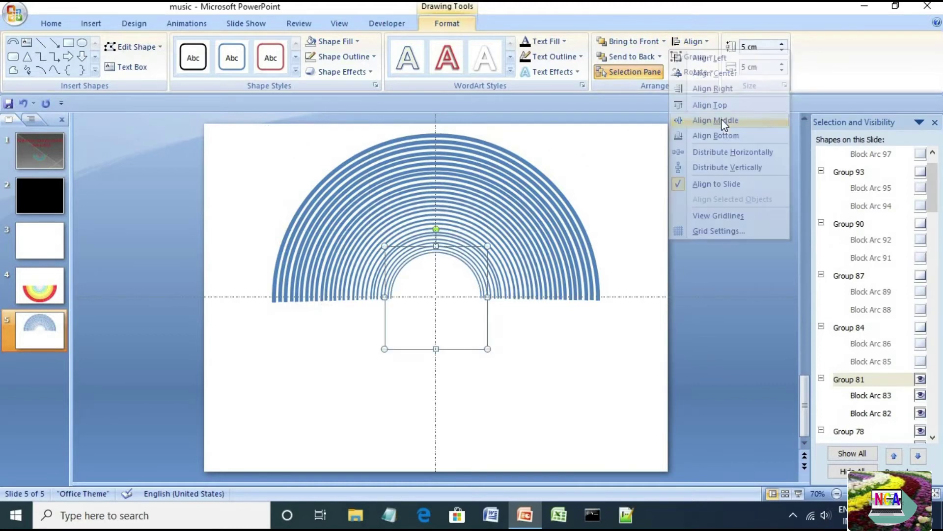
pyautogui.click(862, 332)
pyautogui.scroll(-5, 865, 339)
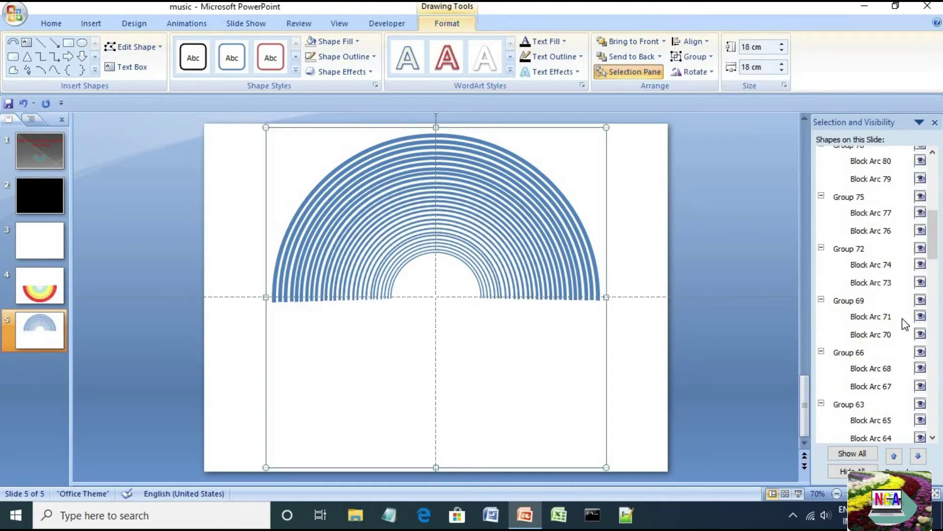
pyautogui.scroll(3, 906, 324)
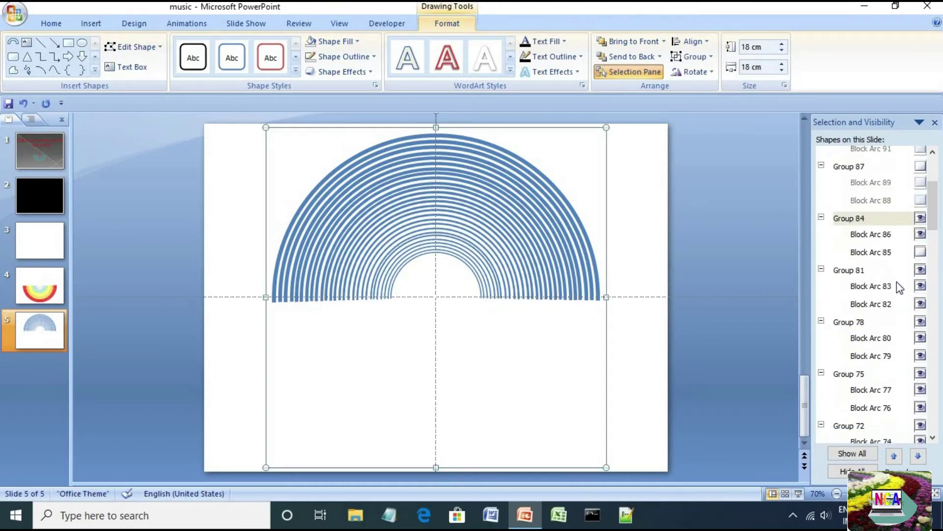
pyautogui.click(921, 252)
pyautogui.scroll(2, 891, 294)
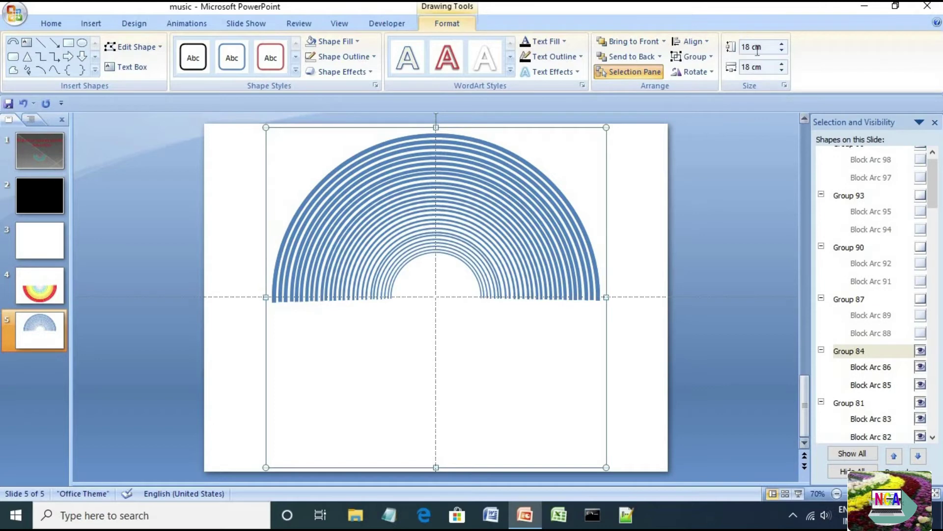
pyautogui.click(865, 403)
pyautogui.click(862, 352)
# - Set both the height and width of Group 84 to 4.8 cm
pyautogui.click(769, 47)
pyautogui.write('4,')
pyautogui.write('8')
pyautogui.press('Return')
pyautogui.click(769, 68)
pyautogui.write('4.8')
pyautogui.press('Return')
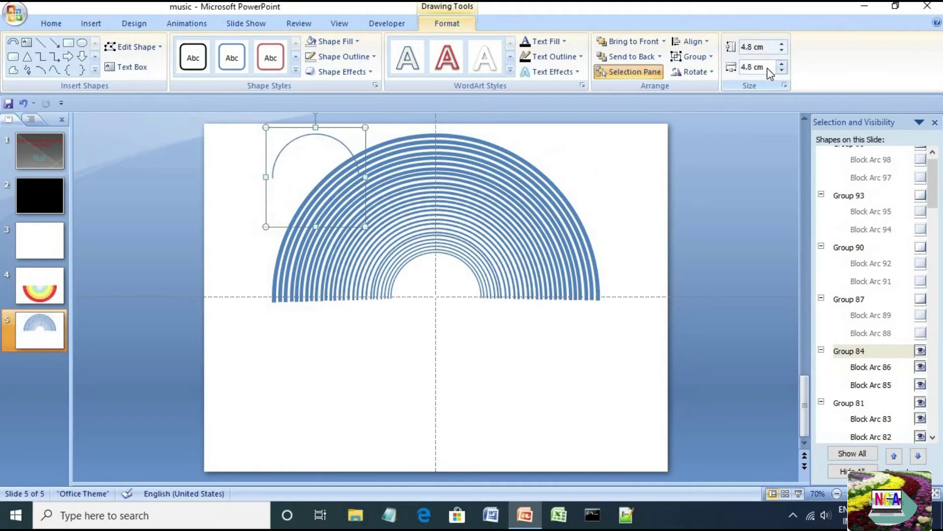
# - Align Group 84 to the center and middle of the slide
pyautogui.click(692, 42)
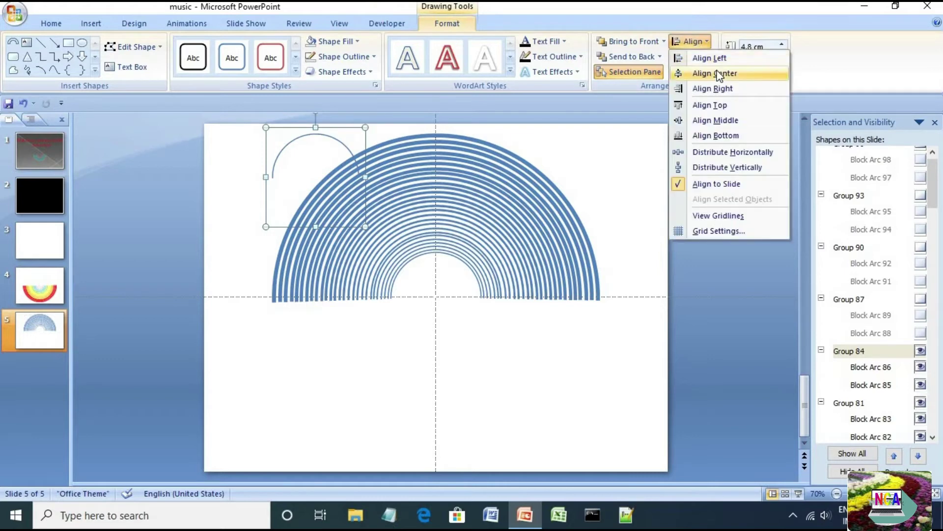
pyautogui.click(718, 75)
pyautogui.click(707, 40)
pyautogui.click(728, 121)
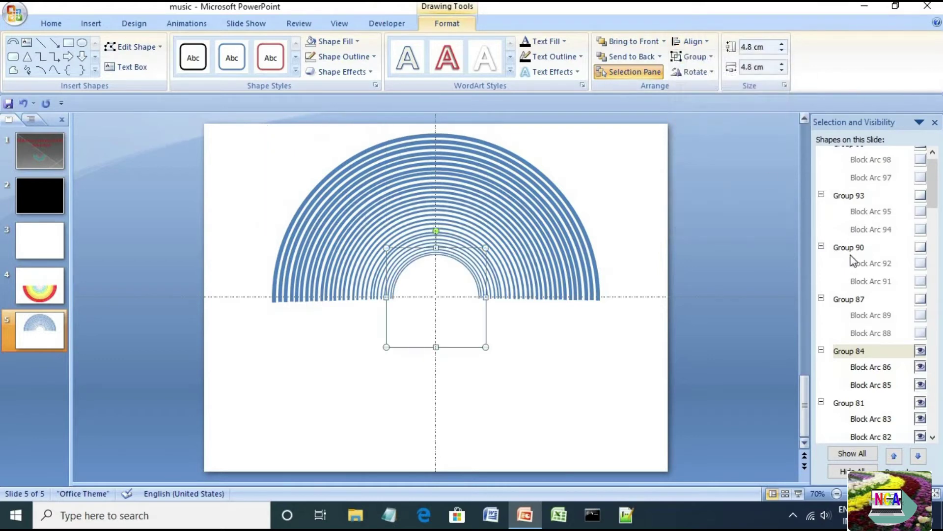
# - Make Group 87 and its block arcs visible and set the group's height and width to 4.5 cm
pyautogui.click(887, 299)
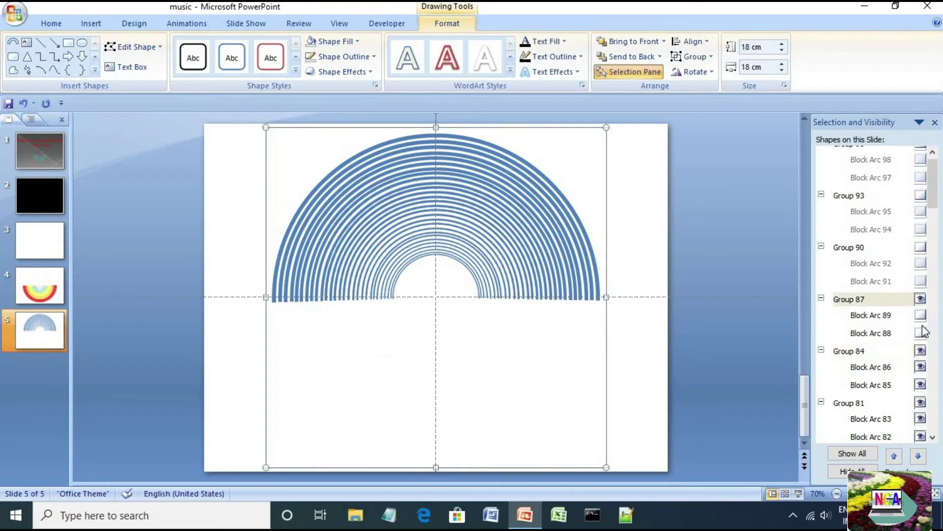
pyautogui.click(765, 46)
pyautogui.write('4.5')
pyautogui.press('Return')
pyautogui.click(764, 66)
pyautogui.write('4.')
pyautogui.press('Return')
# - Align Group 87 to the center and middle of the slide
pyautogui.click(702, 44)
pyautogui.click(715, 73)
pyautogui.click(693, 41)
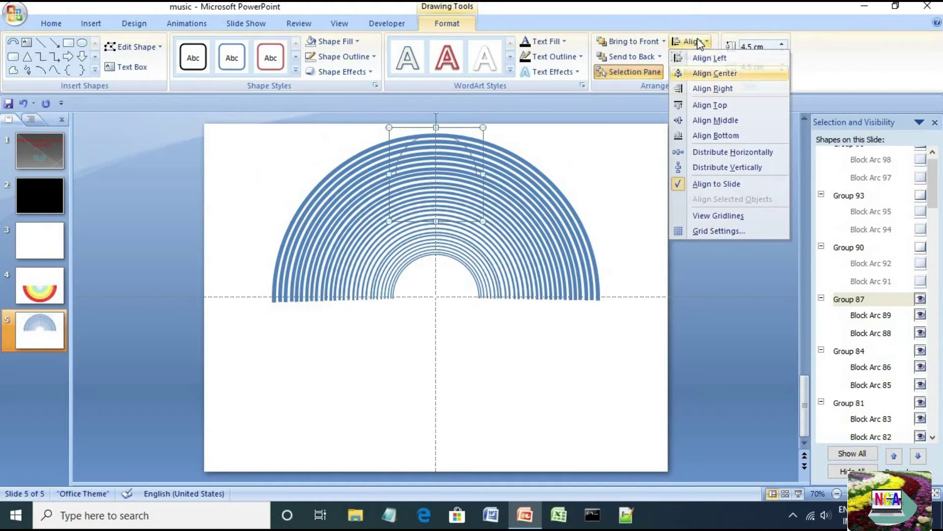
pyautogui.click(716, 119)
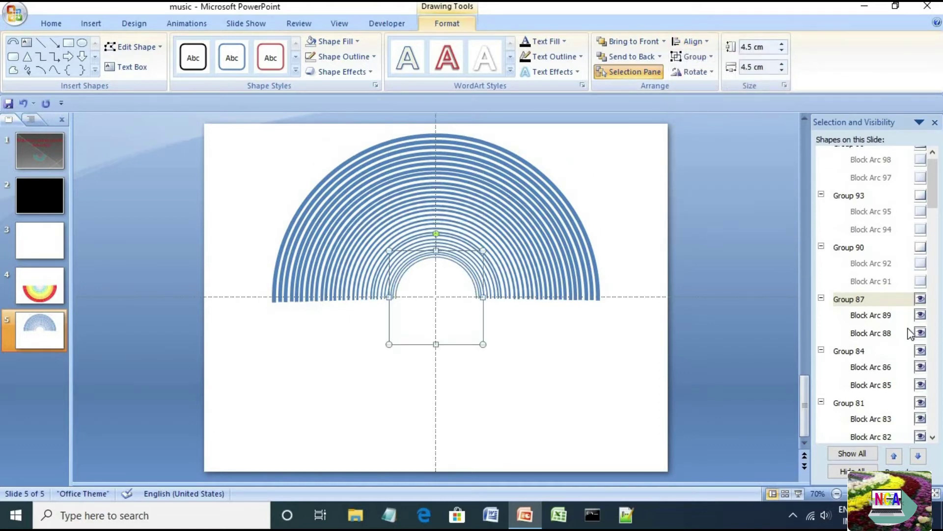
# - Make Group 90 and its block arcs visible and set the group's height and width to 4.3 cm
pyautogui.scroll(1, 911, 334)
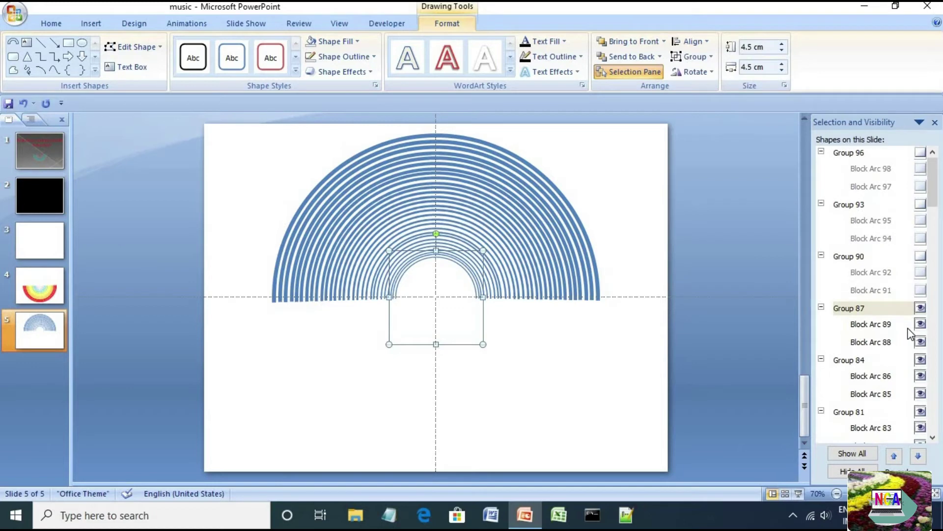
pyautogui.click(921, 256)
pyautogui.click(879, 259)
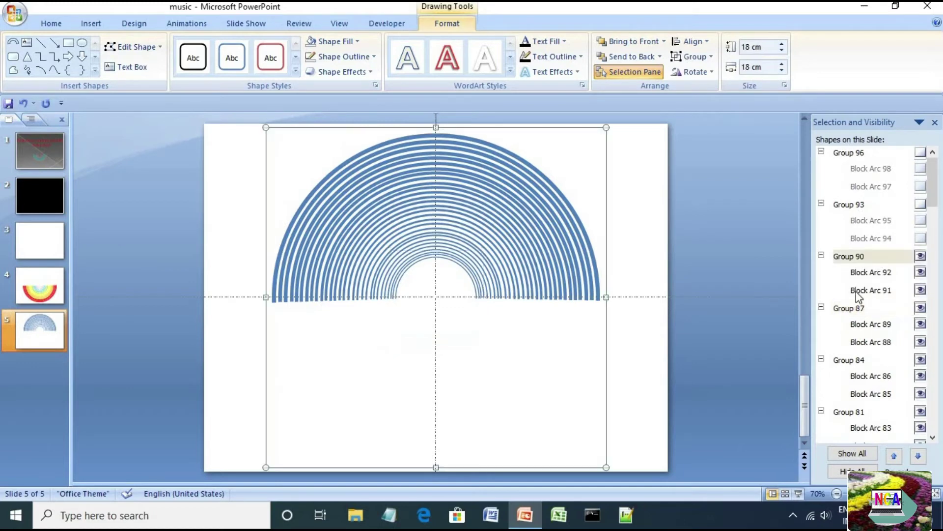
pyautogui.click(767, 47)
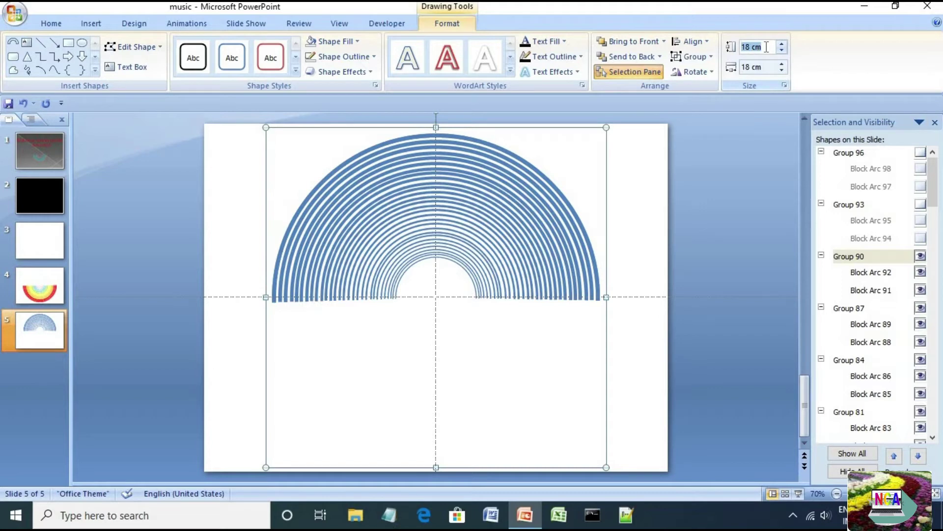
pyautogui.write('4.3')
pyautogui.press('Return')
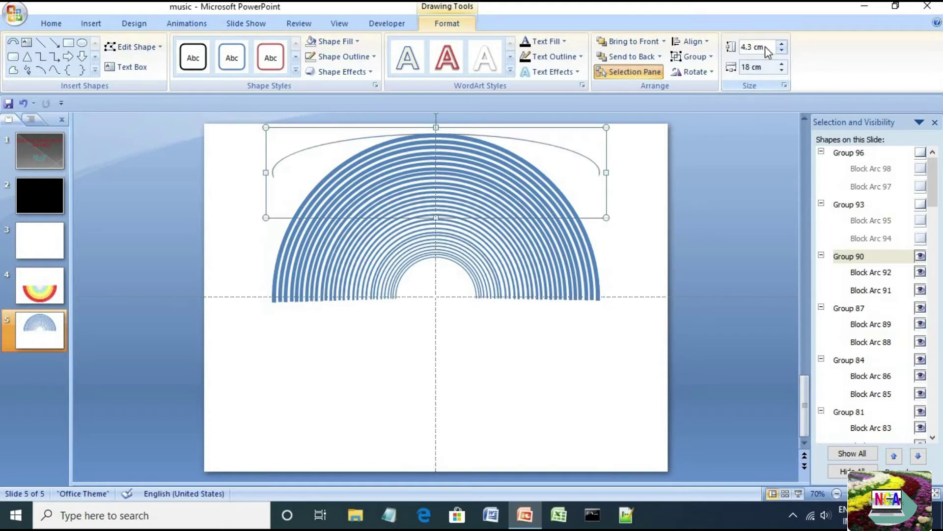
pyautogui.click(769, 65)
pyautogui.write('4.3')
pyautogui.press('Return')
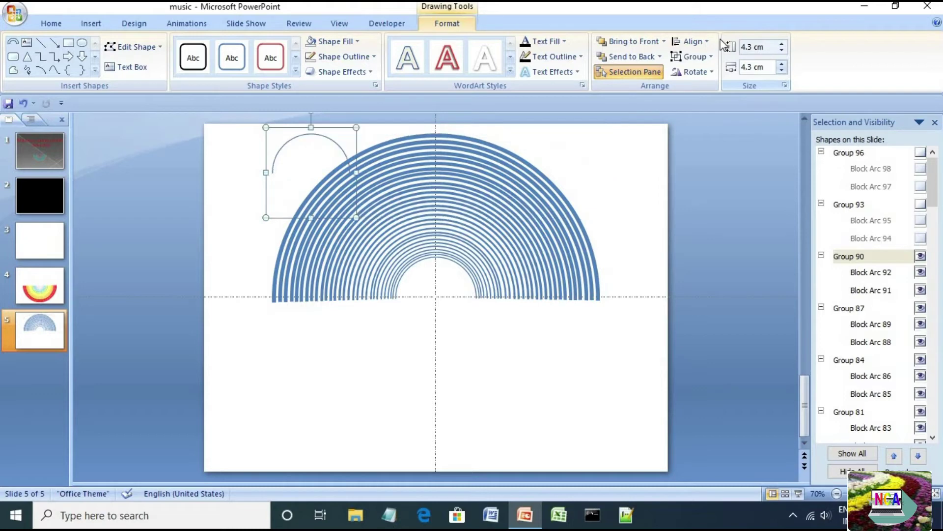
# - Align Group 90 to the center and middle of the slide
pyautogui.click(692, 41)
pyautogui.click(717, 79)
pyautogui.click(692, 41)
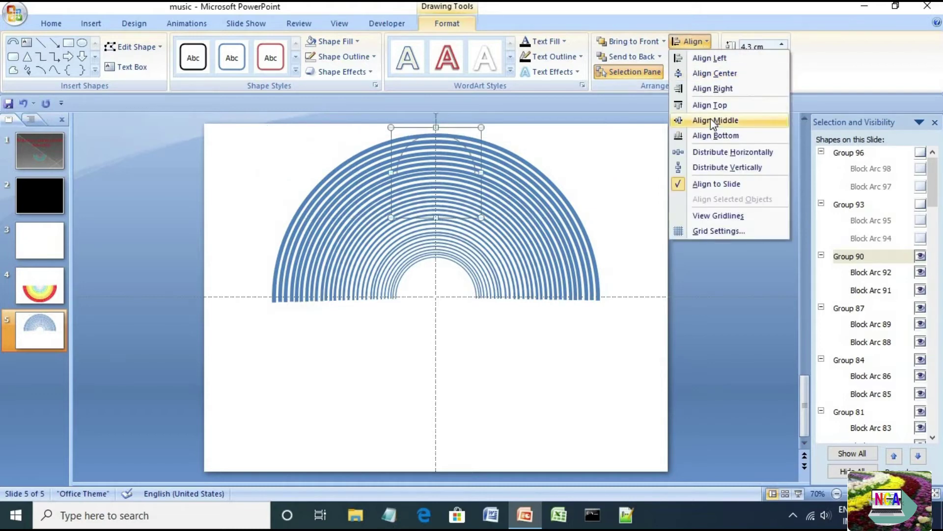
pyautogui.click(711, 120)
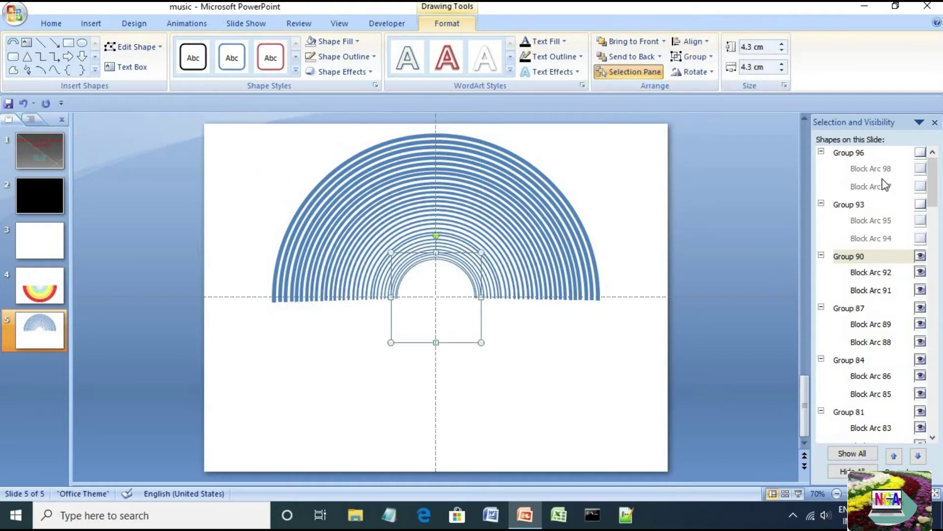
# - Make Group 93 and its block arcs visible and set the group's height and width to 4 cm
pyautogui.click(920, 204)
pyautogui.click(875, 205)
pyautogui.click(769, 47)
pyautogui.write('4')
pyautogui.press('Return')
pyautogui.click(766, 66)
pyautogui.write('4')
pyautogui.press('Return')
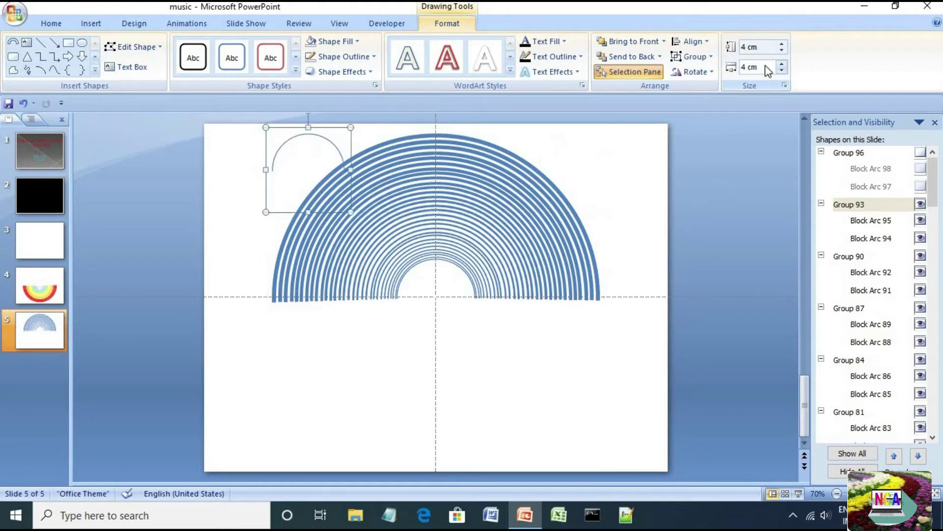
# - Align Group 93 to the center and middle of the slide
pyautogui.click(690, 41)
pyautogui.click(713, 73)
pyautogui.click(690, 41)
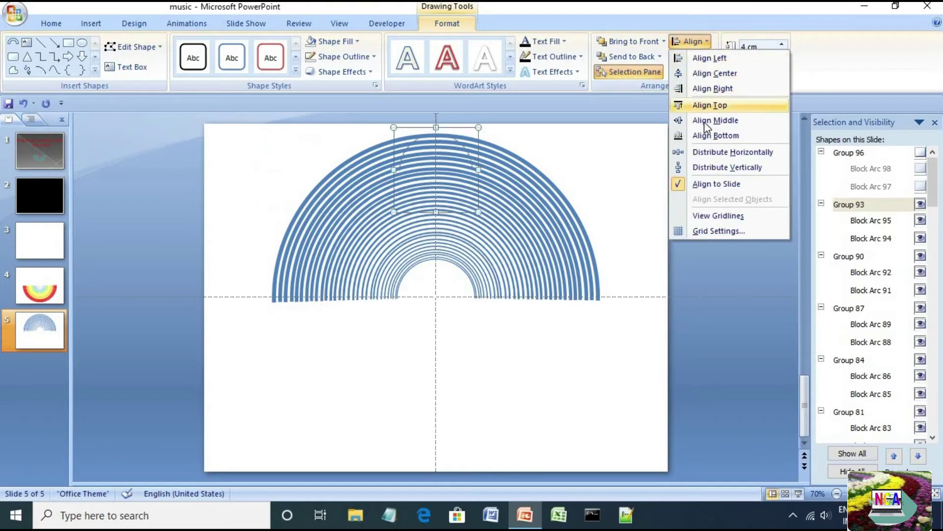
pyautogui.click(715, 120)
# - Make Group 96 and its block arcs visible and set the group's height and width to 3.8 cm
pyautogui.click(920, 168)
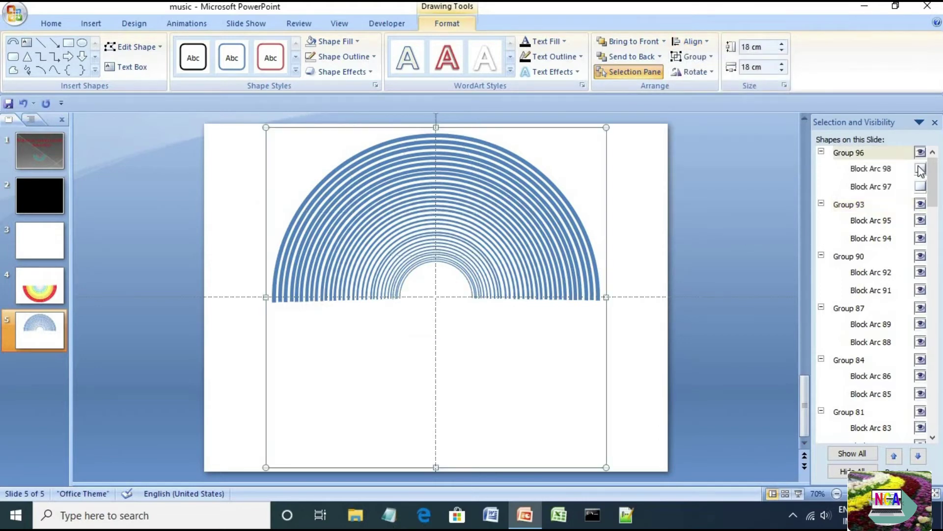
pyautogui.click(920, 186)
pyautogui.click(767, 47)
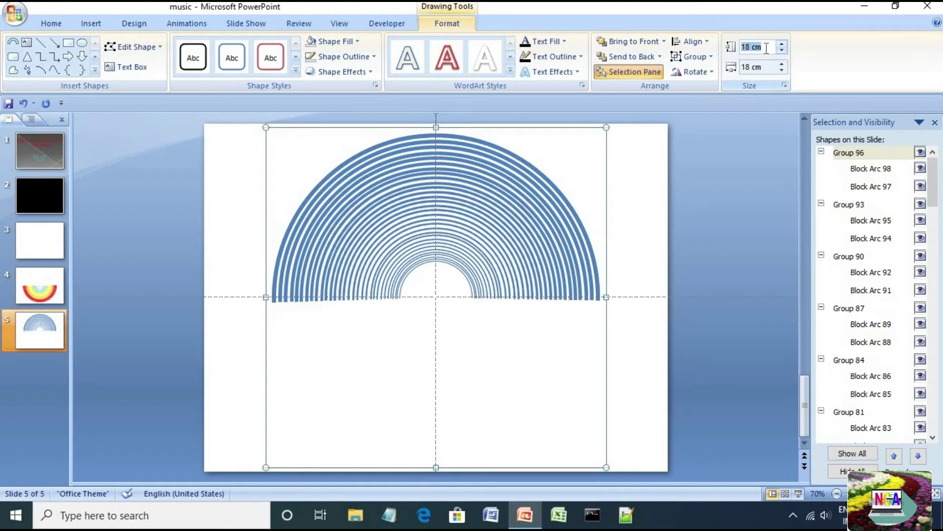
pyautogui.write('3.8')
pyautogui.press('Return')
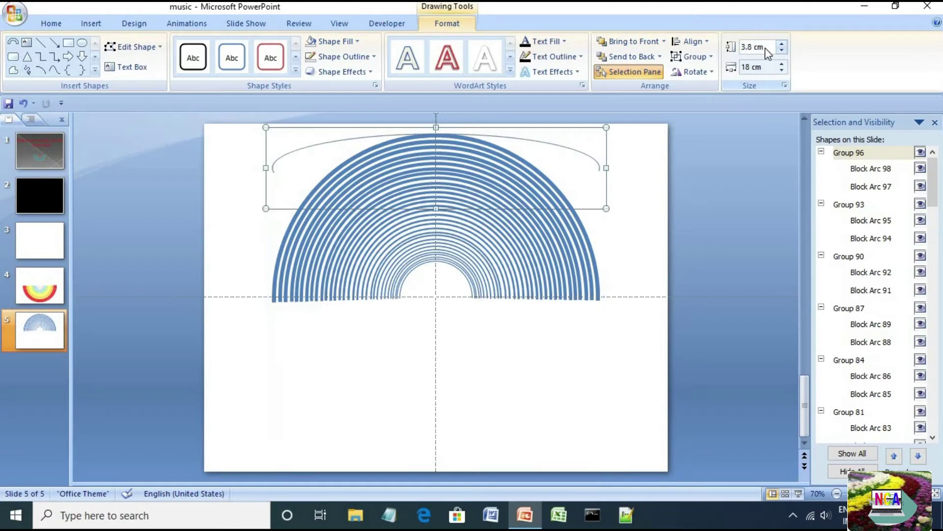
pyautogui.click(766, 67)
pyautogui.write('3.8')
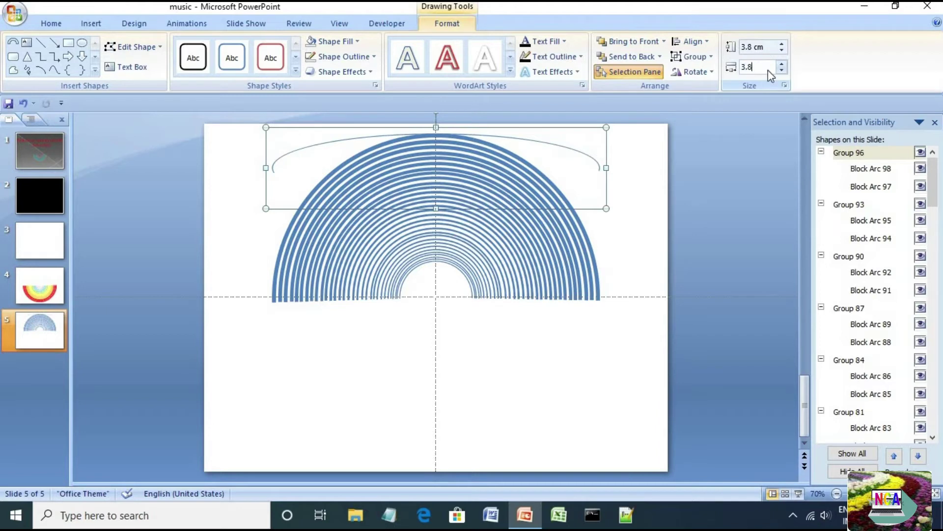
pyautogui.press('Return')
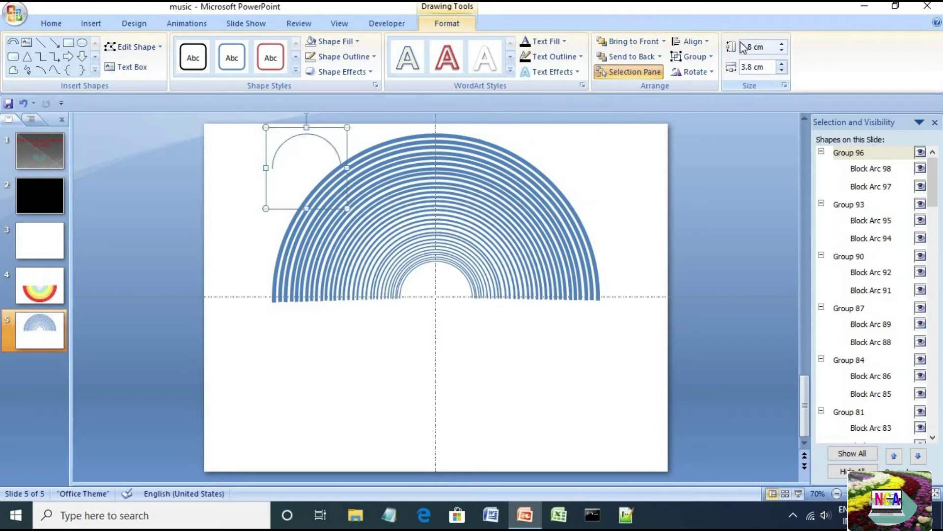
# - Align Group 96 to the center and middle of the slide
pyautogui.click(691, 41)
pyautogui.click(715, 73)
pyautogui.click(690, 41)
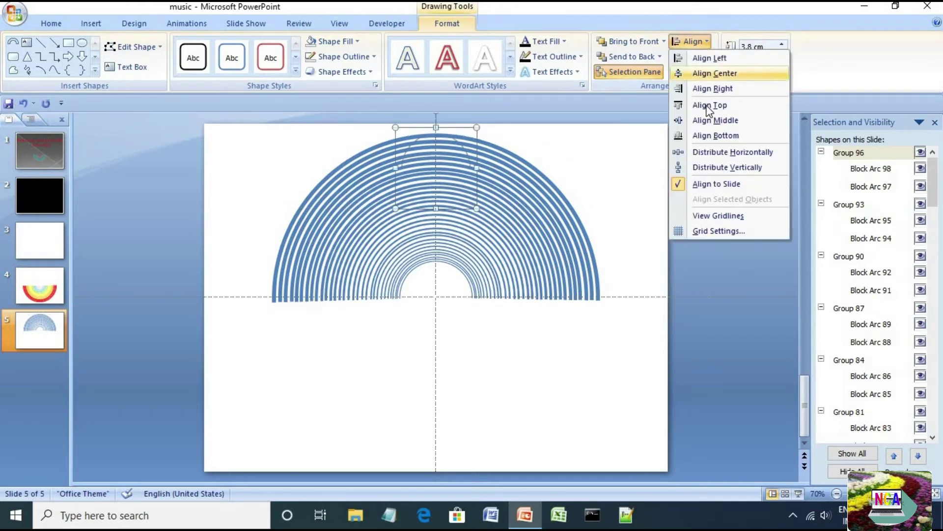
pyautogui.click(708, 120)
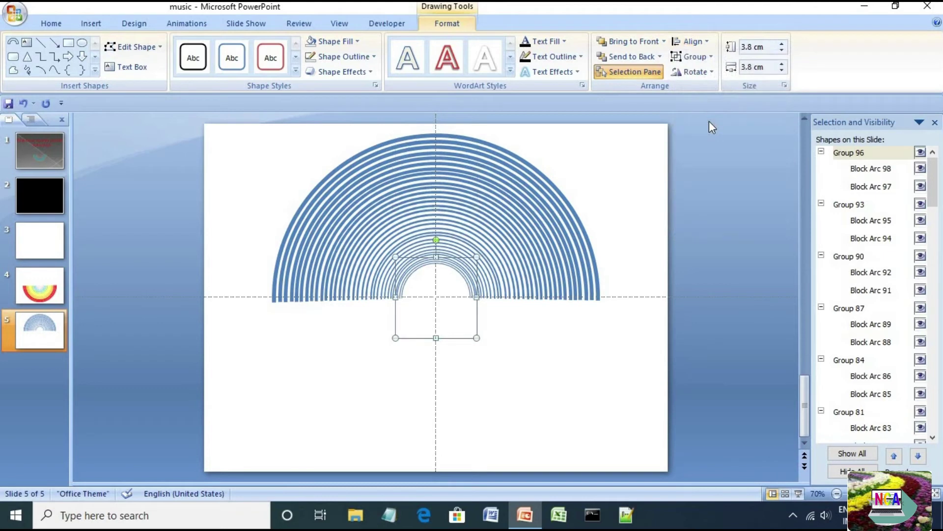
# - Paste another copy of the full-size arc group onto the slide and select the new group
pyautogui.hotkey('ctrl', 'a')
pyautogui.hotkey('ctrl', 'g')
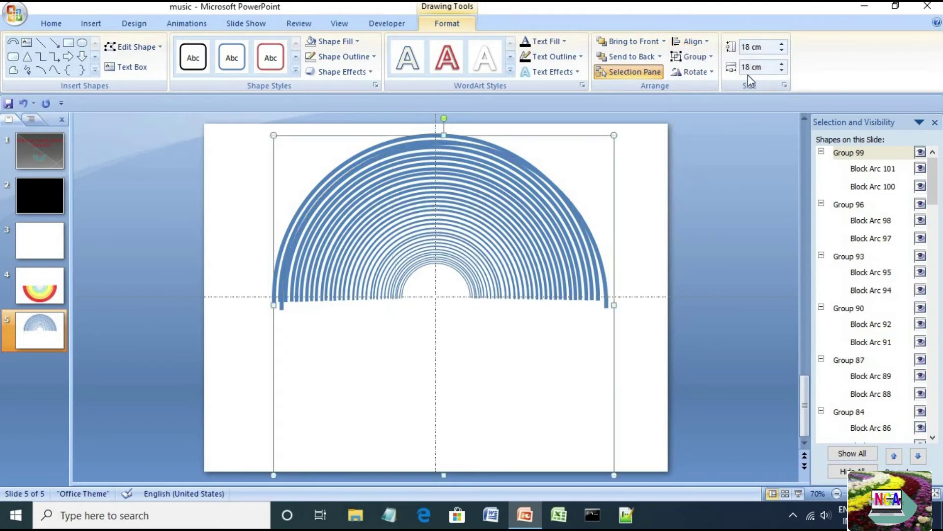
pyautogui.click(704, 44)
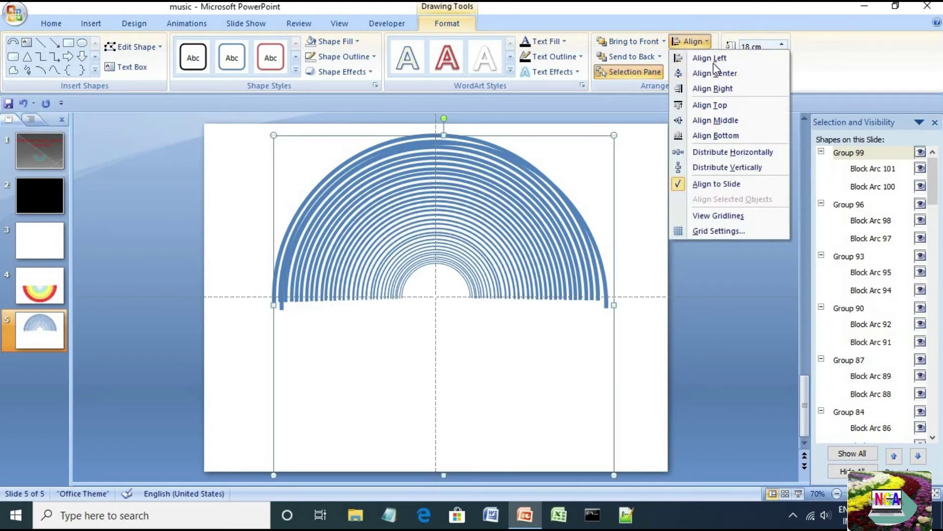
pyautogui.click(745, 300)
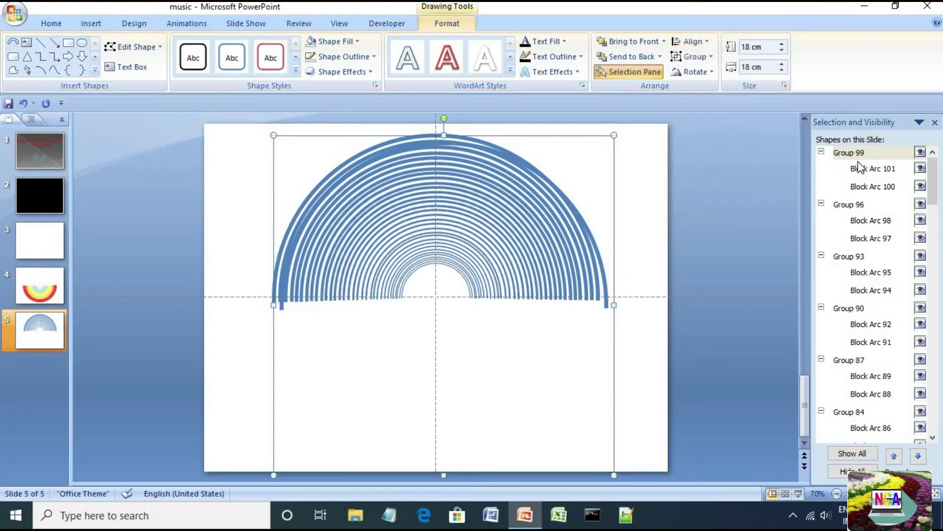
pyautogui.click(850, 204)
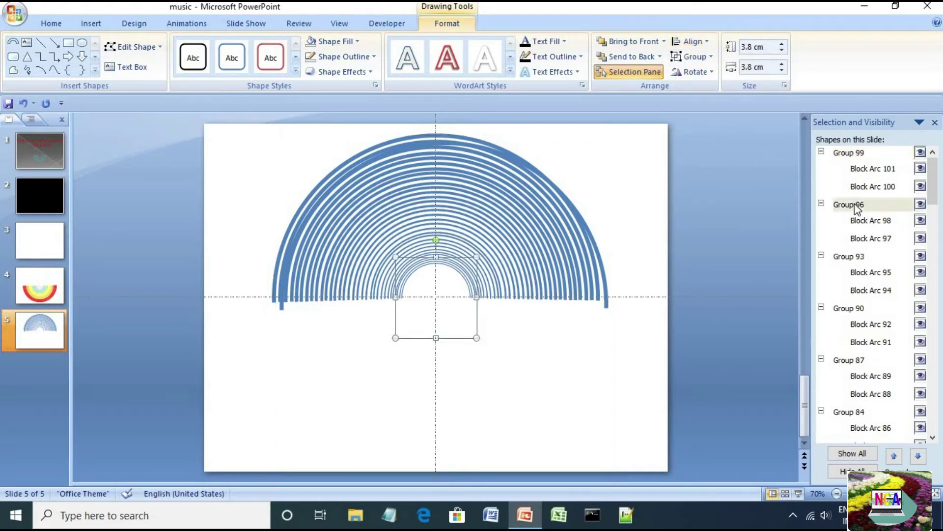
pyautogui.click(860, 154)
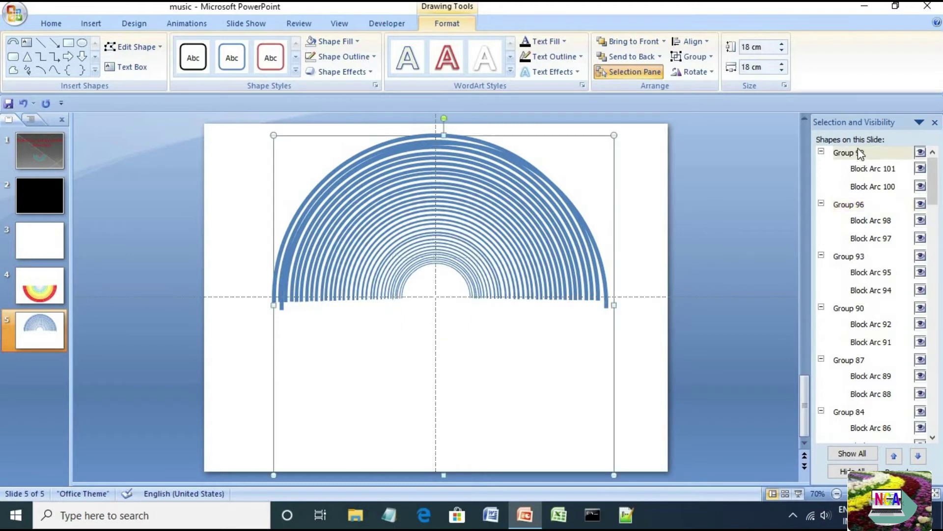
# - Set the newly pasted arc group's height and width to 3.5 cm
pyautogui.click(765, 47)
pyautogui.write('3.5')
pyautogui.press('Return')
pyautogui.click(765, 68)
pyautogui.write('3.5')
pyautogui.press('Return')
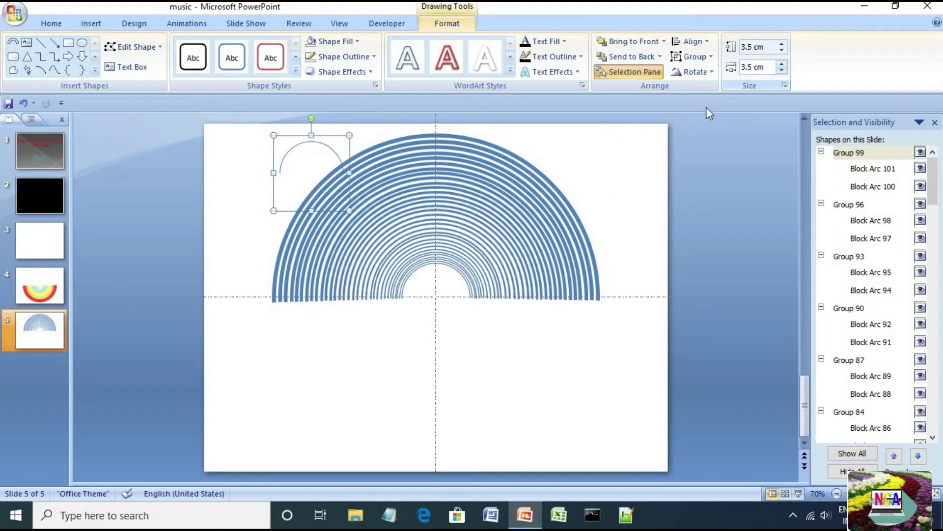
# - Align the 3.5 cm arc group to the center and middle of the slide
pyautogui.click(693, 56)
pyautogui.click(701, 48)
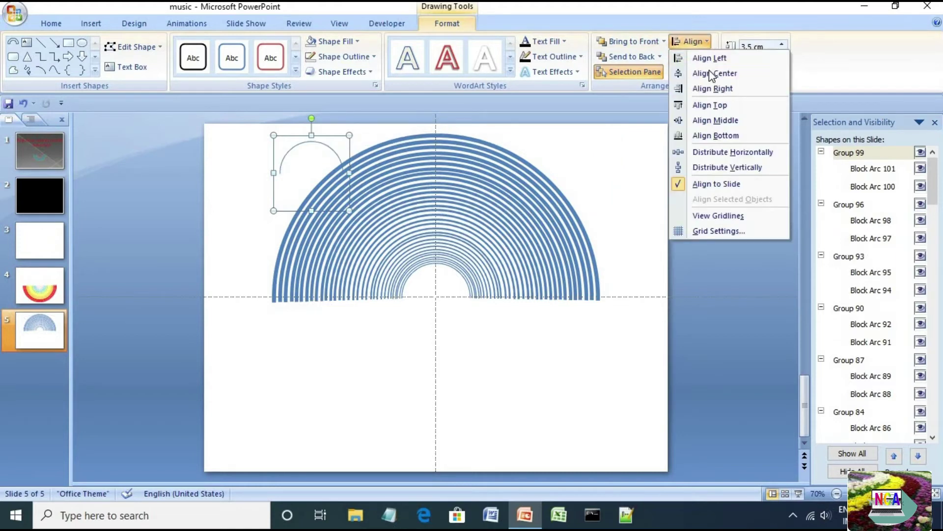
pyautogui.click(715, 73)
pyautogui.click(692, 41)
pyautogui.click(720, 121)
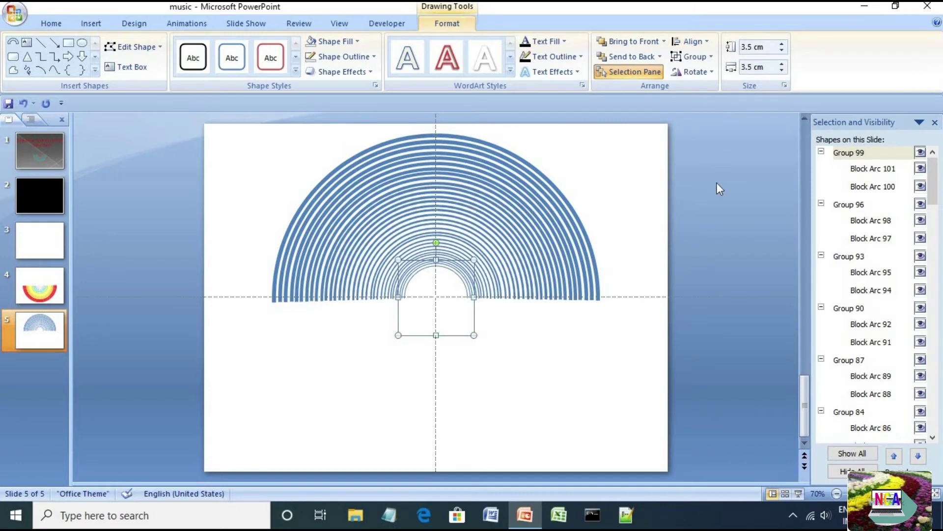
# - Paste another copy of the full-size arc group and set its height and width to 3 cm
pyautogui.hotkey('ctrl', 'v')
pyautogui.click(765, 48)
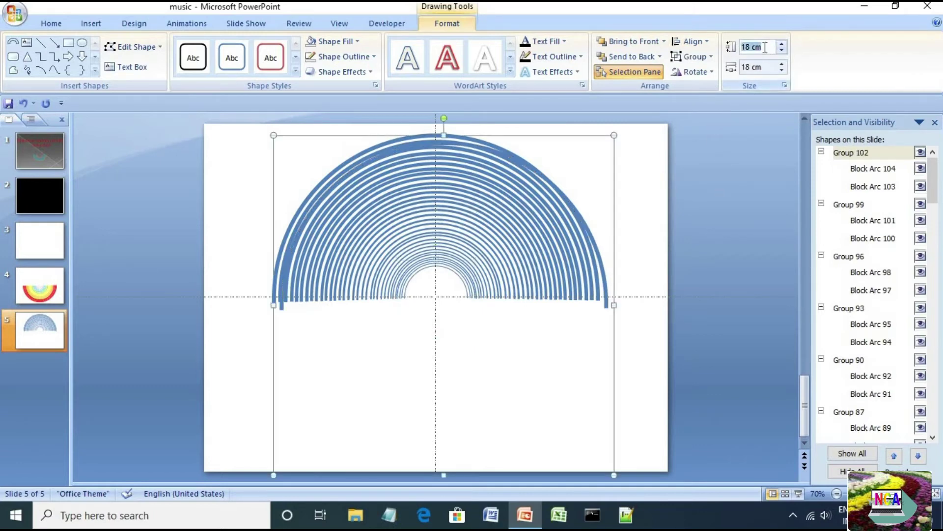
pyautogui.write('3')
pyautogui.press('Return')
pyautogui.click(763, 66)
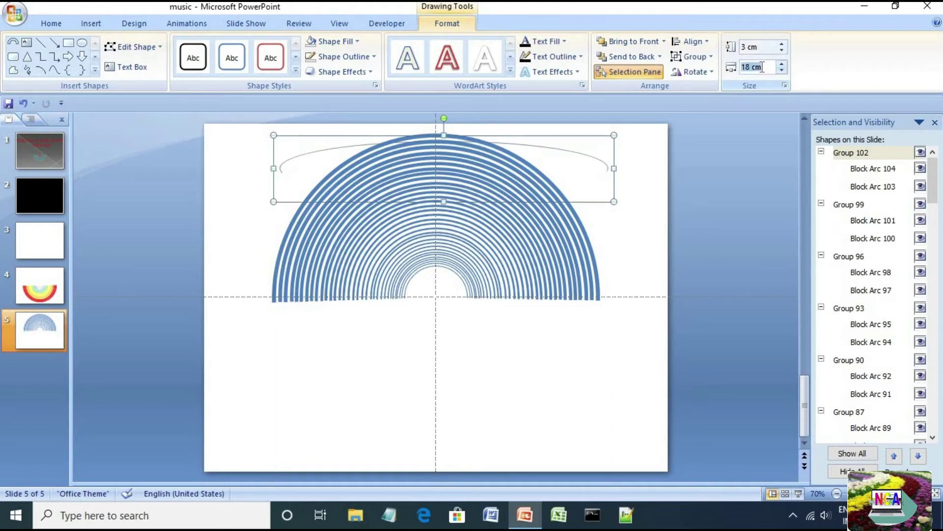
pyautogui.write('3')
pyautogui.press('Return')
# - Align the 3 cm arc group to the center and middle of the slide
pyautogui.click(690, 41)
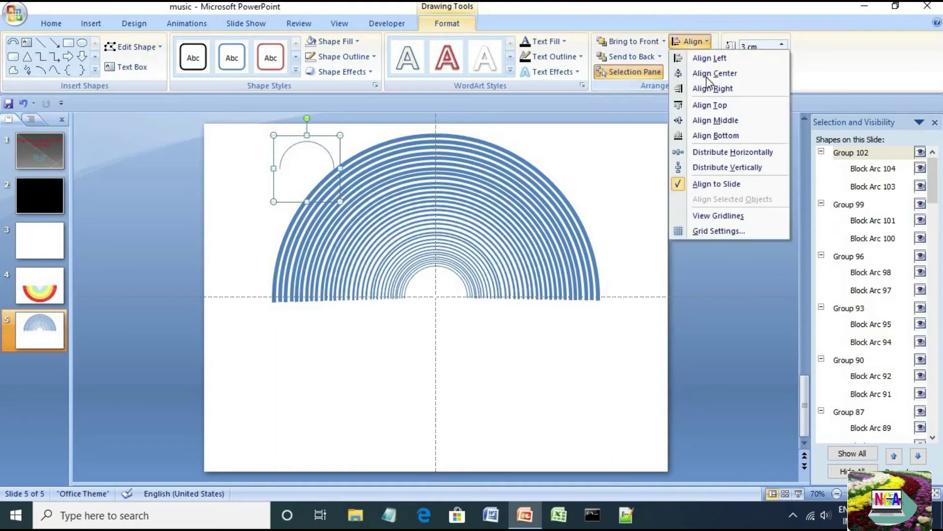
pyautogui.click(713, 73)
pyautogui.click(690, 42)
pyautogui.click(722, 121)
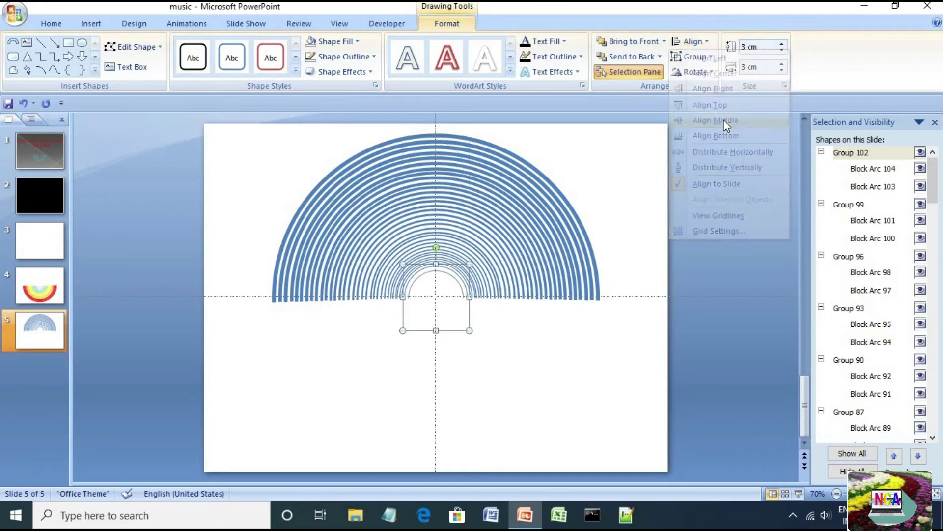
# - Increase the innermost arc group's height and width to 3.1 cm and realign it to the slide's center and middle
pyautogui.click(782, 43)
pyautogui.click(783, 64)
pyautogui.click(691, 41)
pyautogui.click(715, 73)
pyautogui.click(690, 41)
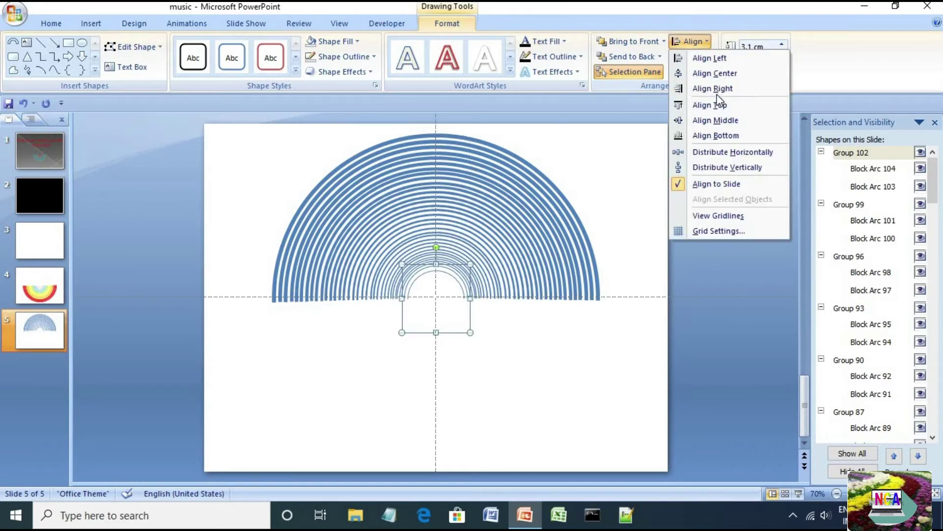
pyautogui.click(722, 120)
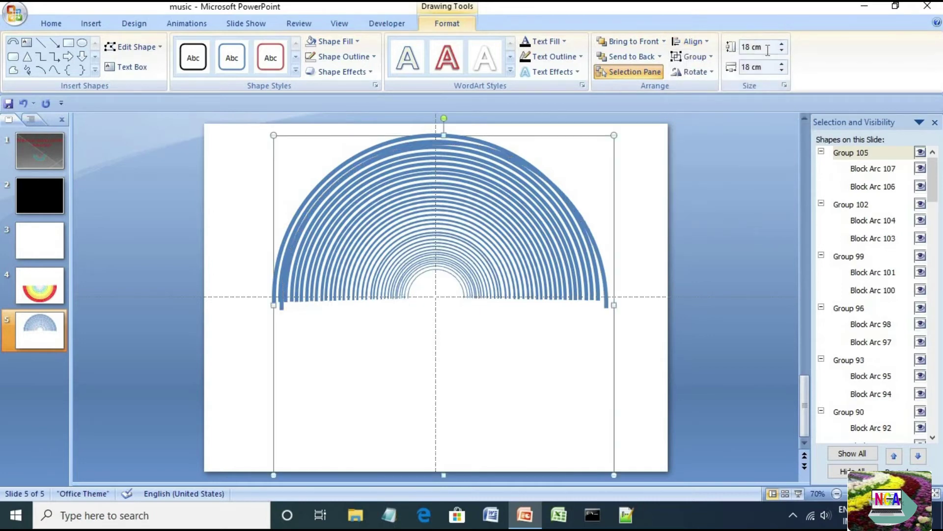
# - Set the newly pasted full-size arc group's height and width to 2.8 cm
pyautogui.click(768, 49)
pyautogui.write('2')
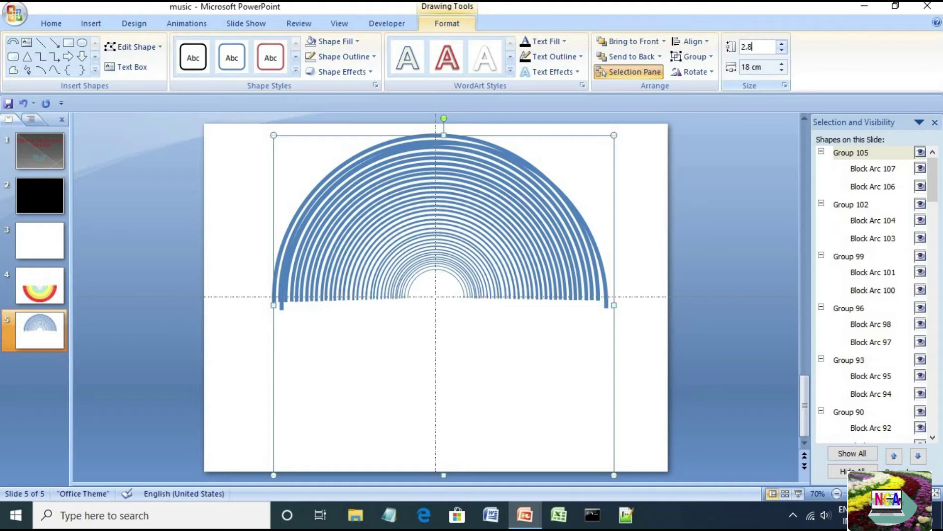
pyautogui.write('.8')
pyautogui.press('Return')
pyautogui.click(766, 67)
pyautogui.write('2.8')
pyautogui.press('Return')
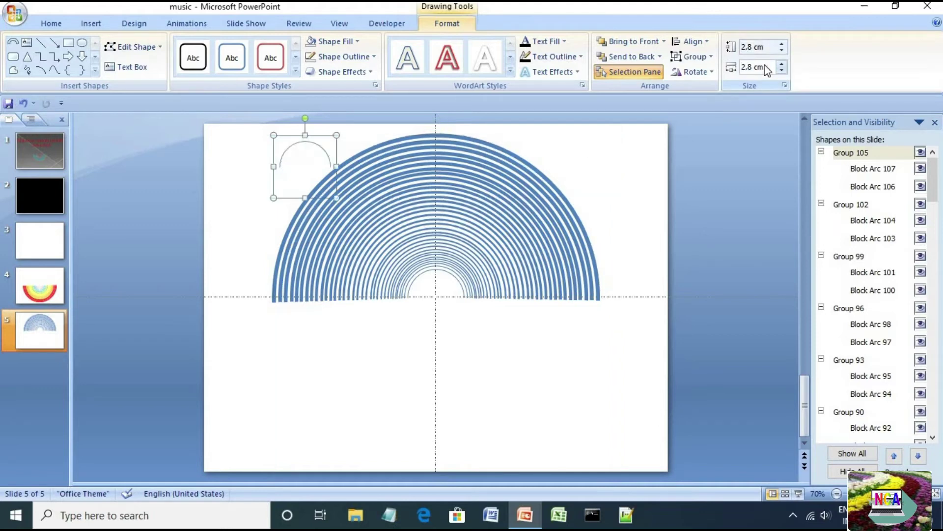
# - Align the 2.8 cm arc group to the center and middle of the slide
pyautogui.click(690, 41)
pyautogui.click(715, 73)
pyautogui.click(691, 41)
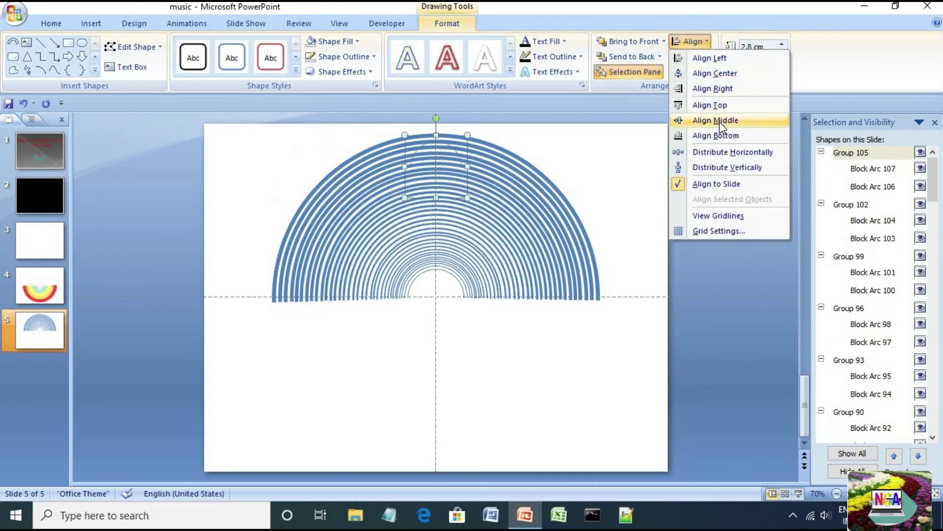
pyautogui.click(715, 120)
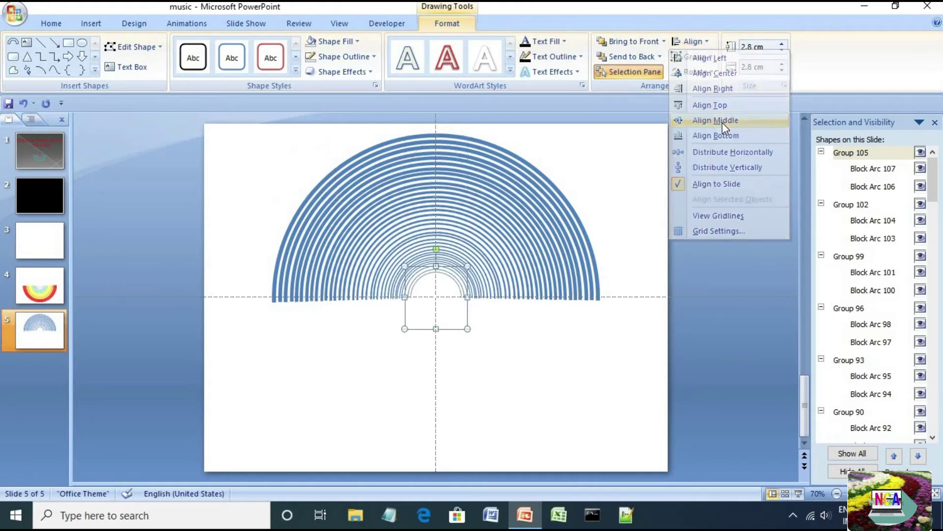
# - Paste another full-size arc group and set its height and width to 2.5 cm
pyautogui.hotkey('ctrl', 'v')
pyautogui.click(765, 46)
pyautogui.write('2.5')
pyautogui.press('Return')
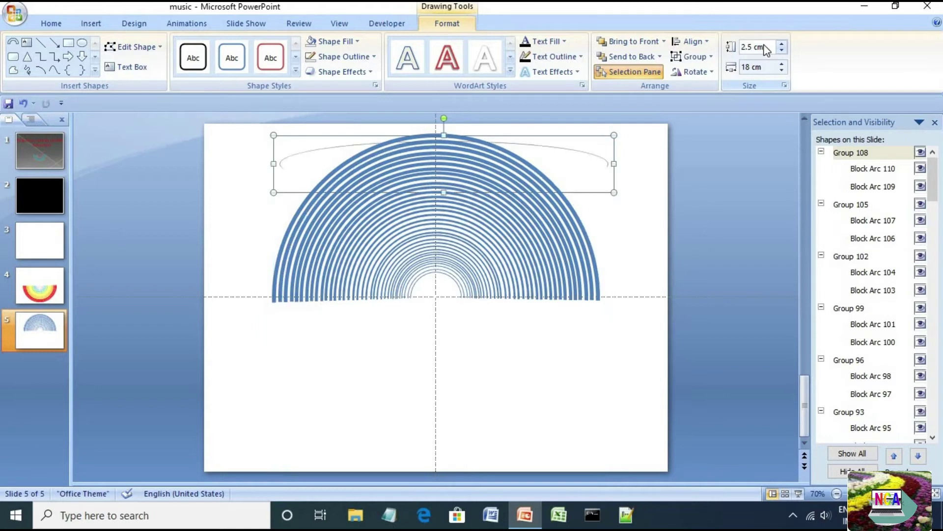
pyautogui.click(764, 67)
pyautogui.write('2.5')
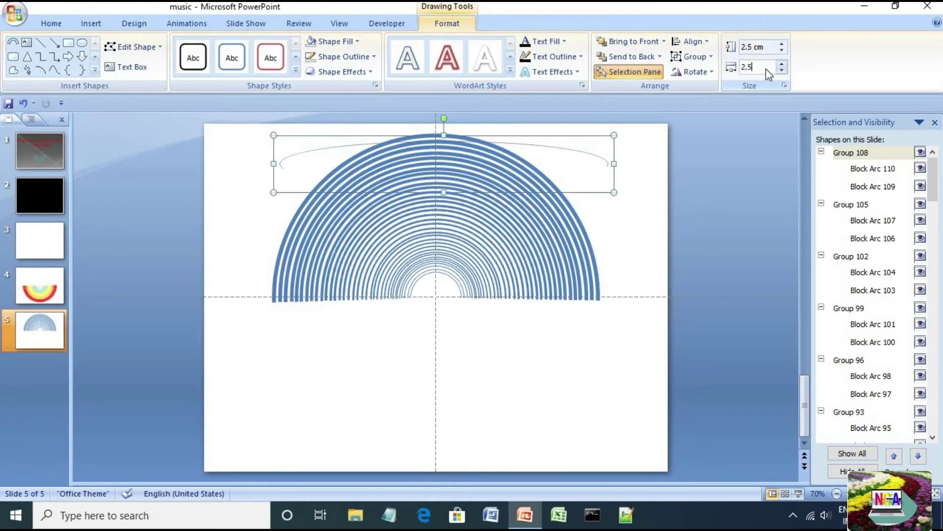
pyautogui.press('Return')
# - Align the 2.5 cm arc group to the center and middle of the slide
pyautogui.click(697, 42)
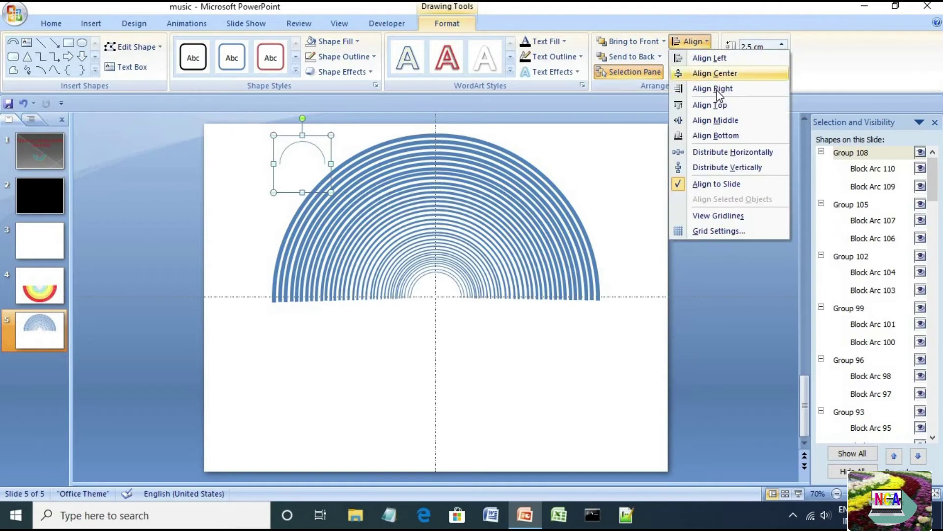
pyautogui.click(715, 73)
pyautogui.click(697, 42)
pyautogui.click(716, 120)
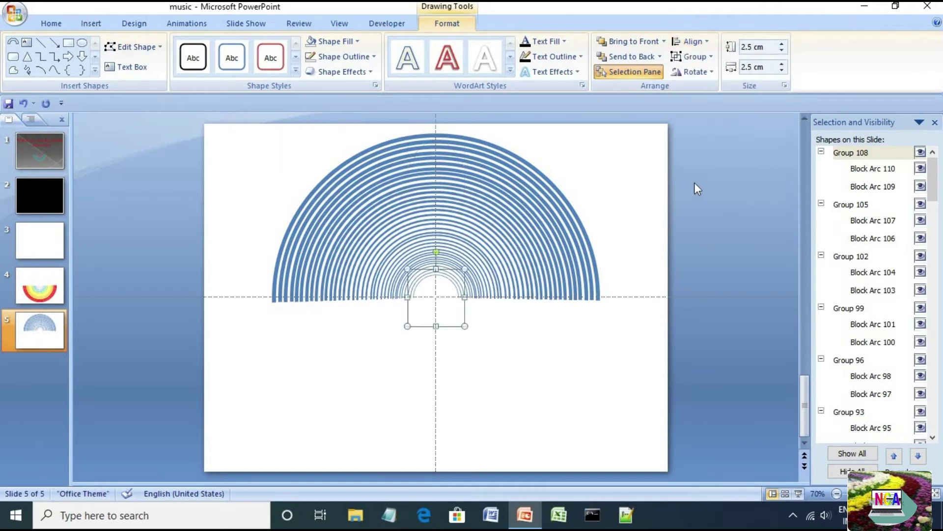
# - Add a Spin emphasis animation to all arc groups on the slide and set its amount to Half Spin
pyautogui.click(720, 215)
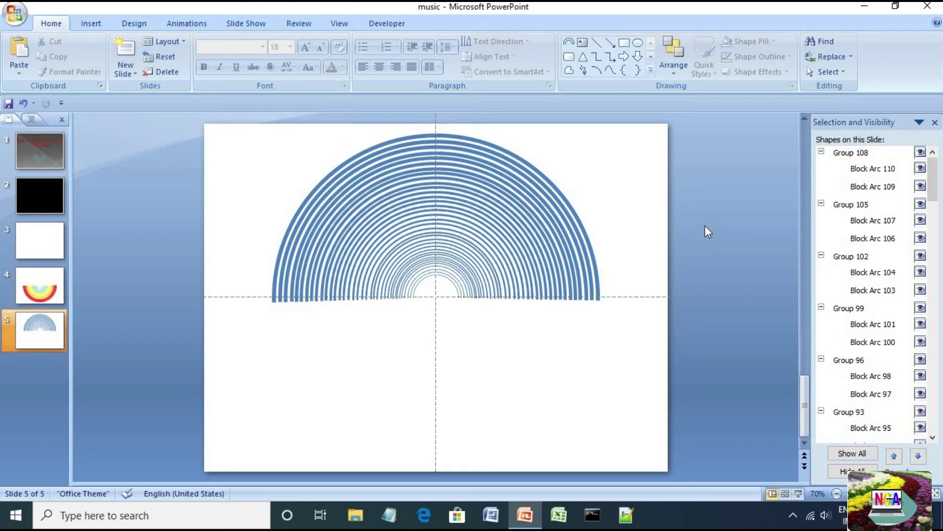
pyautogui.hotkey('ctrl', 'a')
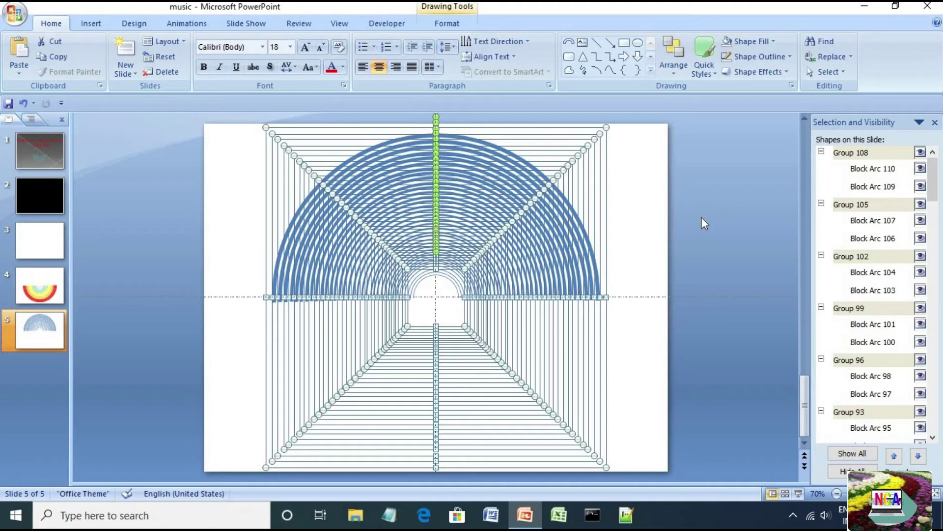
pyautogui.click(185, 24)
pyautogui.click(84, 67)
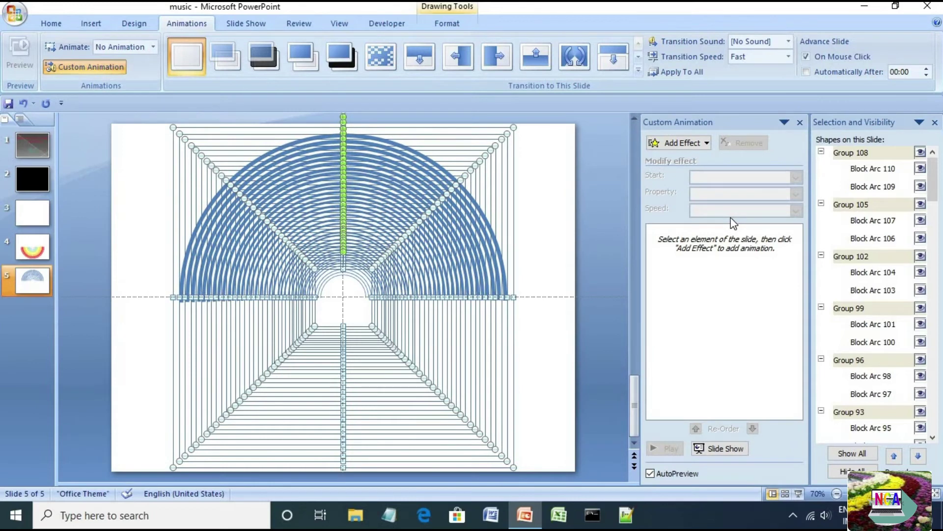
pyautogui.click(705, 143)
pyautogui.moveTo(692, 178)
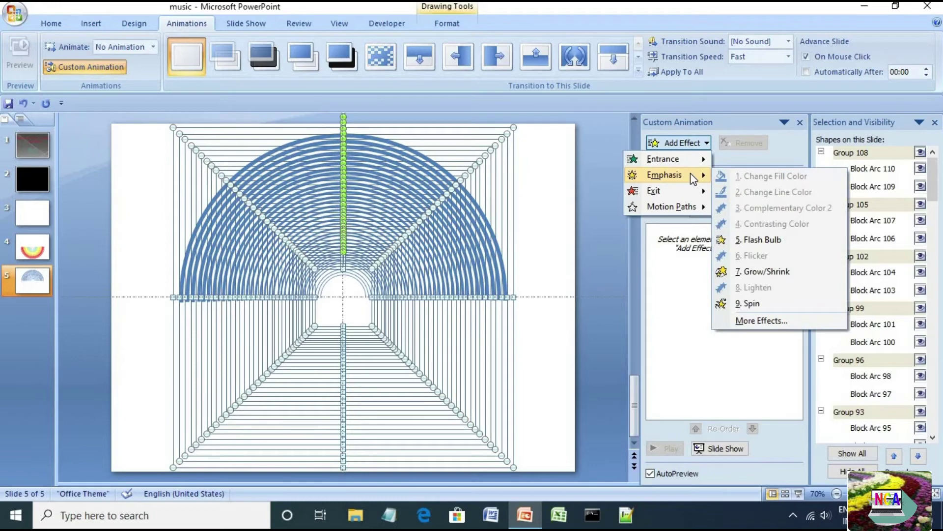
pyautogui.click(739, 304)
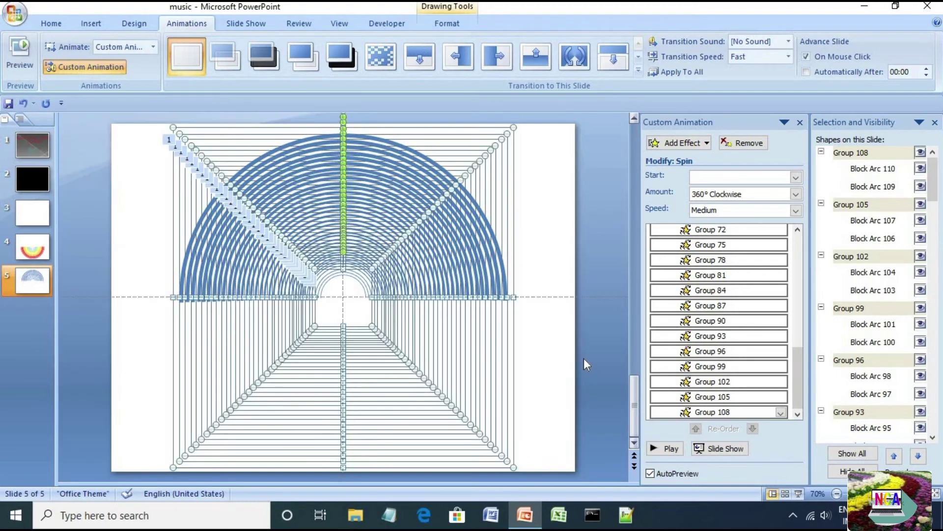
pyautogui.click(796, 194)
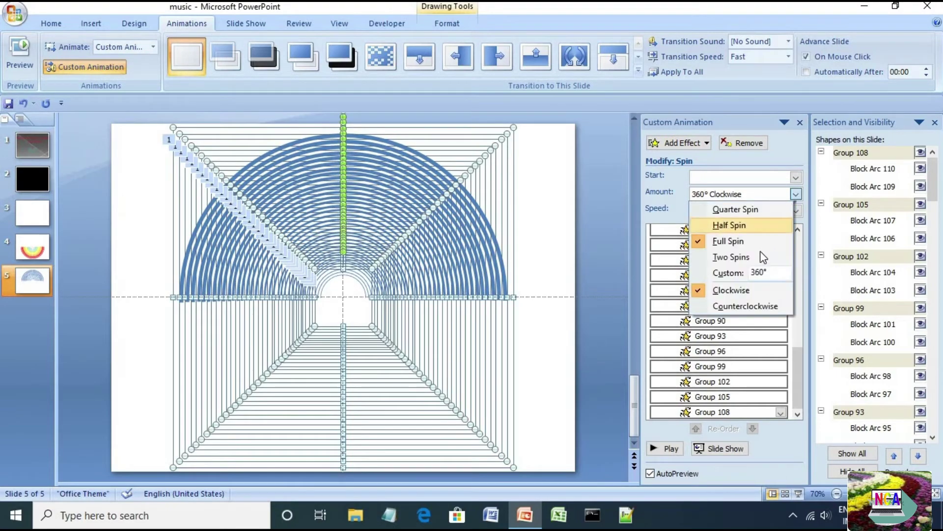
pyautogui.click(759, 228)
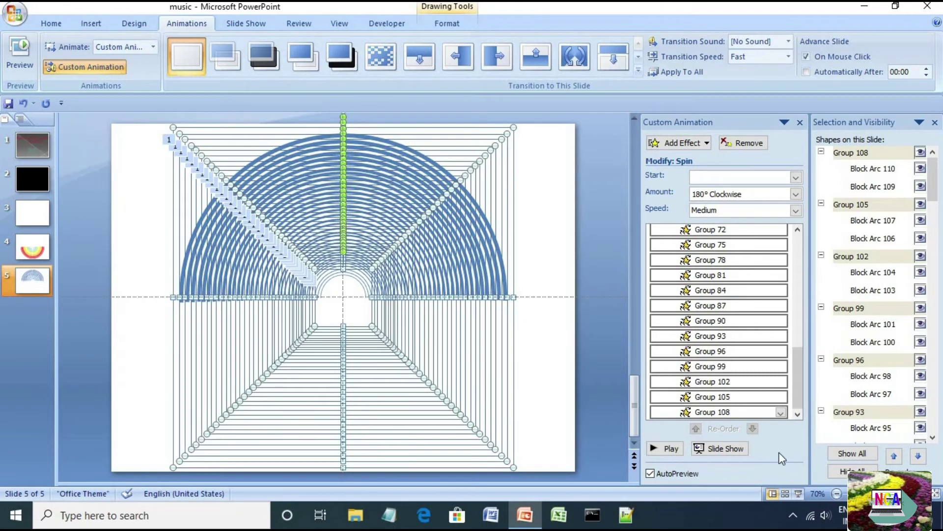
# - Enable Auto-reverse and Smooth end in the effect options of all the Spin animations
pyautogui.click(781, 411)
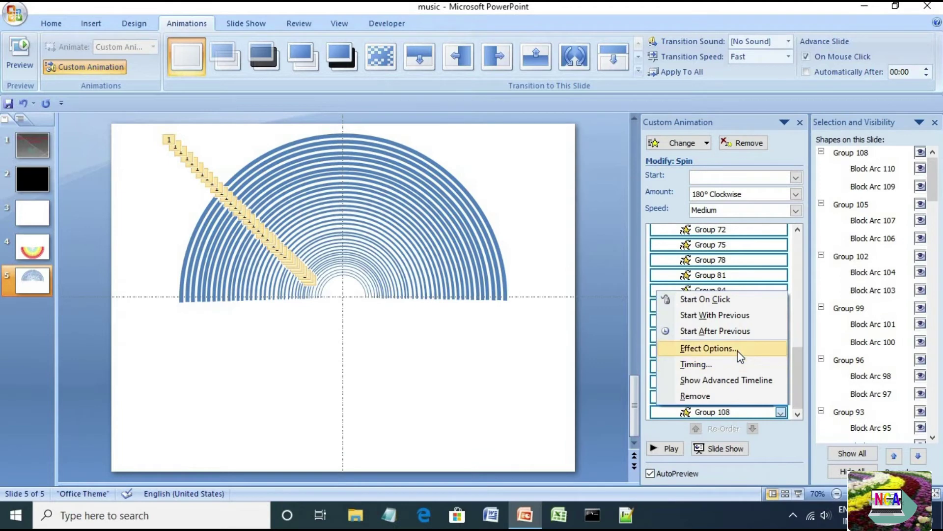
pyautogui.click(738, 349)
pyautogui.click(372, 233)
pyautogui.click(484, 219)
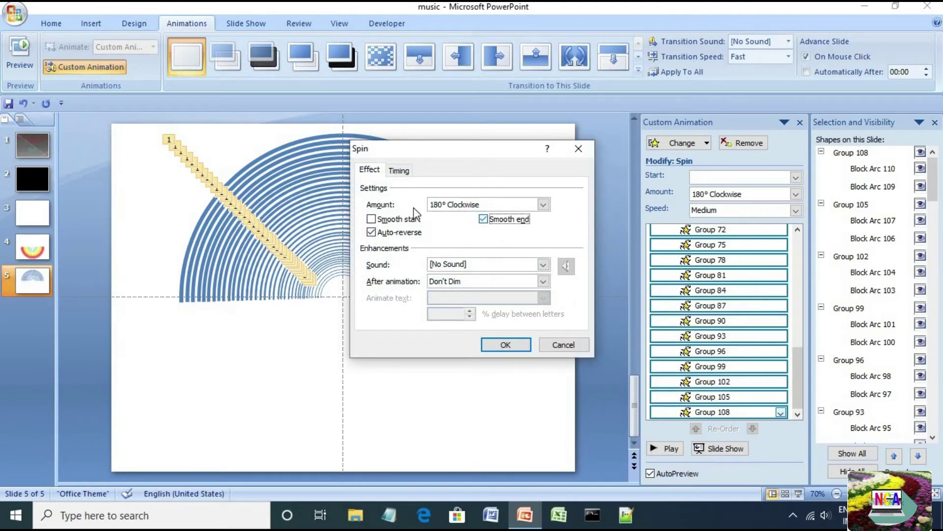
# - Set all the Spin animations to repeat Until End of Slide and to start With Previous
pyautogui.click(398, 172)
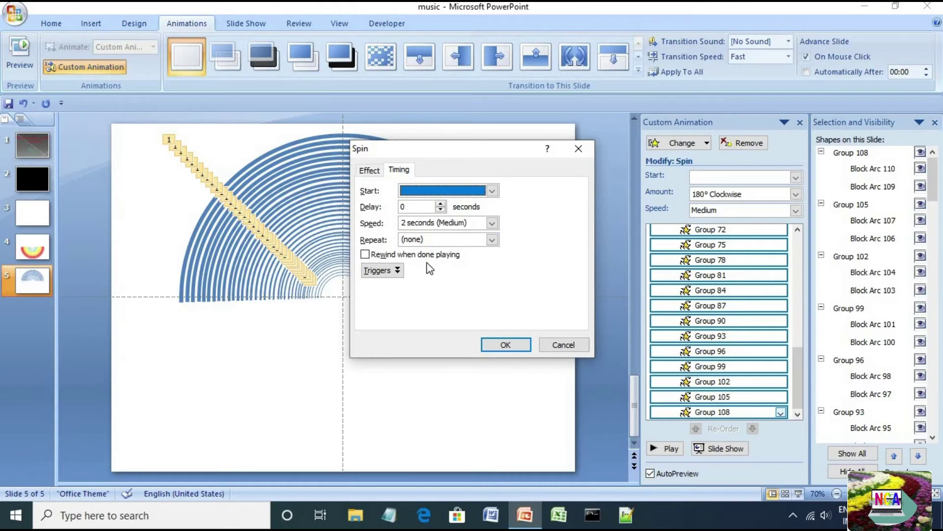
pyautogui.click(492, 239)
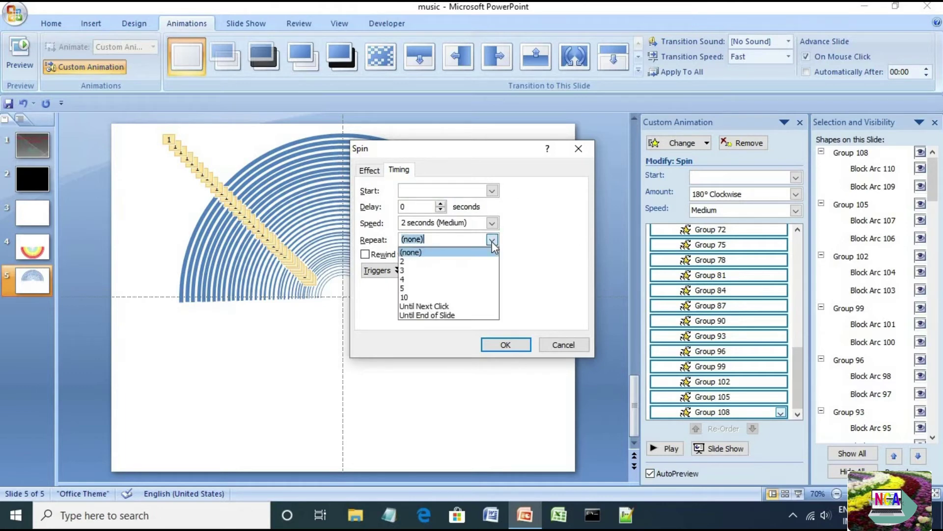
pyautogui.click(451, 315)
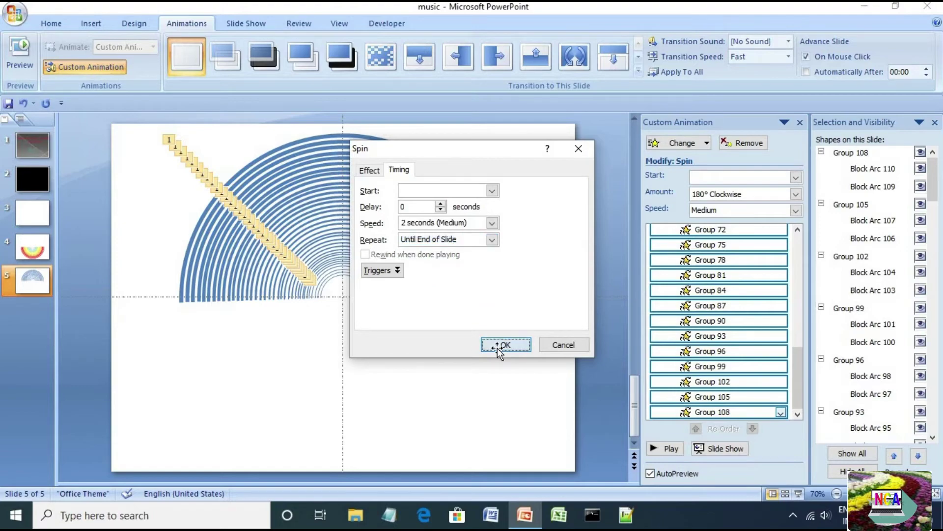
pyautogui.click(498, 346)
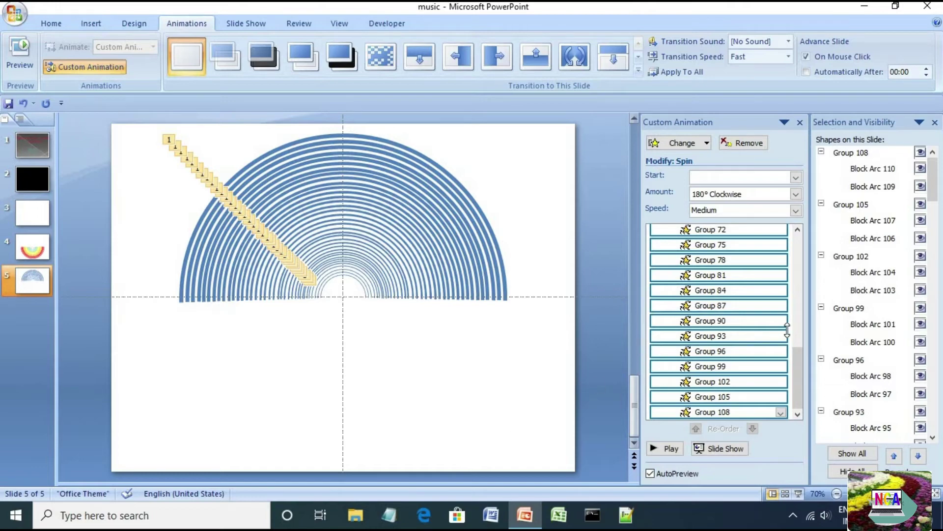
pyautogui.click(796, 178)
pyautogui.click(727, 196)
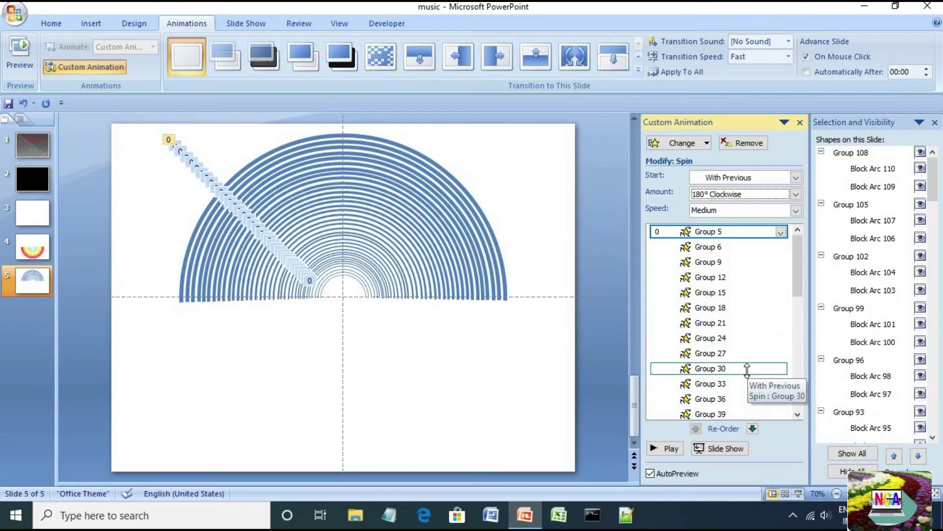
# - Set the start delay of Group 5's Spin animation to 0.10 seconds
pyautogui.click(781, 232)
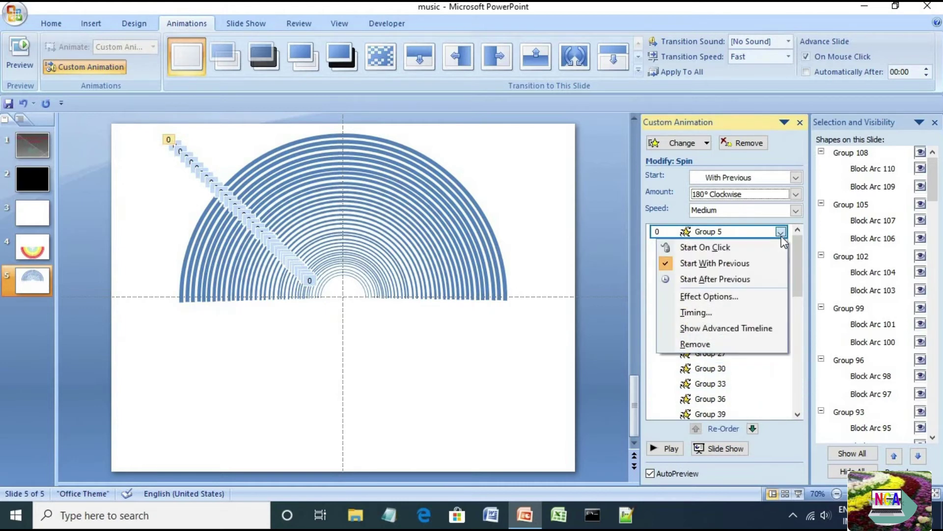
pyautogui.click(736, 313)
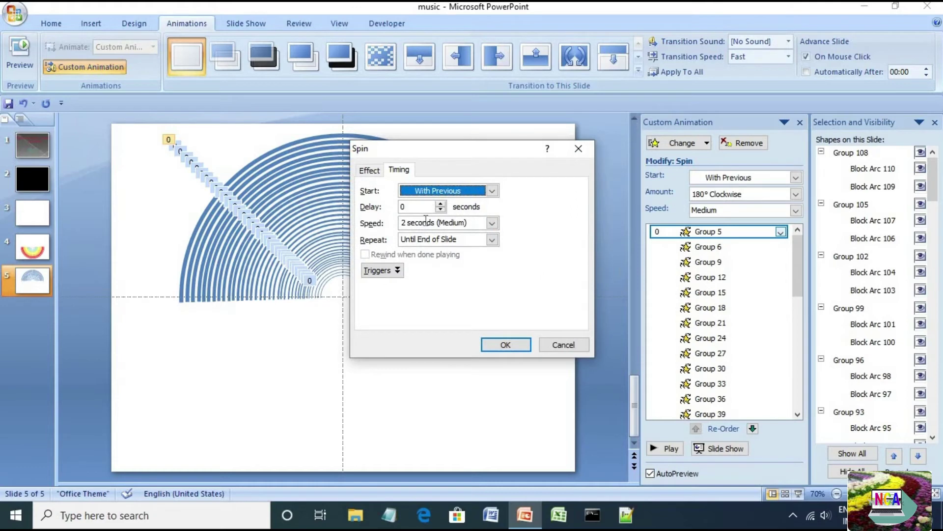
pyautogui.click(414, 209)
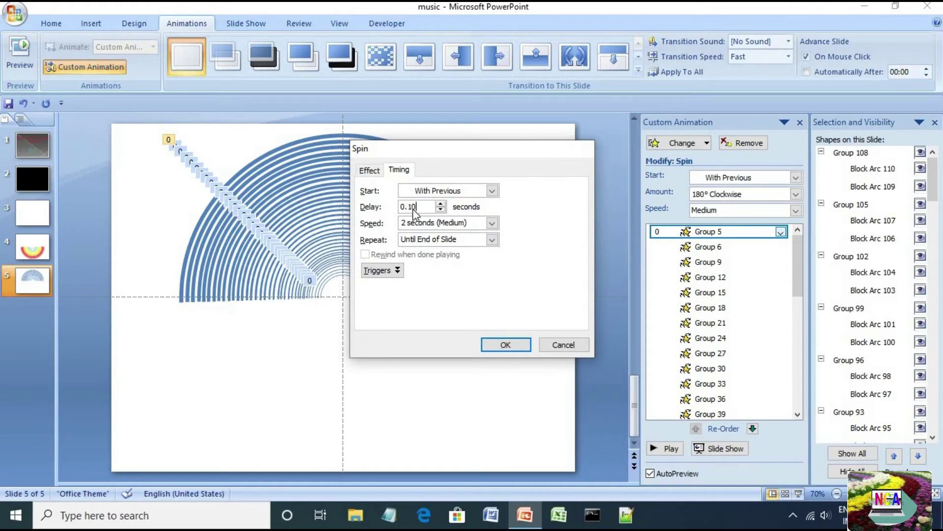
pyautogui.write('.10')
pyautogui.press('Return')
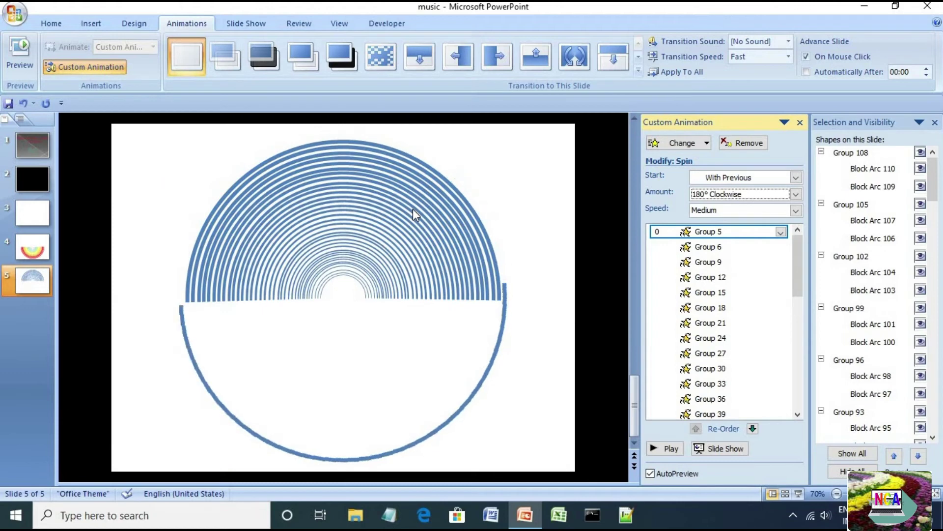
# - Change the start delay in the timing of Group 6's Spin animation
pyautogui.click(699, 249)
pyautogui.click(781, 247)
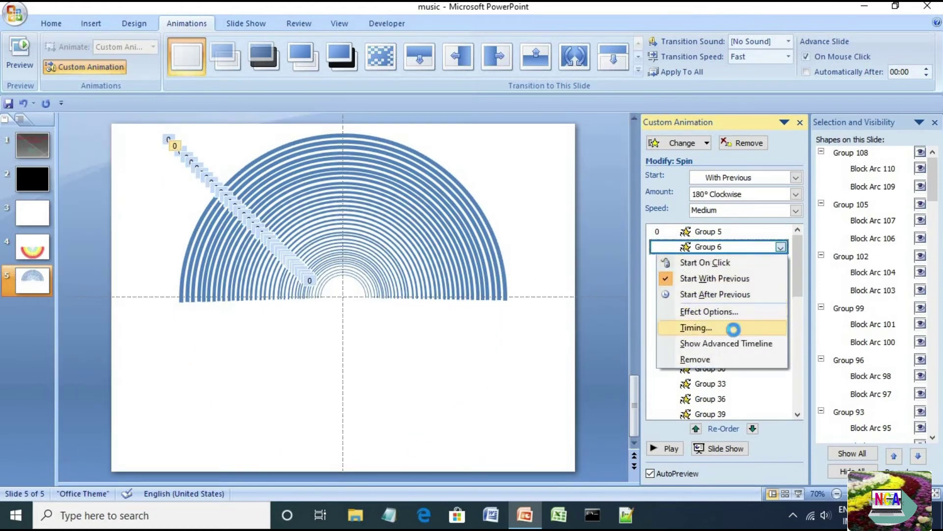
pyautogui.click(733, 329)
pyautogui.click(405, 206)
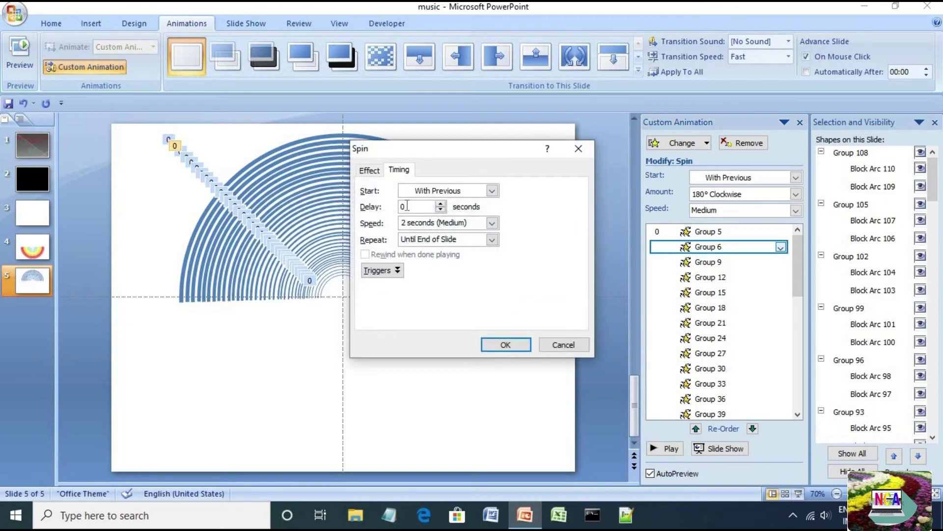
pyautogui.press('Return')
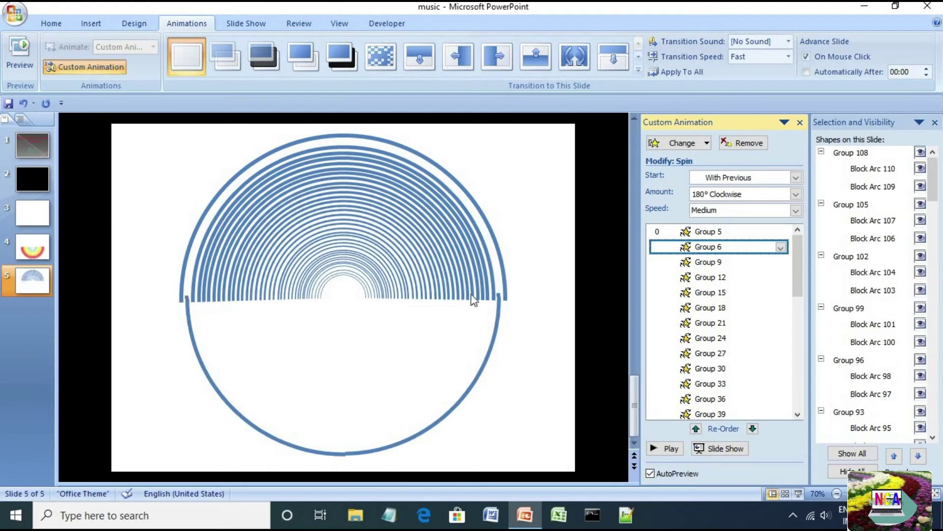
# - Set the start delay of Group 9's Spin animation to 0.30 seconds
pyautogui.click(722, 263)
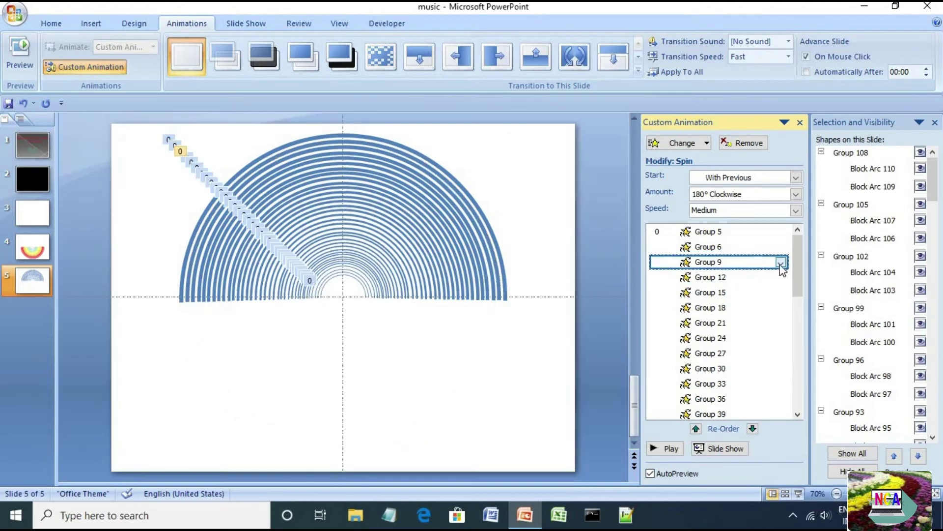
pyautogui.click(780, 263)
pyautogui.click(726, 340)
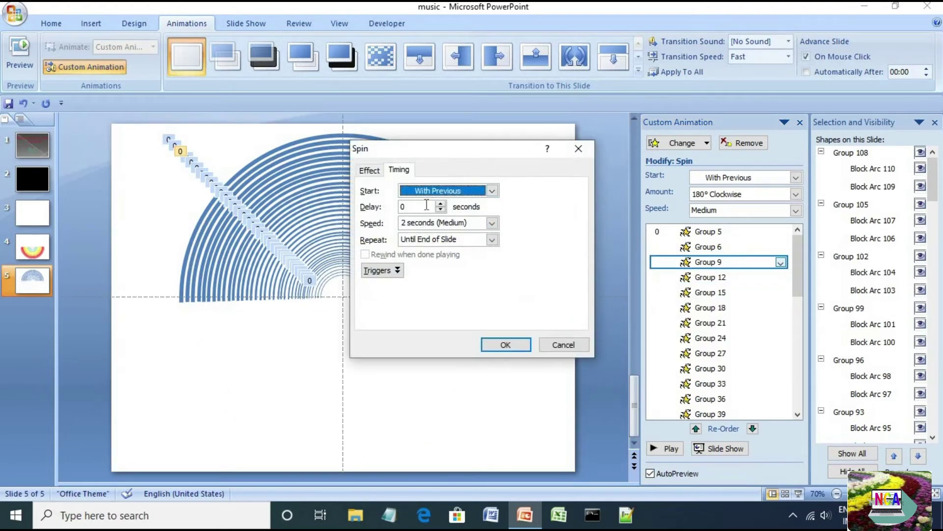
pyautogui.click(427, 205)
pyautogui.write('.30')
pyautogui.press('Return')
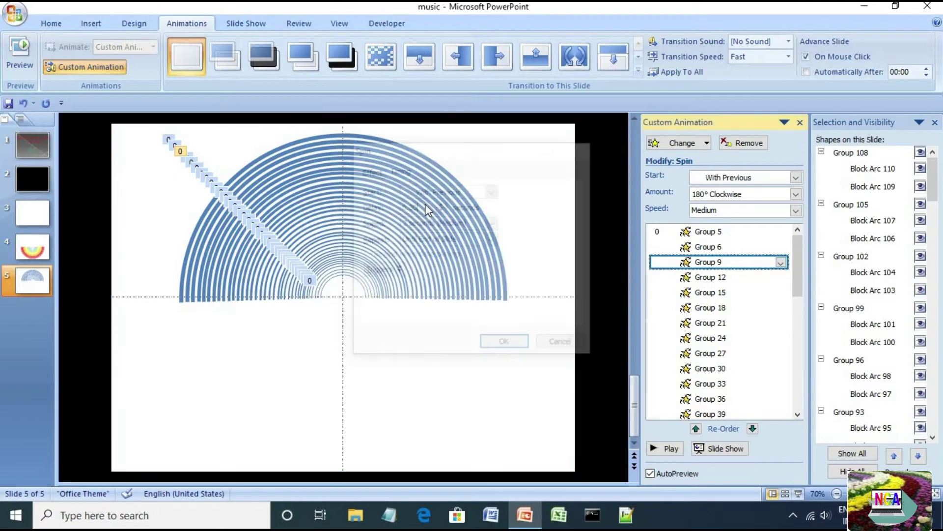
# - Set the start delay of Group 12's Spin animation to 0.45 seconds
pyautogui.click(688, 278)
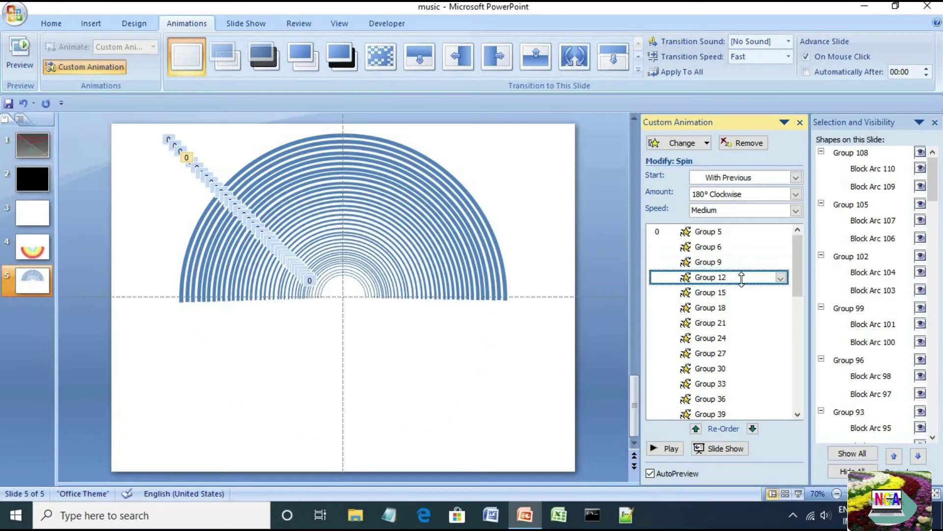
pyautogui.click(781, 277)
pyautogui.press('Return')
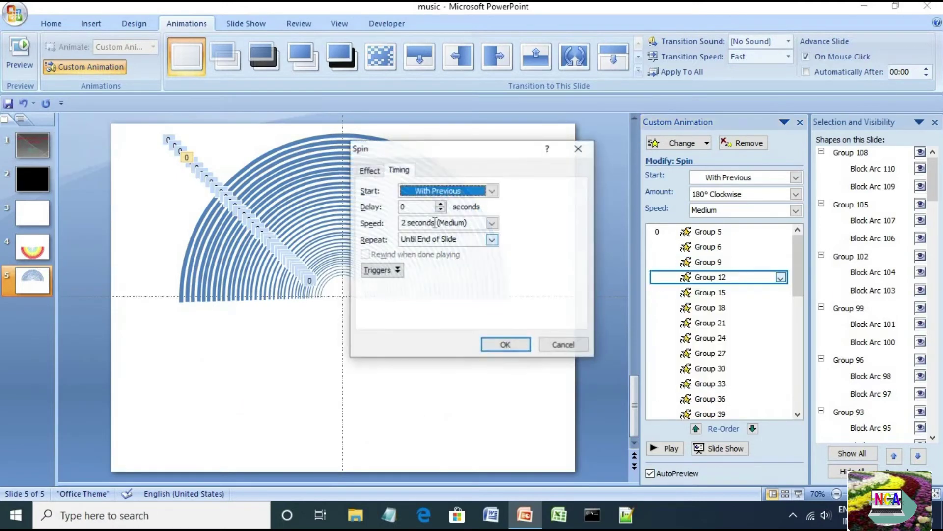
pyautogui.click(419, 210)
pyautogui.write('.45')
pyautogui.press('Return')
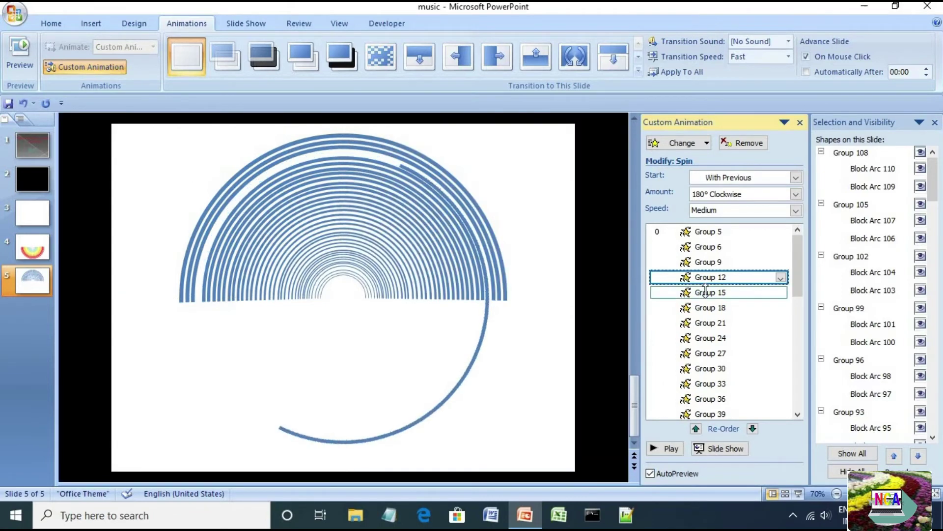
# - Set the start delay of Group 15's Spin animation to 0.5 seconds
pyautogui.click(705, 292)
pyautogui.click(780, 292)
pyautogui.click(688, 374)
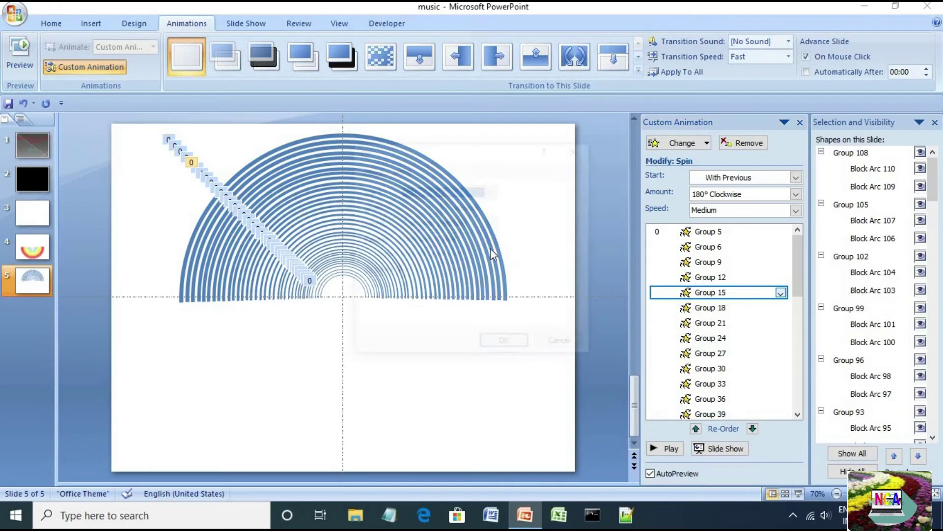
pyautogui.click(414, 208)
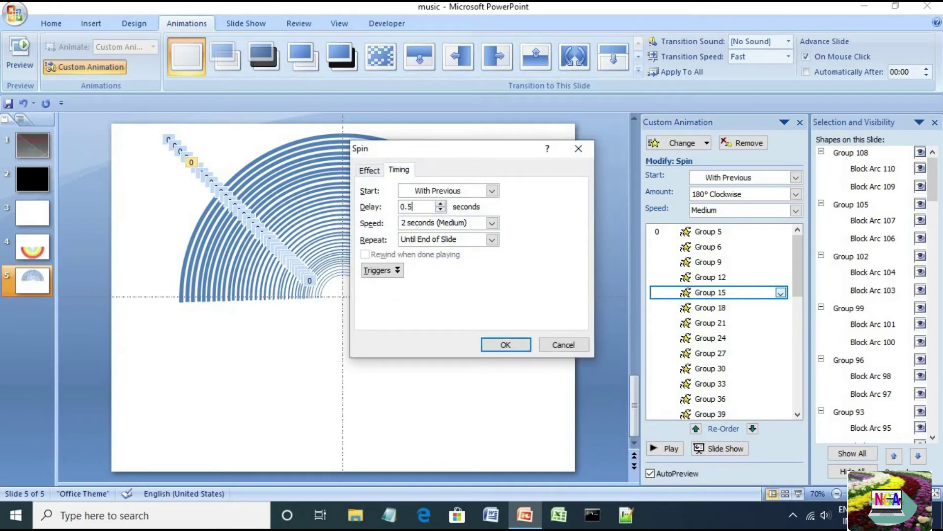
pyautogui.press('Return')
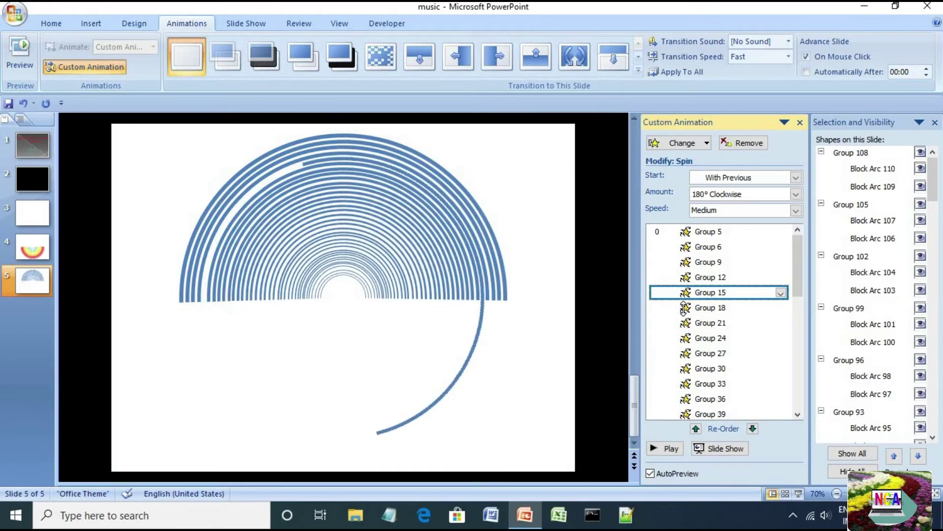
# - Change the start delay in the timing of Group 18's Spin animation
pyautogui.click(761, 308)
pyautogui.click(781, 308)
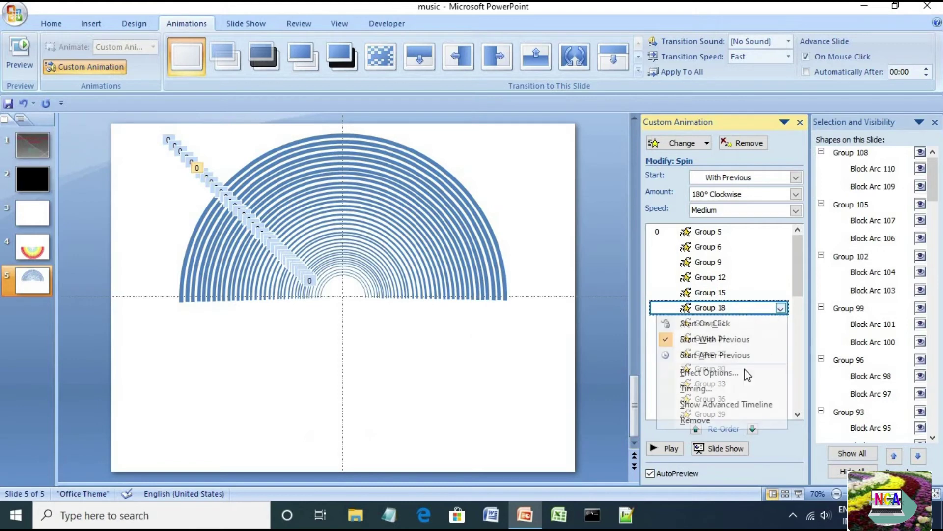
pyautogui.click(726, 390)
pyautogui.click(421, 205)
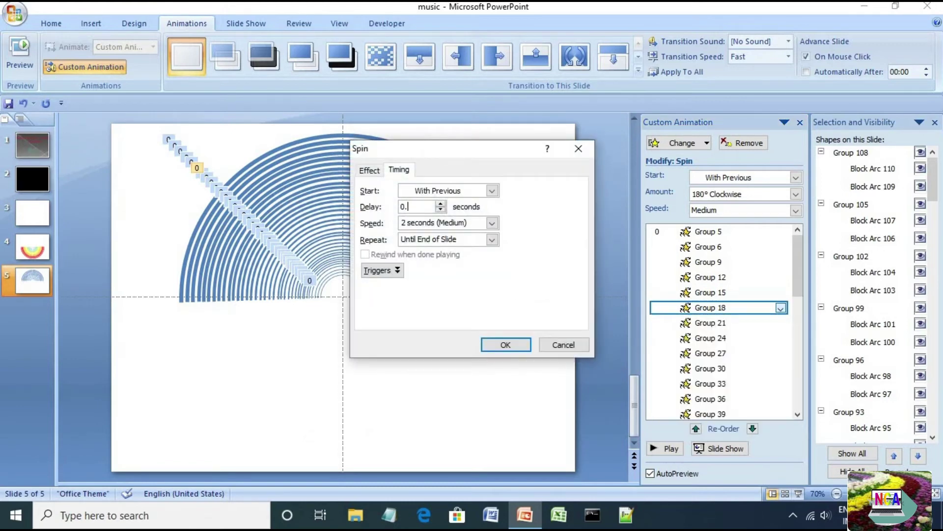
pyautogui.press('Return')
# - Set the start delay of Group 21's Spin animation to 0.70 seconds
pyautogui.click(776, 323)
pyautogui.click(780, 323)
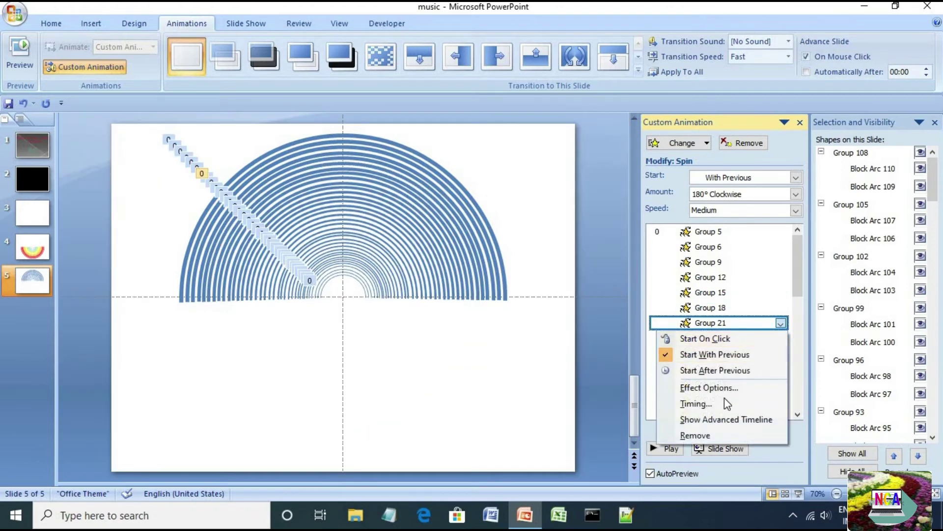
pyautogui.click(724, 397)
pyautogui.click(416, 202)
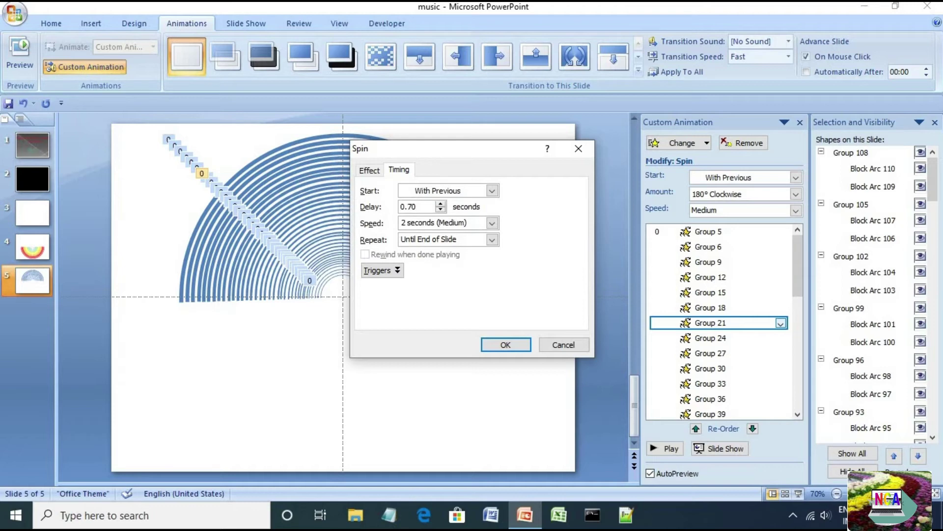
pyautogui.write('.70')
pyautogui.press('Return')
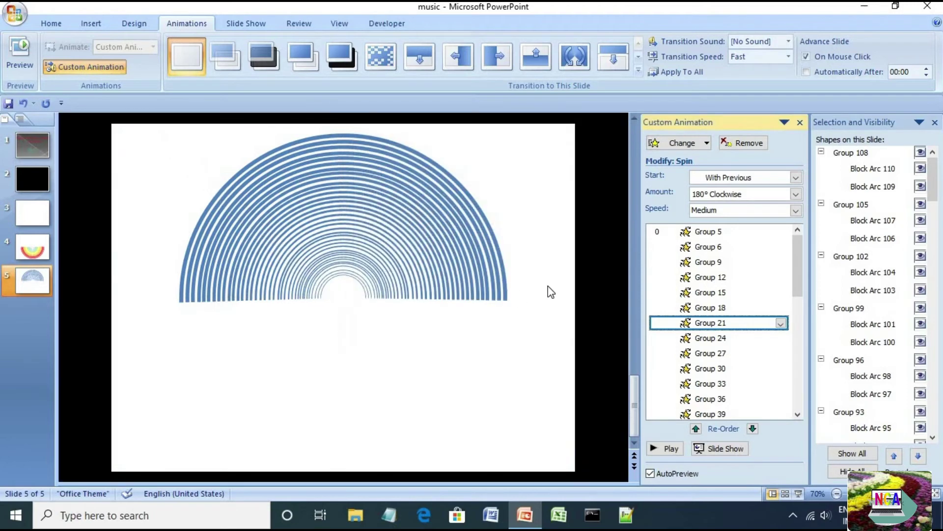
# - Set the start delay of Group 24's Spin animation to 0.80 seconds
pyautogui.click(764, 338)
pyautogui.click(781, 338)
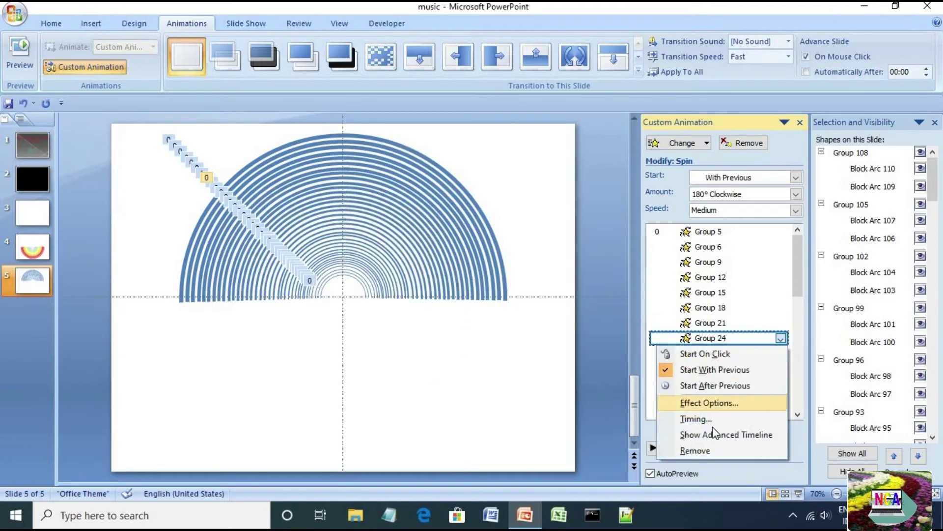
pyautogui.click(712, 420)
pyautogui.click(413, 206)
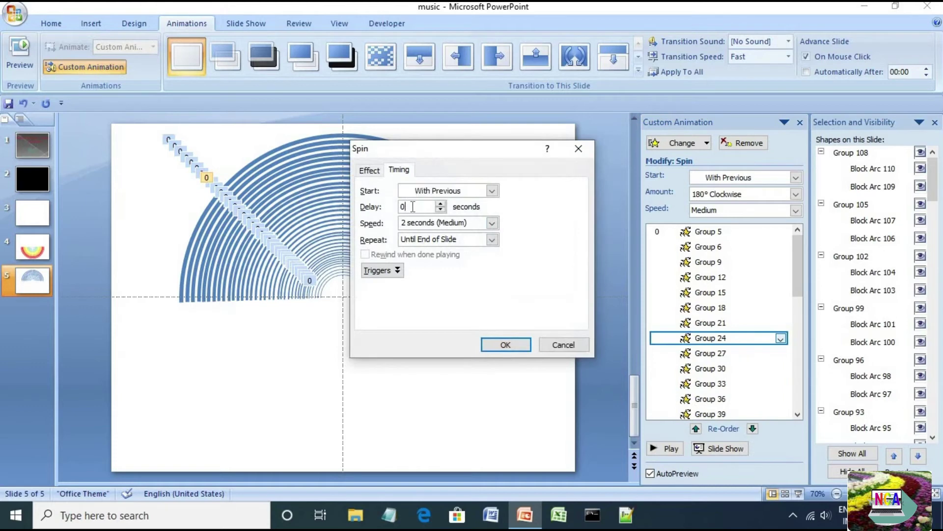
pyautogui.write('.80')
pyautogui.press('Return')
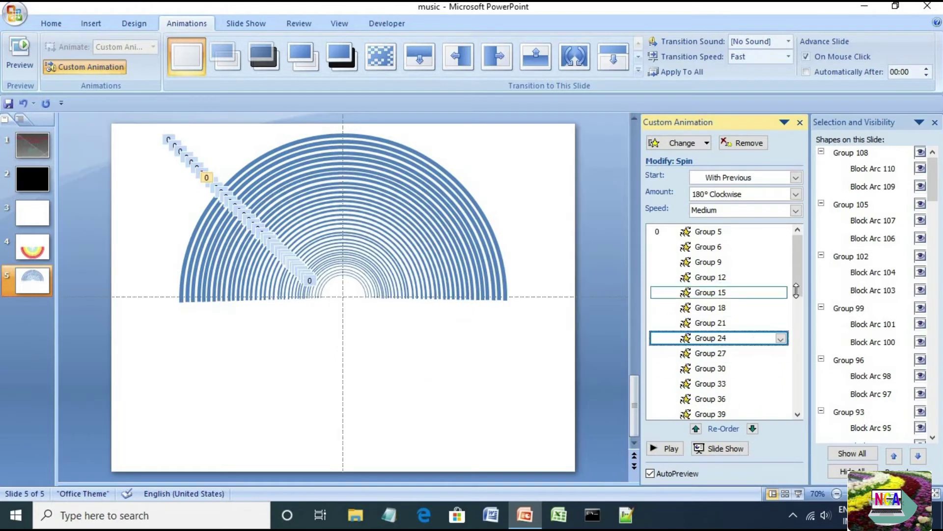
# - Set the start delay of Group 27's Spin animation to 0.90 seconds
pyautogui.scroll(-2, 796, 322)
pyautogui.click(710, 263)
pyautogui.click(780, 252)
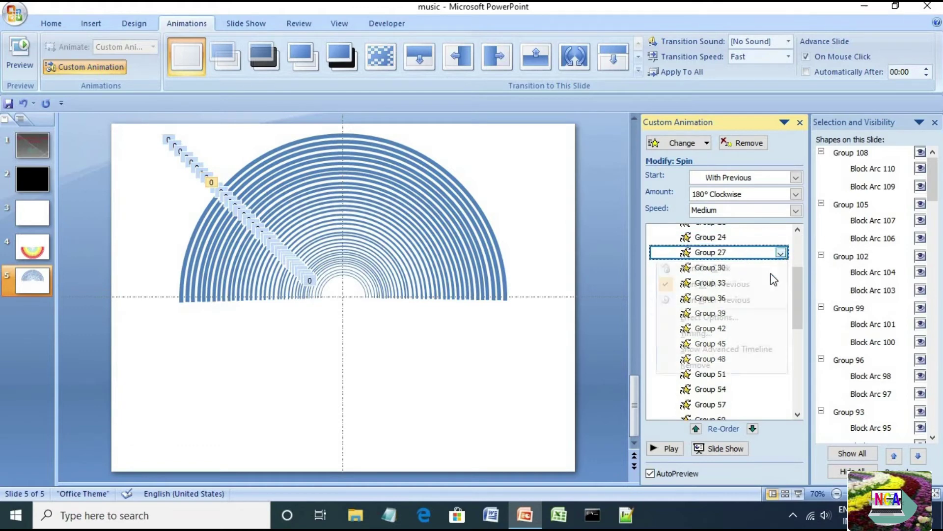
pyautogui.click(738, 334)
pyautogui.click(431, 207)
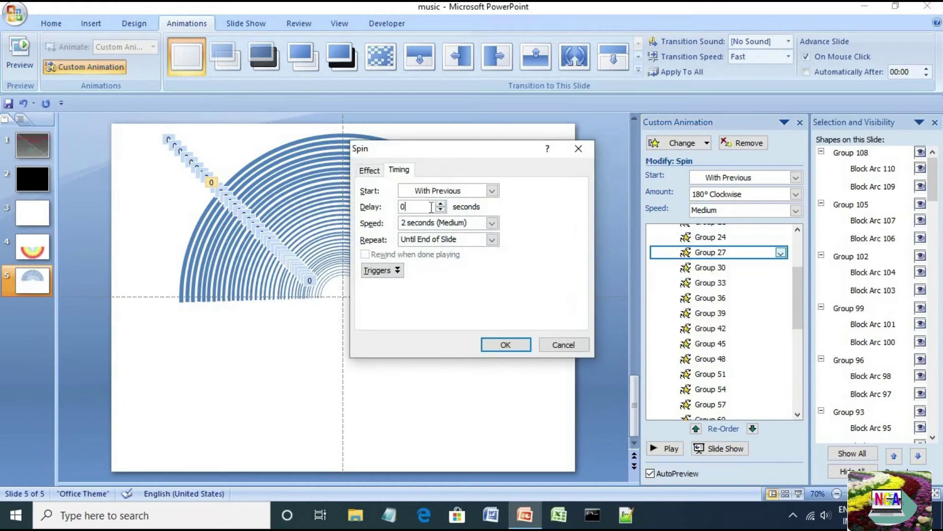
pyautogui.write('.90')
pyautogui.press('Return')
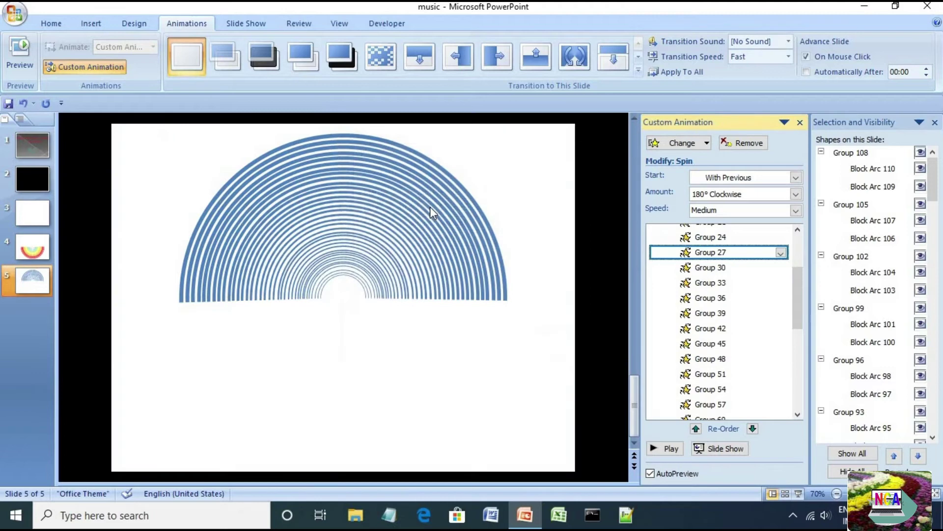
# - Set the start delay of Group 30's Spin animation to 1 second
pyautogui.click(737, 267)
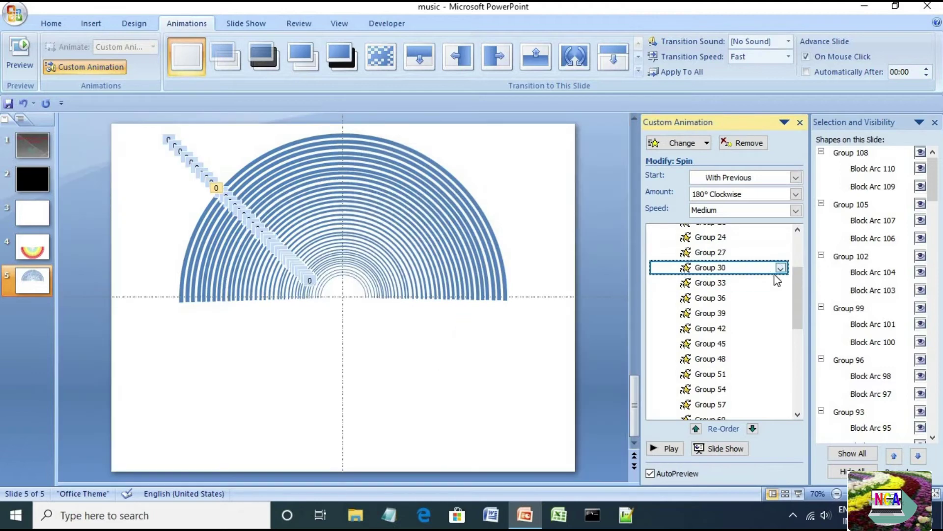
pyautogui.click(781, 267)
pyautogui.click(726, 350)
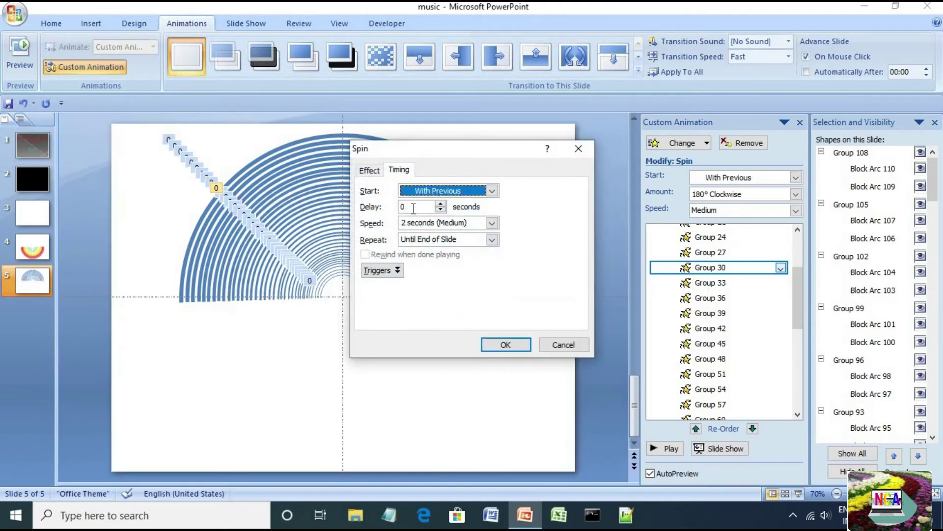
pyautogui.click(442, 204)
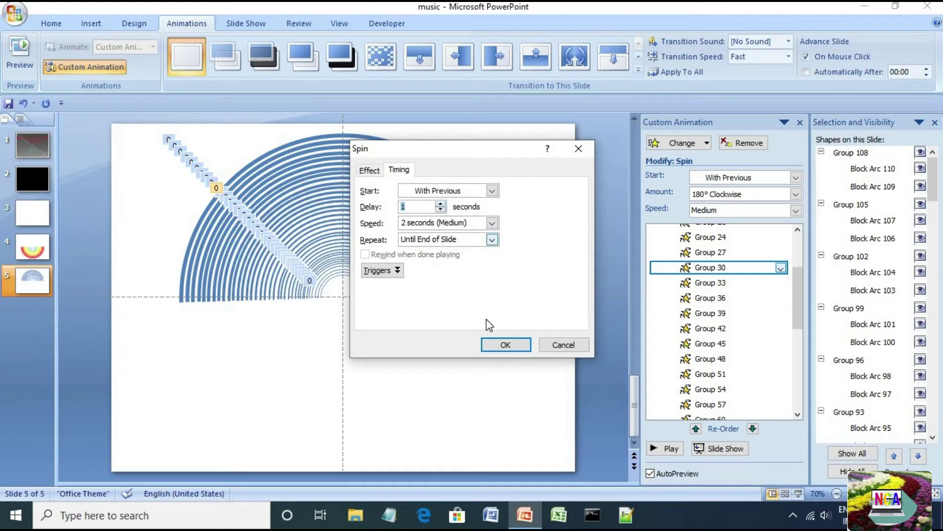
pyautogui.click(498, 345)
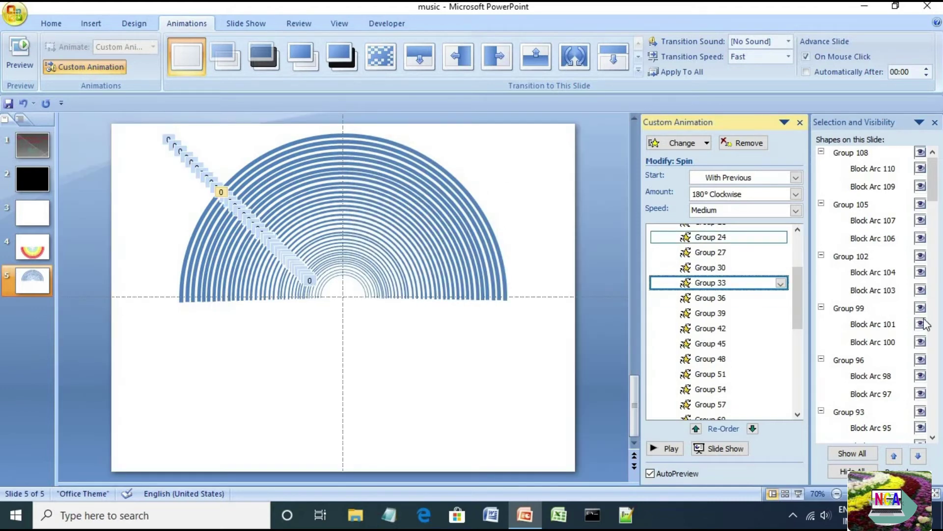
# - Set the start delay of Group 33's Spin animation to 1.10 seconds
pyautogui.click(757, 283)
pyautogui.click(780, 283)
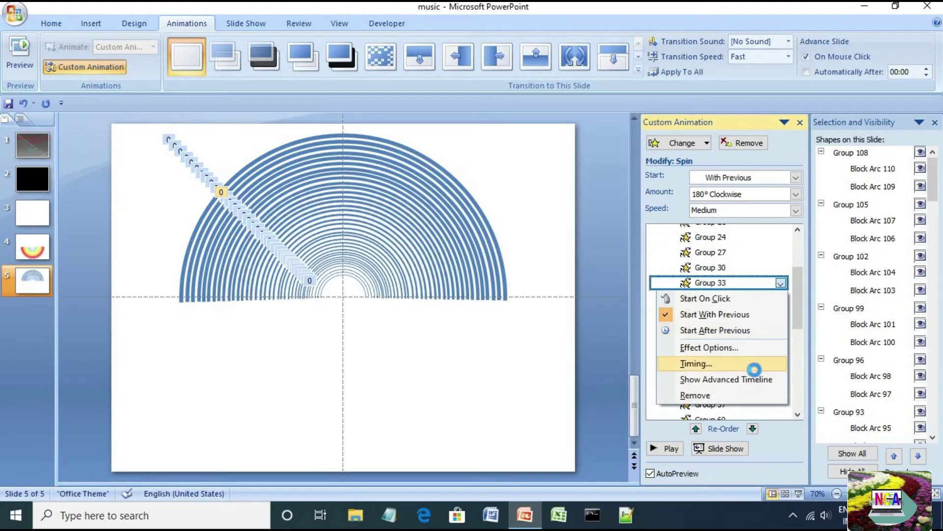
pyautogui.click(737, 364)
pyautogui.click(418, 207)
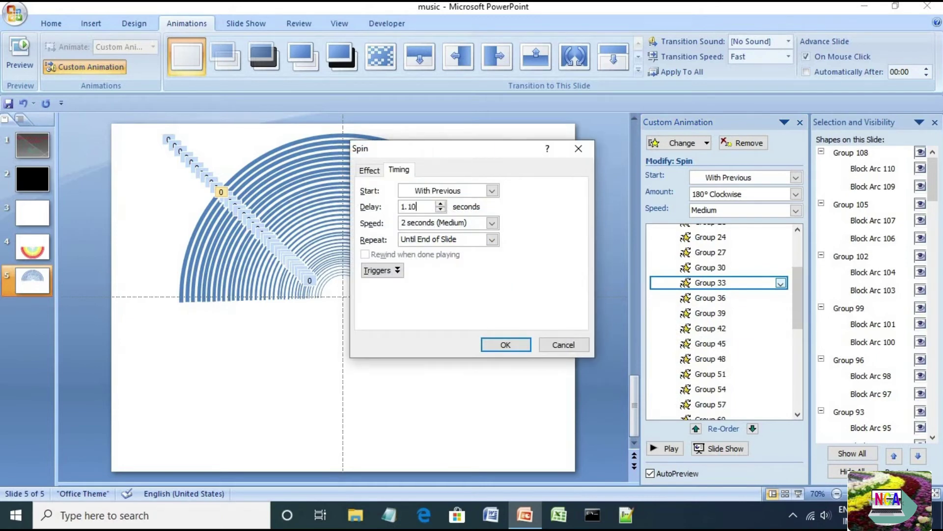
pyautogui.press('Return')
# - Set the start delay of Group 36's Spin animation to 1.20 seconds
pyautogui.click(658, 298)
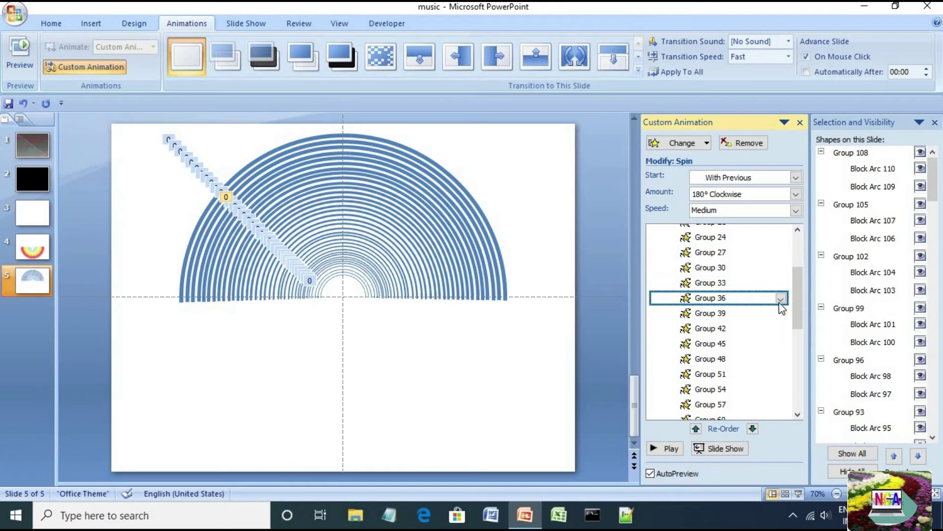
pyautogui.click(781, 298)
pyautogui.click(737, 378)
pyautogui.click(415, 207)
pyautogui.hotkey('shift', 'Home')
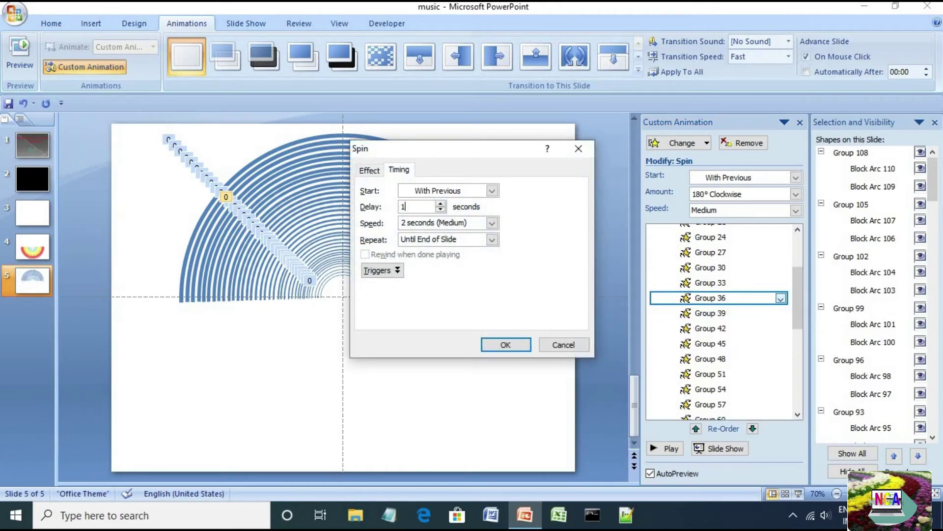
pyautogui.write('1.20')
pyautogui.press('Return')
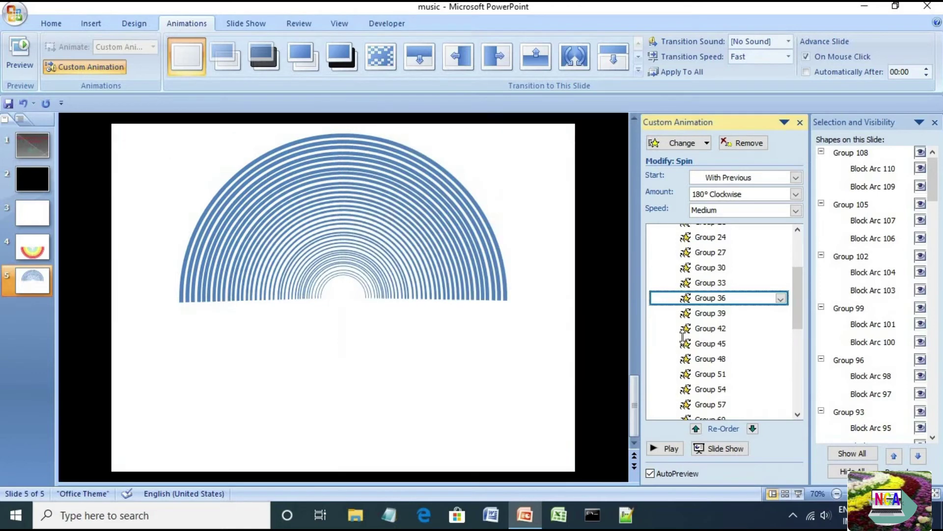
# - Set the start delay of Group 39's Spin animation to 1.30 seconds
pyautogui.click(754, 313)
pyautogui.click(781, 313)
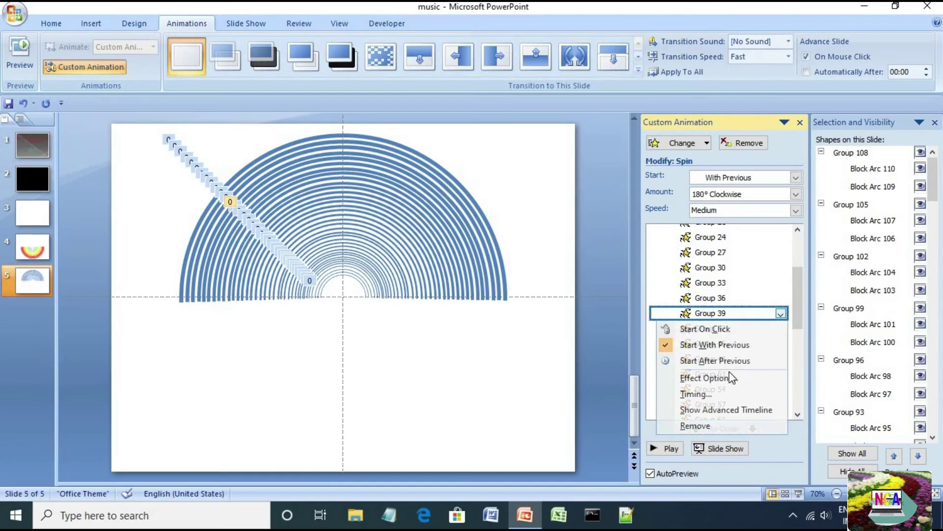
pyautogui.click(719, 393)
pyautogui.press('Tab')
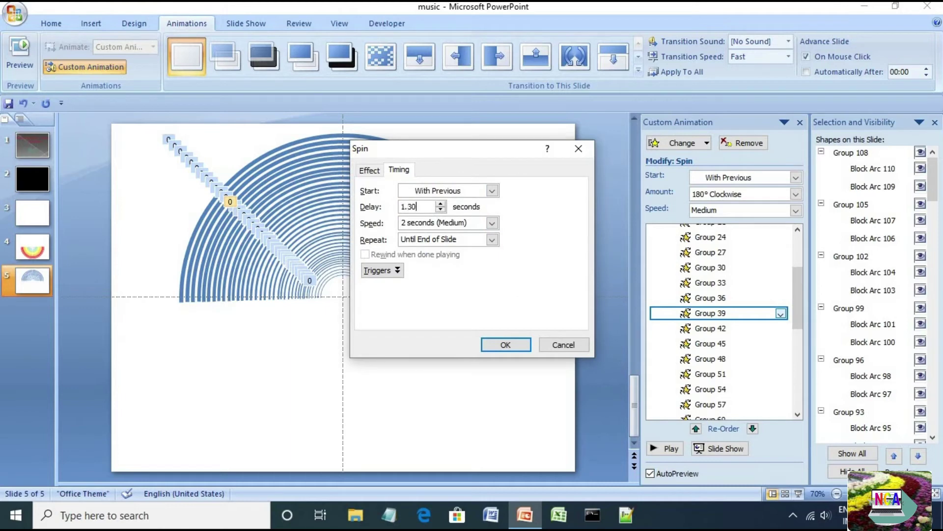
pyautogui.press('Return')
# - Set the start delay of Group 42's Spin animation to 1.40 seconds
pyautogui.moveTo(799, 303); pyautogui.dragTo(801, 326)
pyautogui.click(760, 245)
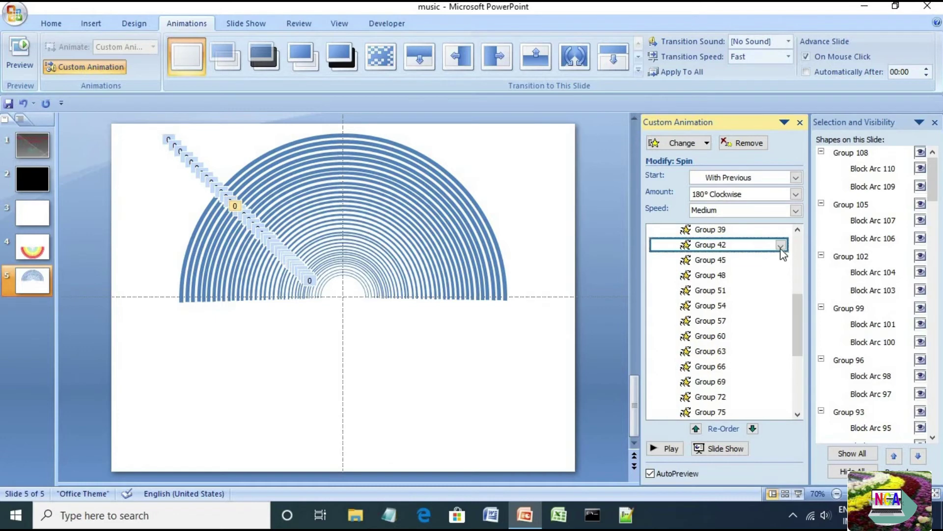
pyautogui.click(781, 244)
pyautogui.click(756, 325)
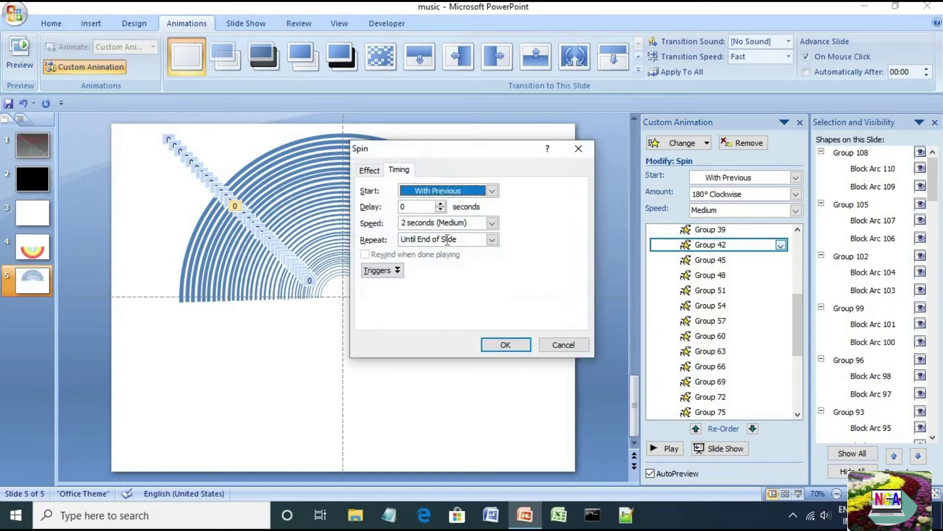
pyautogui.click(406, 206)
pyautogui.press('BackSpace')
pyautogui.write('1.')
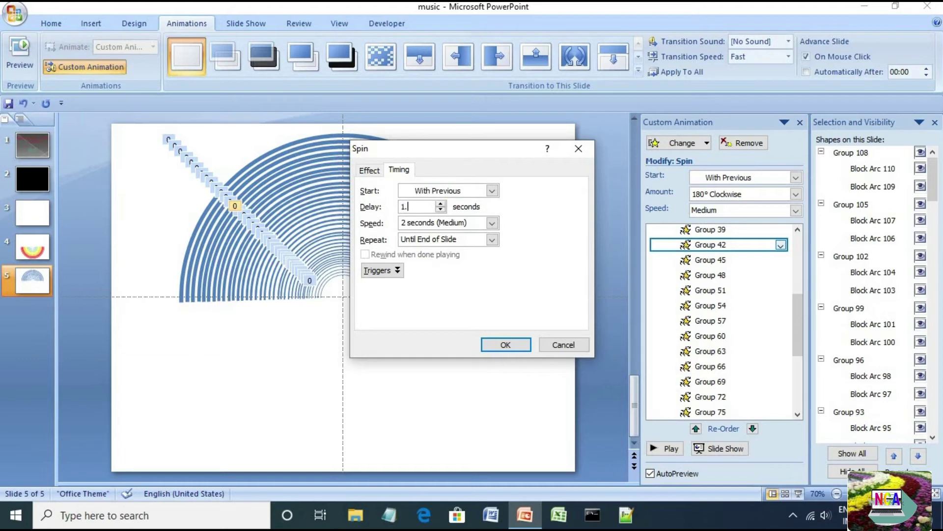
pyautogui.write('40')
pyautogui.press('Return')
# - Raise the start delay of Group 45's Spin animation to continue the evenly increasing sequence of delays
pyautogui.click(773, 260)
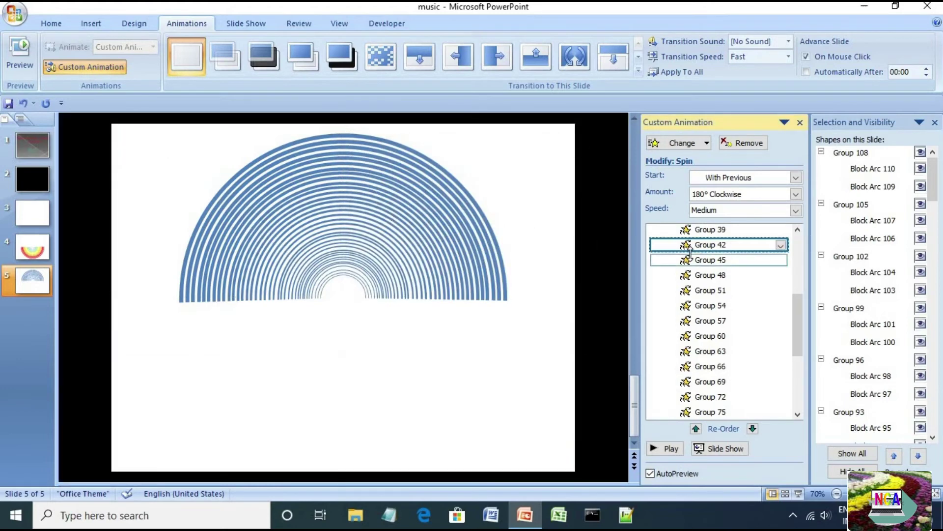
pyautogui.click(781, 260)
pyautogui.click(756, 333)
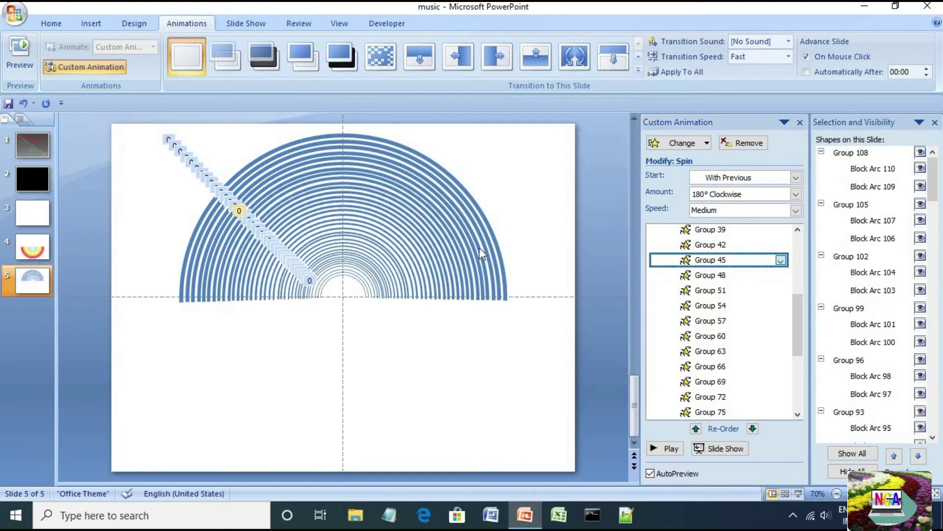
pyautogui.press('Tab')
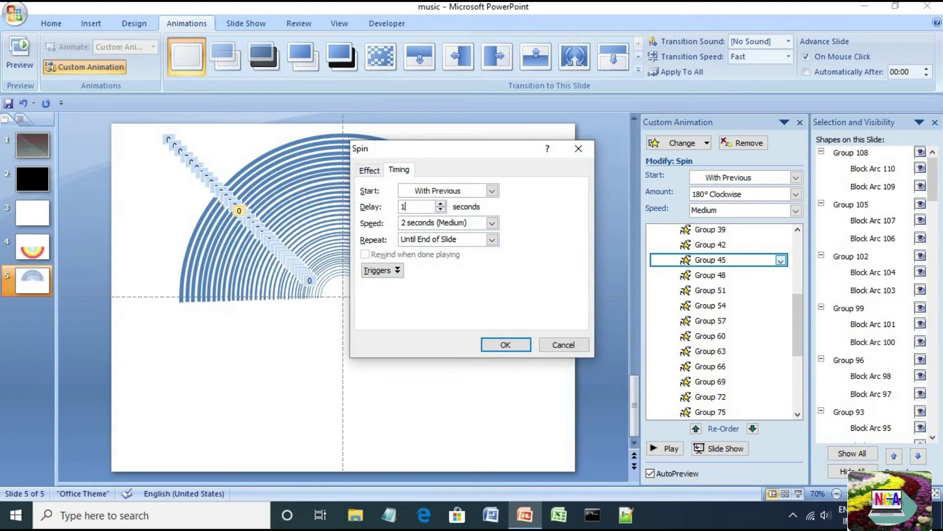
pyautogui.press('Return')
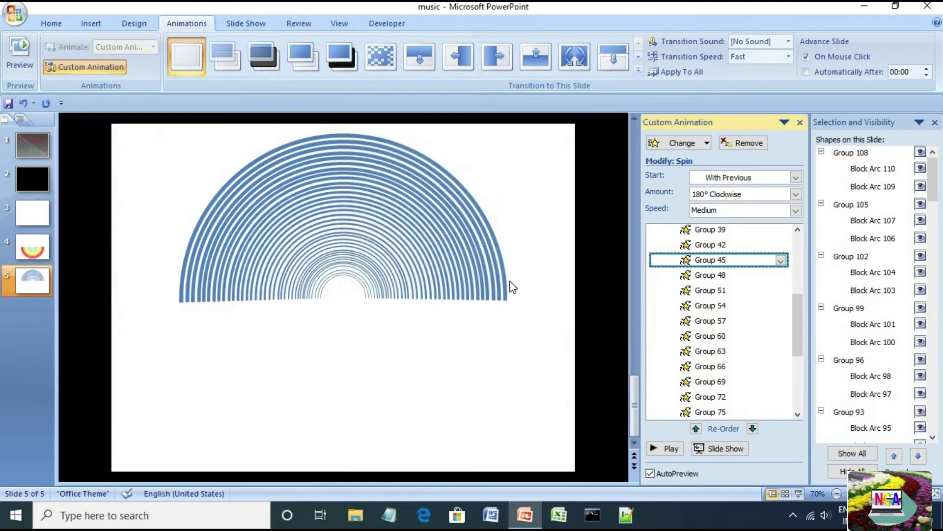
# - Set the start delay of Group 48's Spin animation to 1.6 seconds
pyautogui.click(700, 277)
pyautogui.click(781, 275)
pyautogui.click(742, 356)
pyautogui.press('Tab')
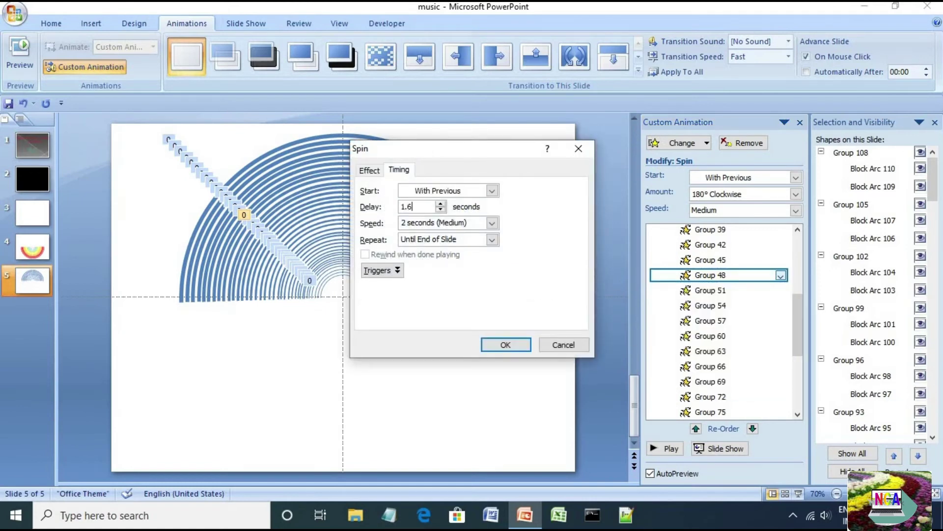
pyautogui.press('Return')
# - Set the start delay of Group 51's Spin animation to 1.70 seconds
pyautogui.click(725, 291)
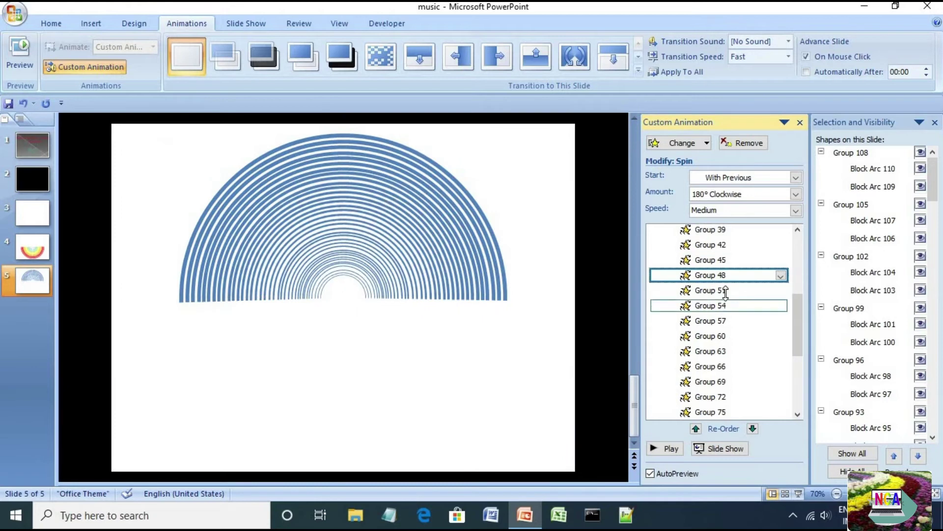
pyautogui.click(781, 290)
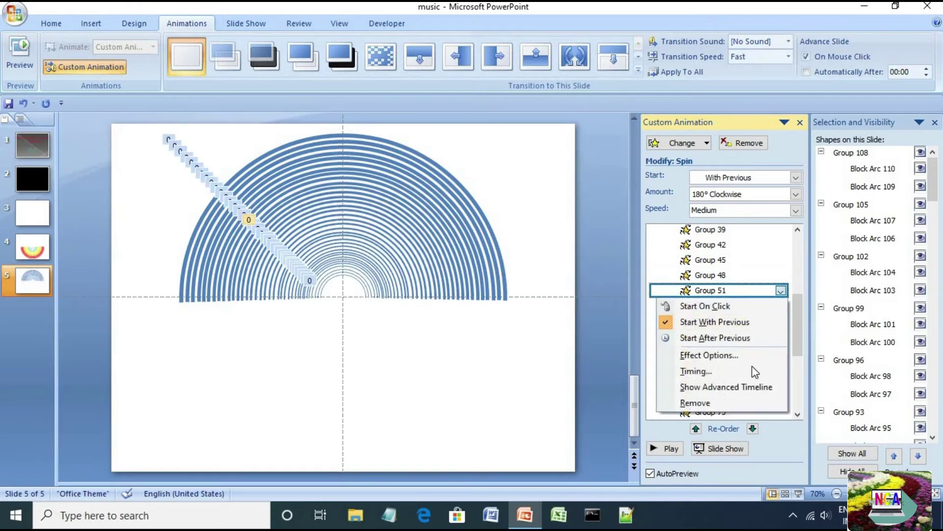
pyautogui.click(713, 370)
pyautogui.press('Tab')
pyautogui.write('1')
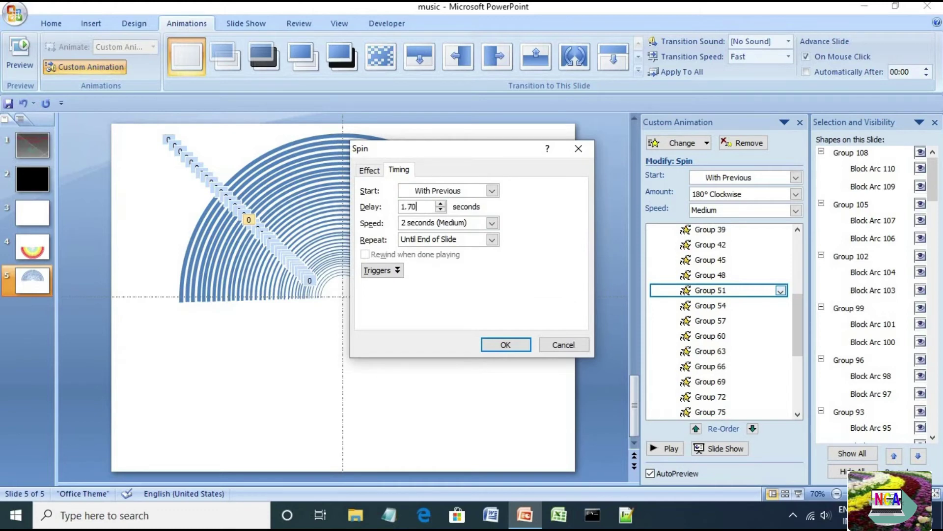
pyautogui.press('Return')
# - Set the start delay of Group 54's Spin animation to 1.80 seconds
pyautogui.click(719, 305)
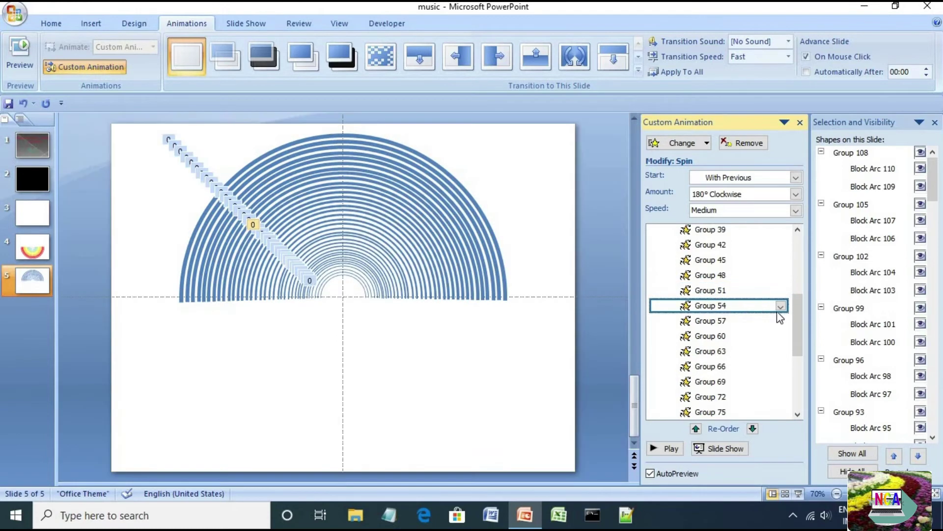
pyautogui.click(780, 306)
pyautogui.click(730, 387)
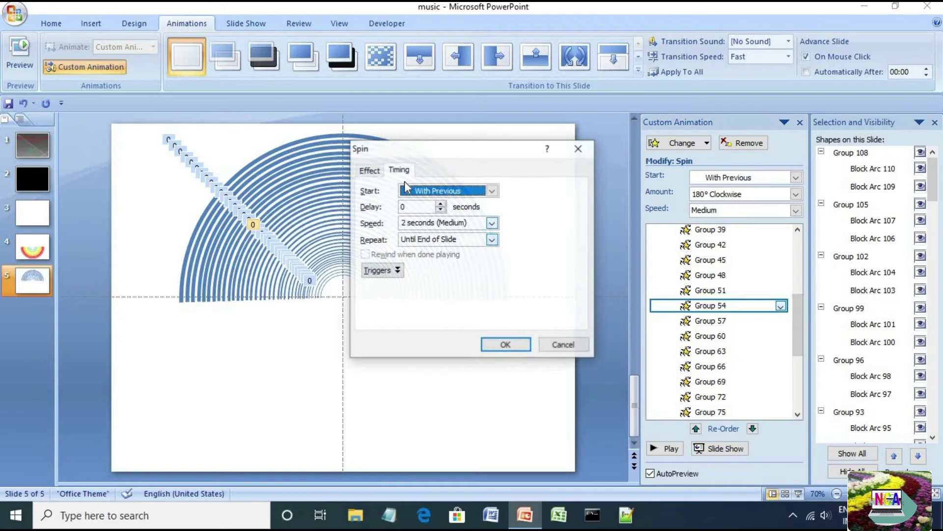
pyautogui.press('Tab')
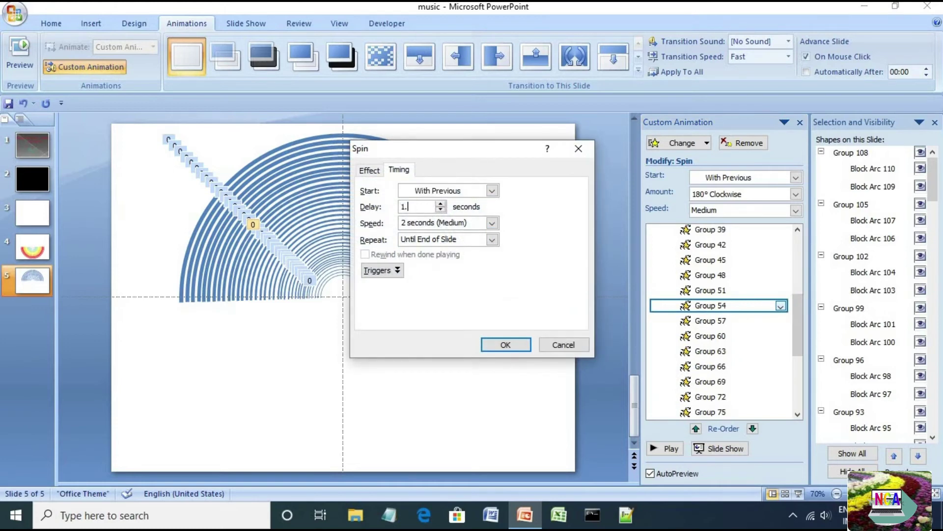
pyautogui.write('1.80')
pyautogui.press('Return')
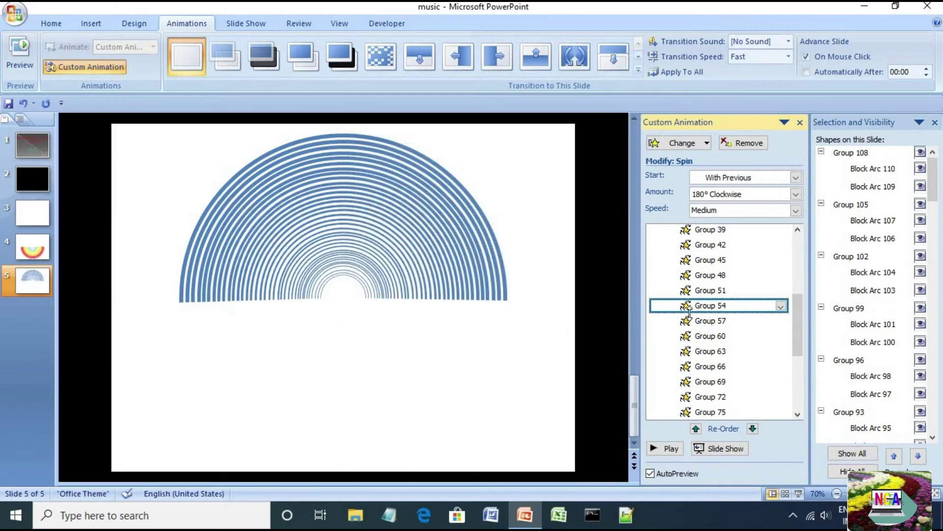
# - Set the start delay of Group 57's Spin animation to 1.90 seconds
pyautogui.click(719, 321)
pyautogui.click(781, 321)
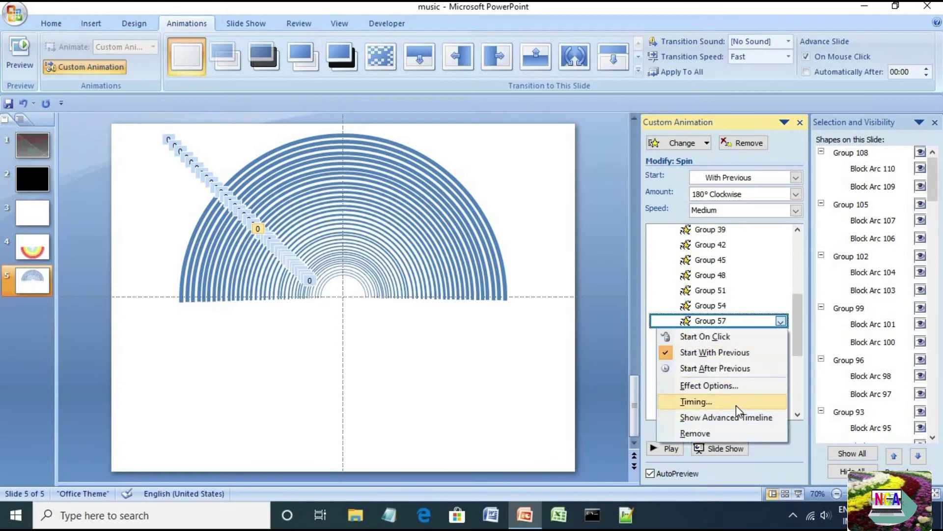
pyautogui.click(736, 403)
pyautogui.press('Tab')
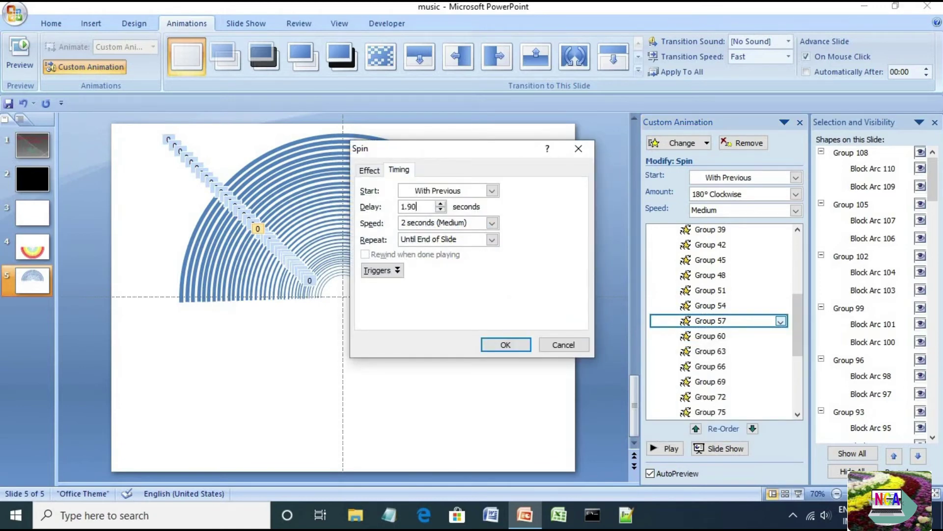
pyautogui.press('Return')
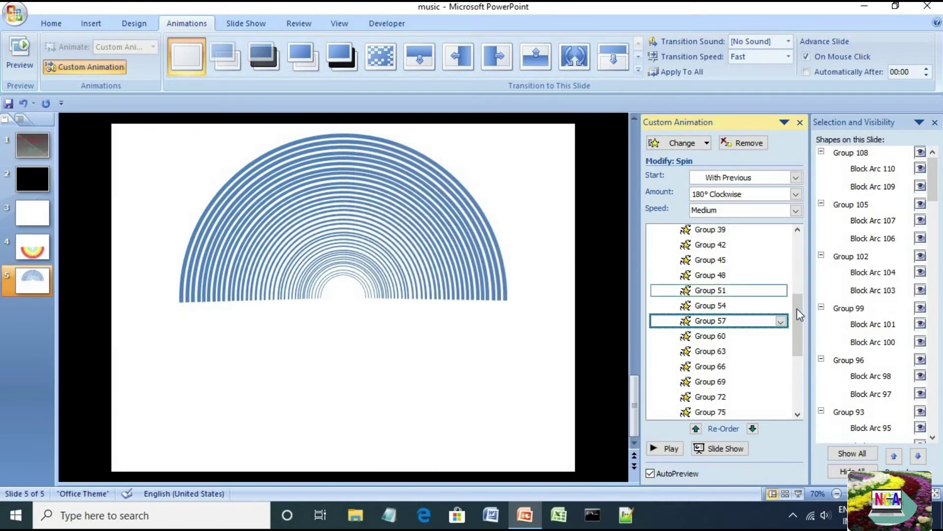
# - Set the start delay of Group 60's Spin animation to 2 seconds
pyautogui.scroll(-2, 797, 326)
pyautogui.click(778, 255)
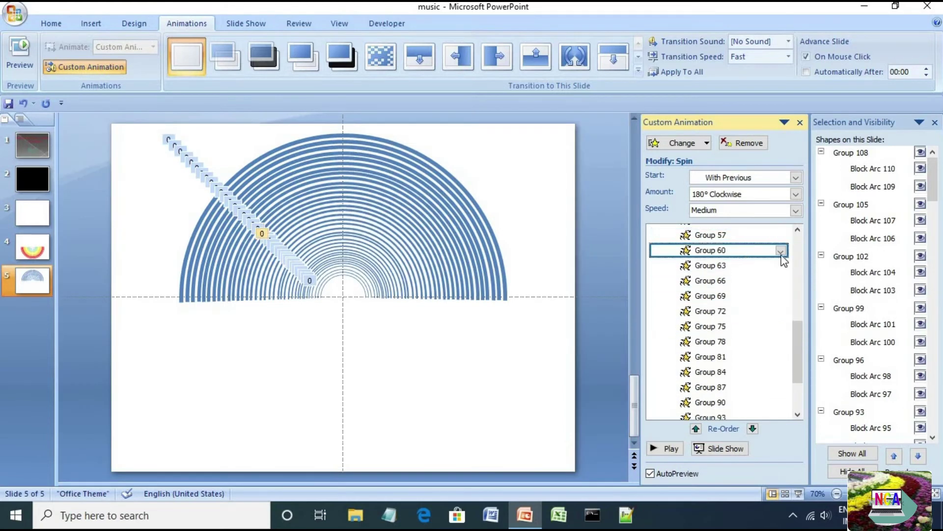
pyautogui.click(780, 250)
pyautogui.click(729, 330)
pyautogui.click(419, 205)
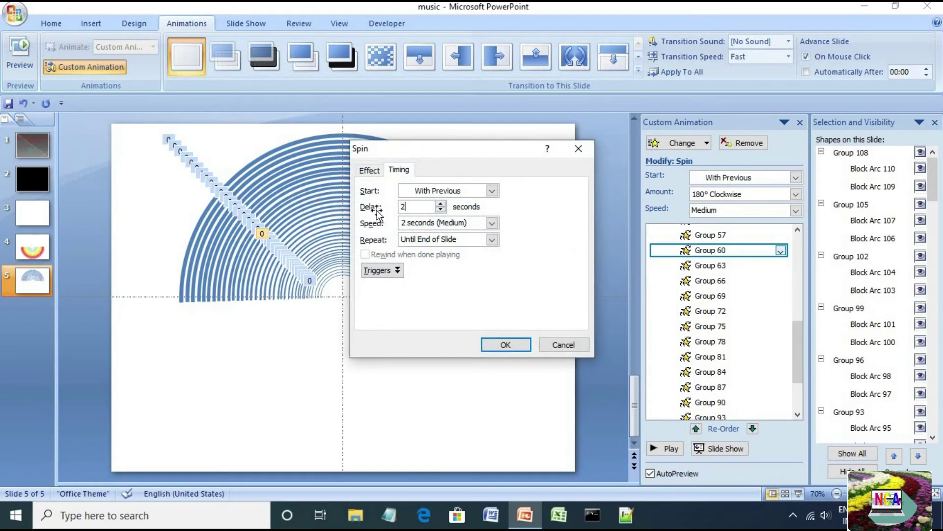
pyautogui.press('Return')
# - Raise the start delay of Group 63's Spin animation to continue the evenly increasing sequence of delays
pyautogui.click(782, 268)
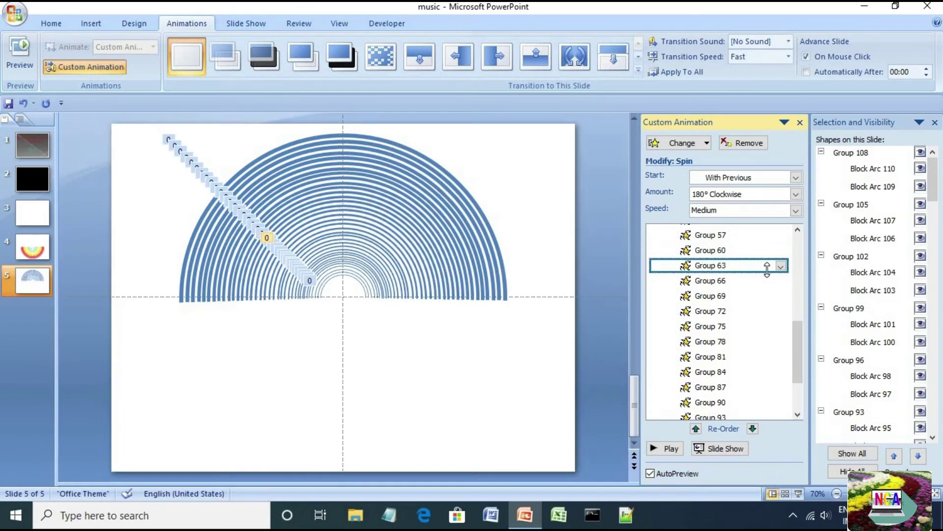
pyautogui.click(781, 266)
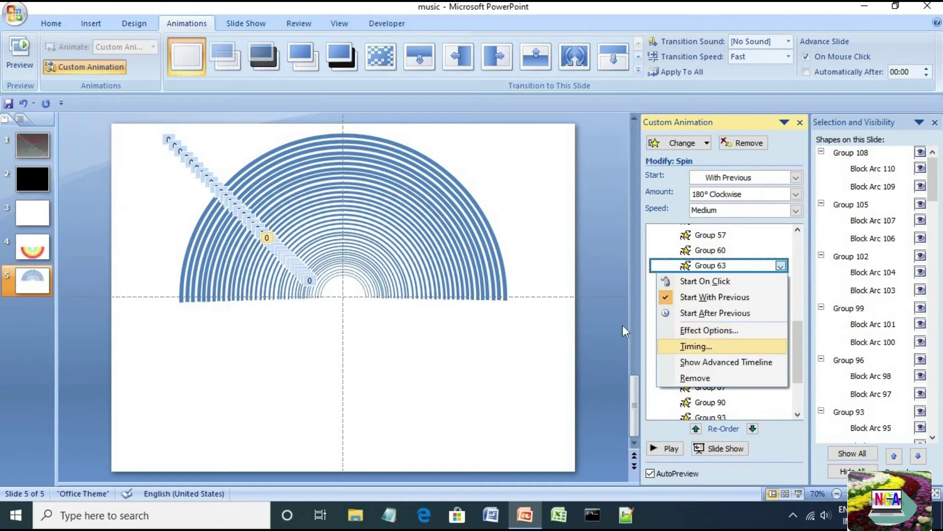
pyautogui.click(729, 344)
pyautogui.doubleClick(406, 206)
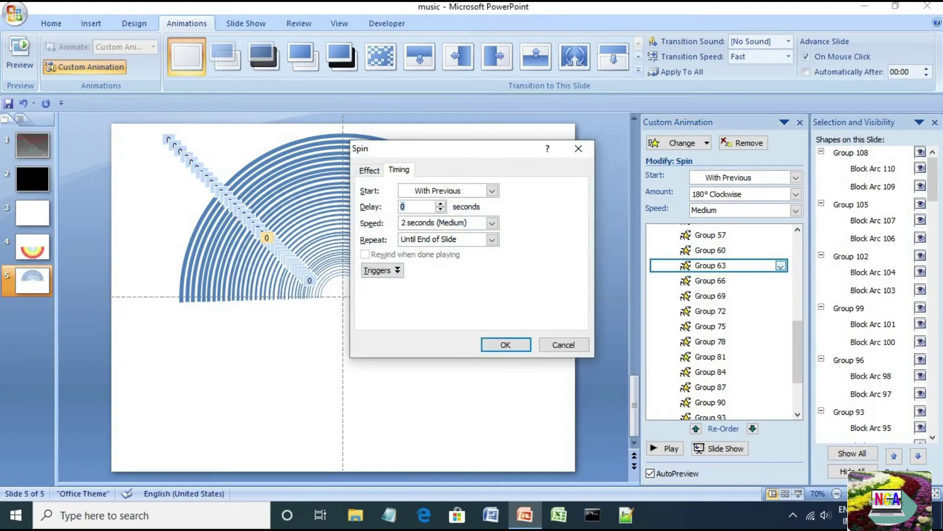
pyautogui.press('Return')
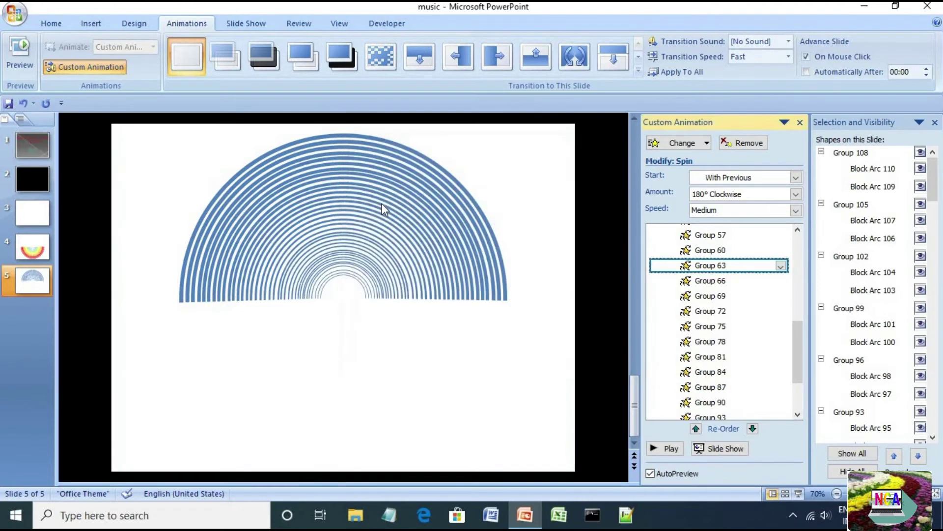
# - Set the start delay of Group 66's Spin animation to 2.2 seconds
pyautogui.click(701, 279)
pyautogui.click(780, 280)
pyautogui.click(734, 357)
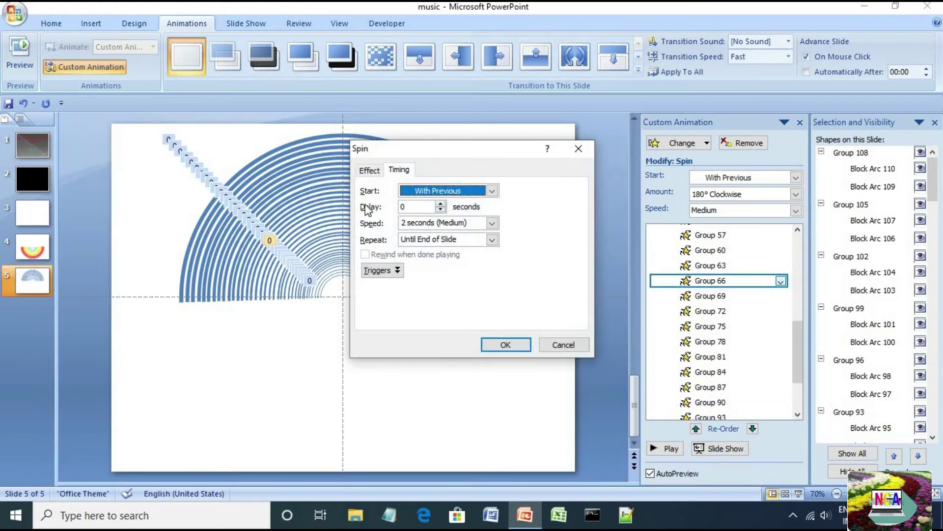
pyautogui.click(380, 208)
pyautogui.write('2.2')
pyautogui.press('Return')
# - Set the start delay of Group 69's Spin animation to 2.30 seconds
pyautogui.click(722, 296)
pyautogui.click(781, 296)
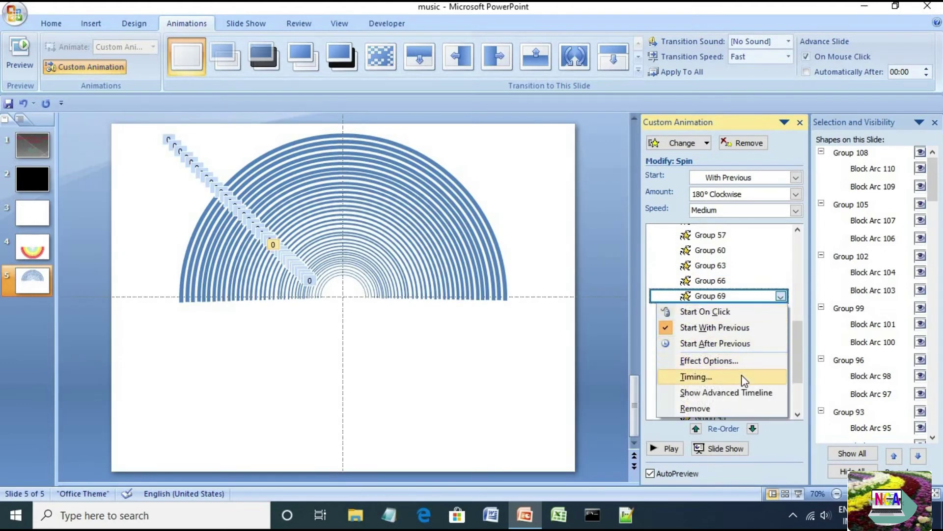
pyautogui.click(741, 374)
pyautogui.press('Tab')
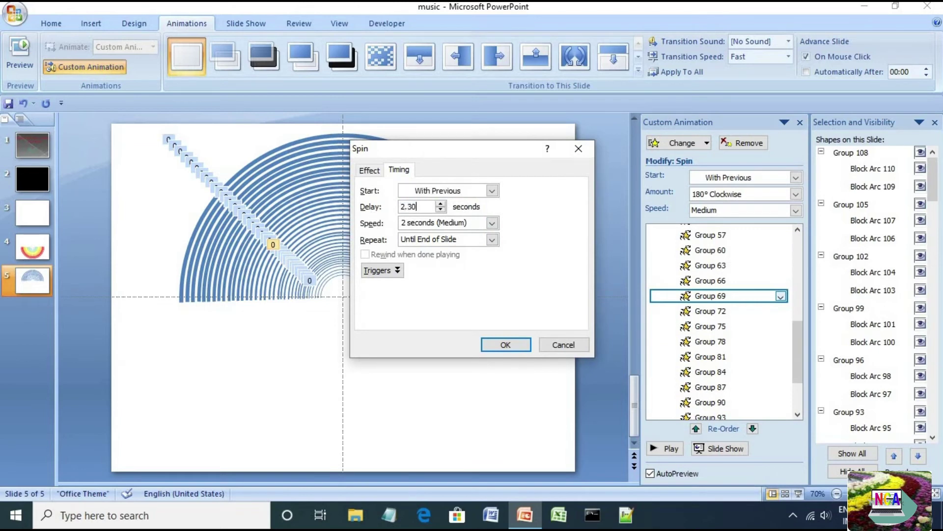
pyautogui.press('Return')
# - Raise the start delay of Group 72's Spin animation to continue the evenly increasing sequence of delays
pyautogui.click(714, 311)
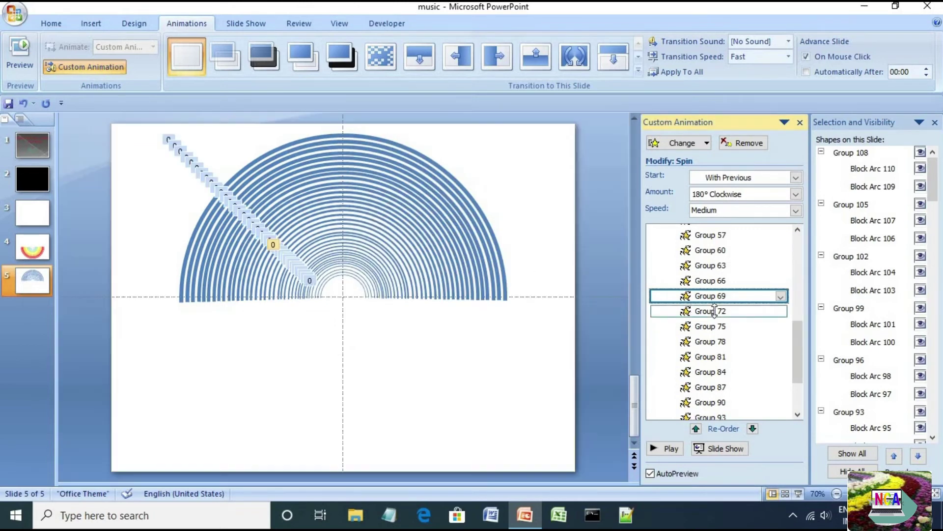
pyautogui.click(781, 311)
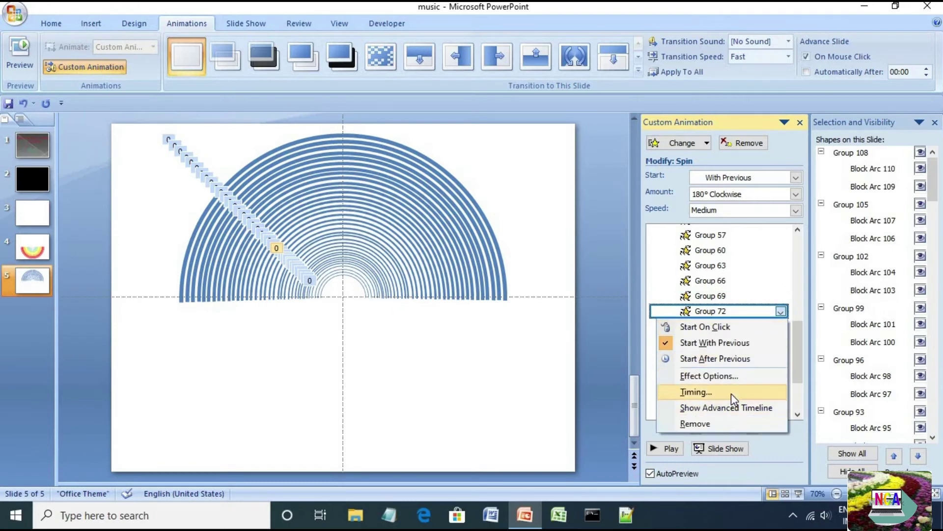
pyautogui.click(731, 392)
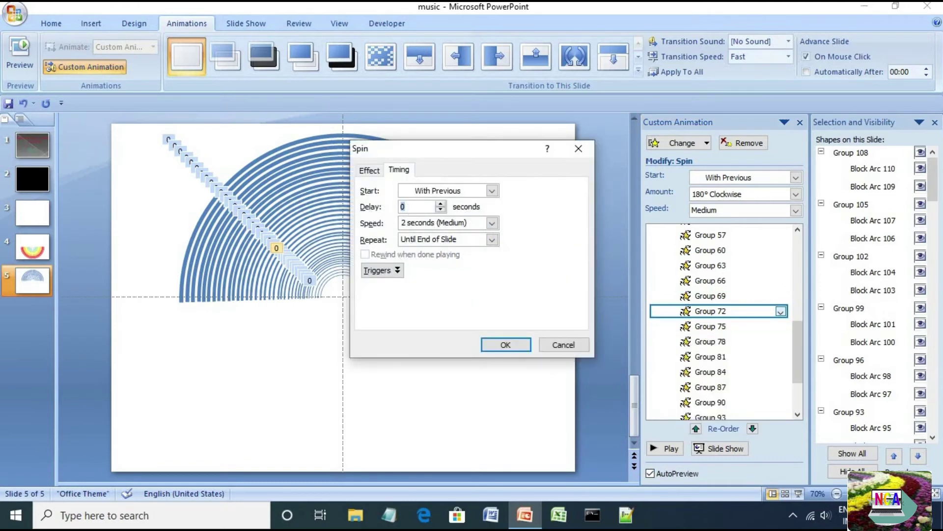
pyautogui.press('Return')
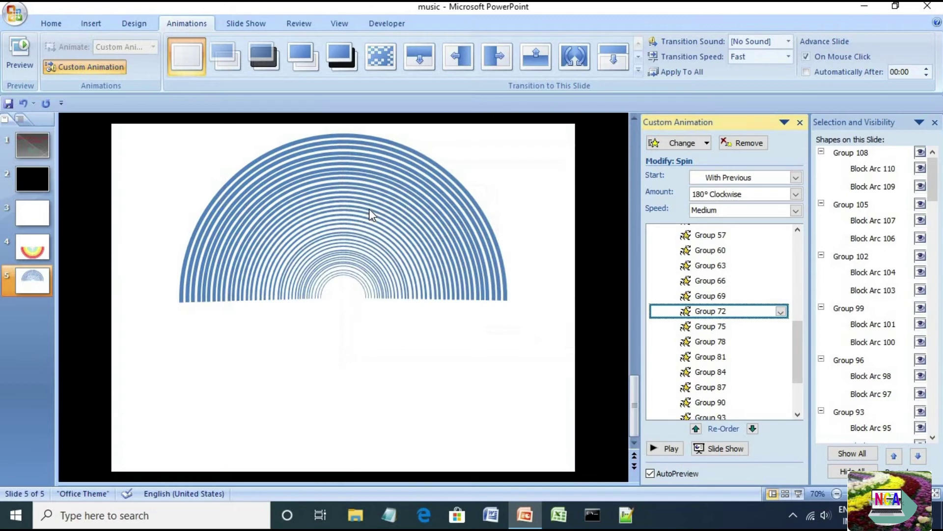
# - Set the start delay of Group 75's Spin animation to 2.50 seconds
pyautogui.click(710, 327)
pyautogui.moveTo(800, 346); pyautogui.dragTo(800, 369)
pyautogui.click(781, 254)
pyautogui.click(599, 281)
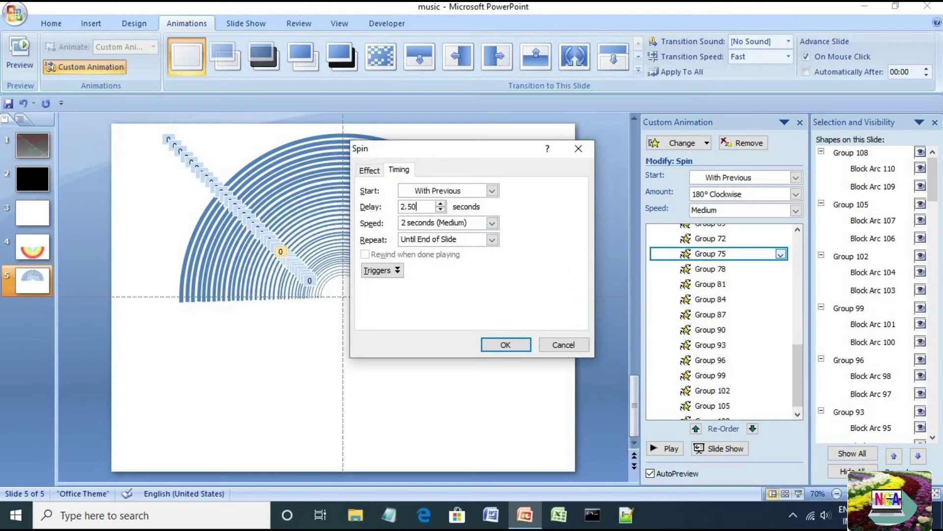
pyautogui.write('2.50')
pyautogui.press('Return')
# - Raise the start delay of Group 78's Spin animation to continue the evenly increasing sequence of delays
pyautogui.click(737, 269)
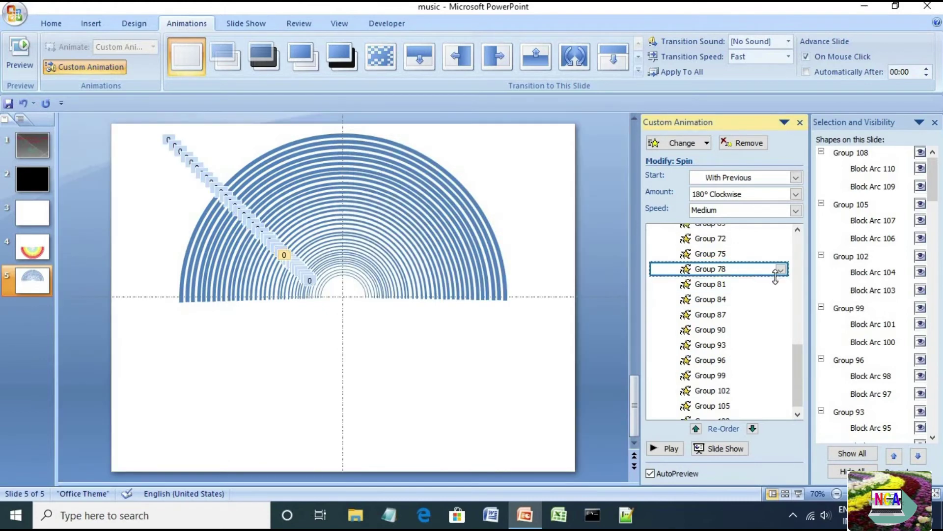
pyautogui.click(781, 269)
pyautogui.click(734, 353)
pyautogui.click(416, 206)
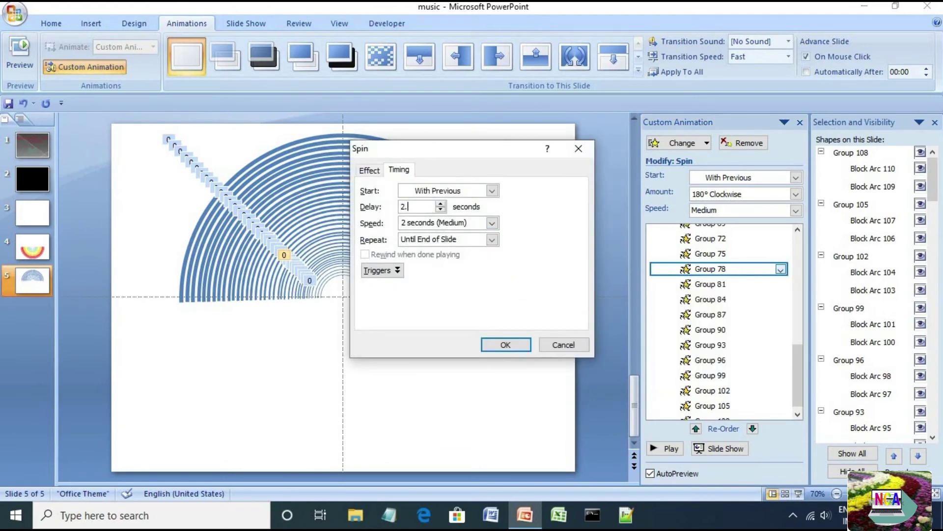
pyautogui.press('Return')
# - Set the start delay of Group 81's Spin animation to 2.7 seconds
pyautogui.click(766, 284)
pyautogui.click(784, 285)
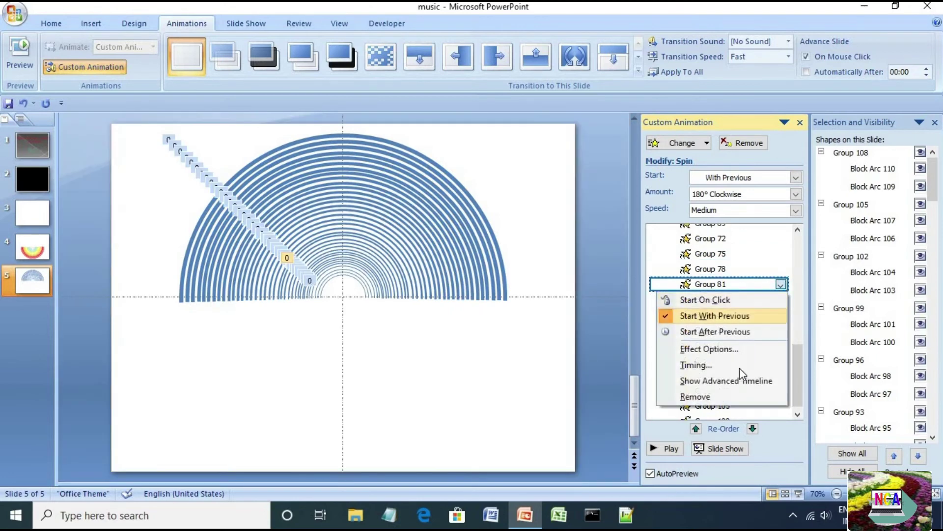
pyautogui.click(738, 367)
pyautogui.press('Tab')
pyautogui.write('2')
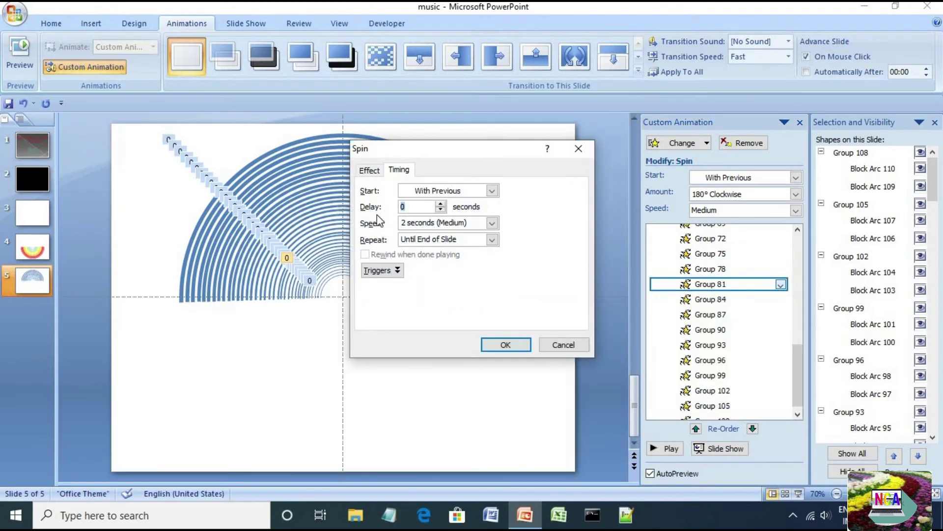
pyautogui.write('.7')
pyautogui.press('Return')
# - Set the start delay of Group 84's Spin animation to 2.8 seconds
pyautogui.click(781, 299)
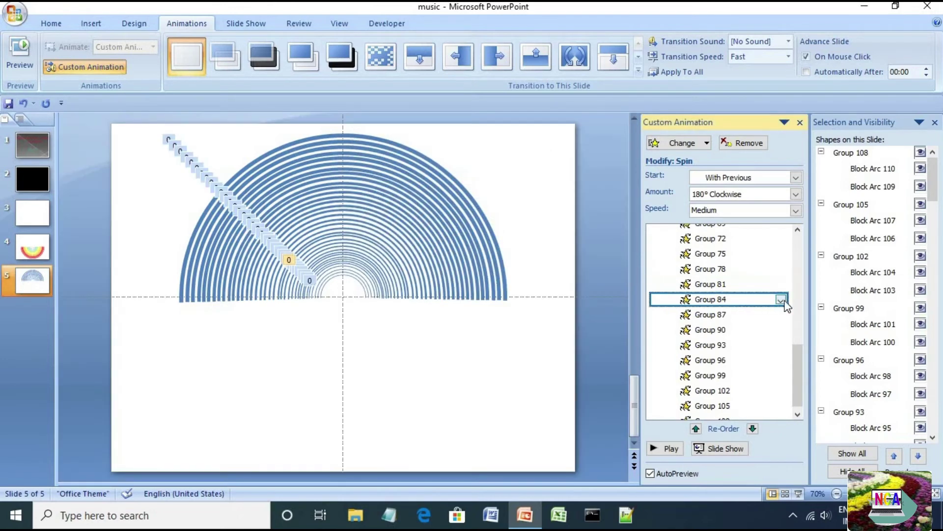
pyautogui.click(781, 299)
pyautogui.click(747, 387)
pyautogui.press('Tab')
pyautogui.write('2.8')
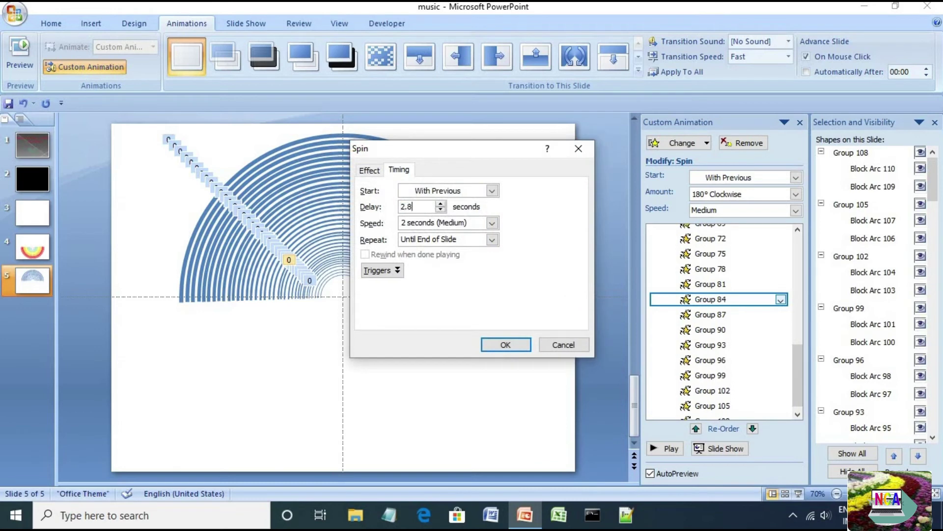
pyautogui.press('Return')
# - Set the start delay of Group 87's Spin animation to 2.90 seconds
pyautogui.click(700, 315)
pyautogui.click(781, 315)
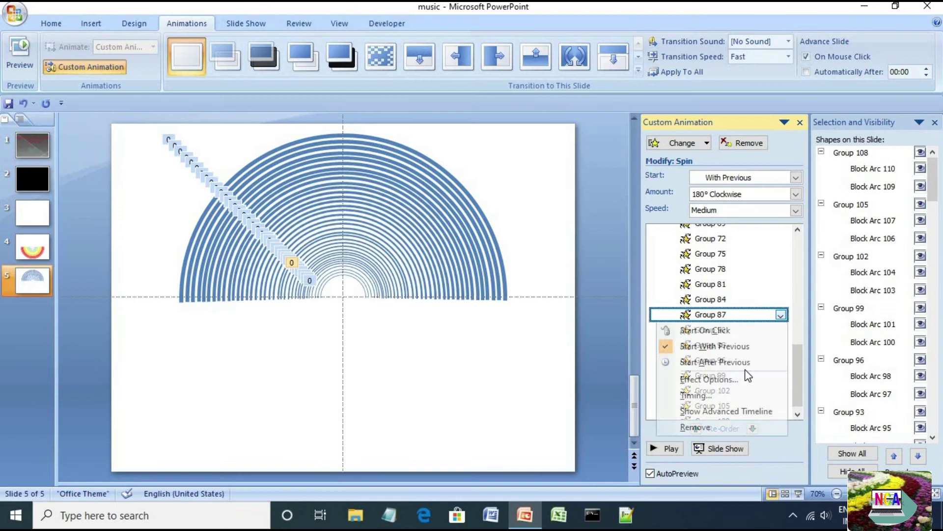
pyautogui.click(720, 394)
pyautogui.press('Tab')
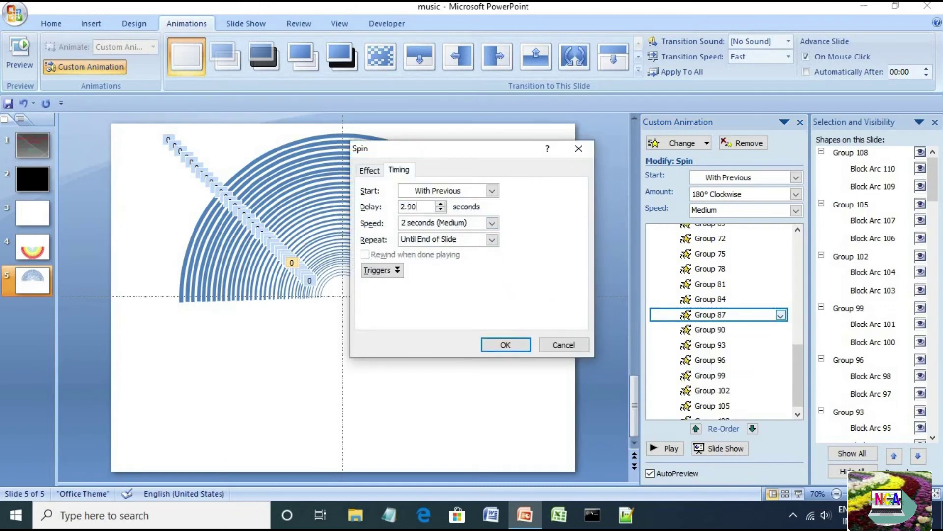
pyautogui.press('Return')
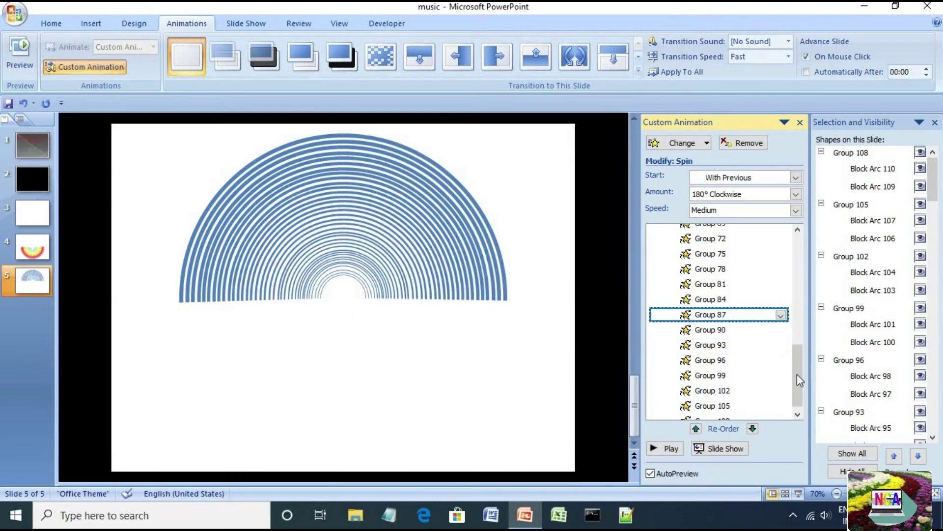
# - Set the start delay of Group 90's Spin animation to 3 seconds
pyautogui.click(736, 322)
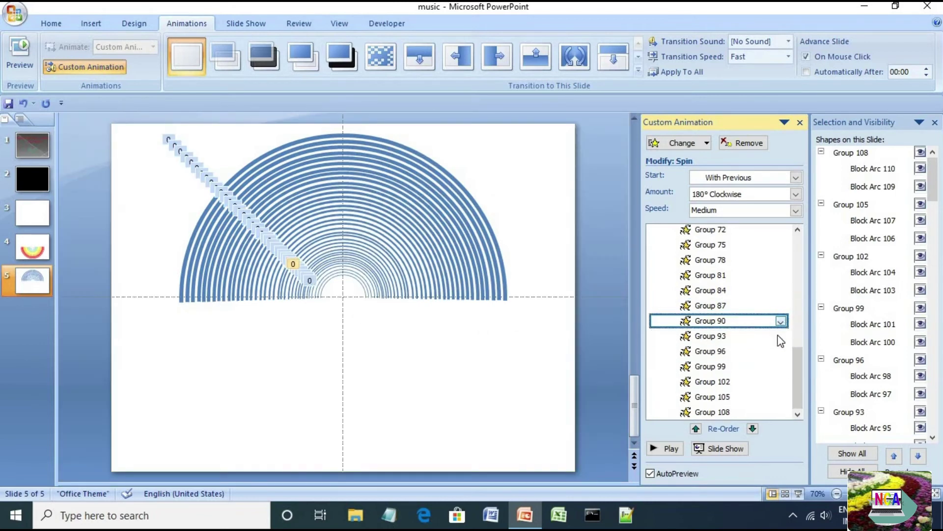
pyautogui.click(780, 320)
pyautogui.click(743, 401)
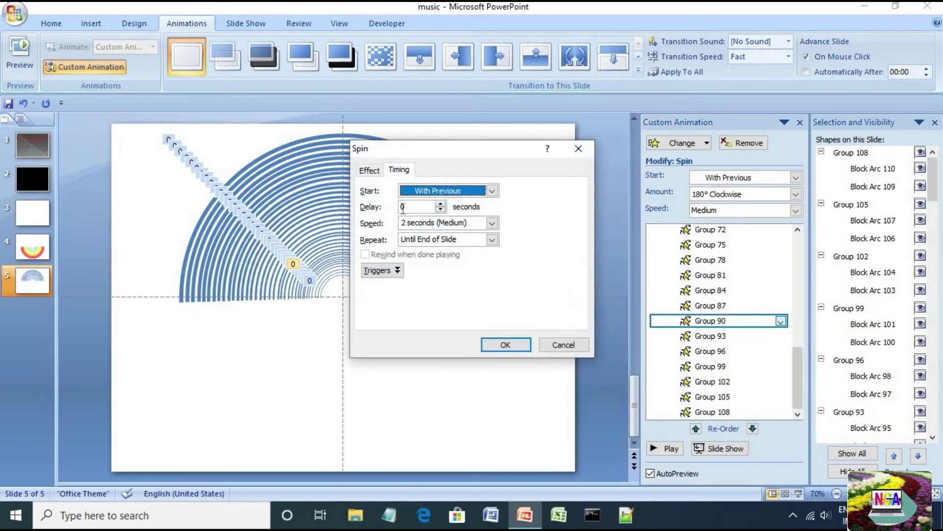
pyautogui.press('Tab')
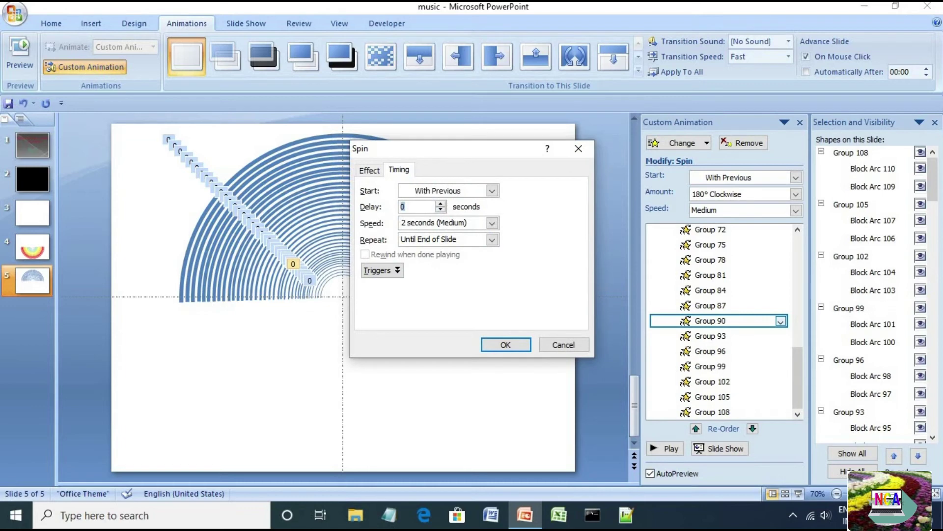
pyautogui.write('3')
pyautogui.press('Return')
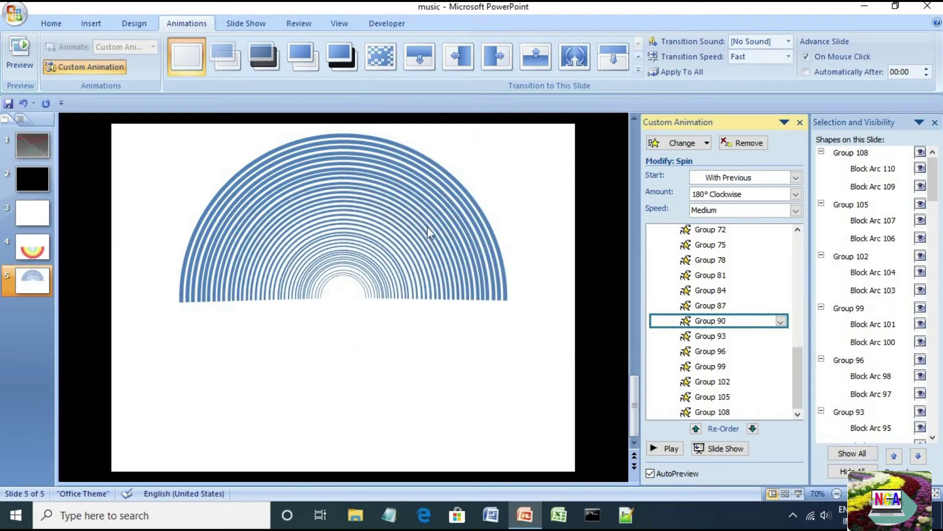
# - Check the start delay in the timing settings of Group 87's Spin animation
pyautogui.click(705, 305)
pyautogui.click(780, 306)
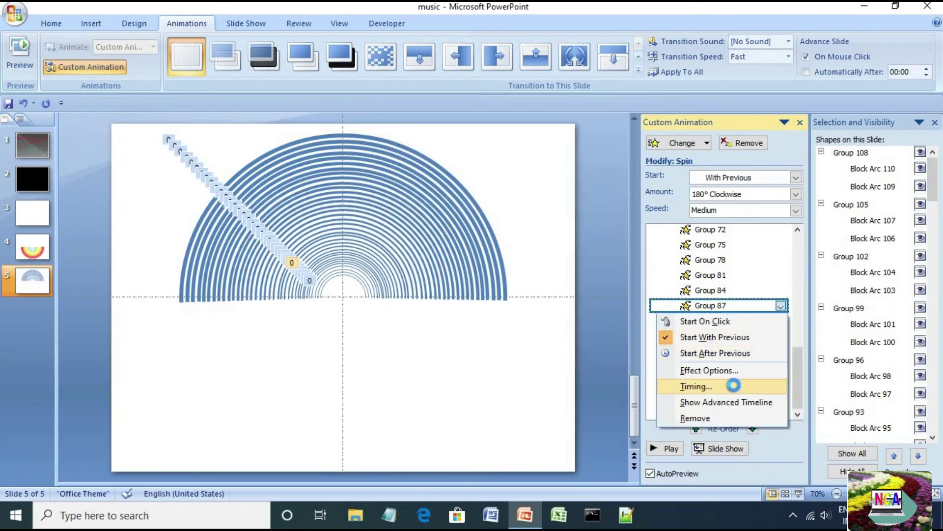
pyautogui.click(734, 385)
pyautogui.click(507, 346)
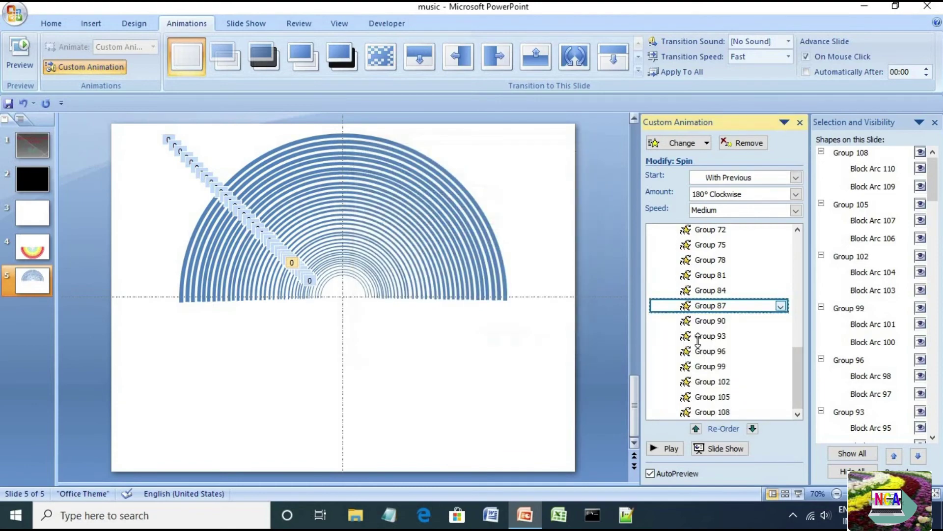
# - Raise the start delay of Group 93's Spin animation to continue the evenly increasing sequence of delays
pyautogui.click(775, 338)
pyautogui.click(781, 337)
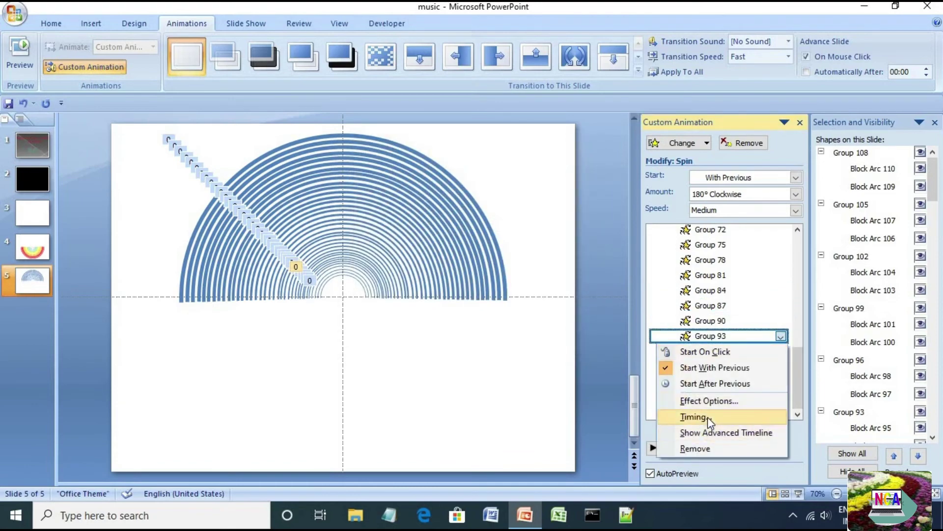
pyautogui.click(708, 415)
pyautogui.press('Tab')
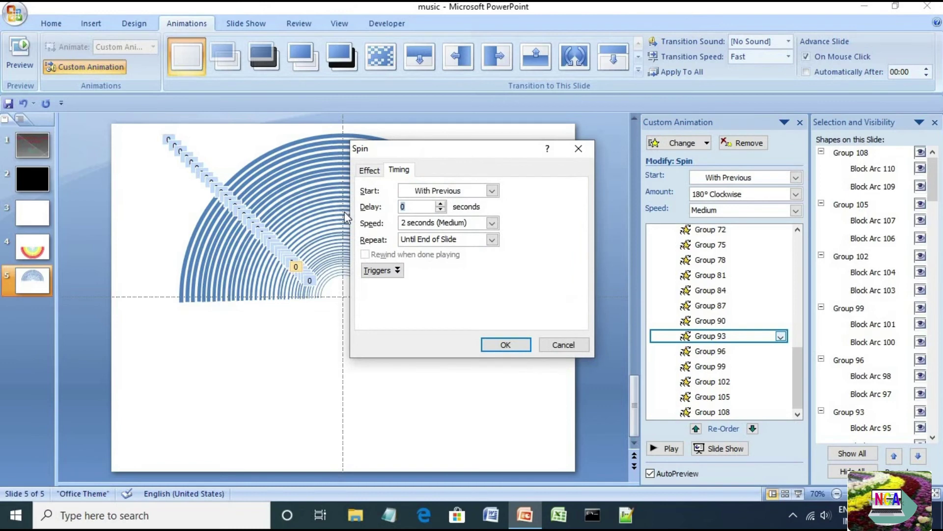
pyautogui.press('Return')
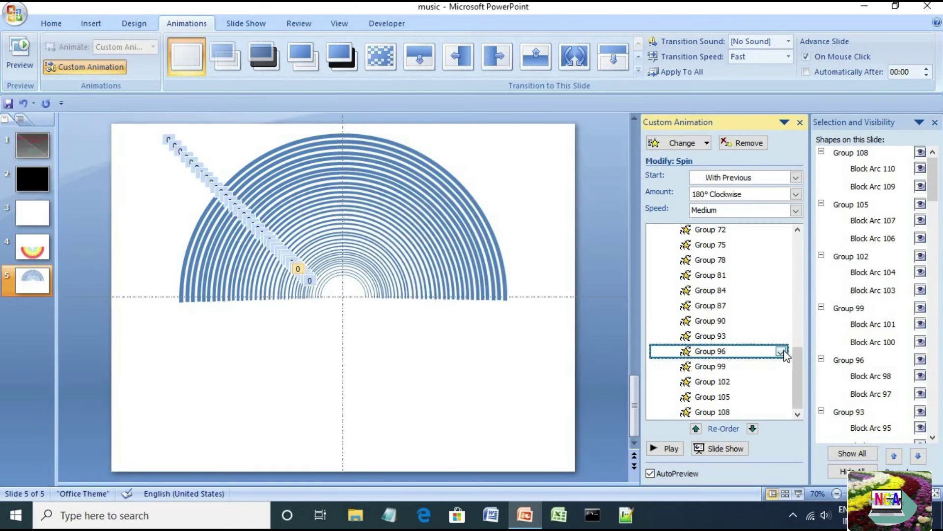
# - Raise the start delay of Group 96's Spin animation to continue the evenly increasing sequence of delays
pyautogui.click(782, 352)
pyautogui.click(752, 427)
pyautogui.click(412, 205)
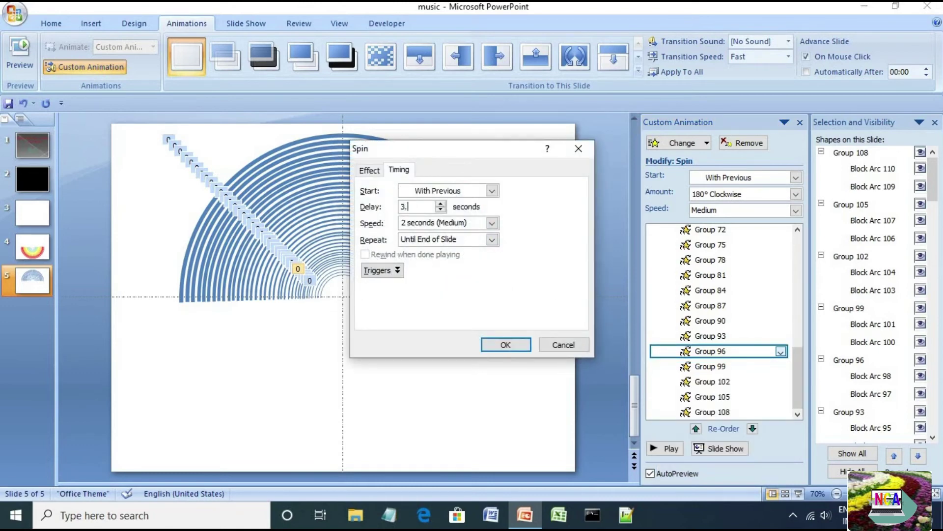
pyautogui.press('Return')
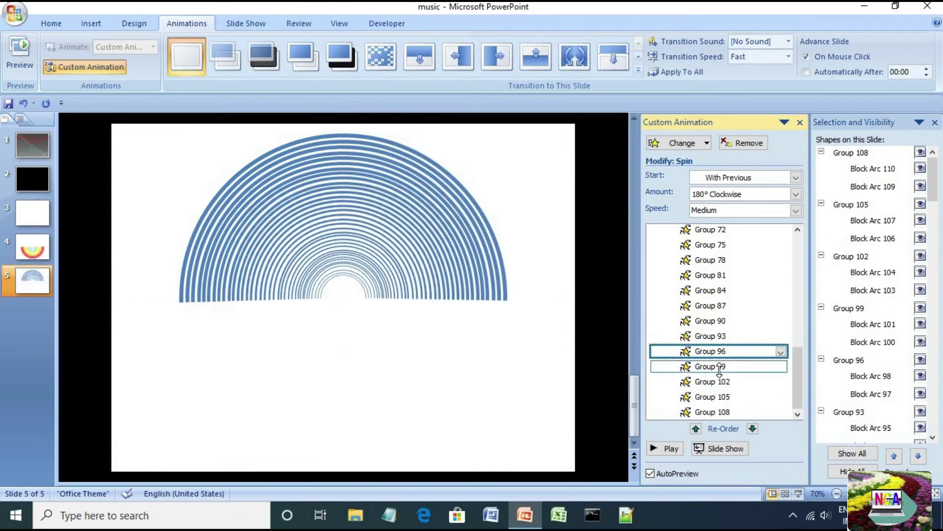
# - Raise the start delay of Group 99's Spin animation to continue the evenly increasing sequence of delays
pyautogui.click(720, 366)
pyautogui.click(780, 366)
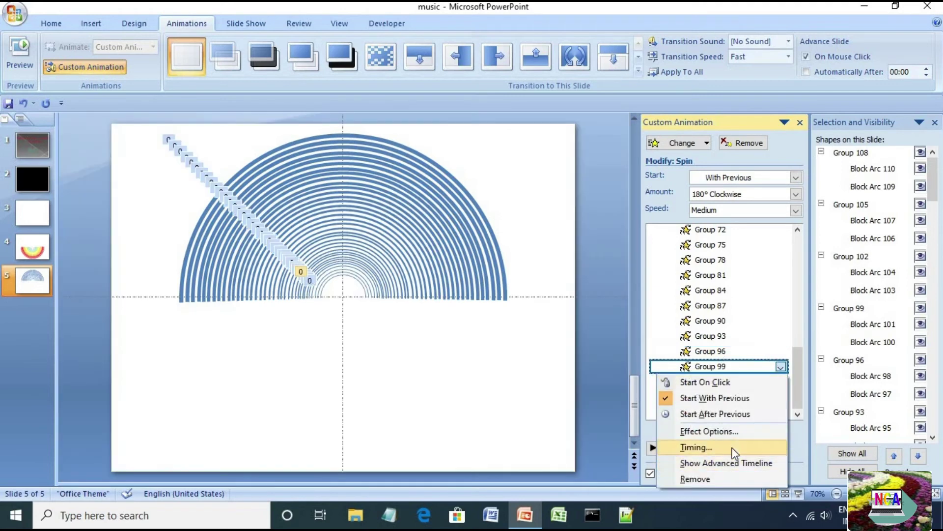
pyautogui.click(727, 442)
pyautogui.click(412, 205)
pyautogui.press('BackSpace')
pyautogui.write('3.')
pyautogui.press('Return')
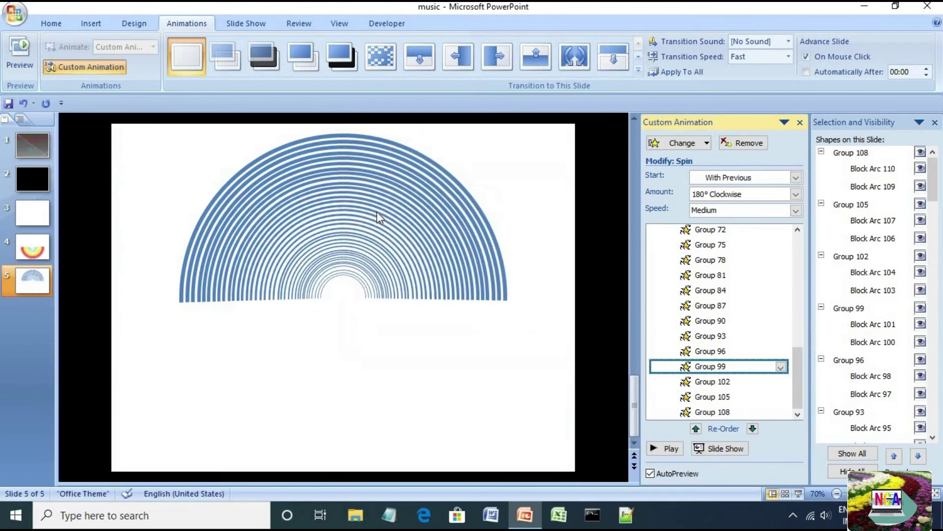
# - Set the start delay of Group 102's Spin animation to 3.40 seconds
pyautogui.click(761, 382)
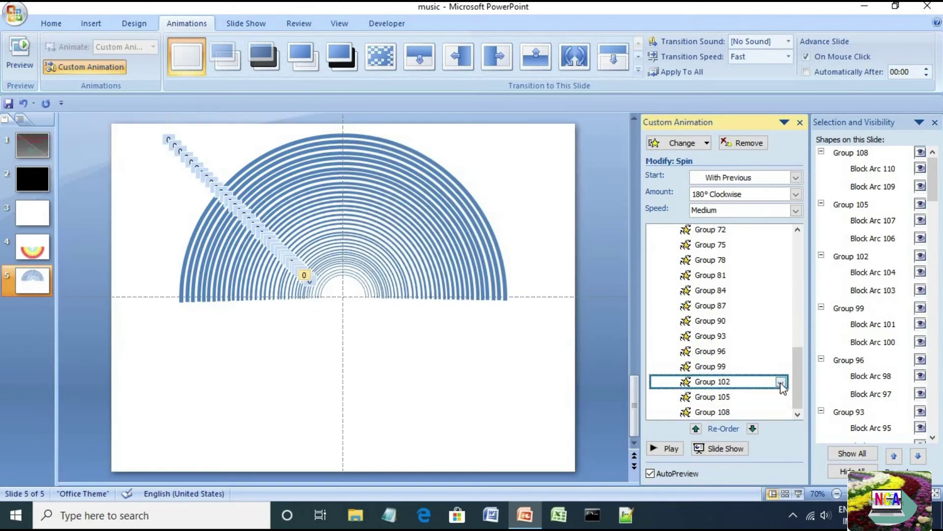
pyautogui.click(781, 382)
pyautogui.click(708, 332)
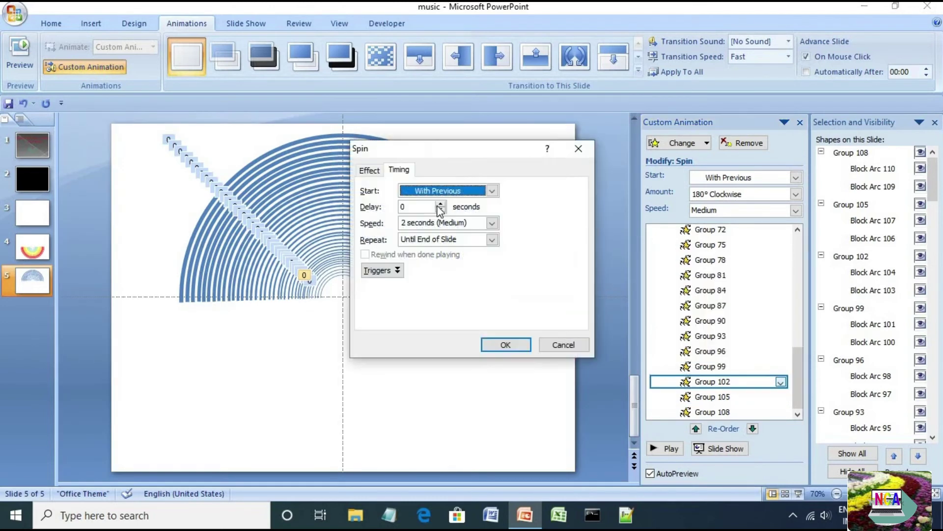
pyautogui.press('Tab')
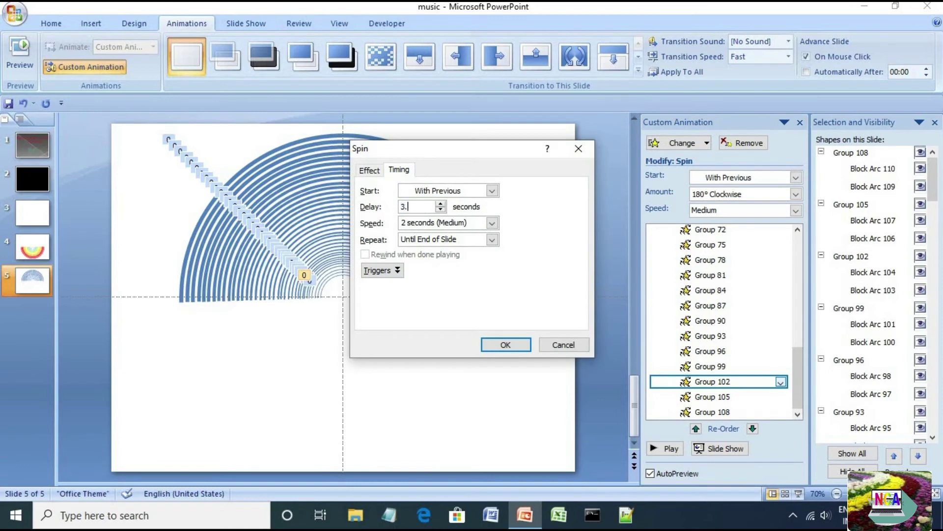
pyautogui.write('3.40')
pyautogui.press('Return')
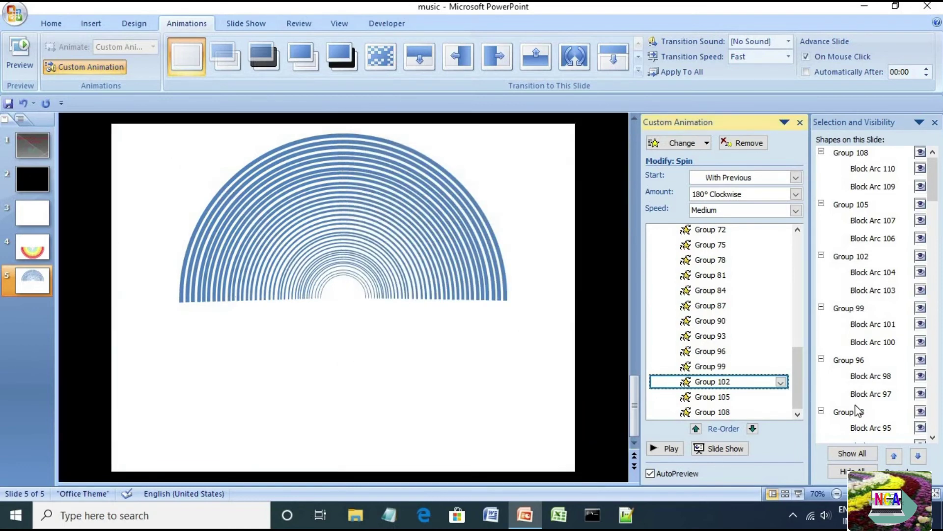
# - Raise the start delay of Group 105's Spin animation to continue the evenly increasing sequence of delays
pyautogui.click(761, 396)
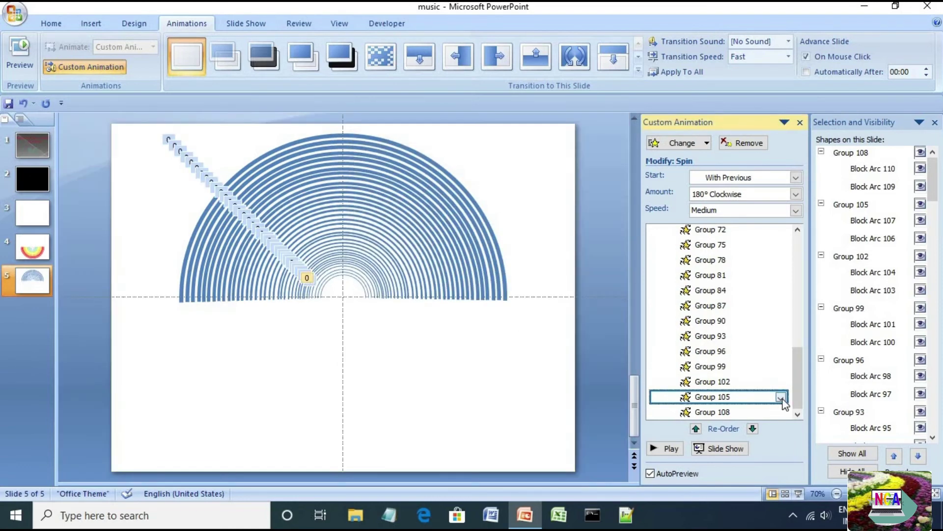
pyautogui.click(781, 397)
pyautogui.click(706, 346)
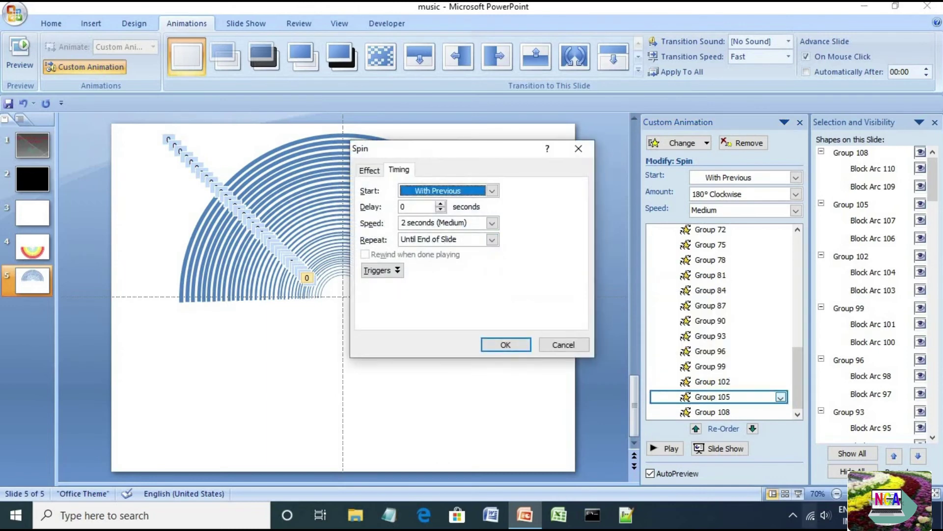
pyautogui.press('Tab')
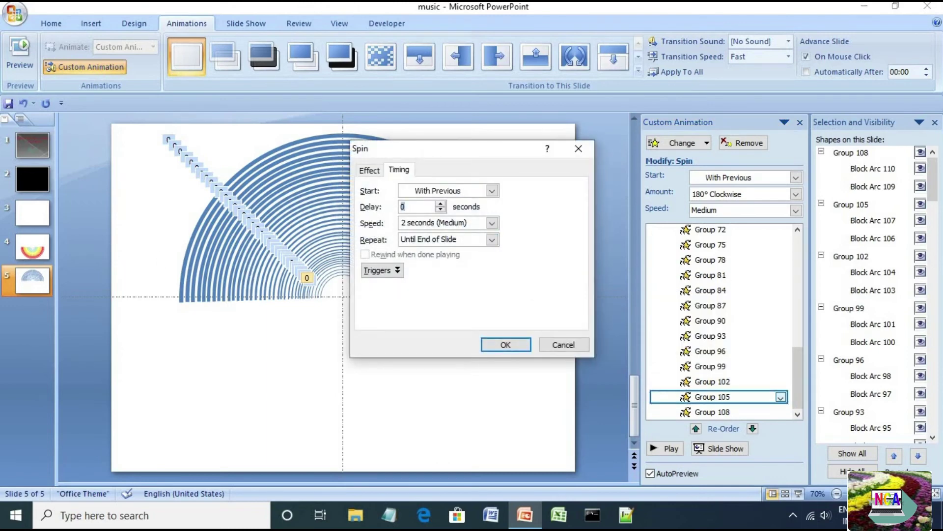
pyautogui.press('Return')
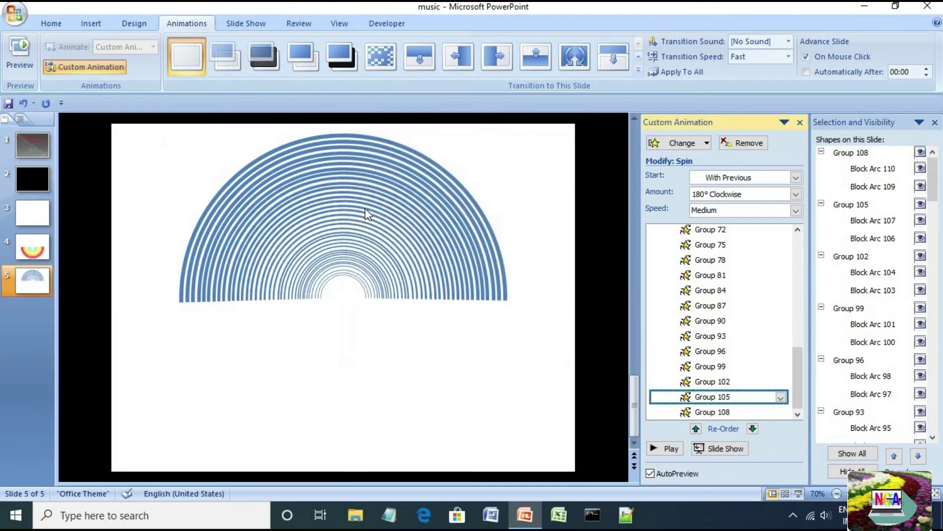
# - Set the start delay of Group 108's Spin animation to 3.60 seconds and play the slide show to check the arc animation
pyautogui.click(708, 412)
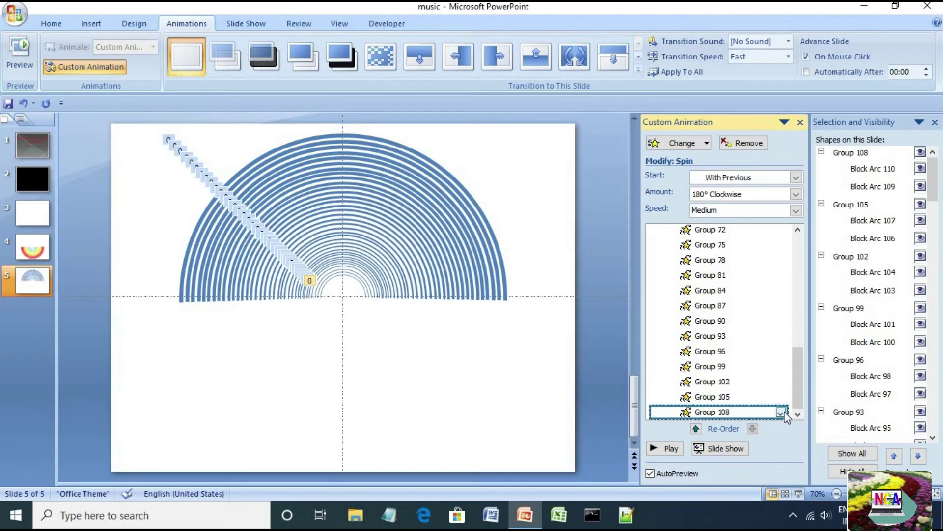
pyautogui.click(781, 411)
pyautogui.click(716, 364)
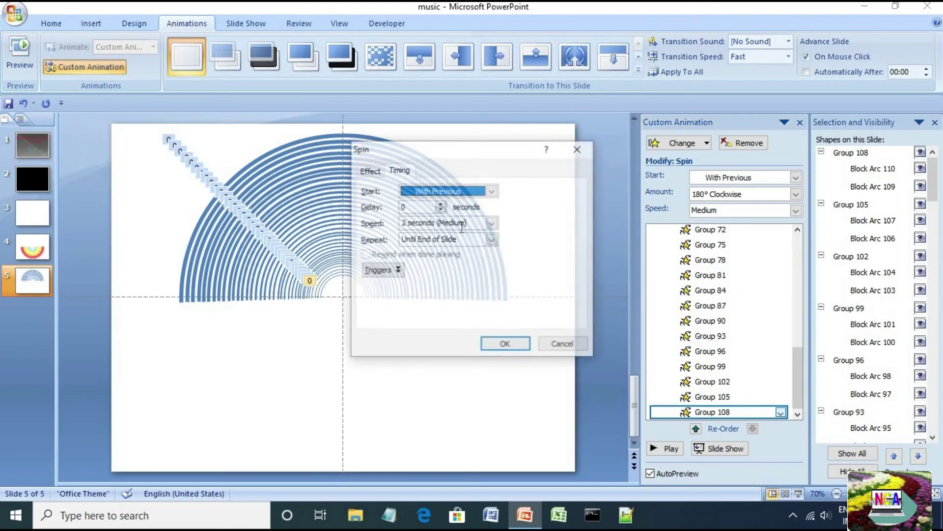
pyautogui.press('Tab')
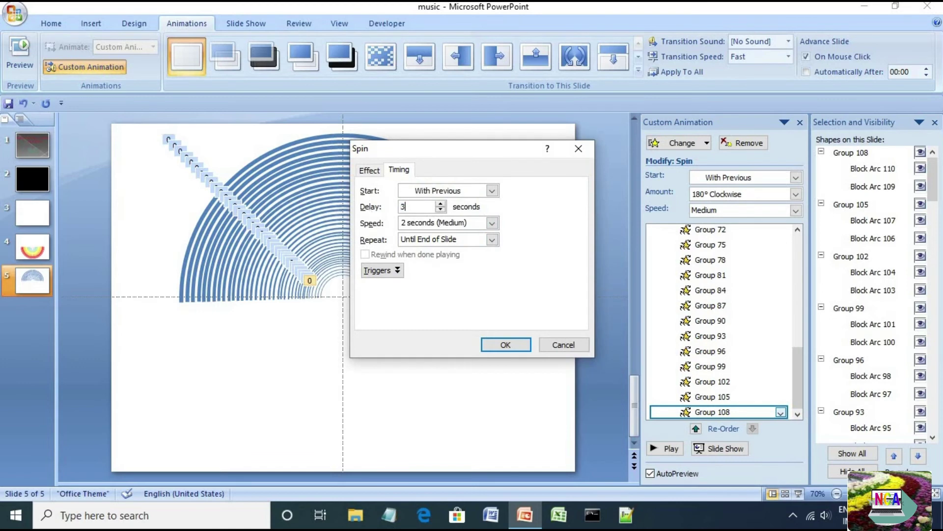
pyautogui.write('3.60')
pyautogui.press('Return')
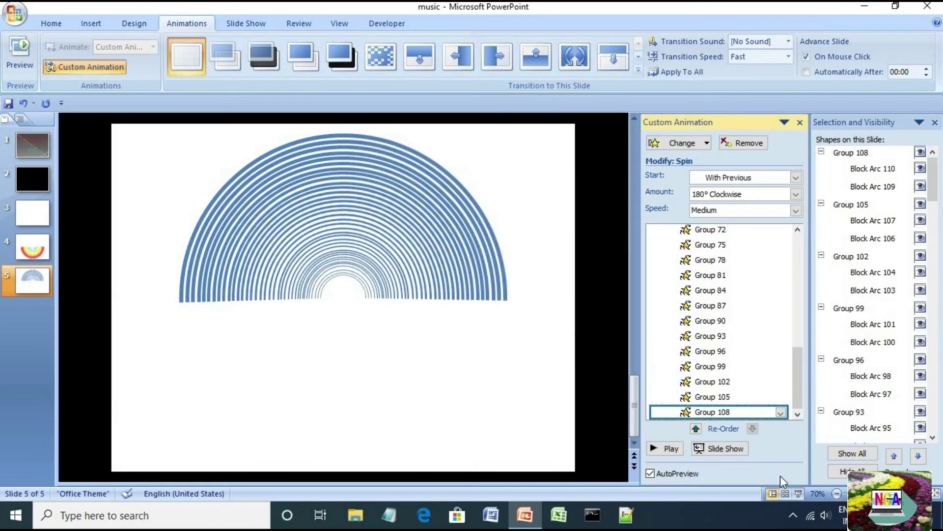
pyautogui.click(736, 449)
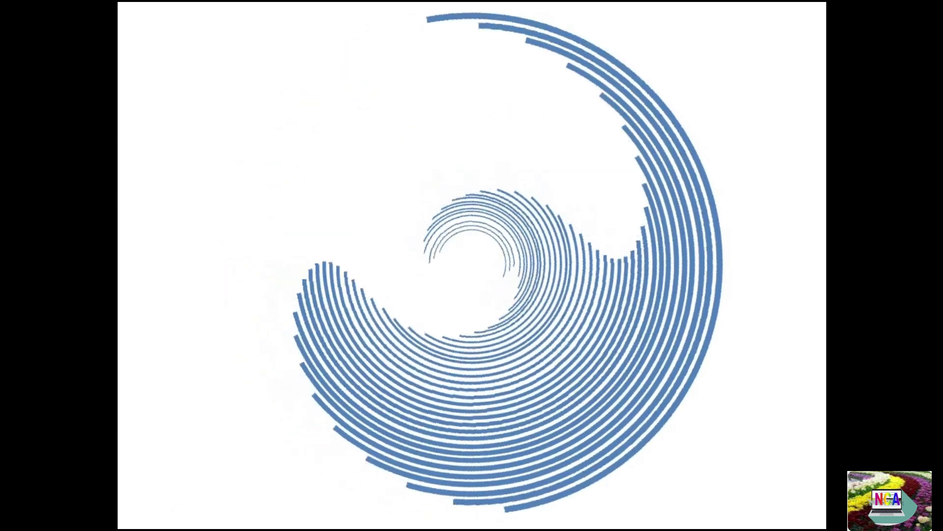
pyautogui.press('Escape')
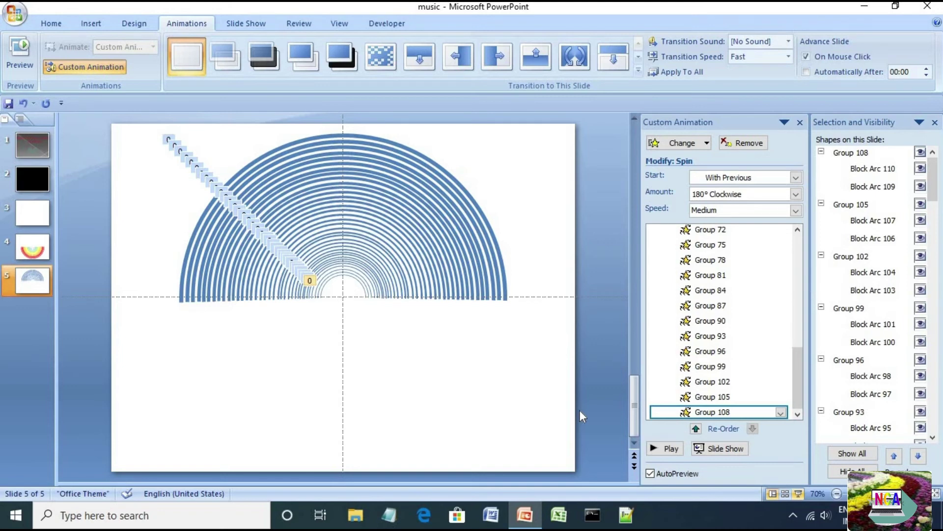
# - Select Block Arc 3, the outermost arc inside Group 5, and fill it with standard red
pyautogui.click(506, 280)
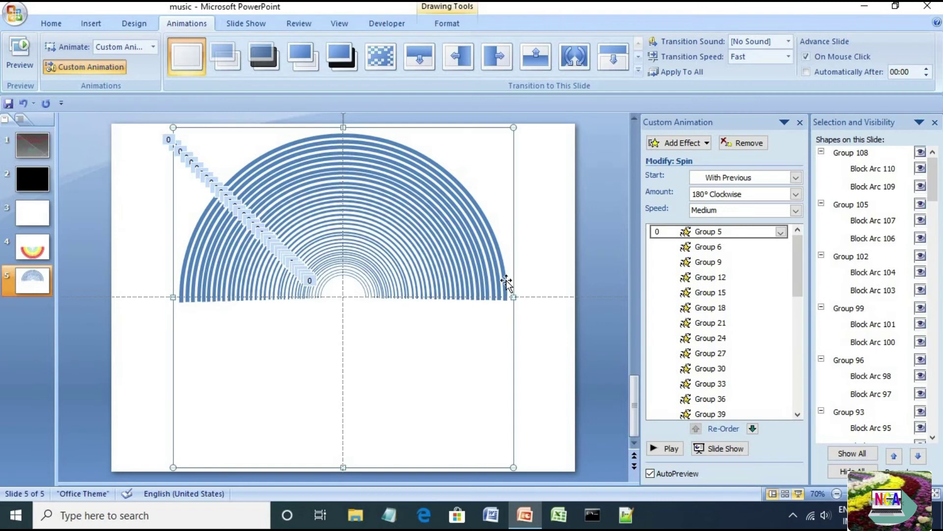
pyautogui.scroll(-20, 903, 363)
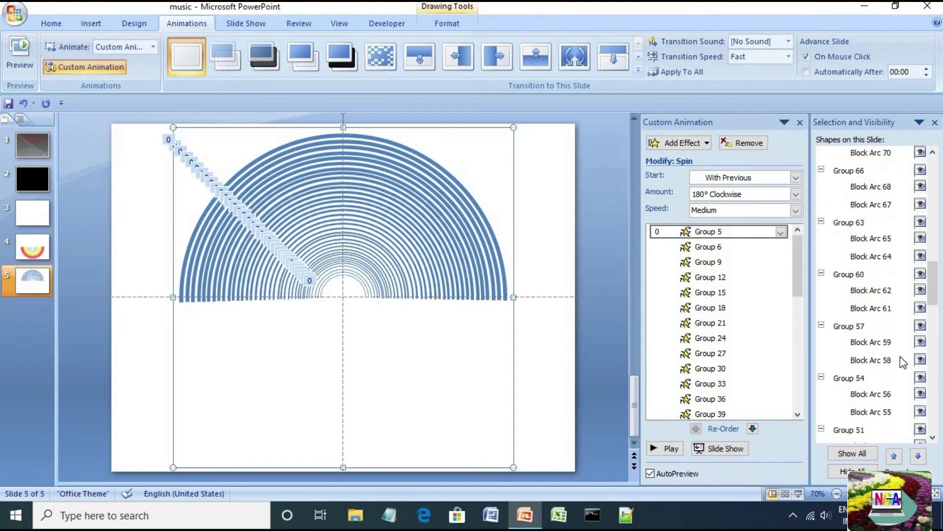
pyautogui.scroll(-1, 900, 356)
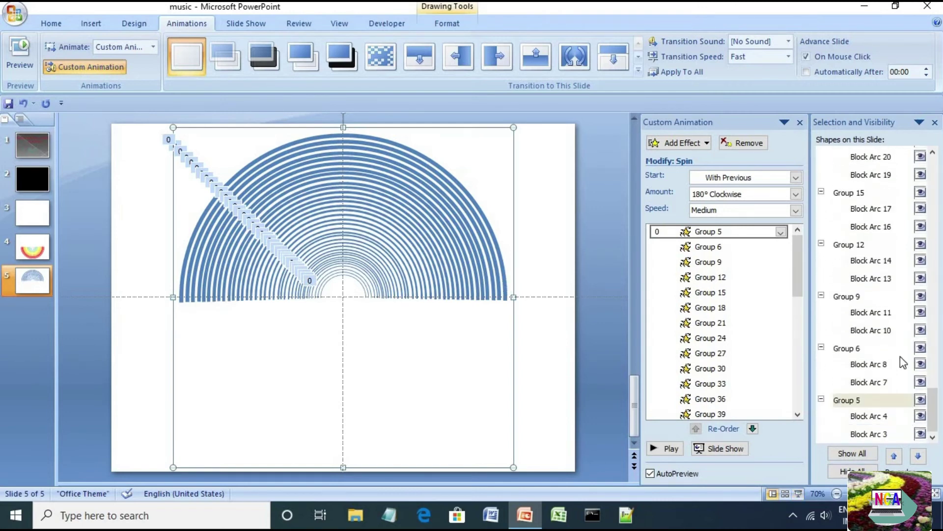
pyautogui.click(875, 416)
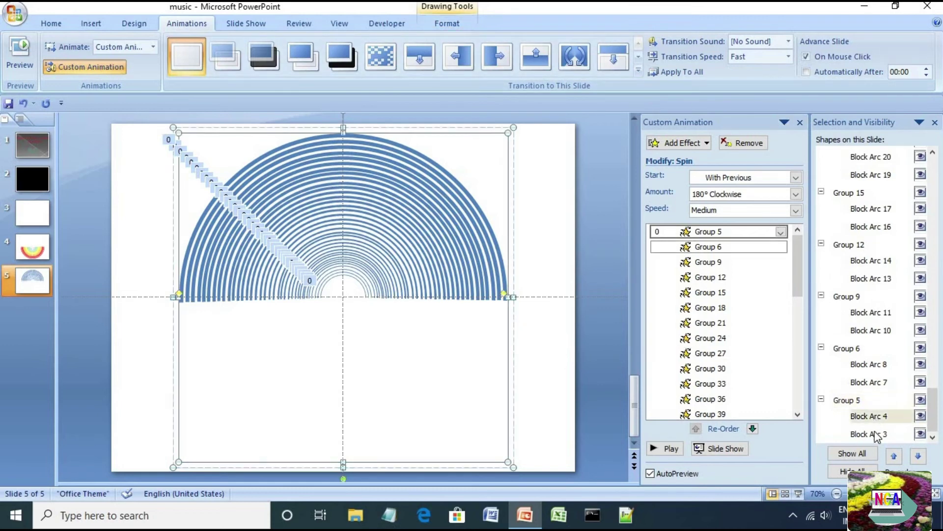
pyautogui.click(875, 434)
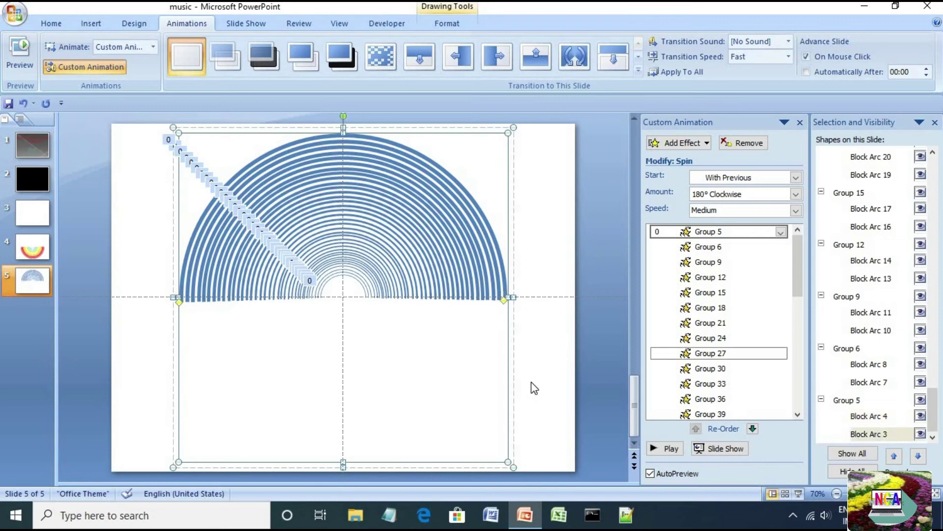
pyautogui.click(433, 22)
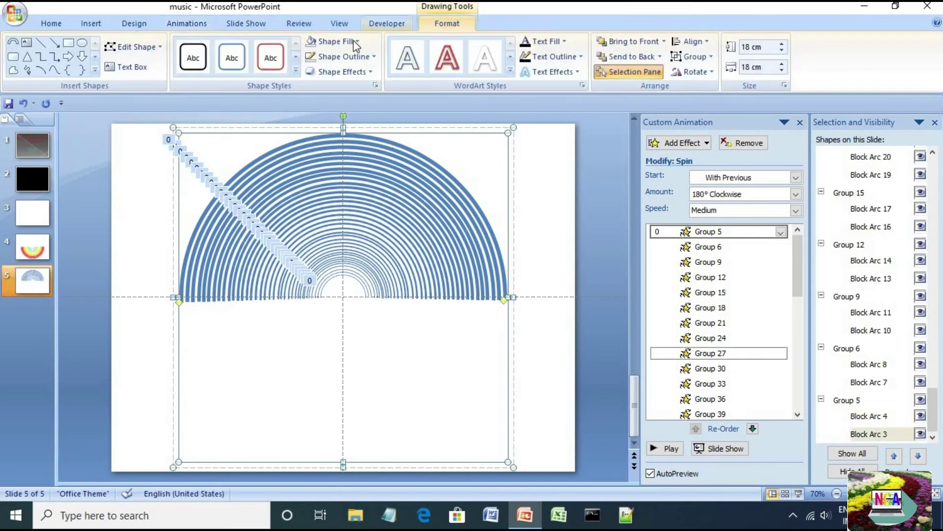
pyautogui.click(348, 42)
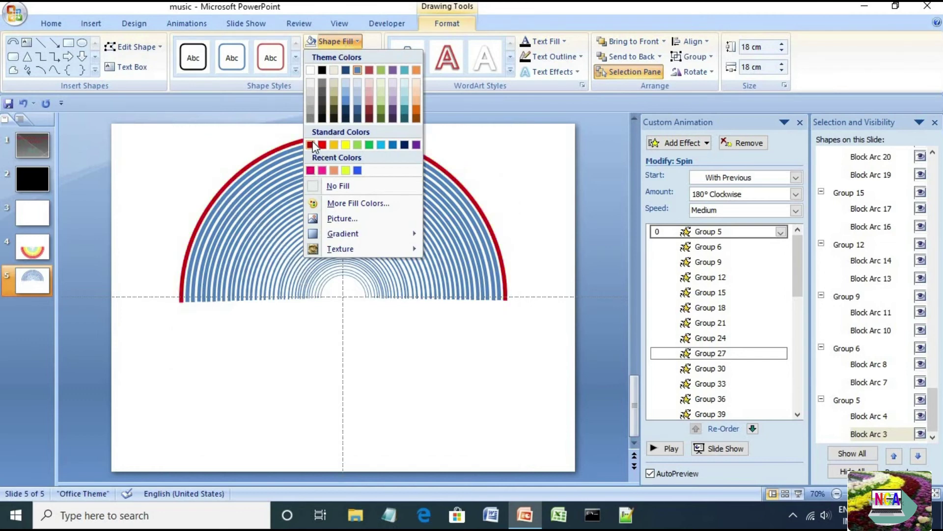
pyautogui.click(322, 144)
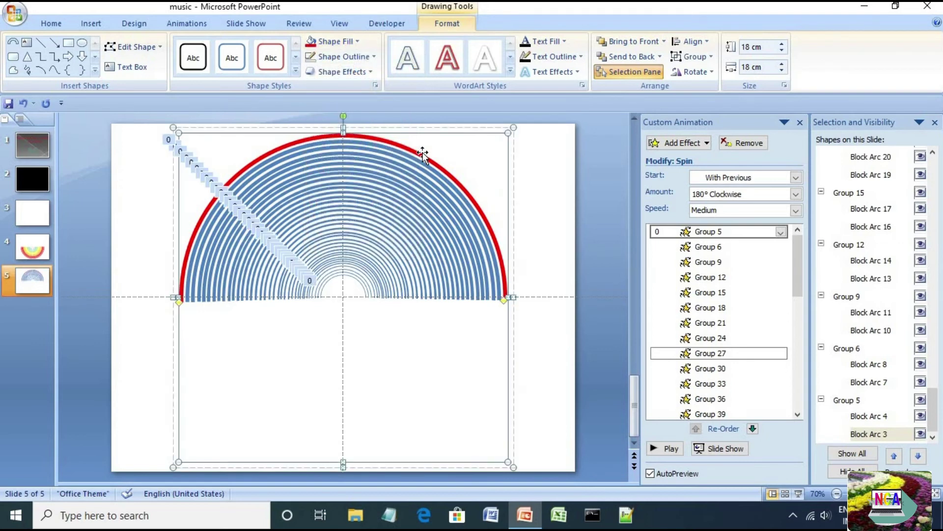
# - Apply the same red fill to Block Arcs 7, 10, 13 and 16 in the next four groups inward
pyautogui.click(859, 384)
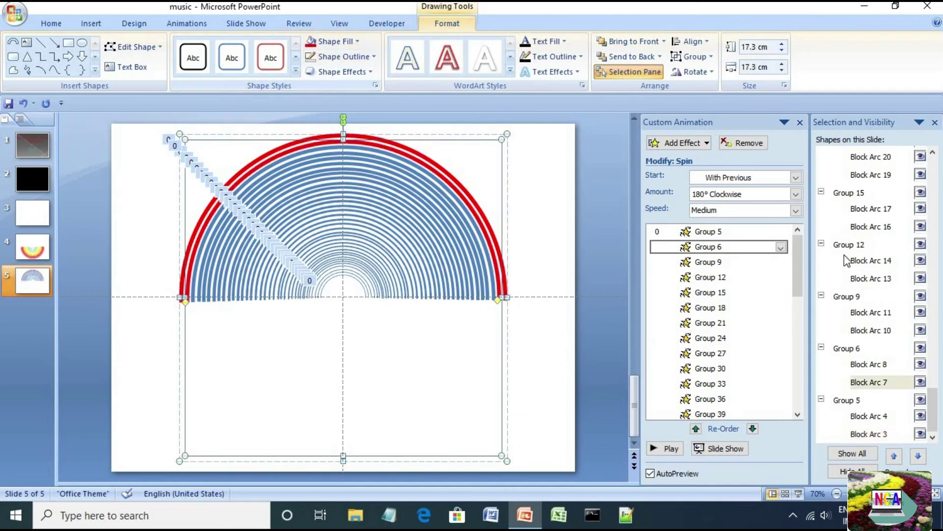
pyautogui.click(860, 333)
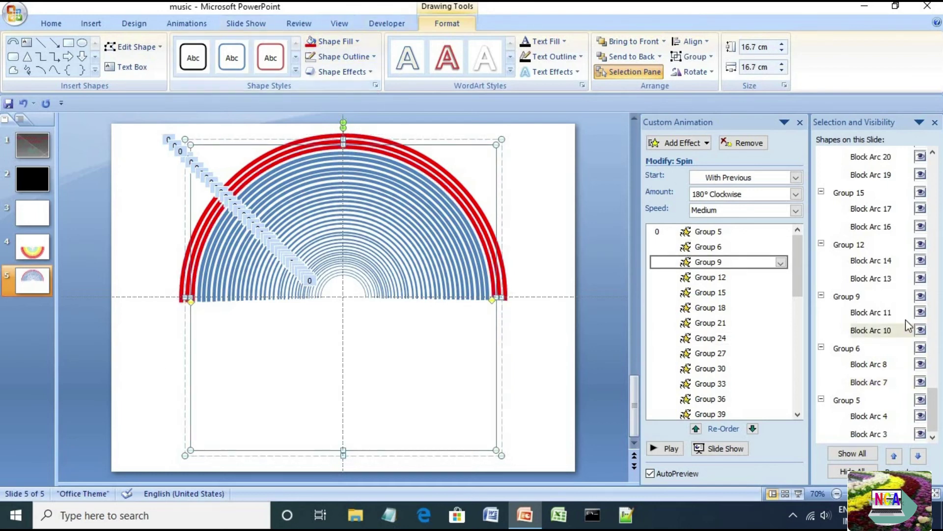
pyautogui.click(861, 279)
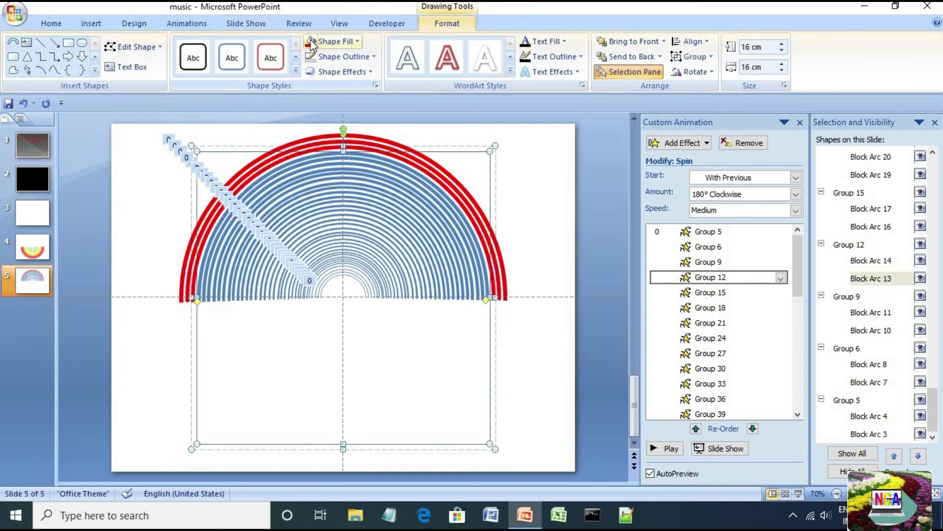
pyautogui.click(873, 227)
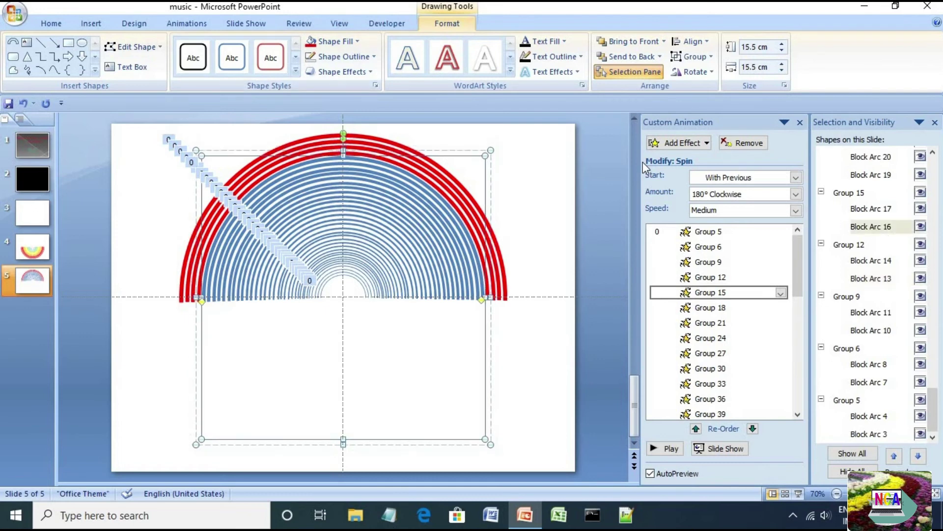
pyautogui.click(313, 44)
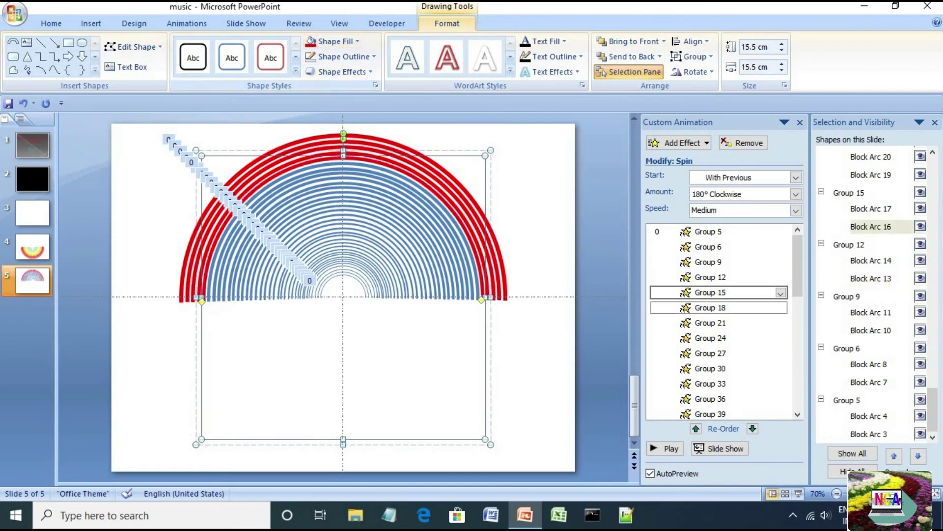
# - Fill Block Arcs 19, 22, 25, 28 and 31 in Groups 18 to 30 with standard orange
pyautogui.click(872, 177)
pyautogui.click(357, 41)
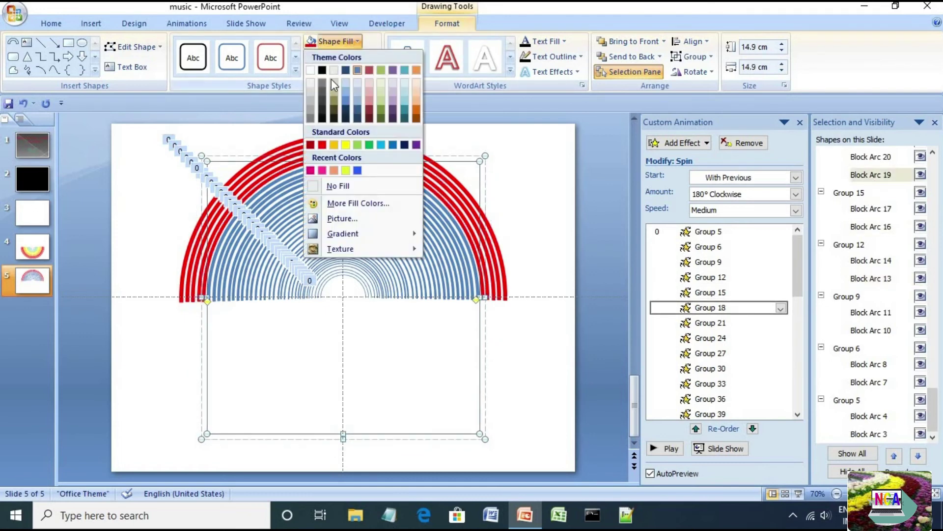
pyautogui.click(334, 145)
pyautogui.scroll(1, 904, 217)
pyautogui.scroll(3, 903, 215)
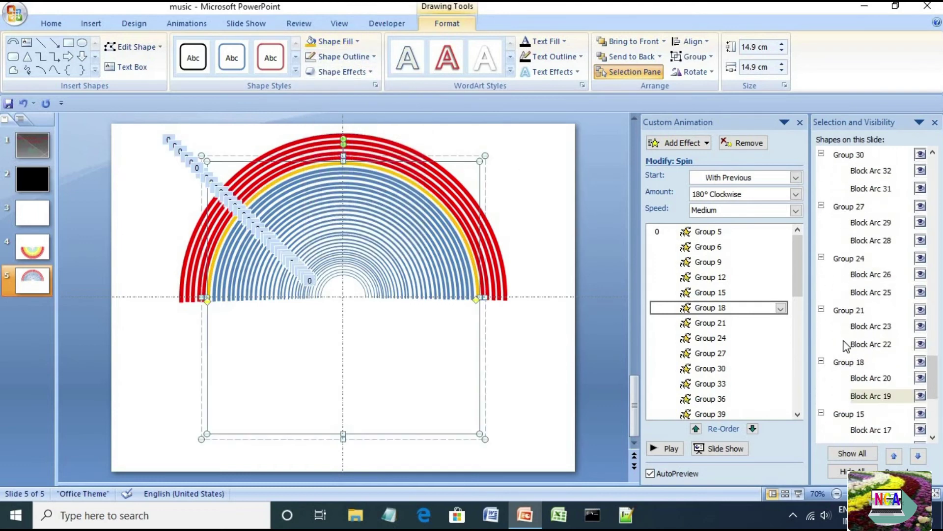
pyautogui.click(846, 345)
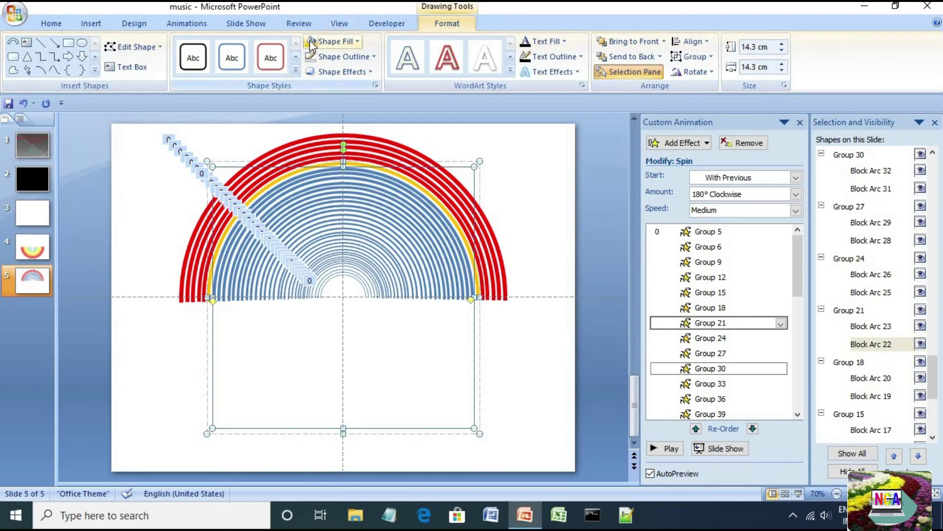
pyautogui.click(865, 292)
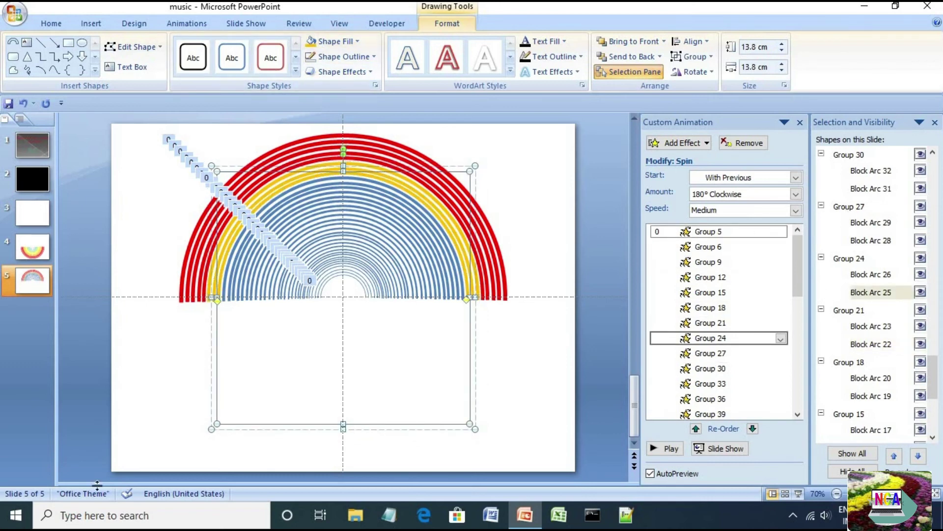
pyautogui.click(877, 241)
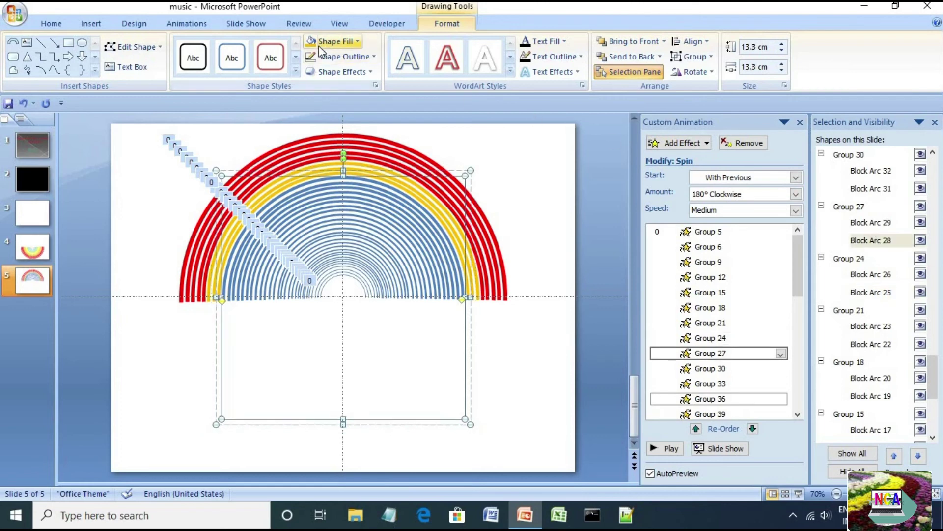
pyautogui.click(872, 190)
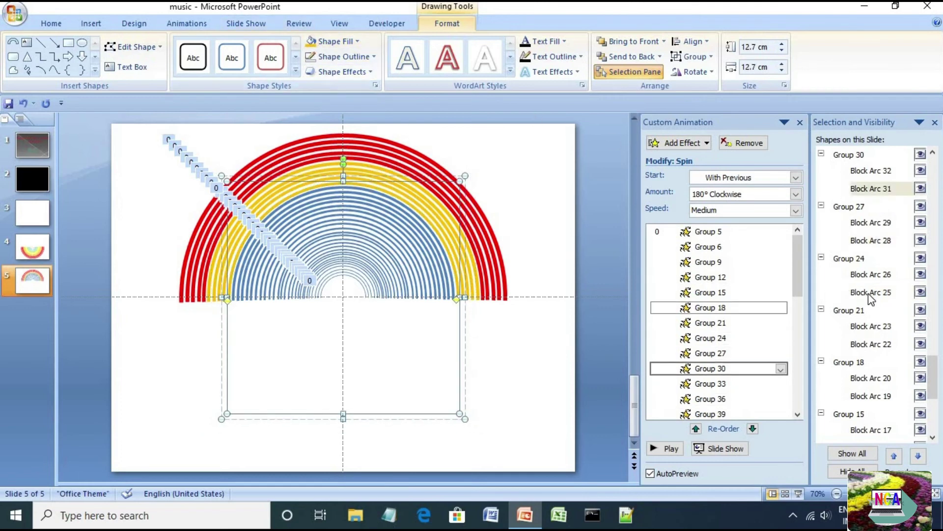
# - Fill Block Arcs 34, 37, 40, 43 and 46 in Groups 33 to 45 with standard yellow
pyautogui.scroll(4, 870, 297)
pyautogui.scroll(1, 871, 319)
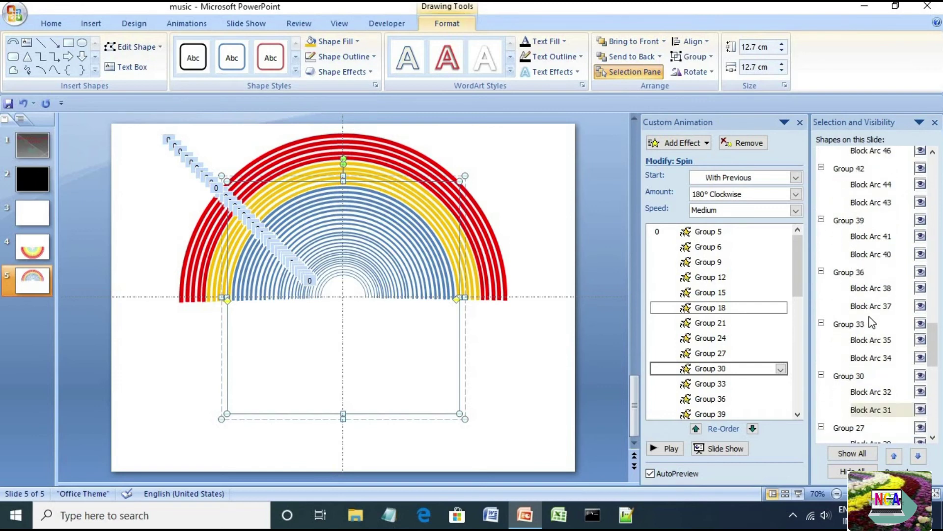
pyautogui.click(871, 358)
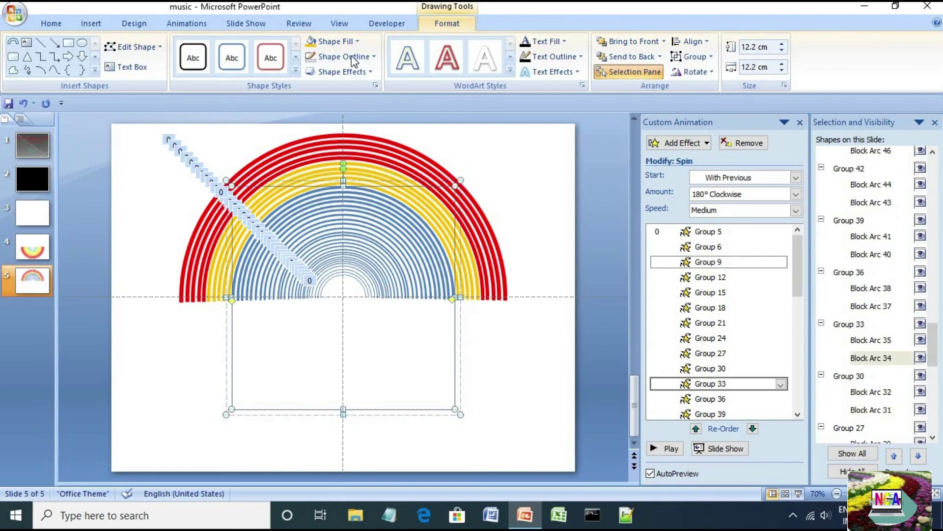
pyautogui.click(339, 41)
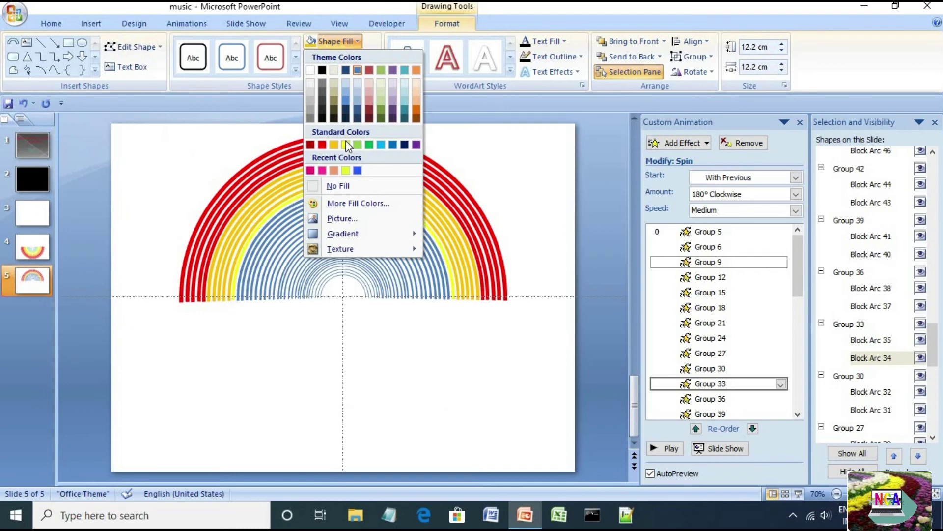
pyautogui.click(346, 144)
pyautogui.click(871, 306)
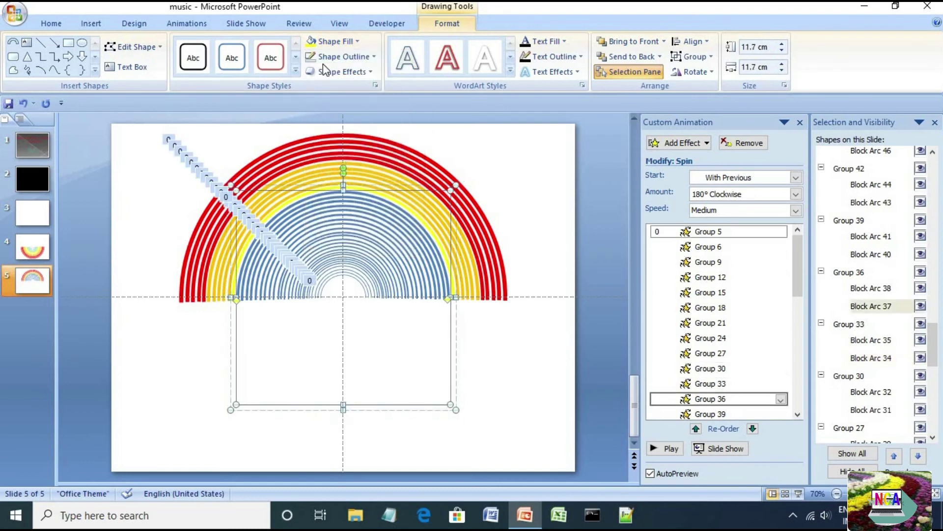
pyautogui.click(859, 256)
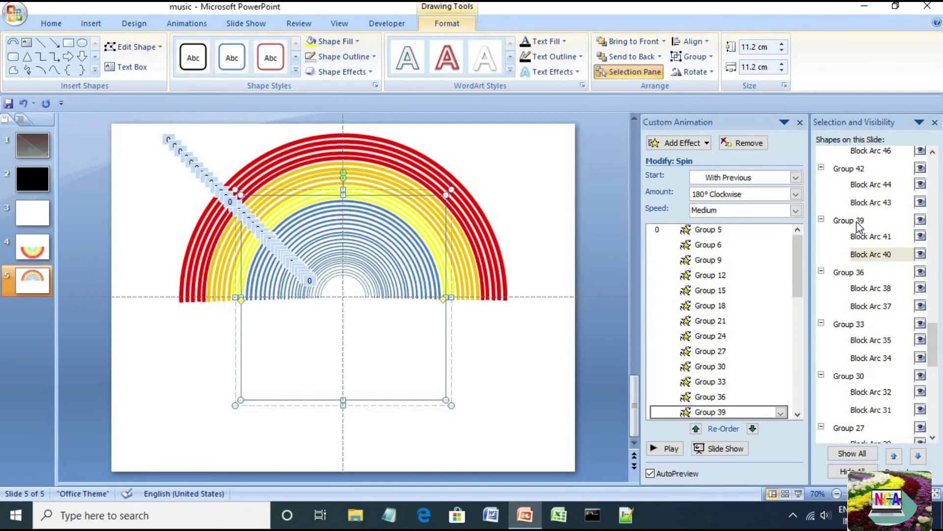
pyautogui.click(864, 207)
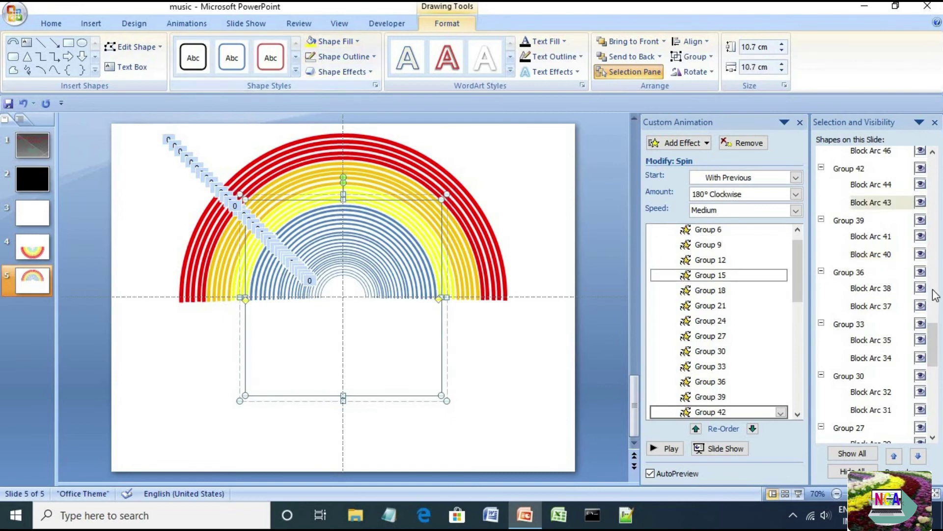
pyautogui.scroll(2, 879, 314)
pyautogui.click(871, 327)
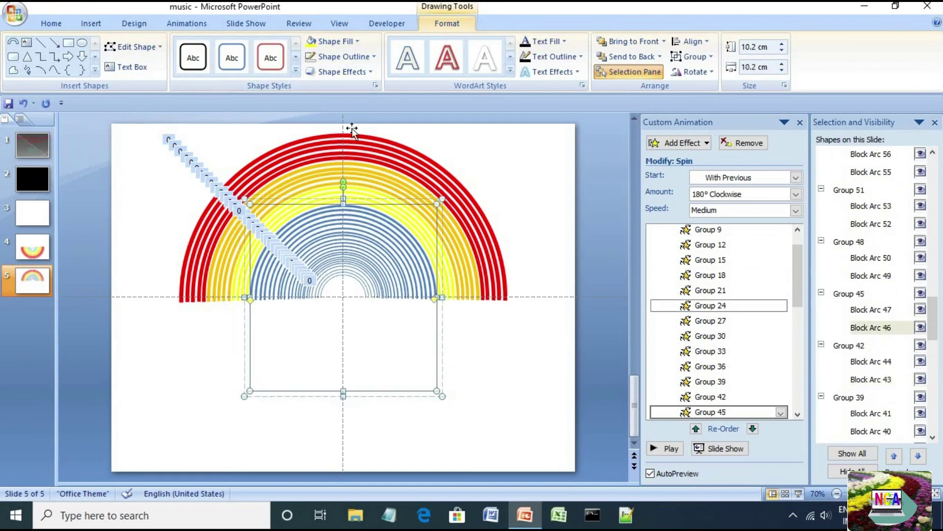
# - Fill Block Arc 49 in Group 48 with standard light green
pyautogui.scroll(2, 887, 401)
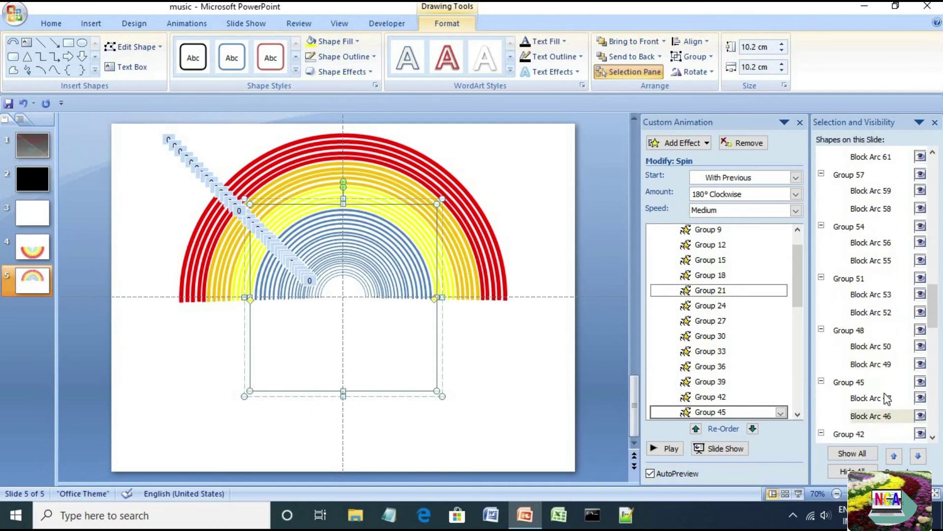
pyautogui.click(888, 365)
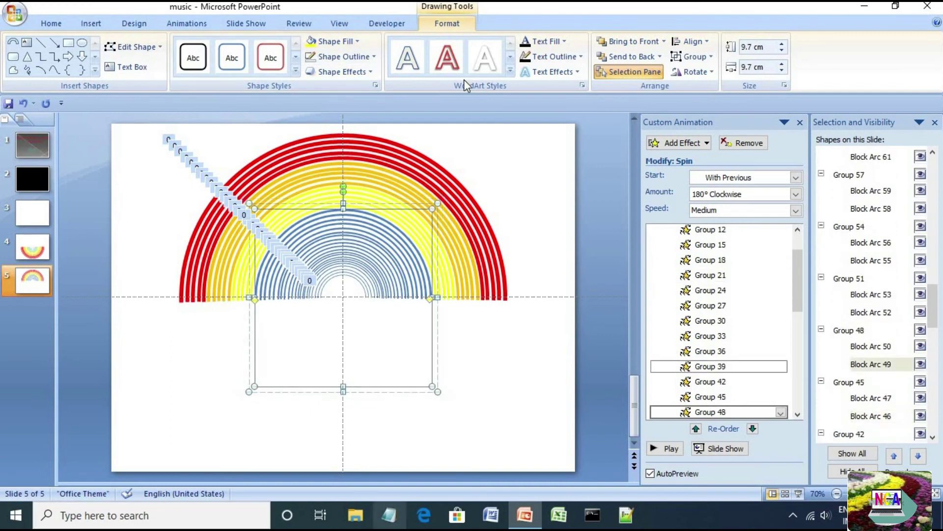
pyautogui.click(356, 40)
pyautogui.click(358, 144)
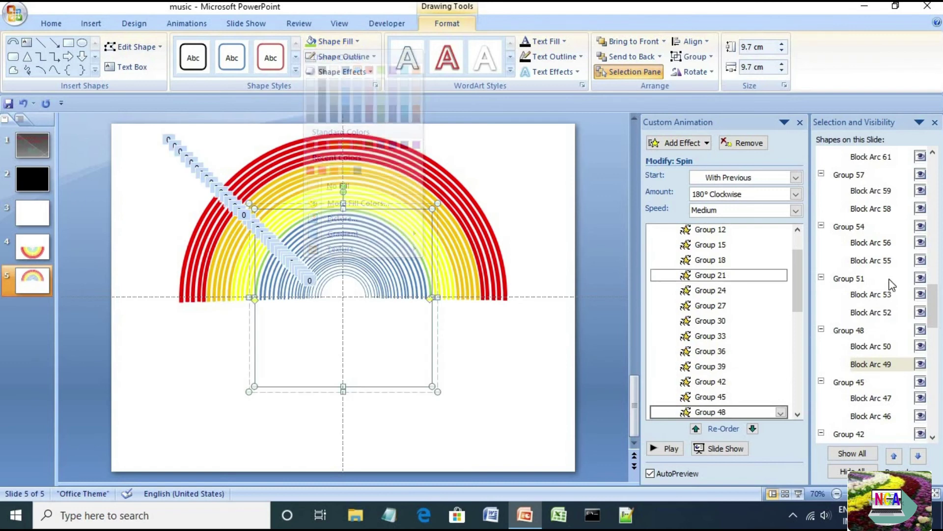
# - Apply the same light green fill to Block Arcs 52, 55, 58 and 61 in Groups 51 to 60
pyautogui.click(831, 312)
pyautogui.click(314, 41)
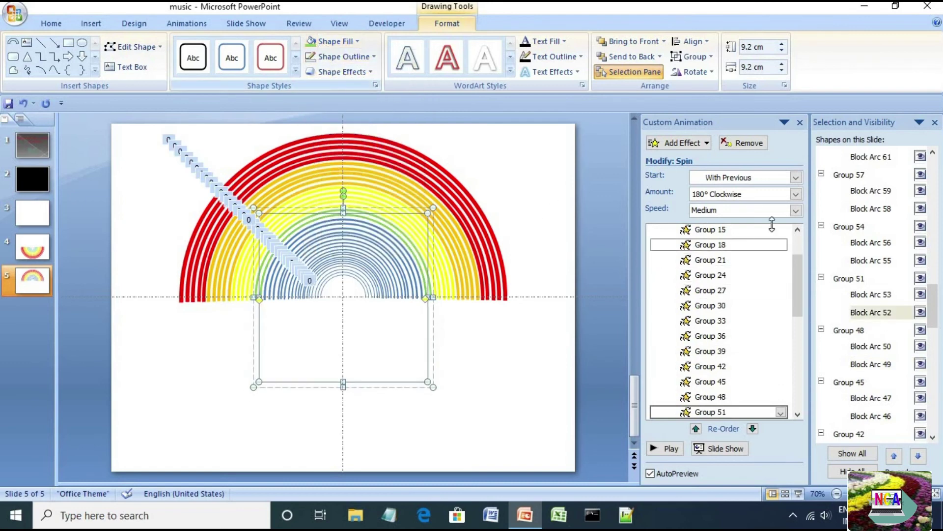
pyautogui.click(863, 264)
pyautogui.click(311, 42)
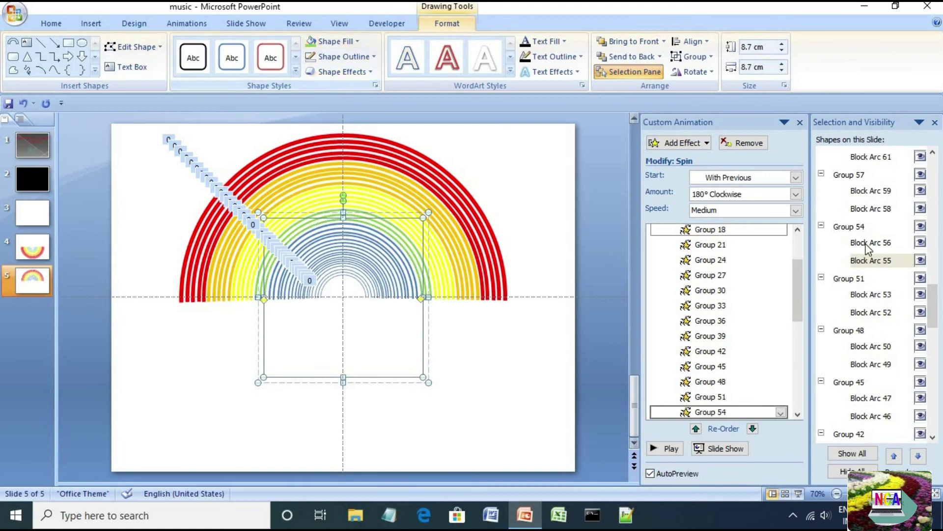
pyautogui.click(867, 209)
pyautogui.click(311, 41)
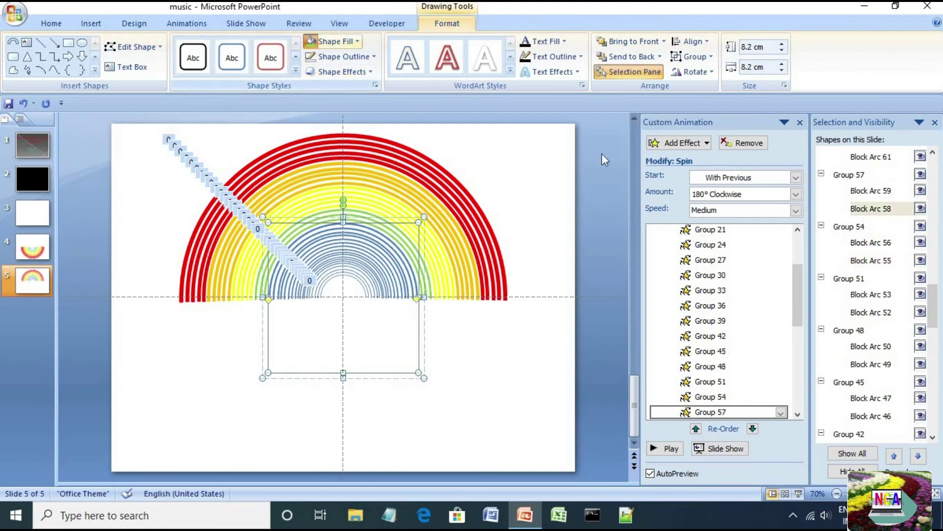
pyautogui.click(880, 156)
pyautogui.click(311, 42)
# - Fill Block Arcs 64, 67, 70, 73 and 76 in Groups 63 to 75 with standard light blue
pyautogui.scroll(4, 884, 344)
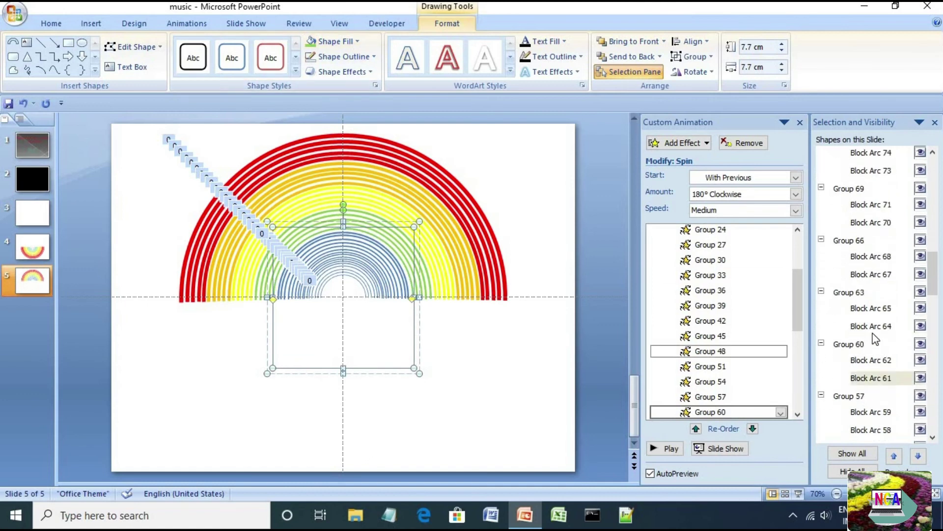
pyautogui.click(871, 326)
pyautogui.click(357, 42)
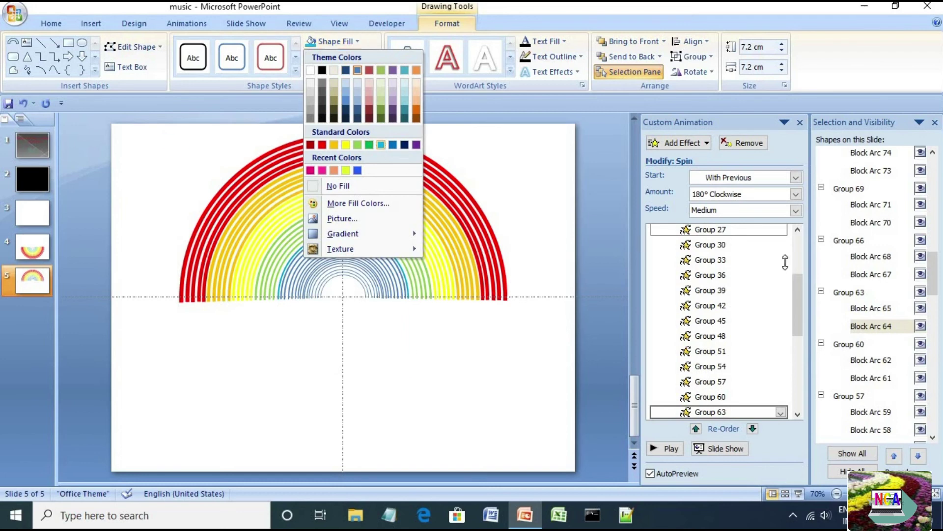
pyautogui.click(382, 145)
pyautogui.click(874, 276)
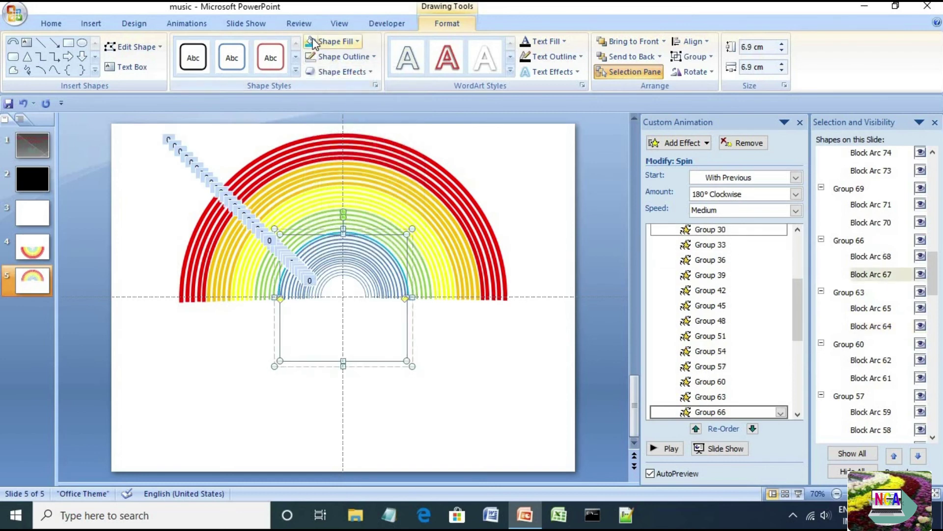
pyautogui.click(830, 223)
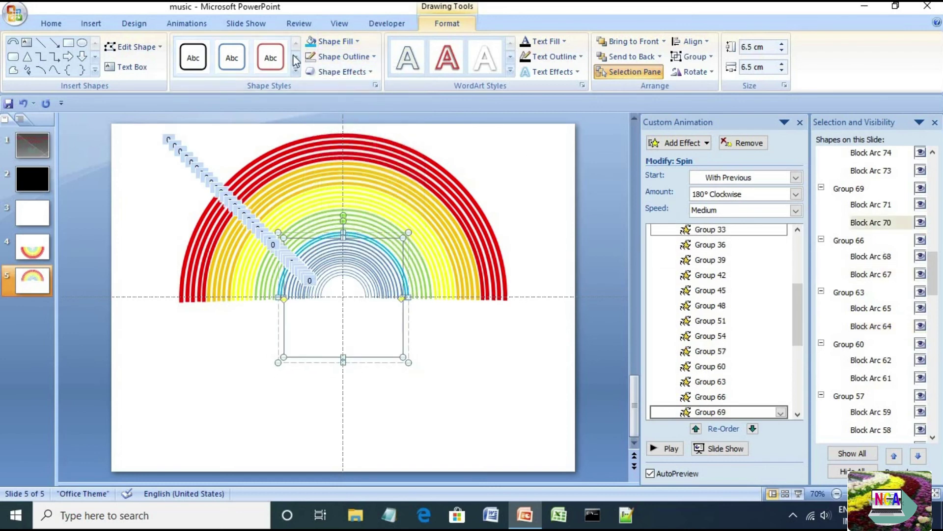
pyautogui.scroll(1, 903, 305)
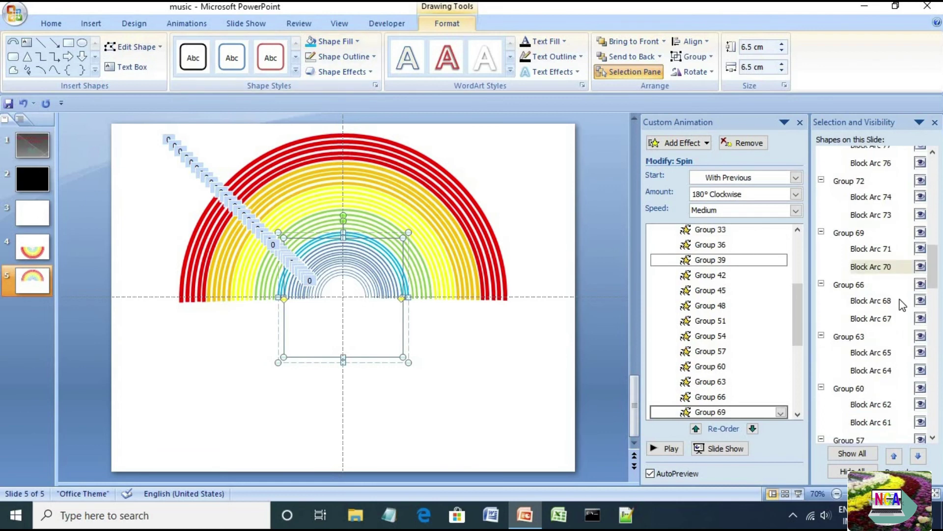
pyautogui.scroll(2, 864, 265)
pyautogui.click(868, 304)
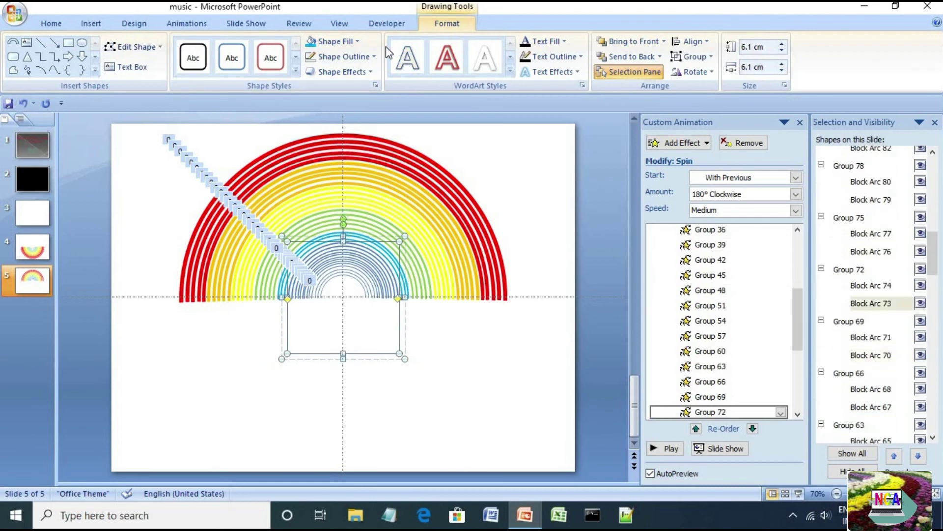
pyautogui.click(869, 252)
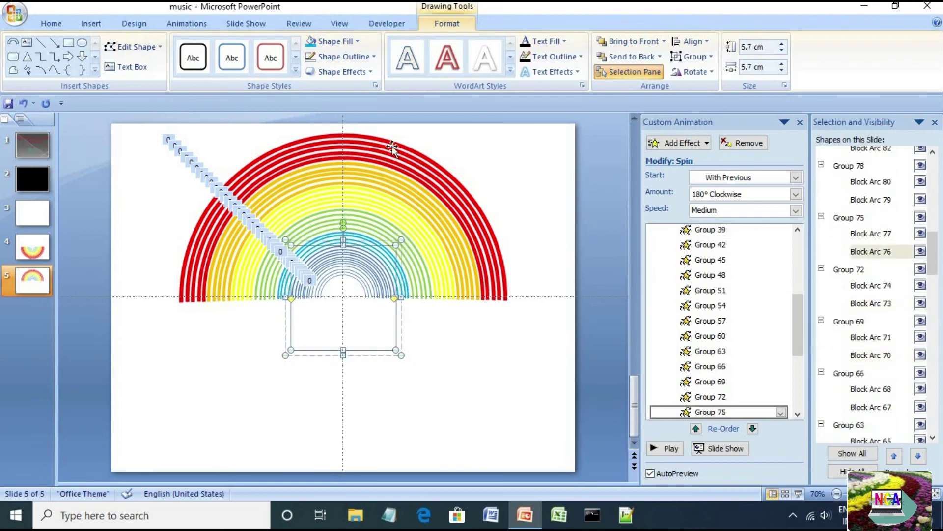
# - Fill Block Arcs 79, 82, 85 and 88 in Groups 78 to 87 with the recently used salmon colour
pyautogui.scroll(4, 842, 339)
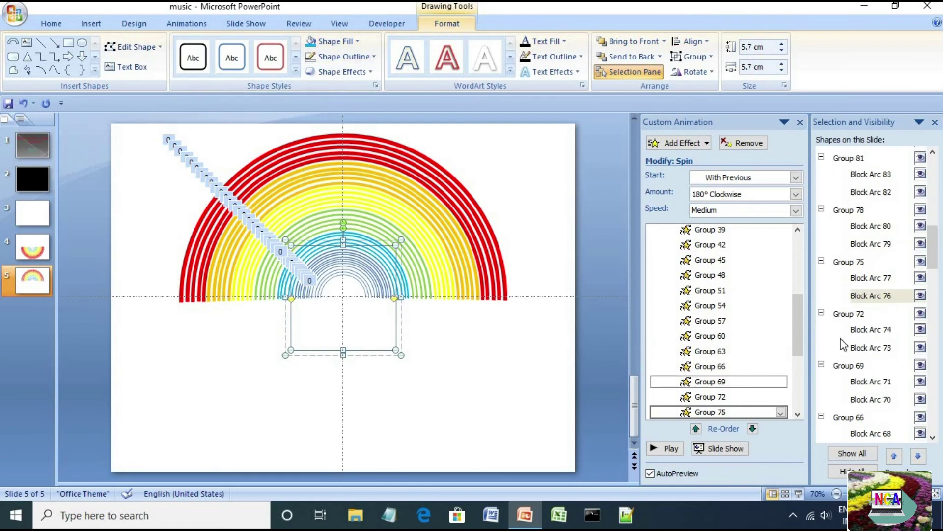
pyautogui.click(870, 376)
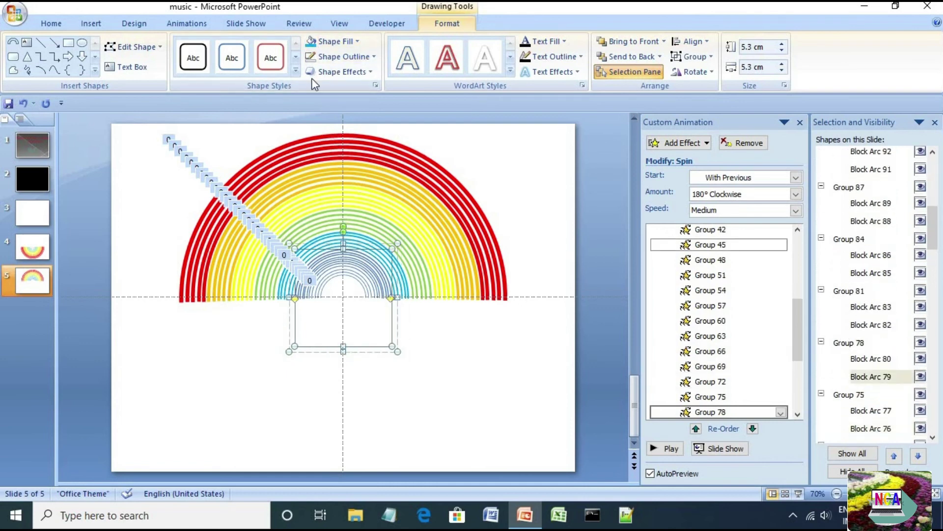
pyautogui.click(358, 41)
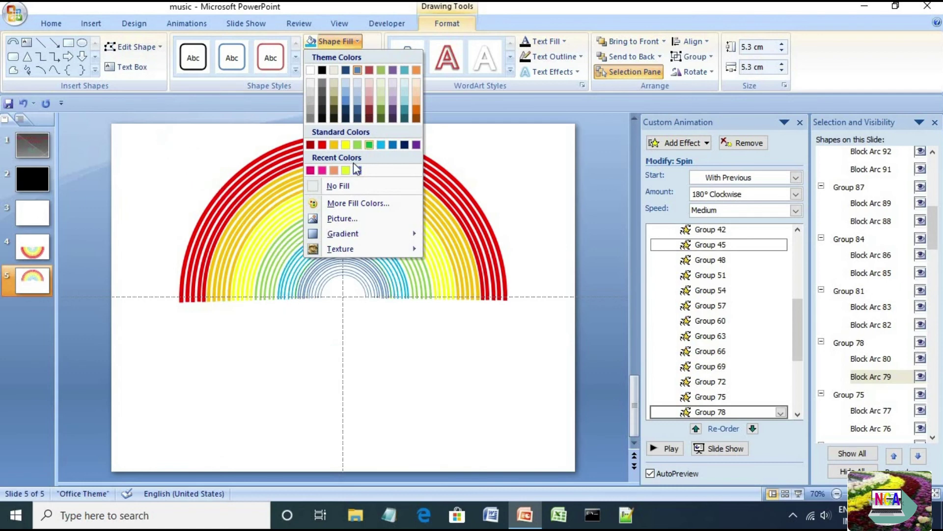
pyautogui.click(334, 170)
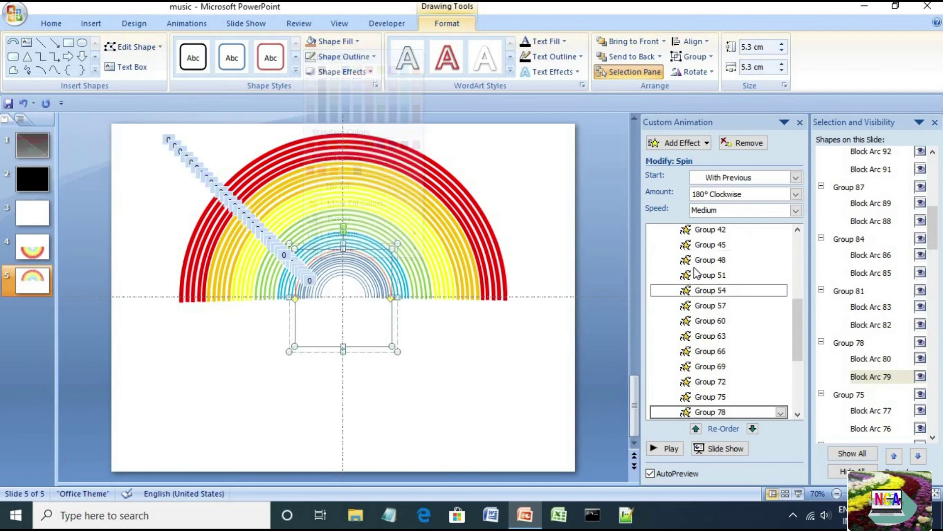
pyautogui.click(860, 325)
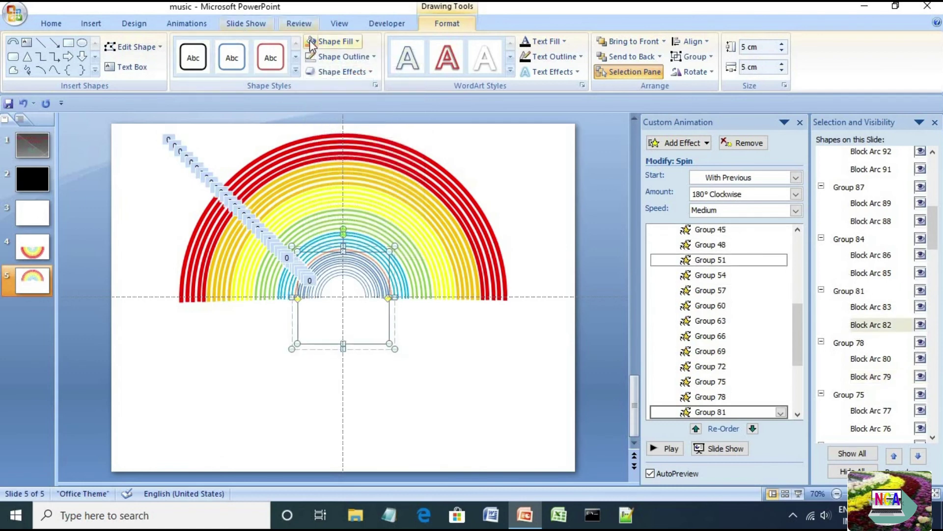
pyautogui.click(873, 274)
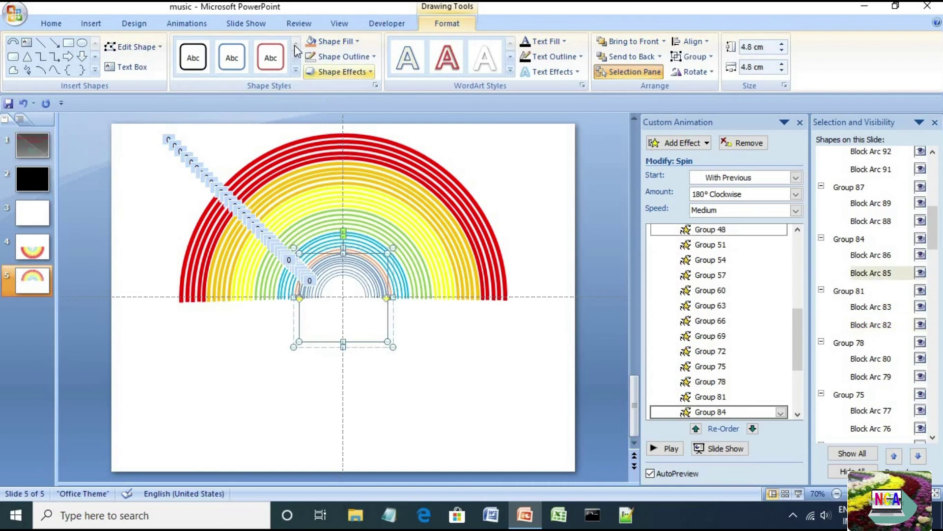
pyautogui.click(871, 221)
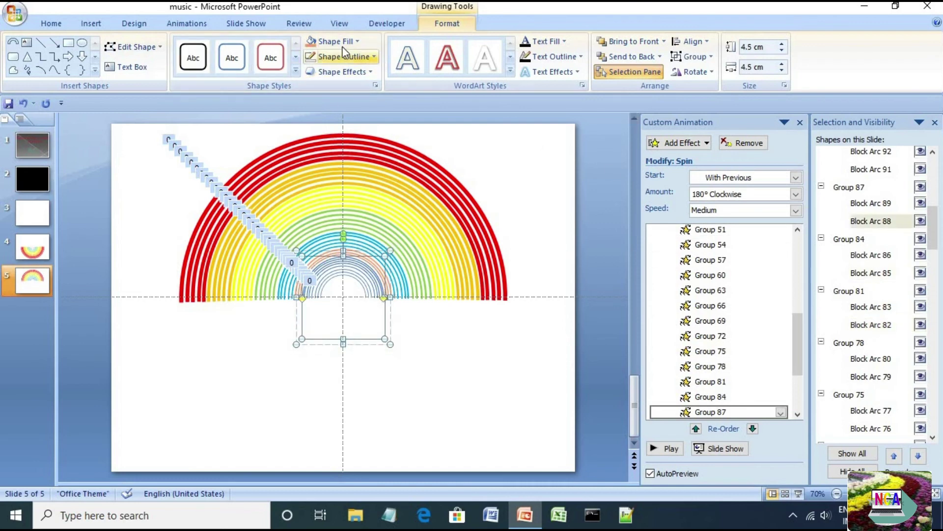
# - Fill Block Arc 94 in Group 93 and Block Arc 91 in Group 90 with the recently used dark magenta
pyautogui.scroll(4, 920, 326)
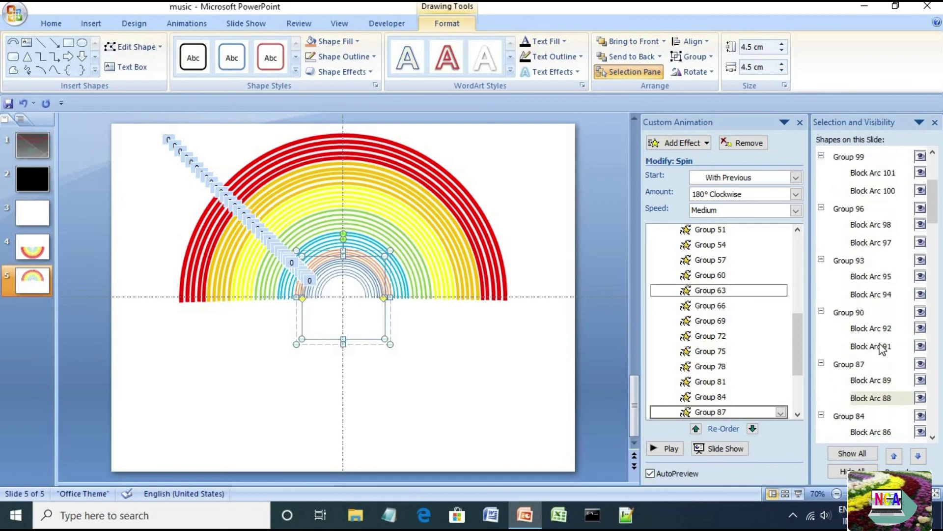
pyautogui.click(883, 347)
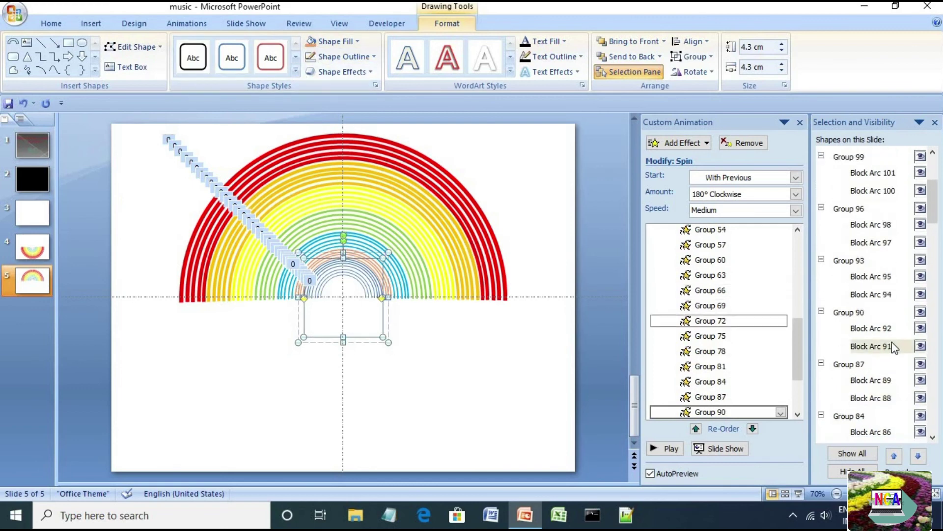
pyautogui.scroll(1, 886, 350)
pyautogui.click(871, 339)
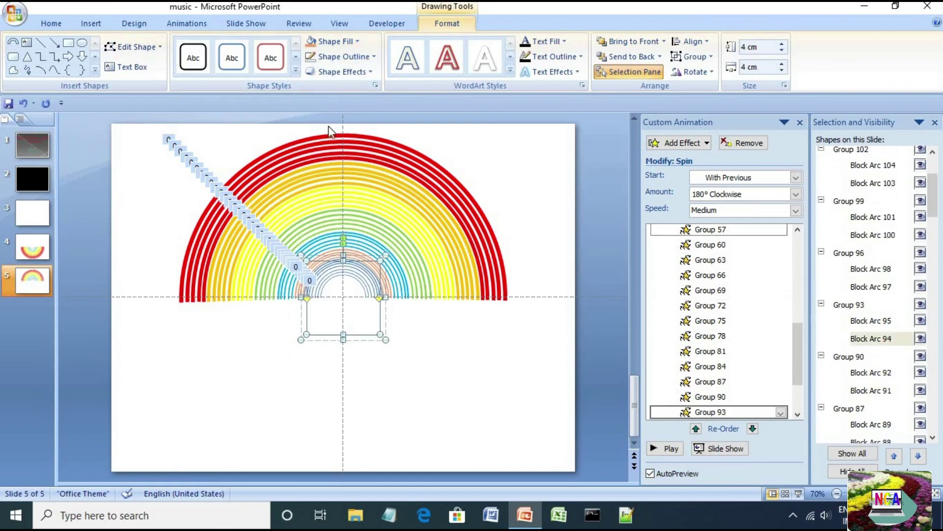
pyautogui.click(357, 42)
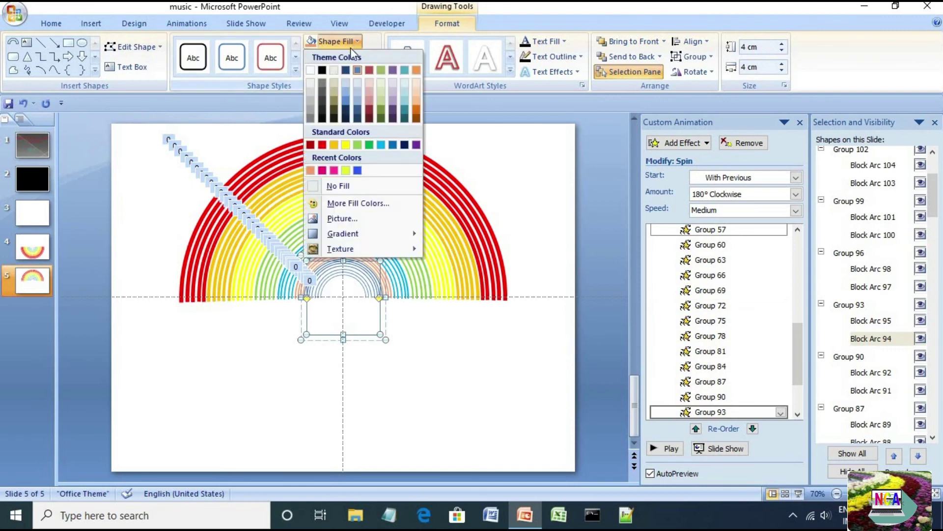
pyautogui.click(322, 170)
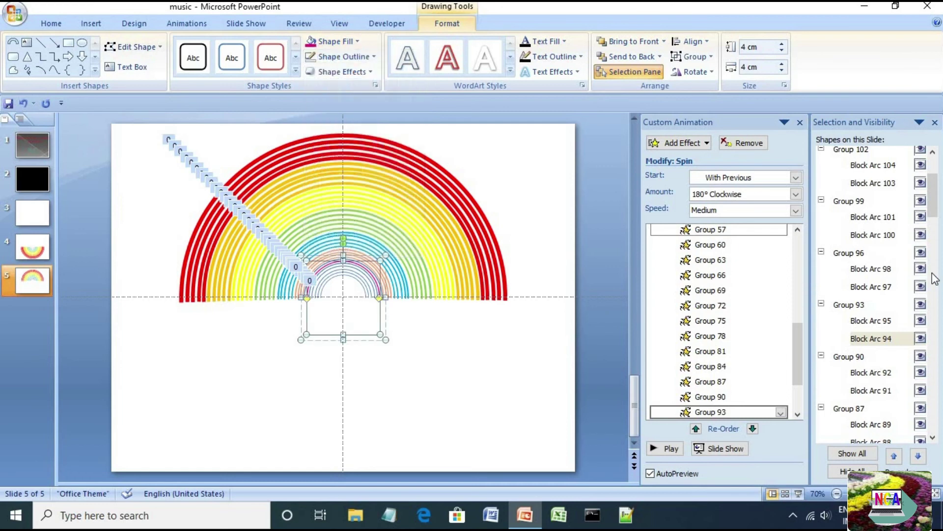
pyautogui.click(877, 392)
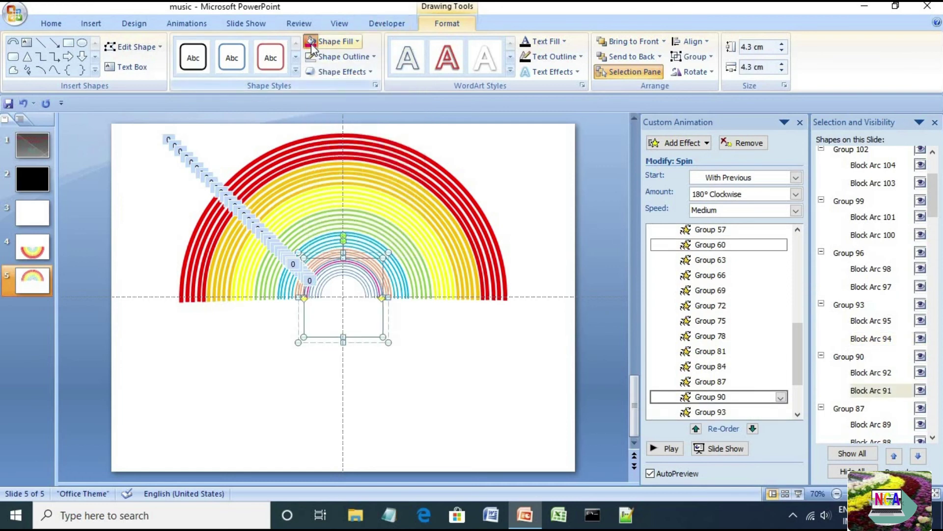
# - Apply the same dark magenta fill to Block Arcs 97, 100, 103, 106 and 109 in Groups 96 to 108
pyautogui.click(865, 289)
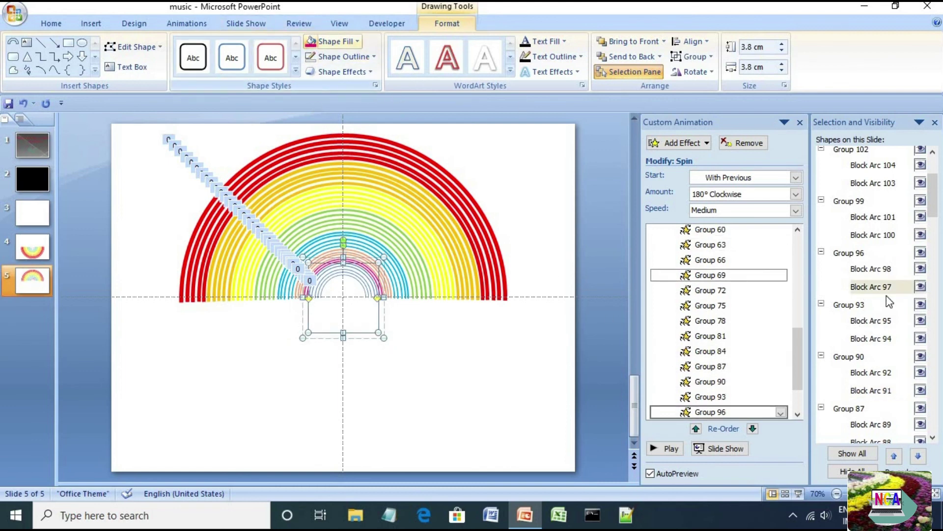
pyautogui.click(884, 236)
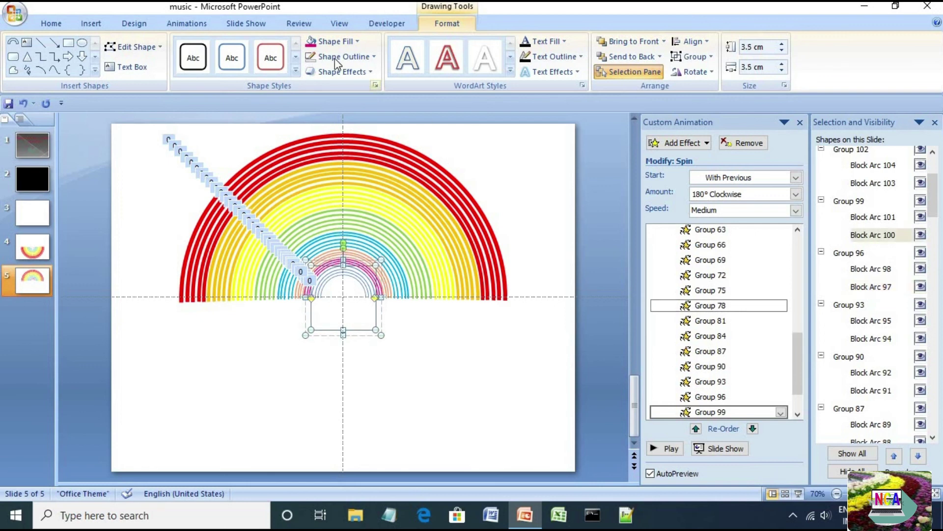
pyautogui.click(869, 185)
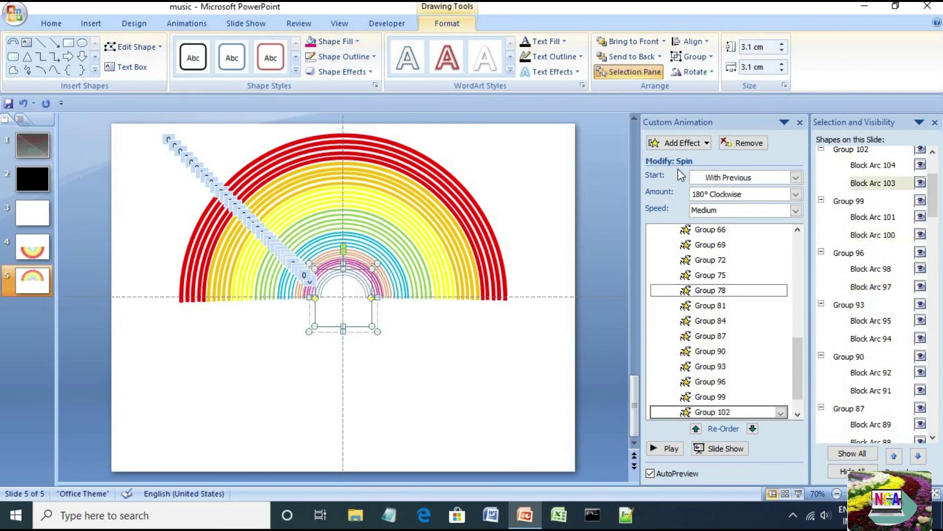
pyautogui.scroll(2, 881, 296)
pyautogui.click(860, 240)
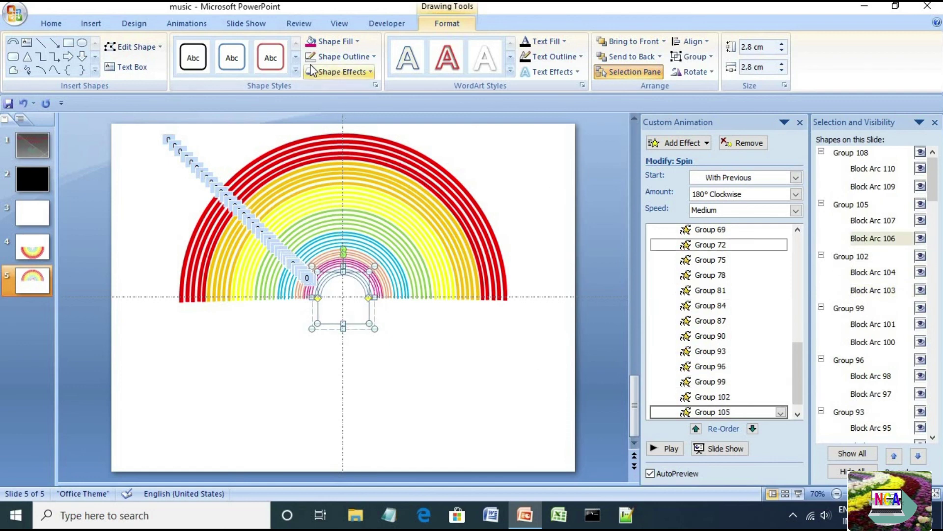
pyautogui.click(871, 292)
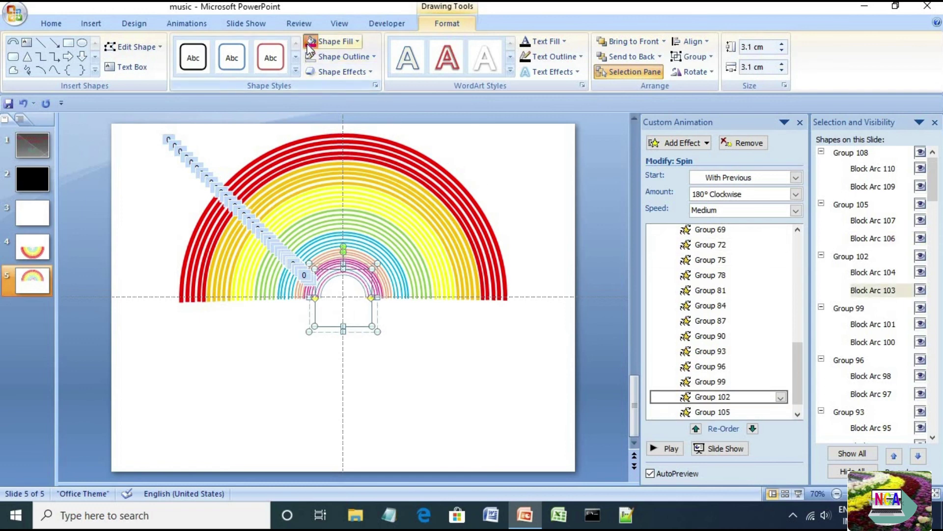
pyautogui.click(864, 187)
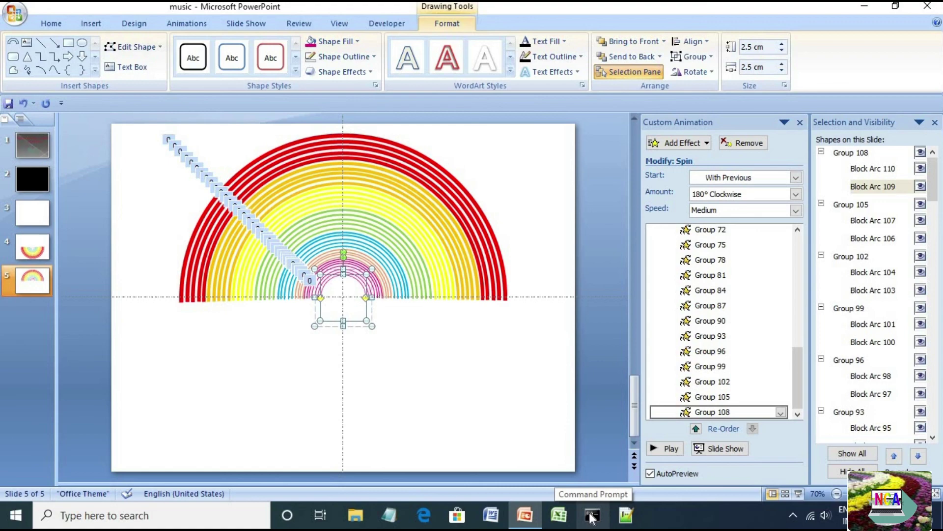
# - Flip all the arc groups on slide 5 vertically and close the selection and custom animation panes
pyautogui.hotkey('ctrl', 'a')
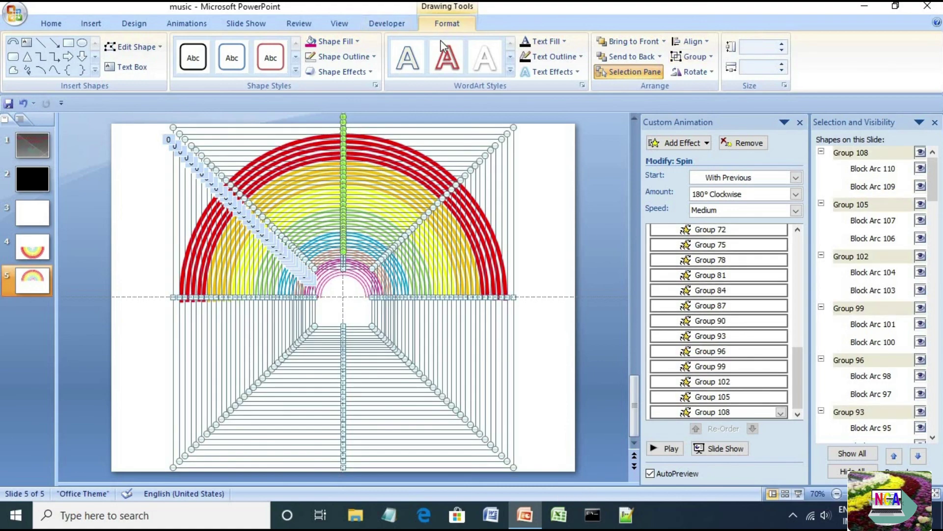
pyautogui.click(707, 75)
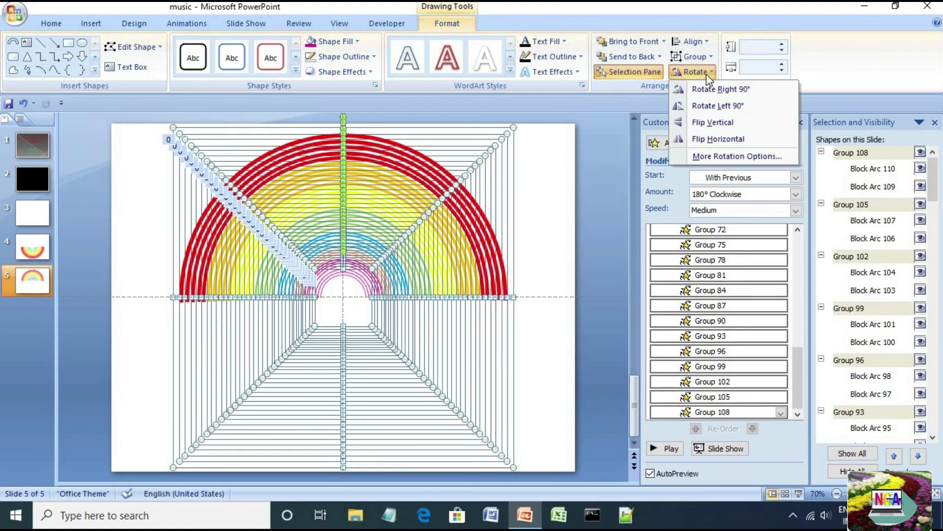
pyautogui.click(713, 123)
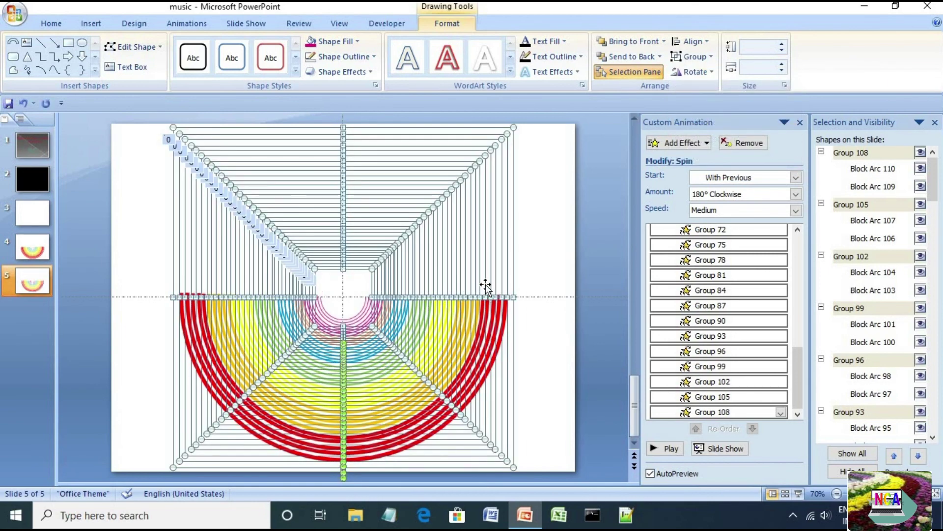
pyautogui.click(935, 122)
pyautogui.click(935, 122)
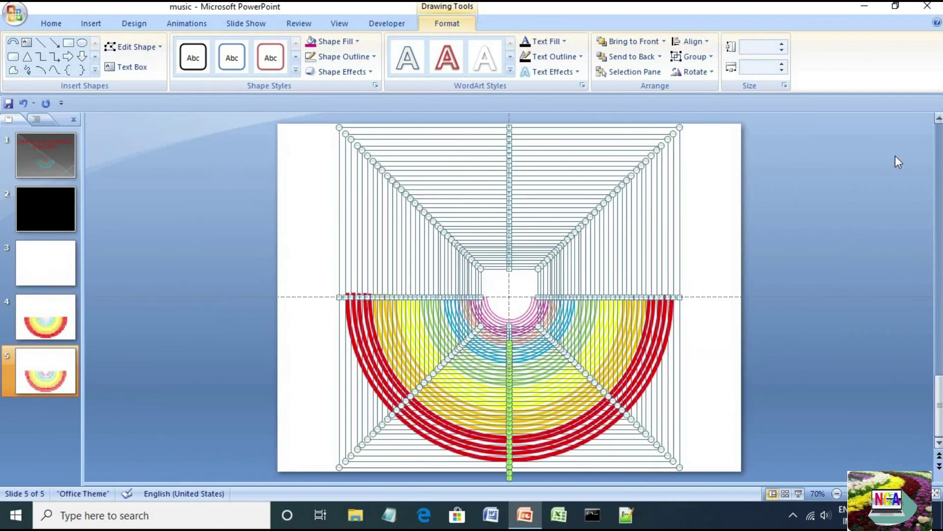
# - Deselect the arcs, preview slide 5's spin animation in the slide show and return to editing
pyautogui.click(757, 287)
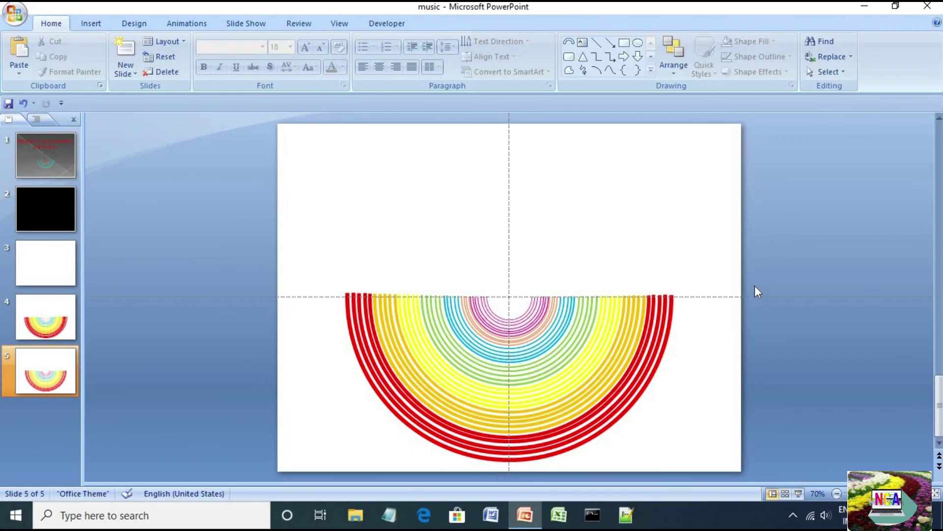
pyautogui.click(798, 494)
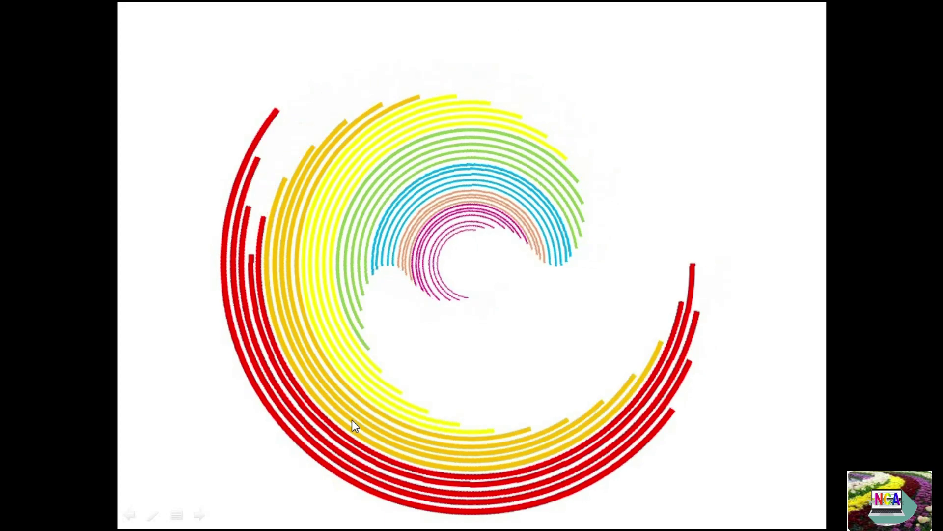
pyautogui.press('Escape')
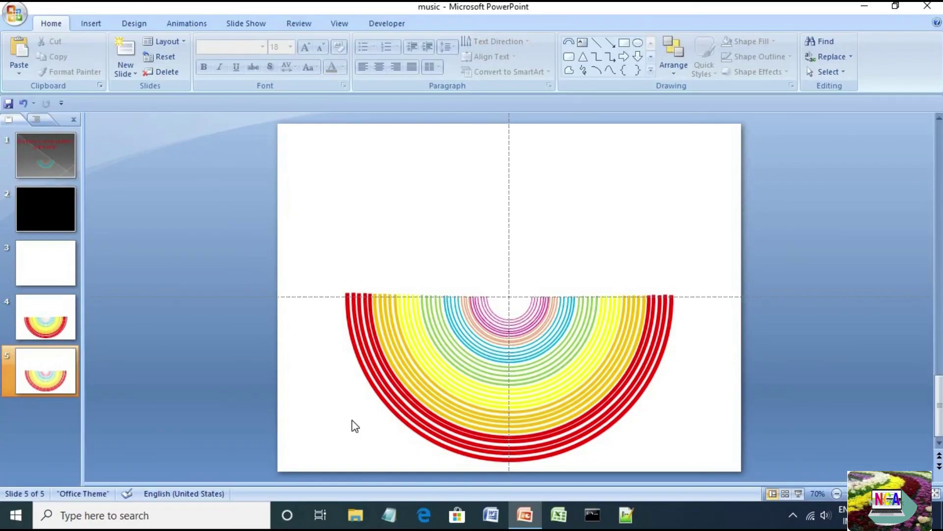
# - Draw a rectangle about 10.5 cm high and 25.4 cm wide over the slide's lower half, covering the arcs from just above the horizontal guide
pyautogui.click(651, 70)
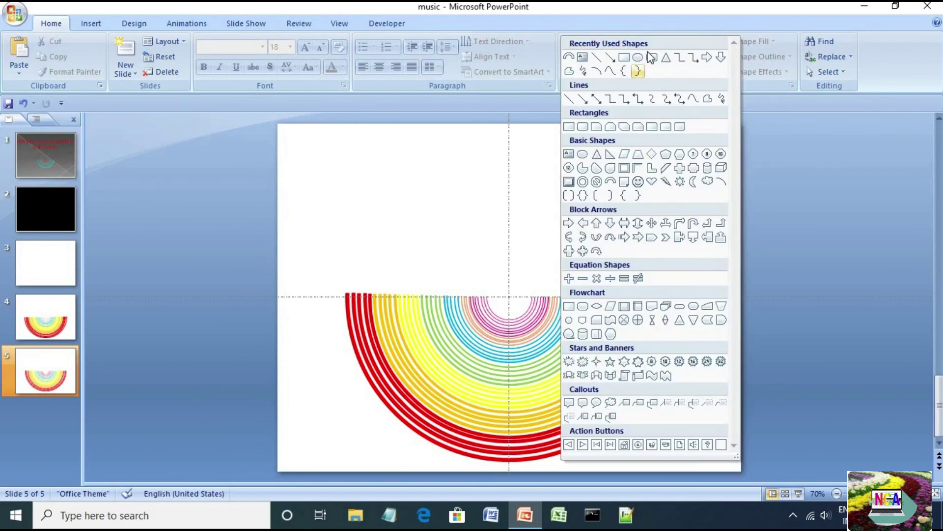
pyautogui.click(624, 57)
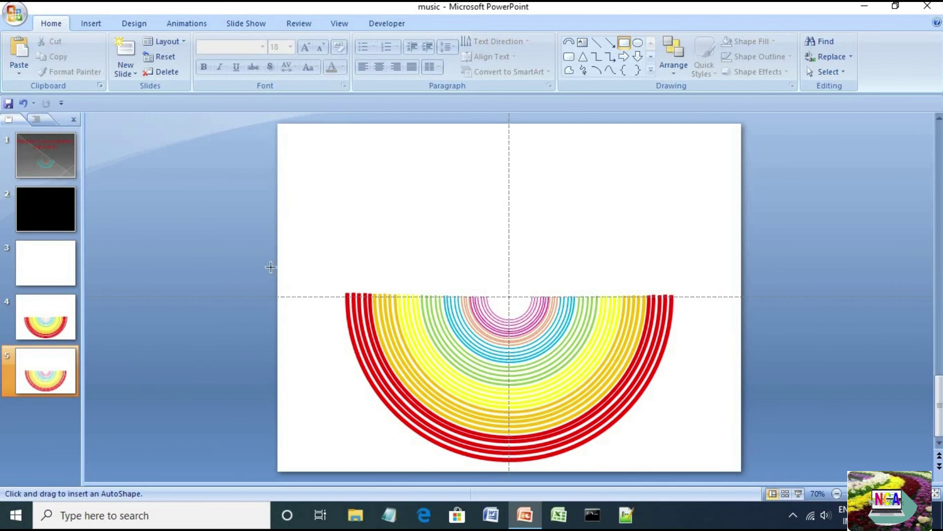
pyautogui.moveTo(278, 267); pyautogui.dragTo(742, 480)
pyautogui.moveTo(509, 267); pyautogui.dragTo(509, 289)
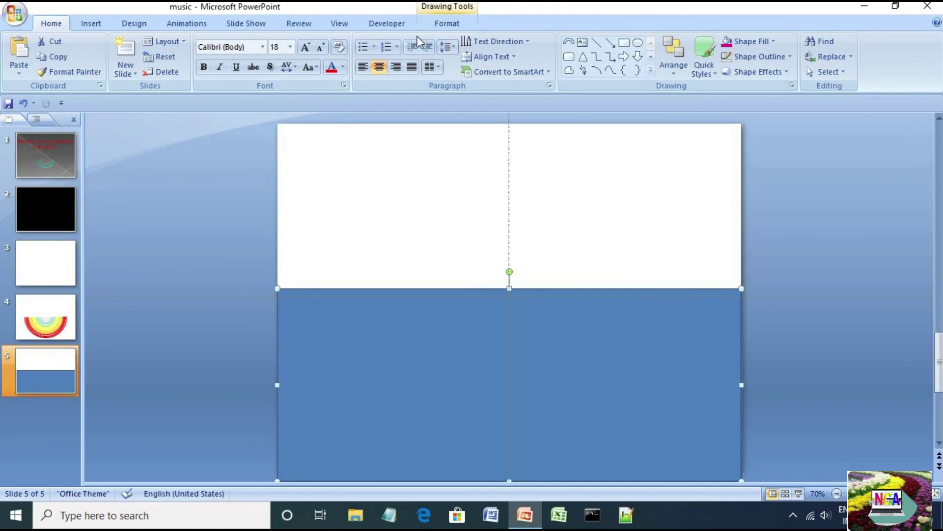
# - Give the rectangle a white fill and no outline, and preview the masked arc animation in the slide show
pyautogui.click(441, 23)
pyautogui.click(349, 44)
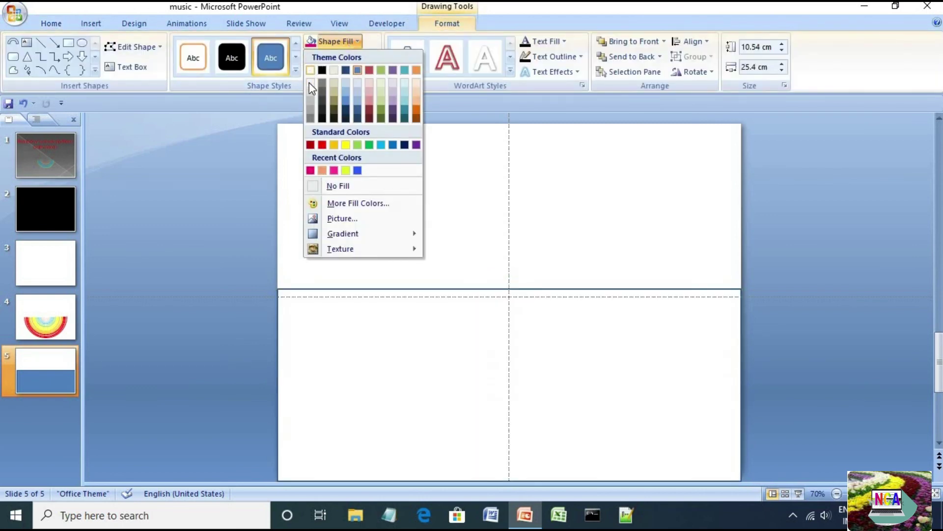
pyautogui.click(310, 84)
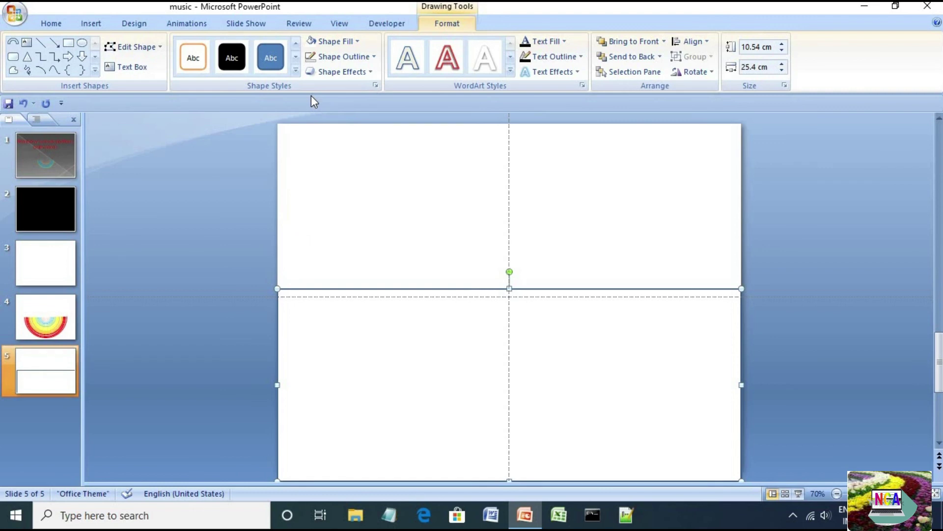
pyautogui.click(340, 57)
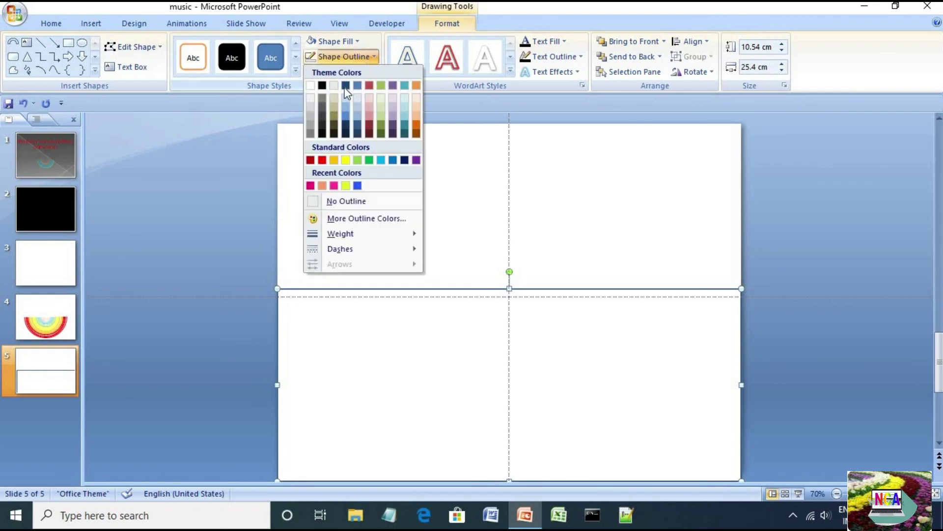
pyautogui.click(328, 201)
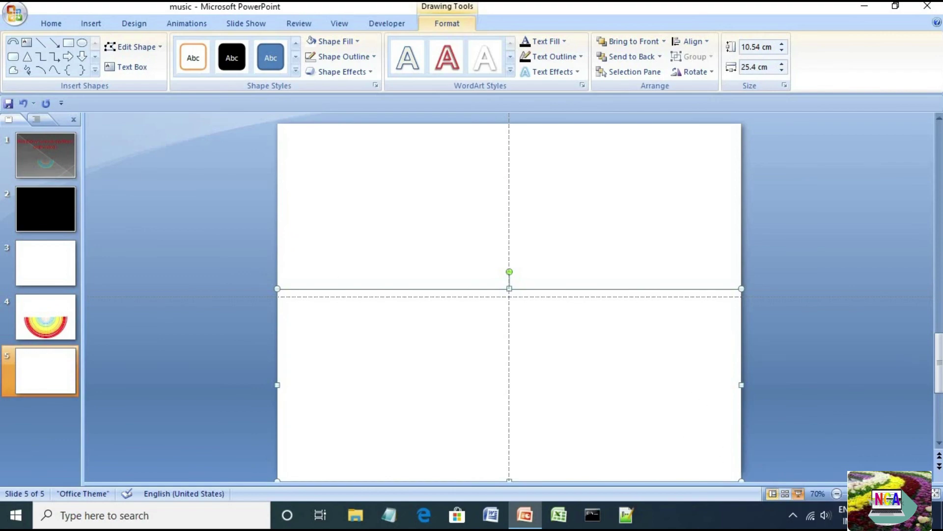
pyautogui.click(798, 494)
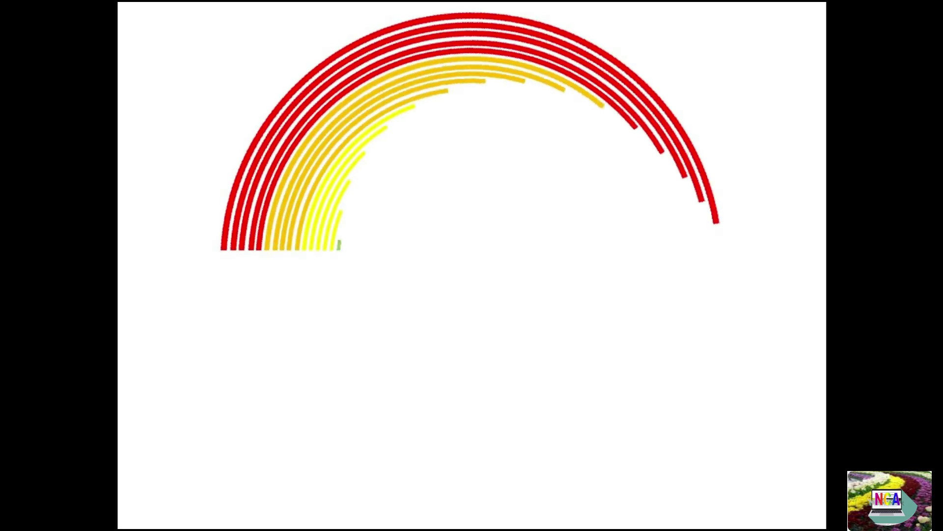